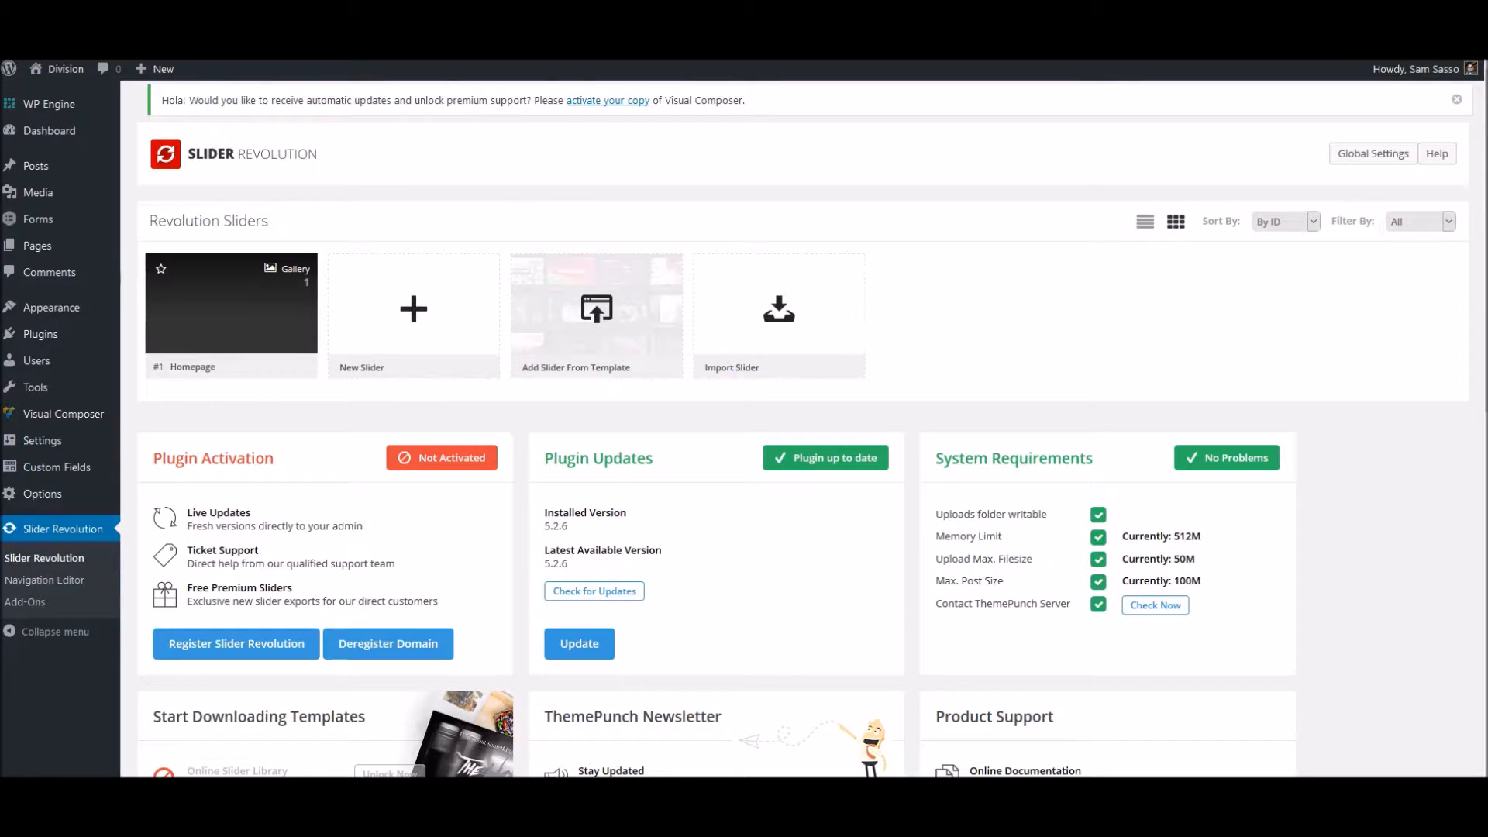
# - Create a new default-source slider with the title Test Slider and the alias test
pyautogui.click(412, 306)
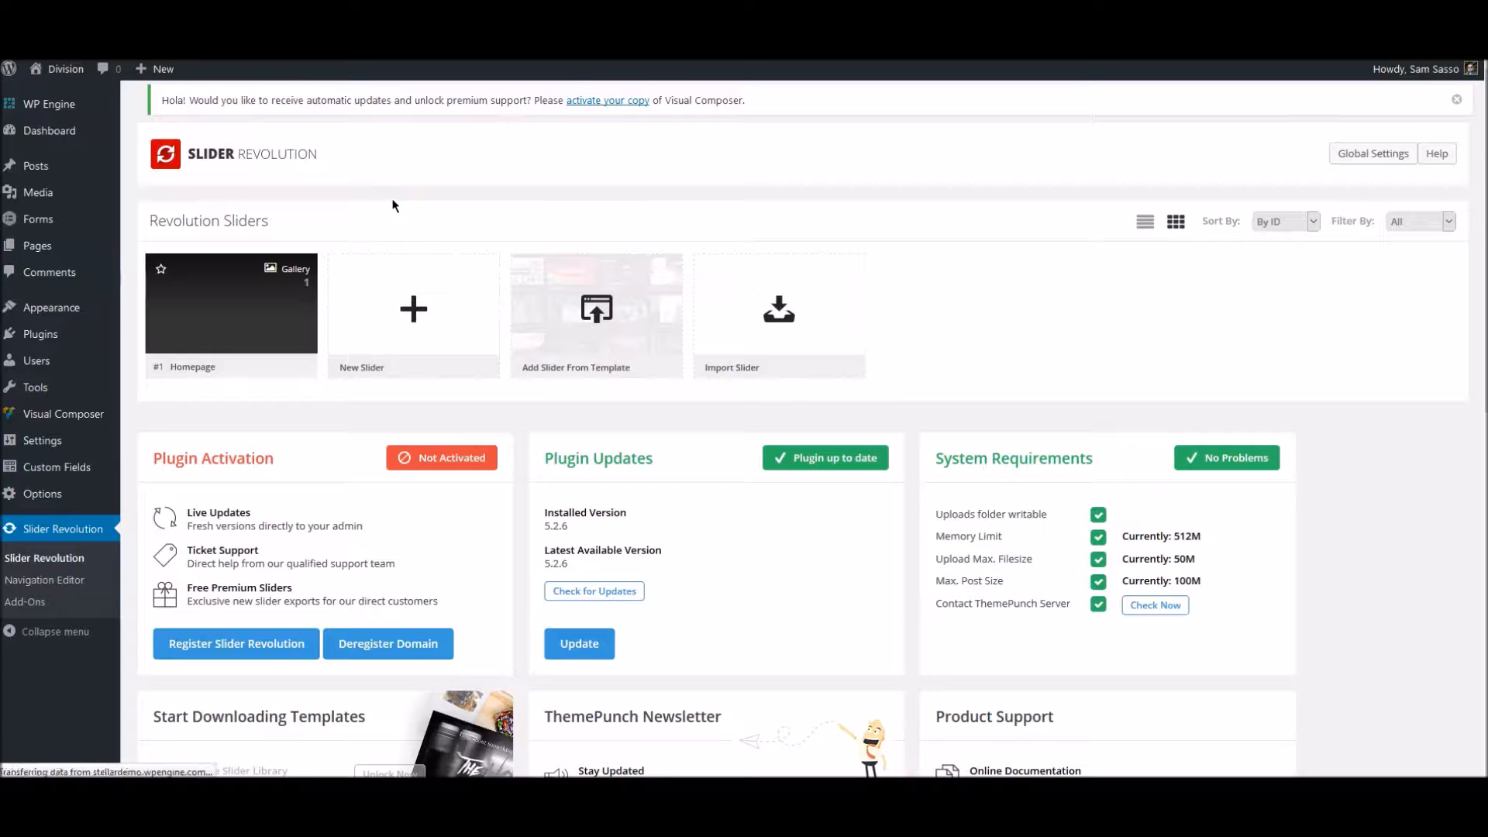
pyautogui.click(390, 319)
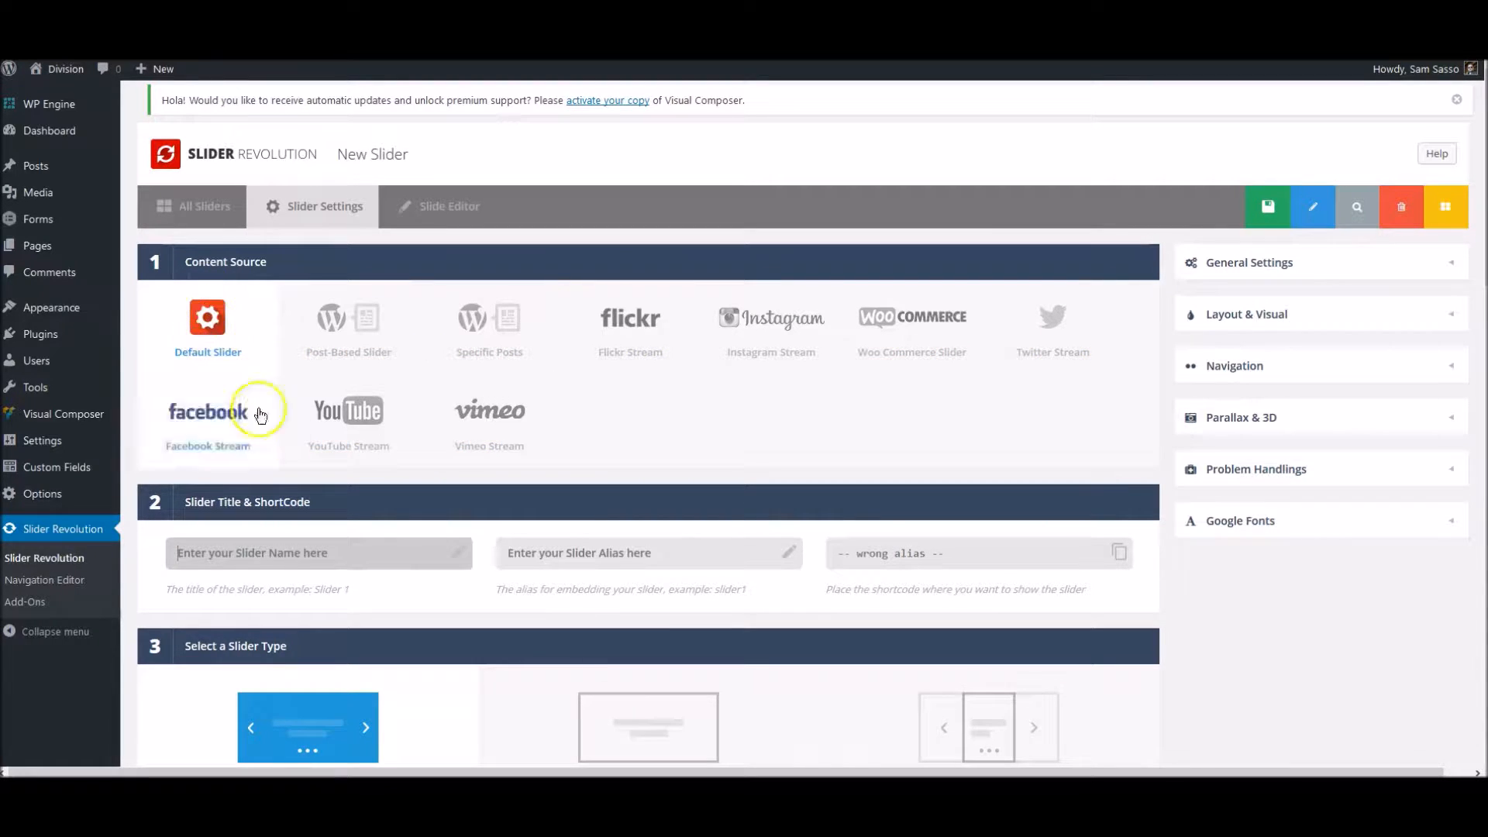
pyautogui.click(325, 548)
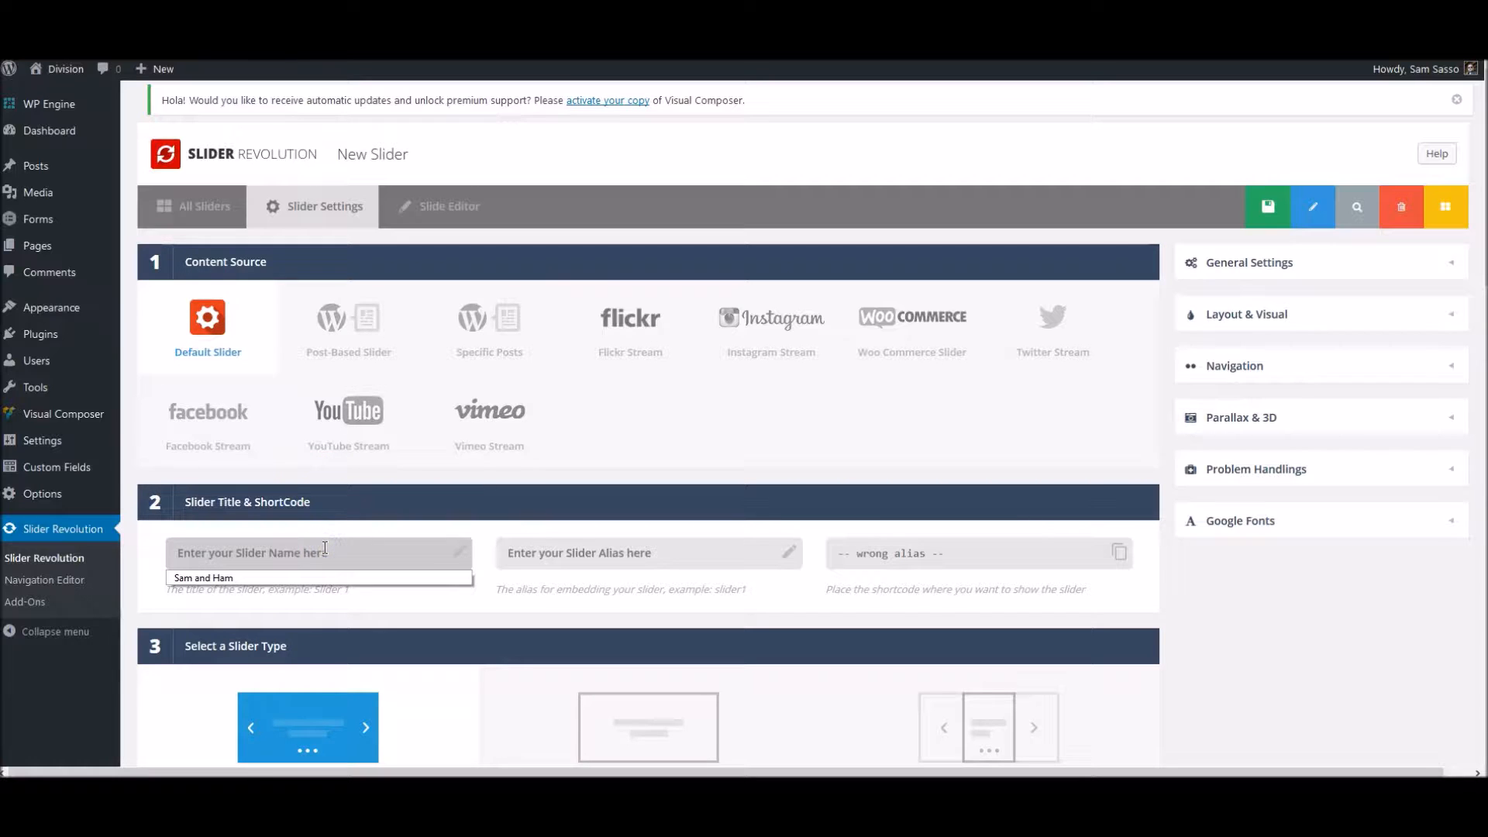
pyautogui.write('Test Slider')
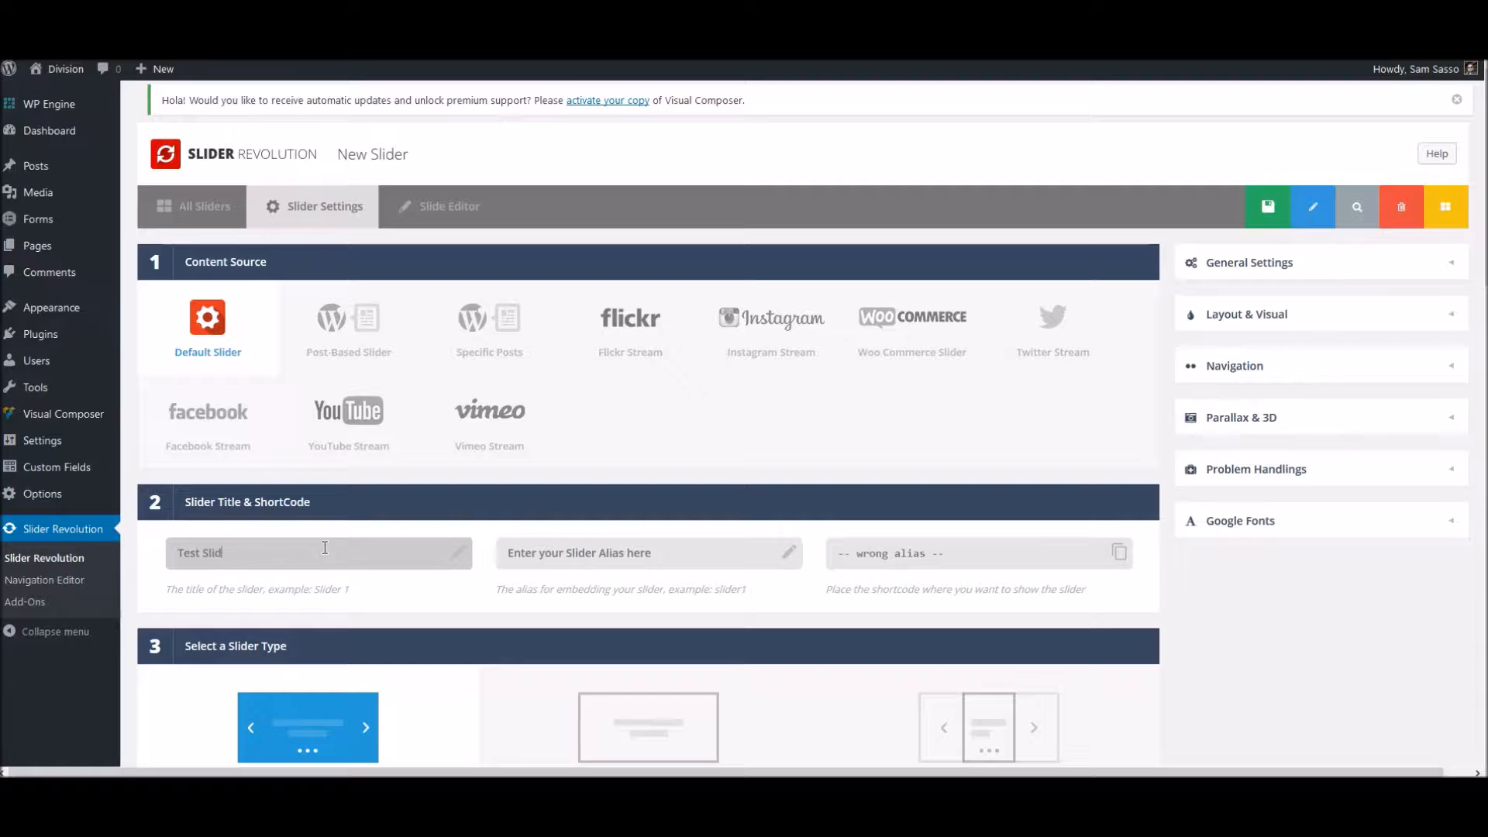
pyautogui.click(565, 551)
pyautogui.write('test')
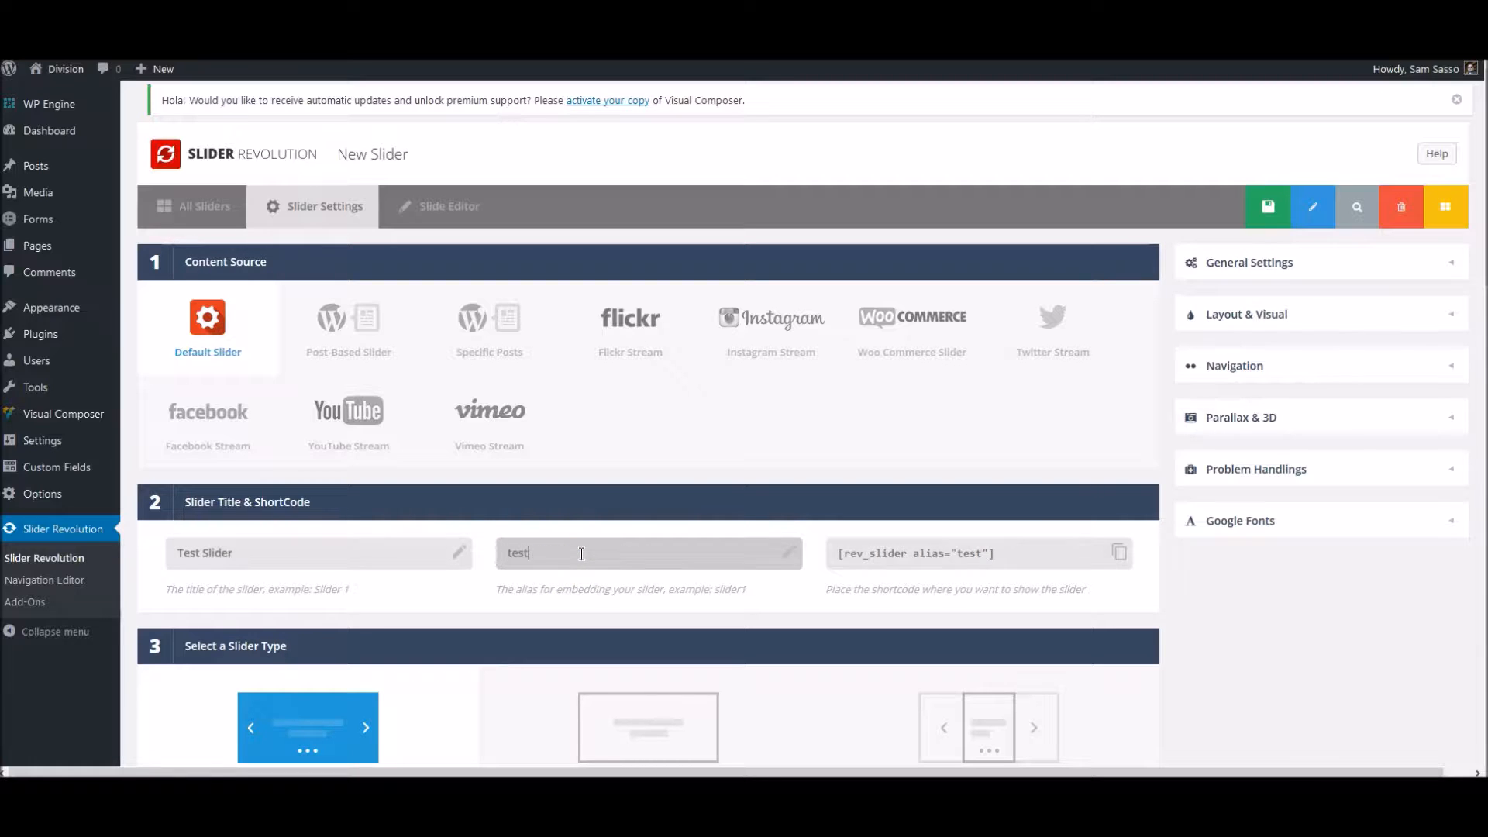
pyautogui.click(598, 555)
pyautogui.click(915, 552)
# - Choose Standard Slider as the slider type
pyautogui.scroll(-3, 1257, 607)
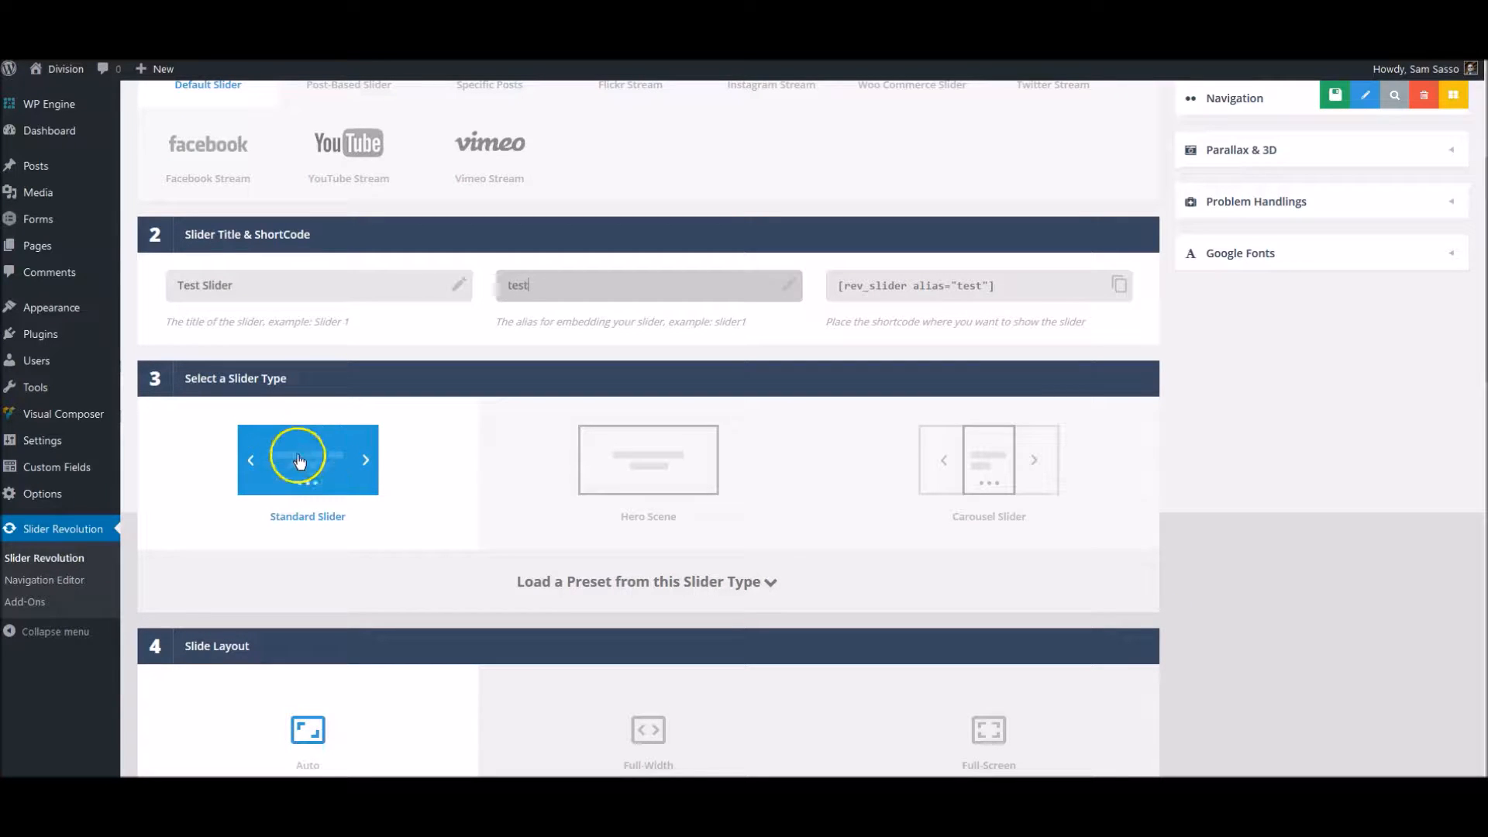
pyautogui.click(629, 490)
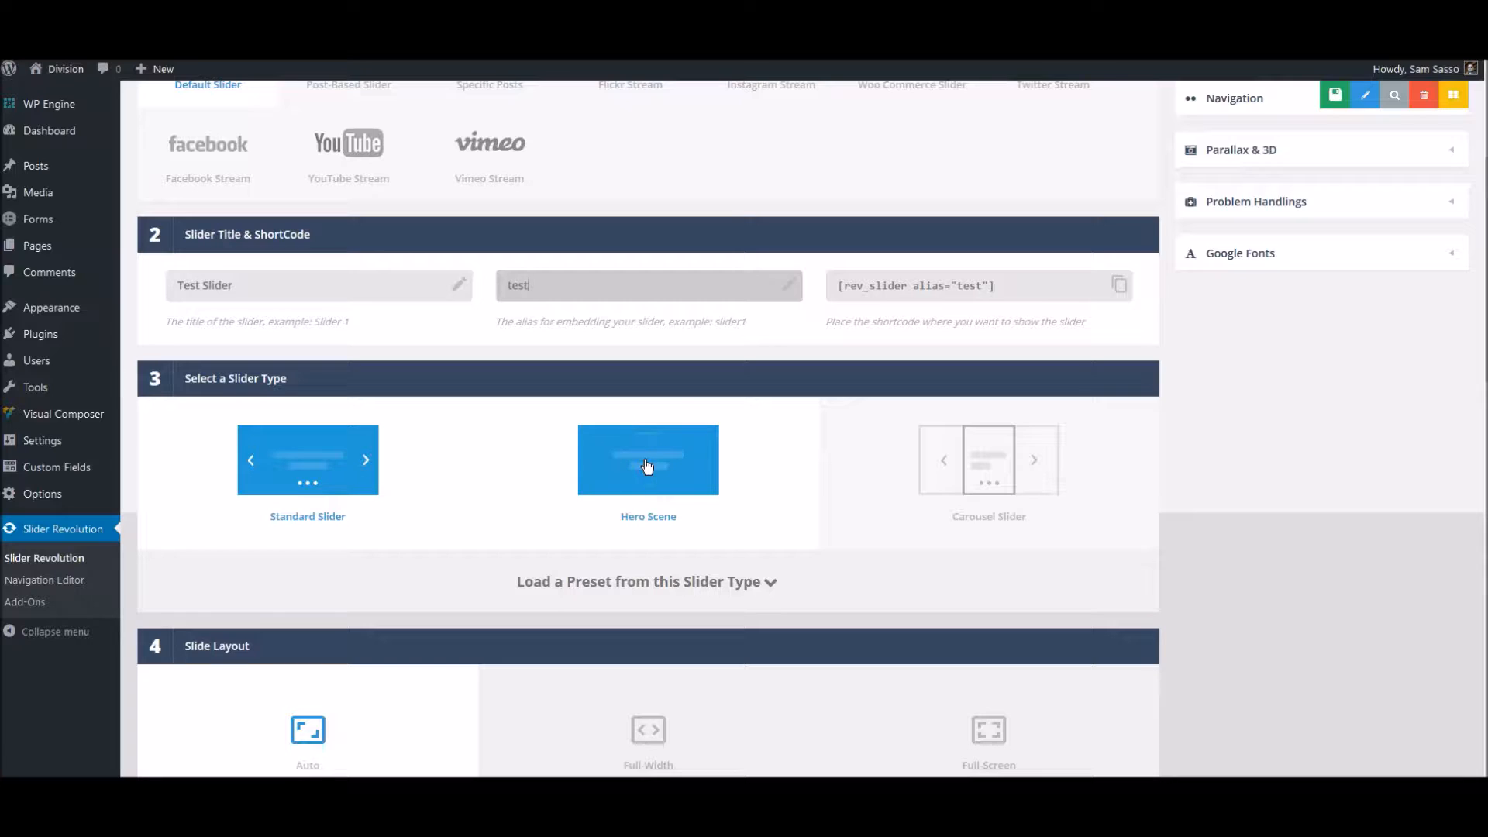
pyautogui.click(647, 466)
pyautogui.click(975, 466)
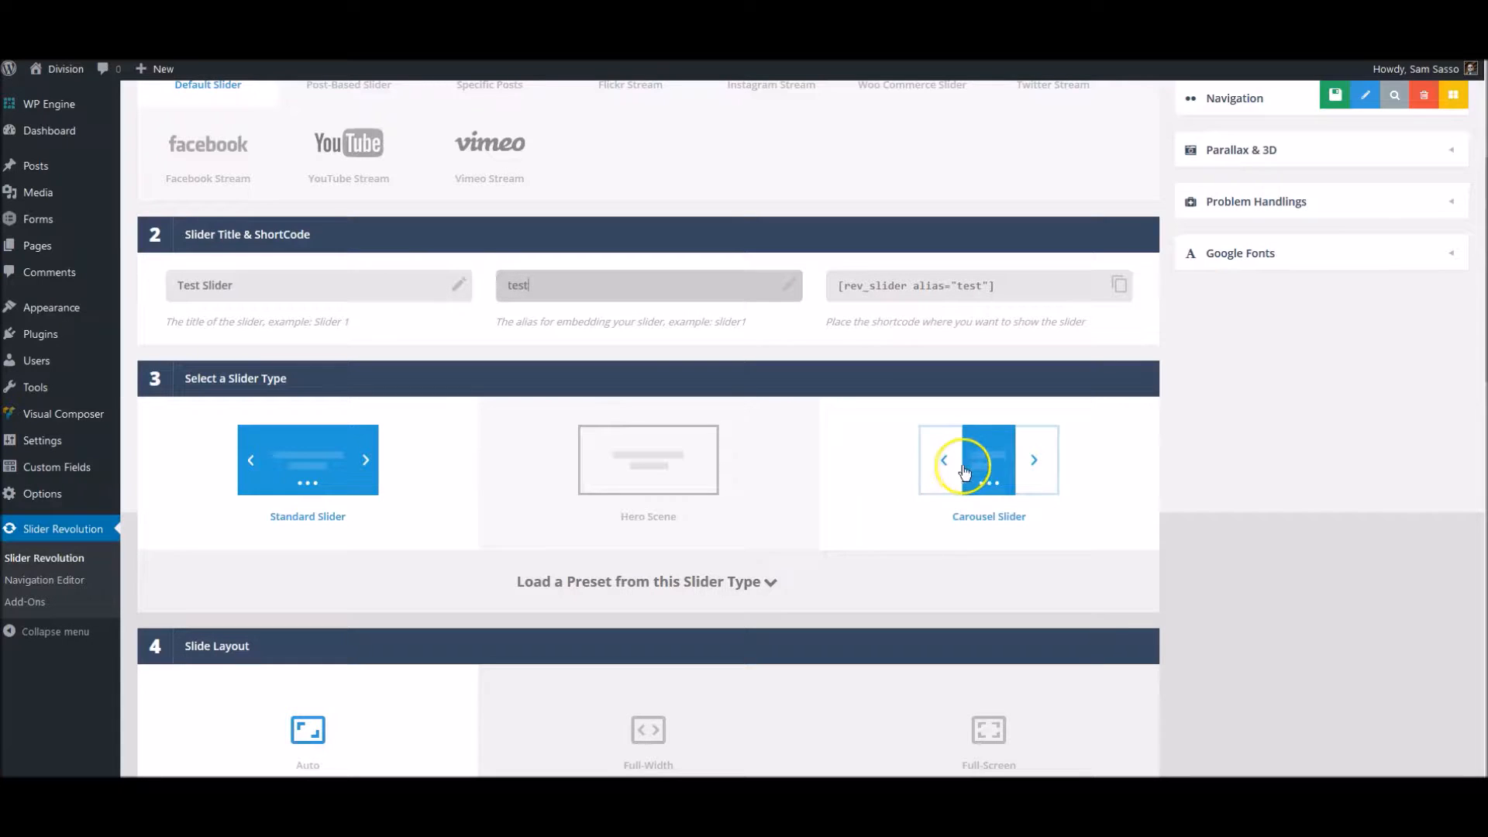
pyautogui.click(356, 458)
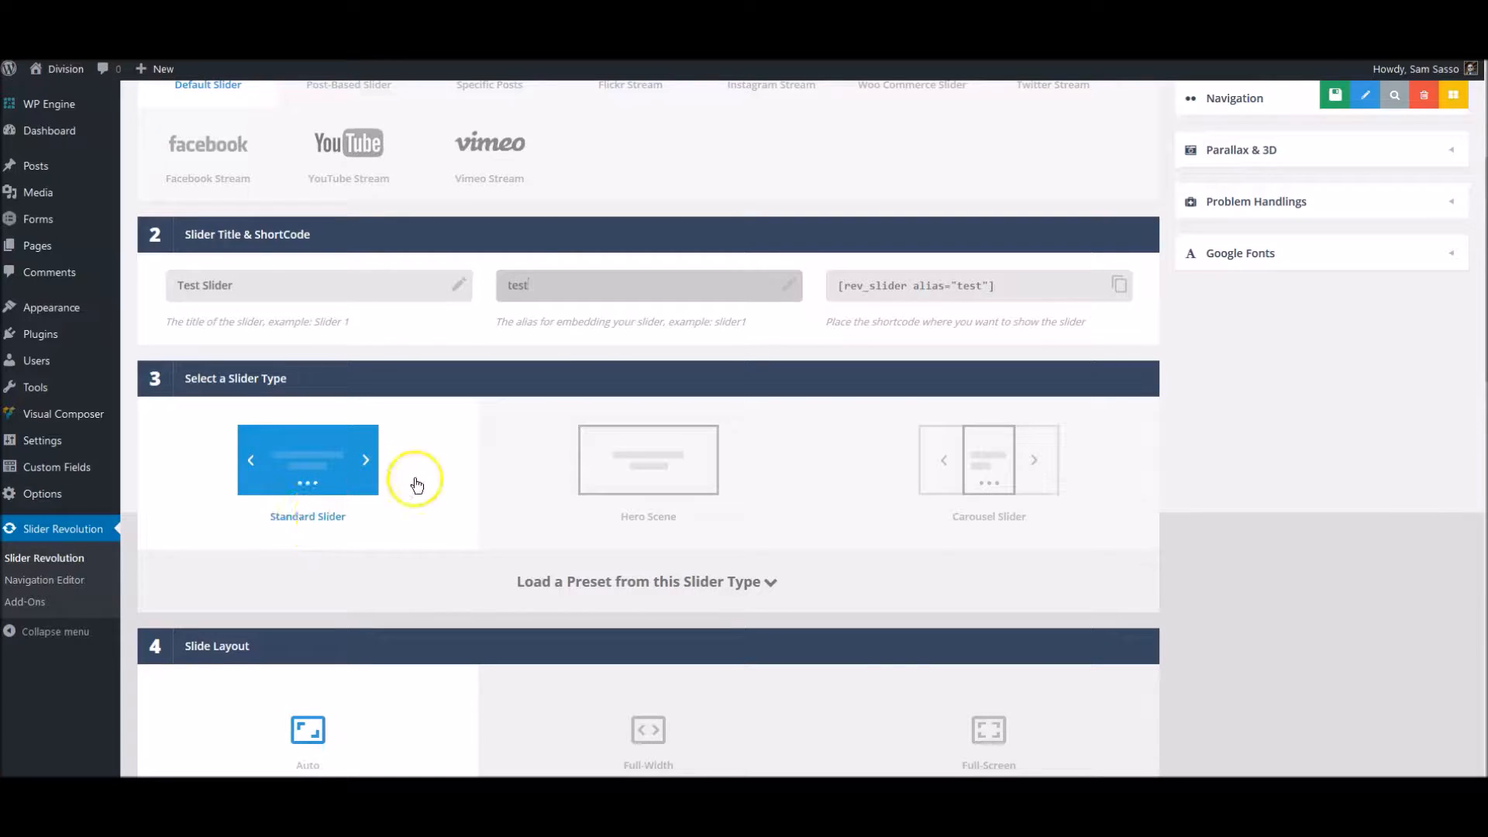
# - Set the slide layout to Auto
pyautogui.scroll(-3, 430, 488)
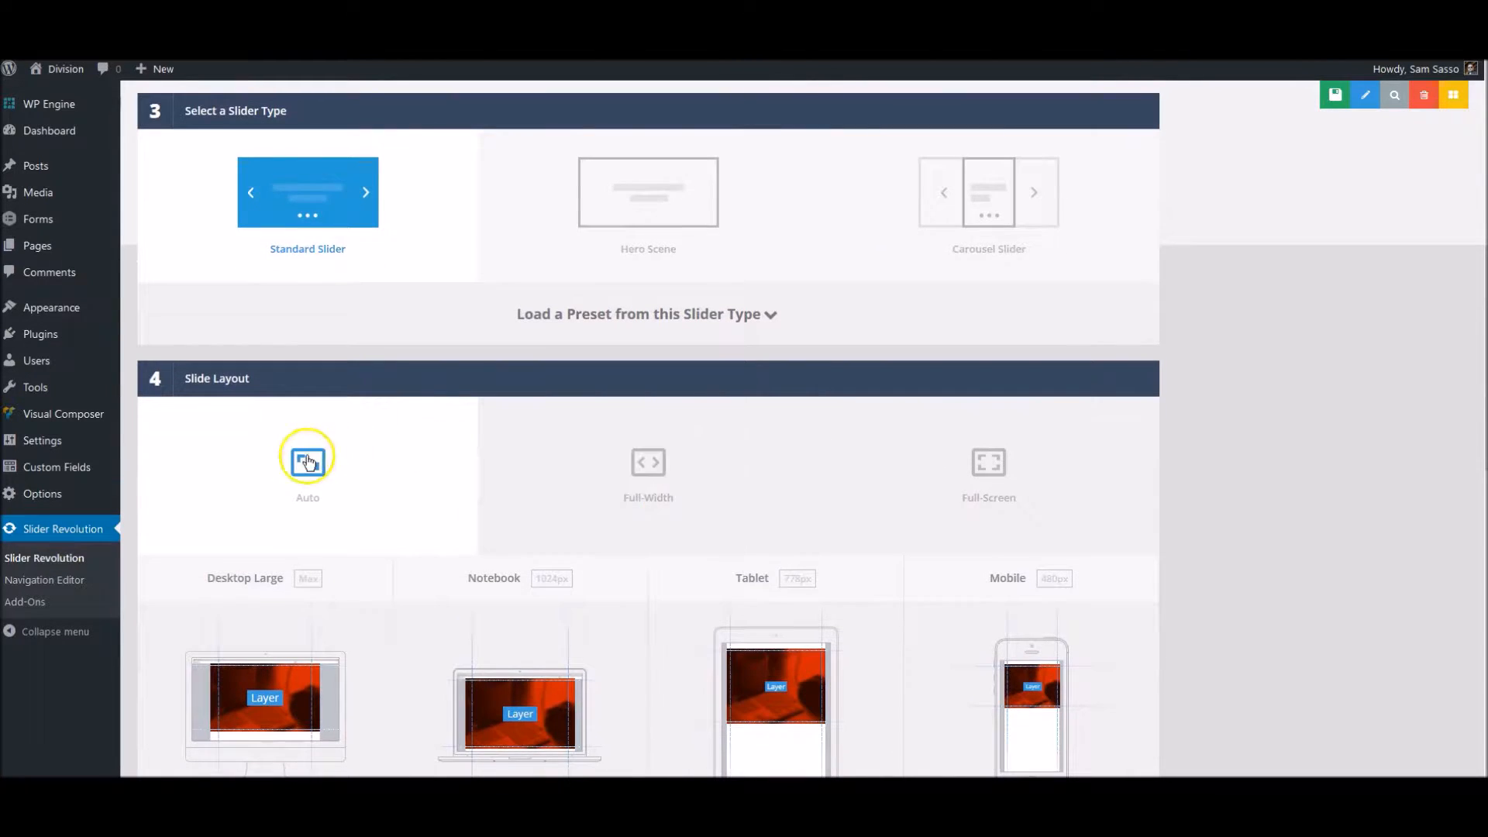
pyautogui.click(314, 463)
pyautogui.click(313, 469)
pyautogui.scroll(-2, 375, 489)
pyautogui.scroll(-1, 465, 457)
pyautogui.click(655, 399)
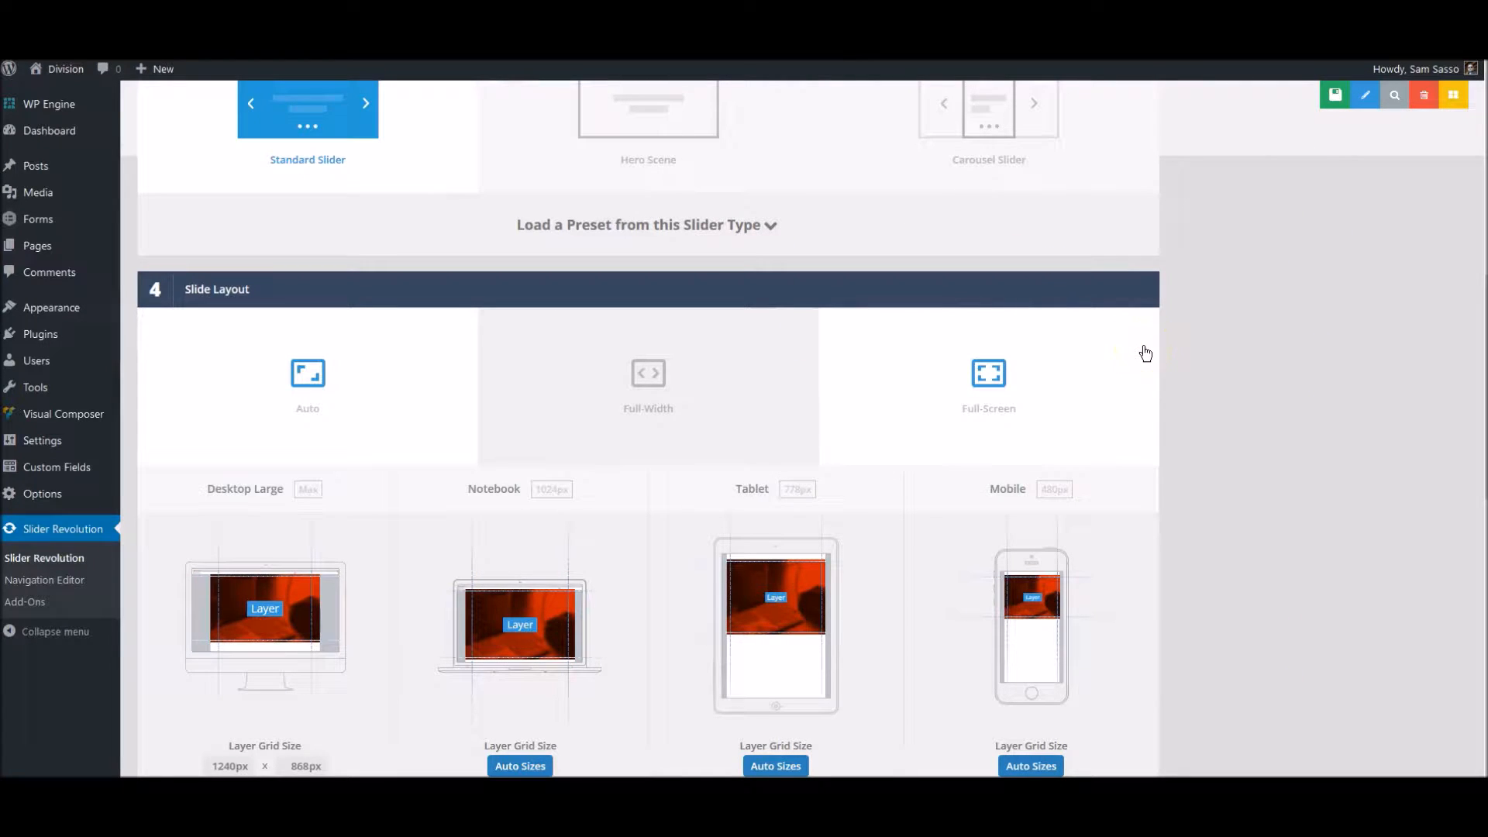
pyautogui.click(1218, 372)
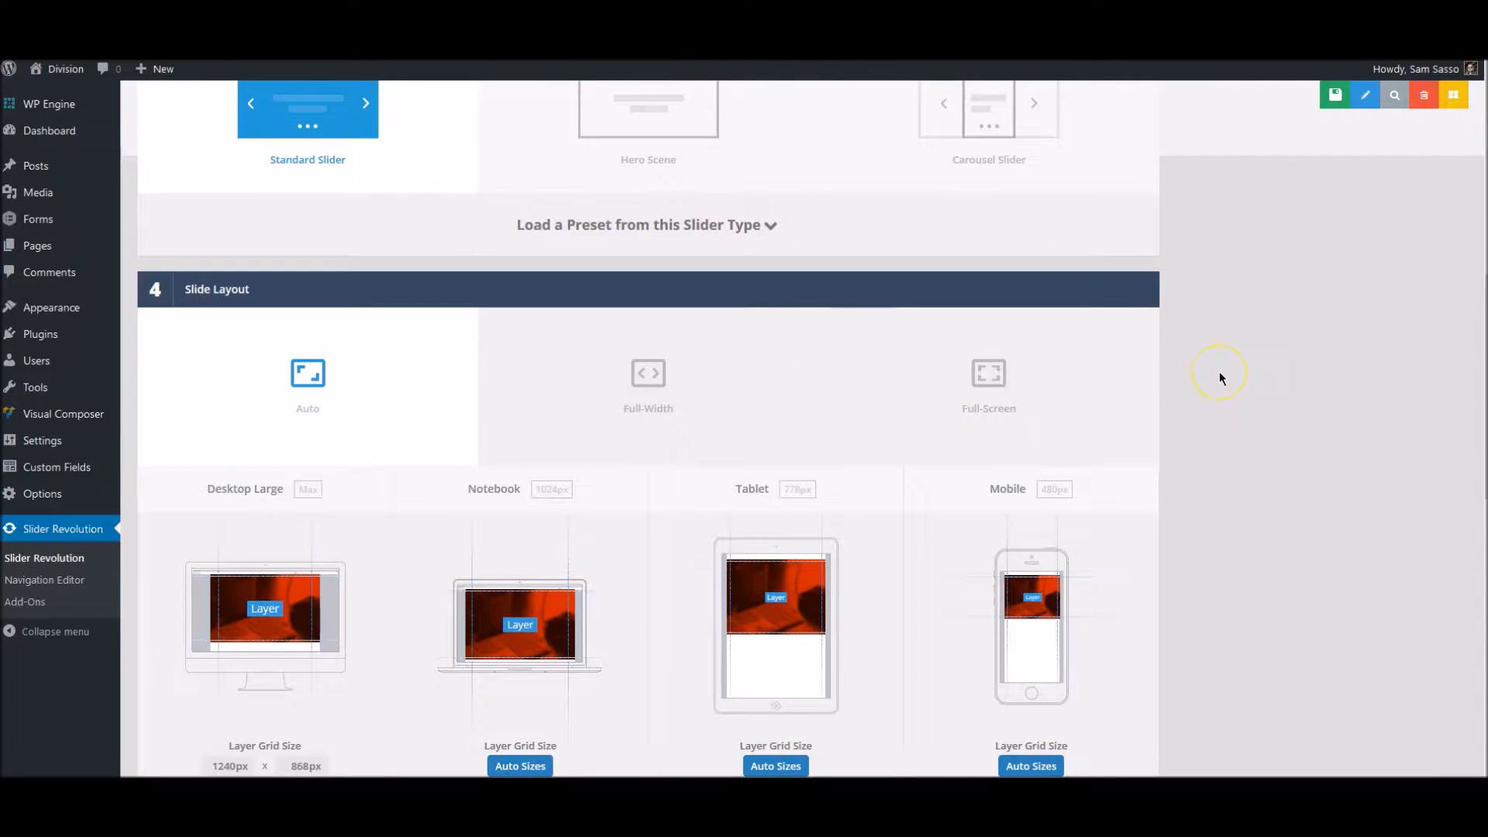
# - Check the layer grid and layout options of the new slider and save its settings
pyautogui.scroll(-5, 1219, 372)
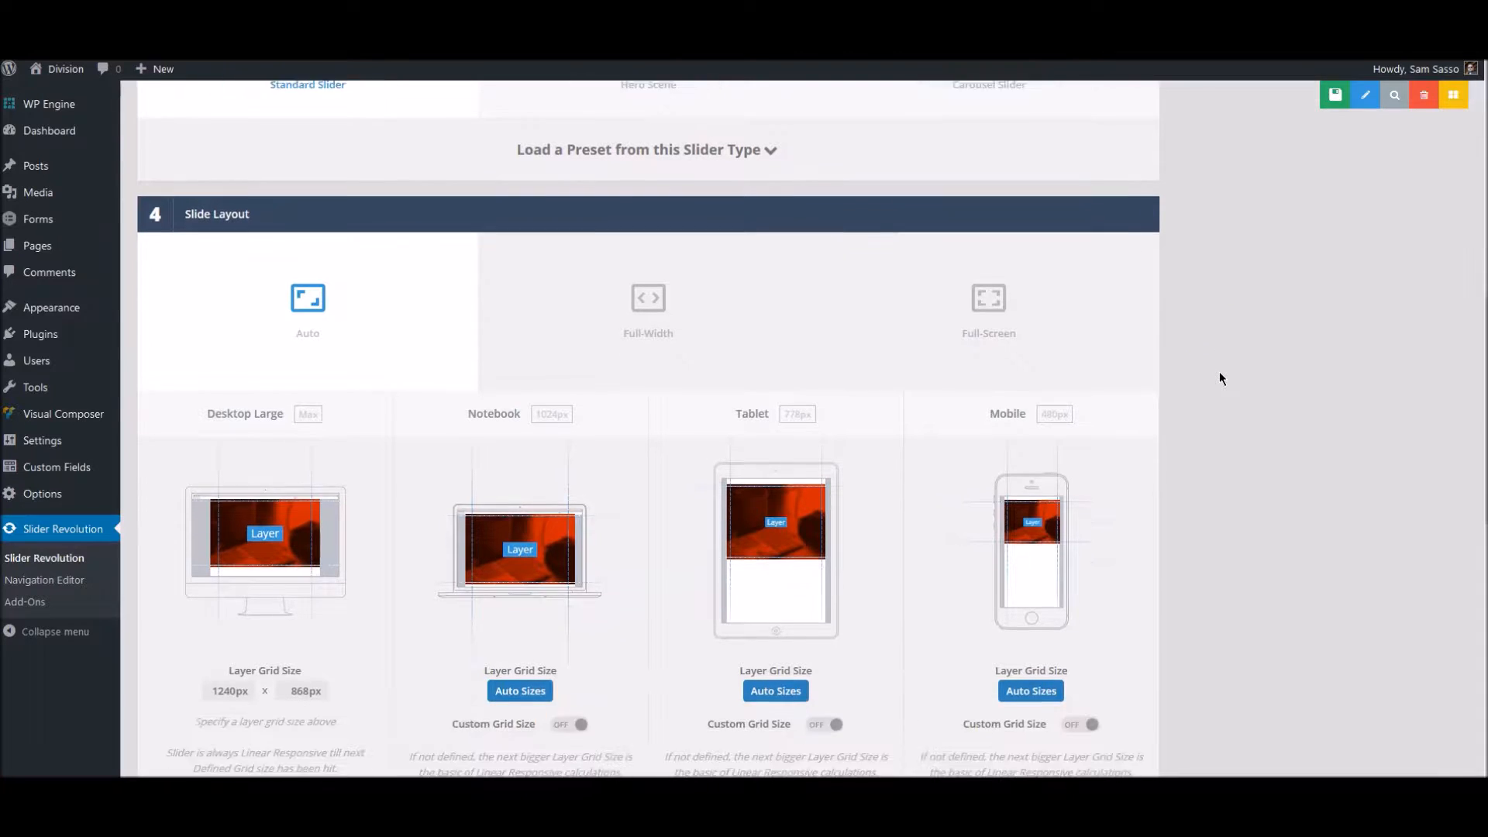
pyautogui.scroll(-6, 1219, 373)
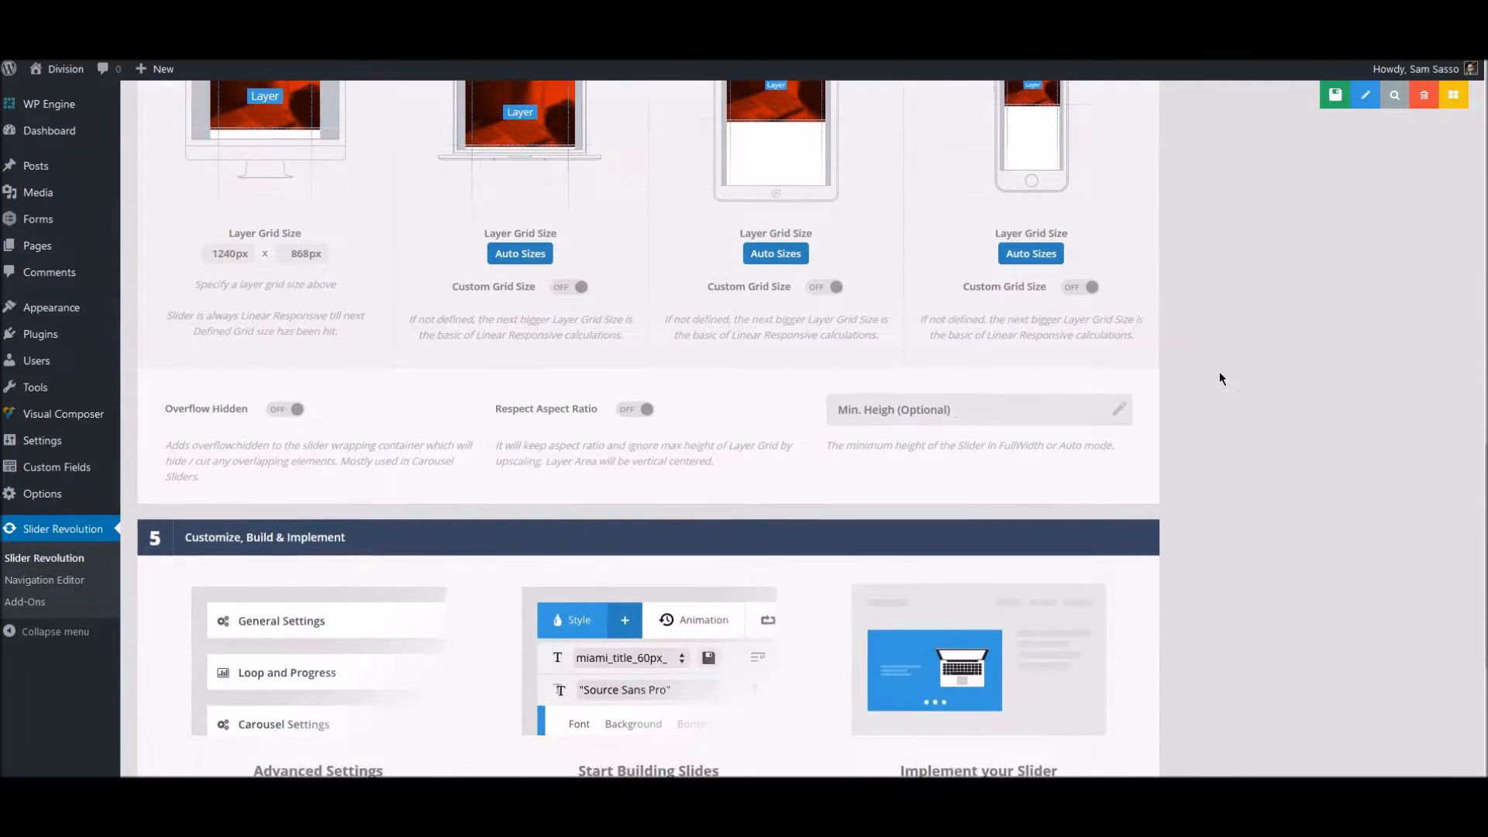
pyautogui.scroll(20, 1220, 379)
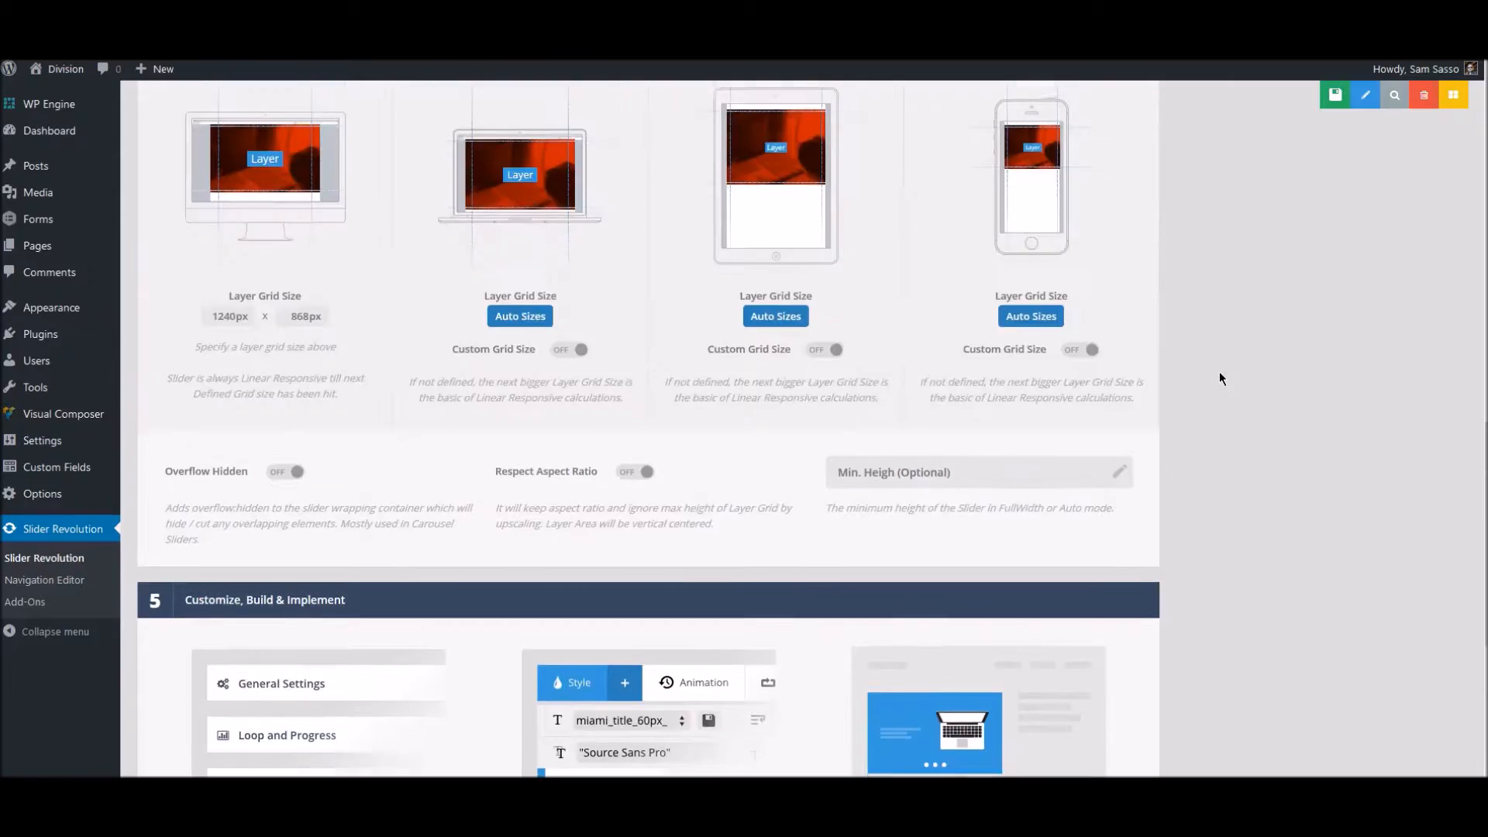
pyautogui.scroll(5, 1220, 378)
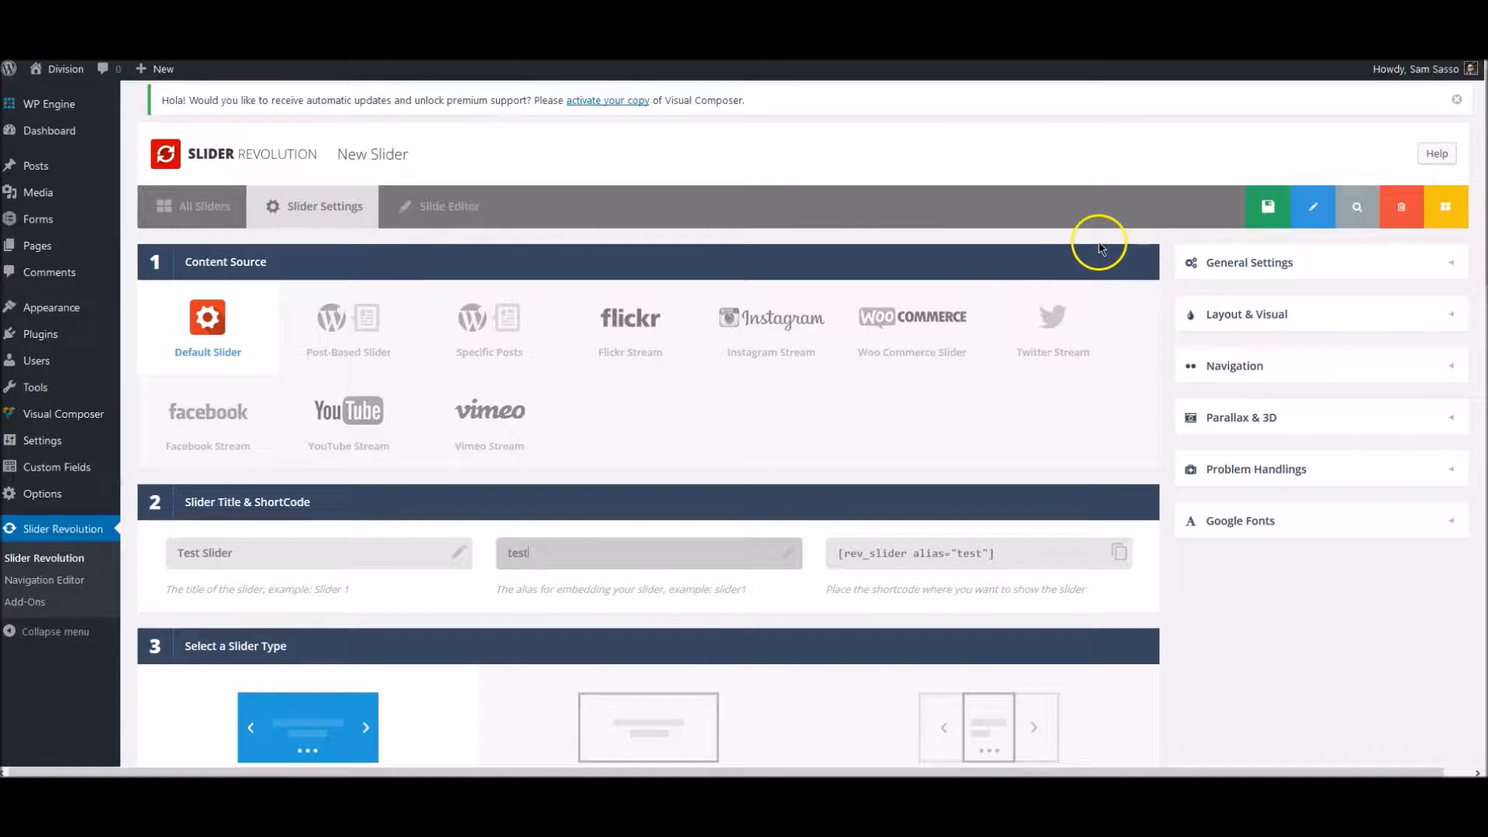
pyautogui.scroll(-8, 1099, 465)
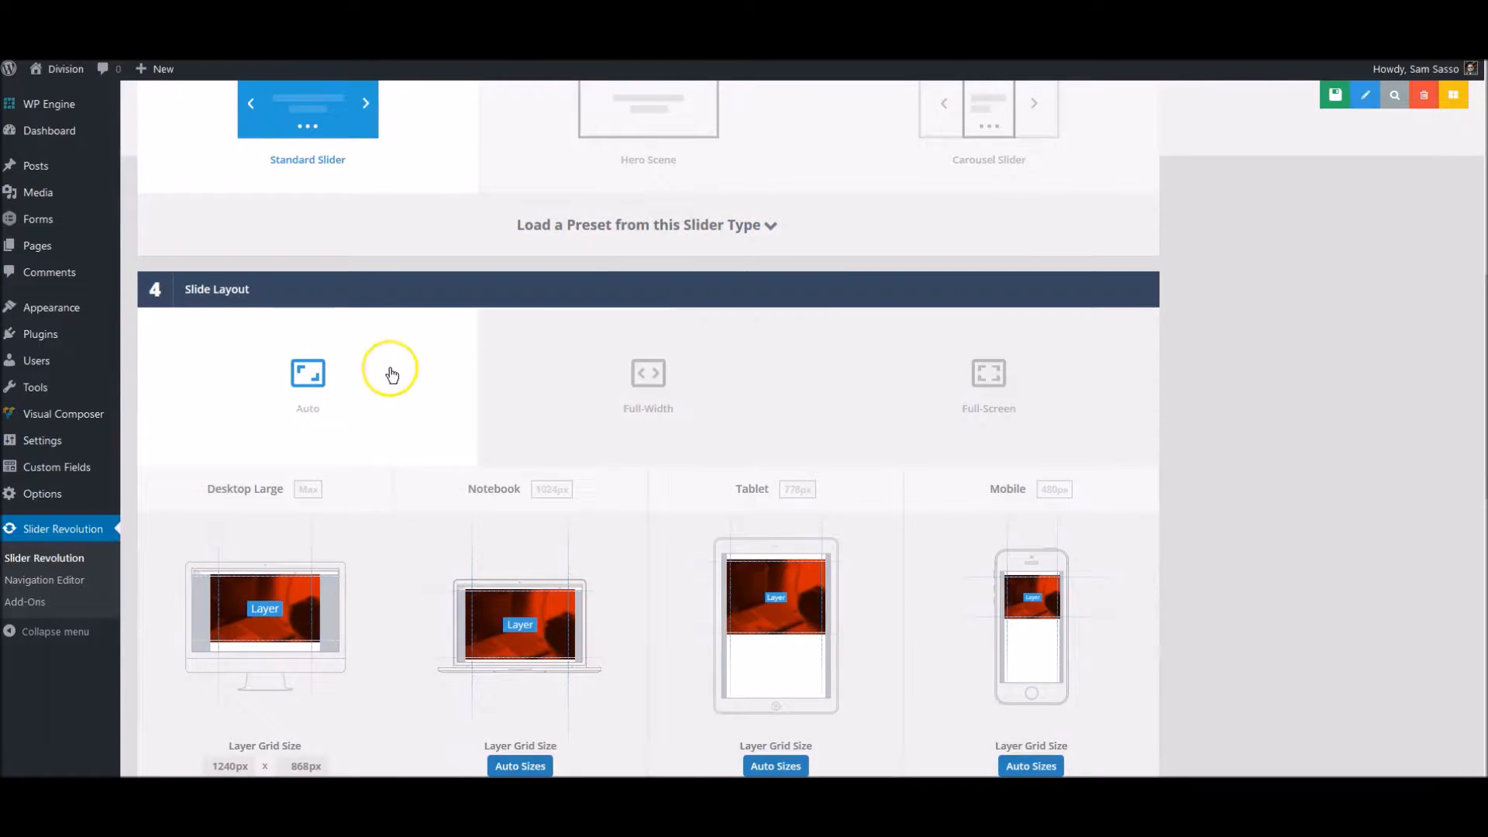
pyautogui.scroll(10, 1278, 511)
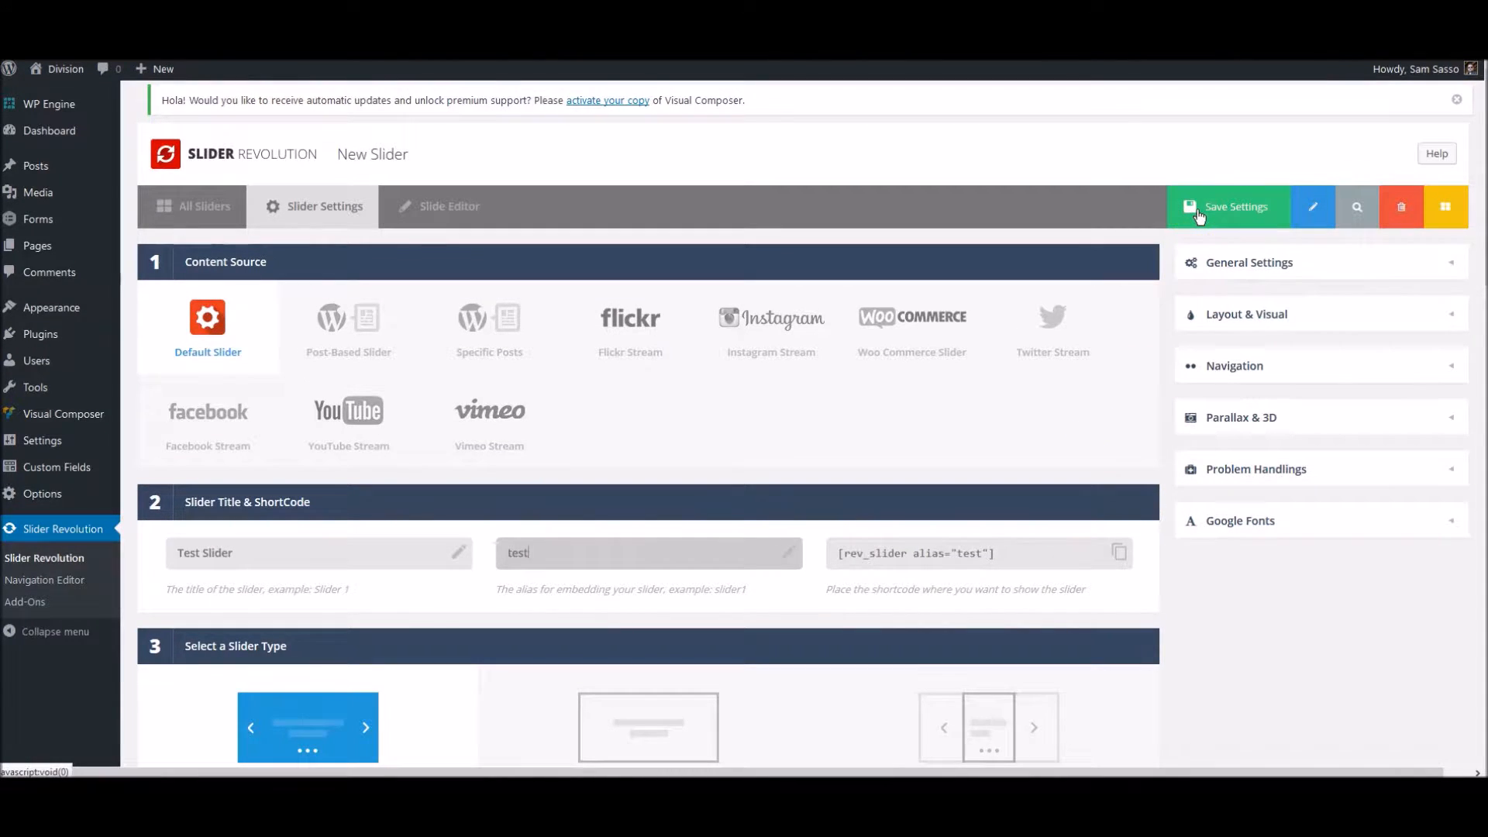
pyautogui.click(1199, 209)
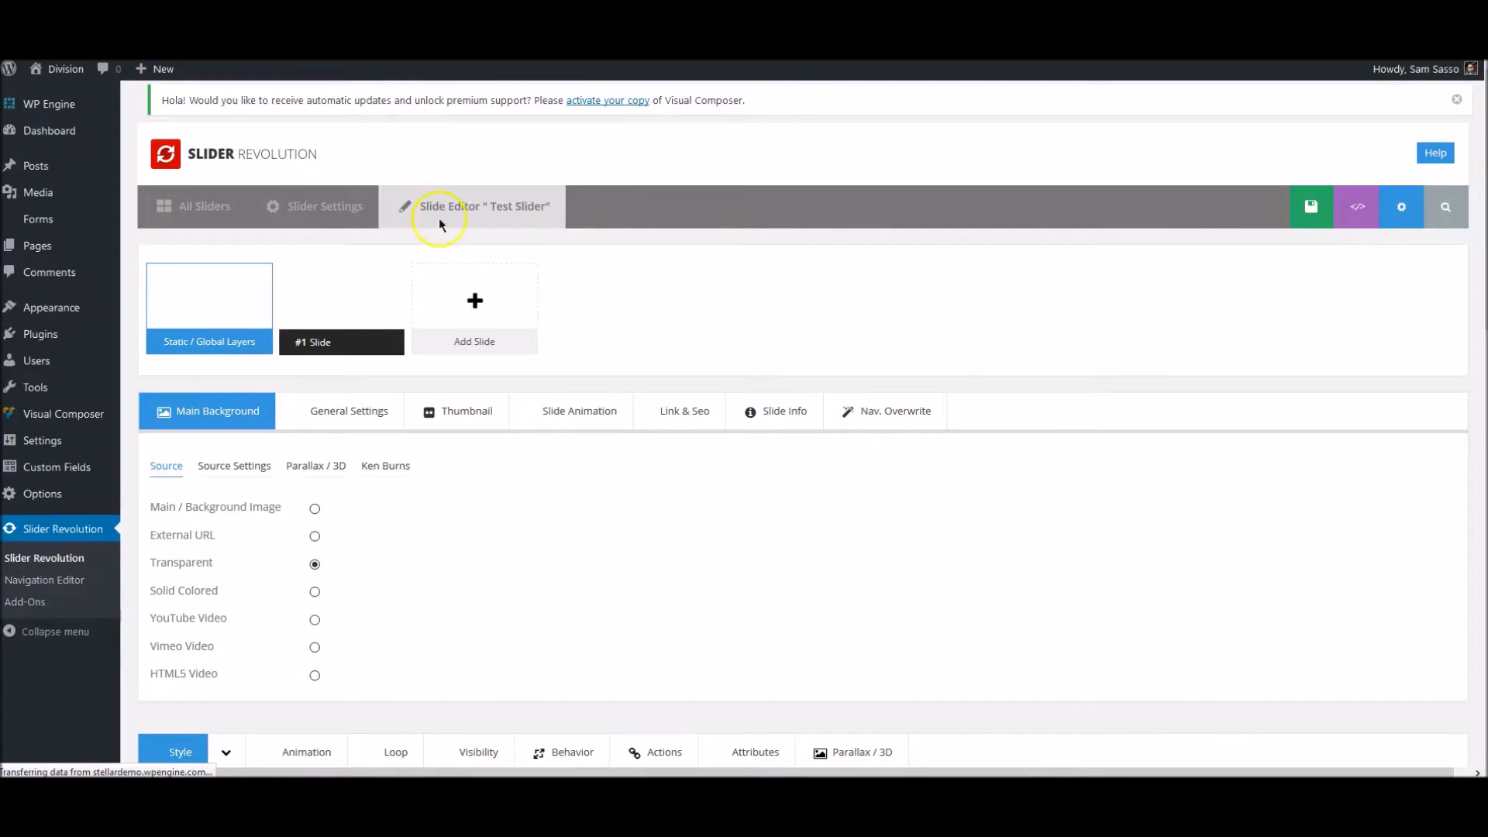
# - Return from the slide editor to the slider's settings and examine the slideshow options in General Settings
pyautogui.moveTo(445, 333)
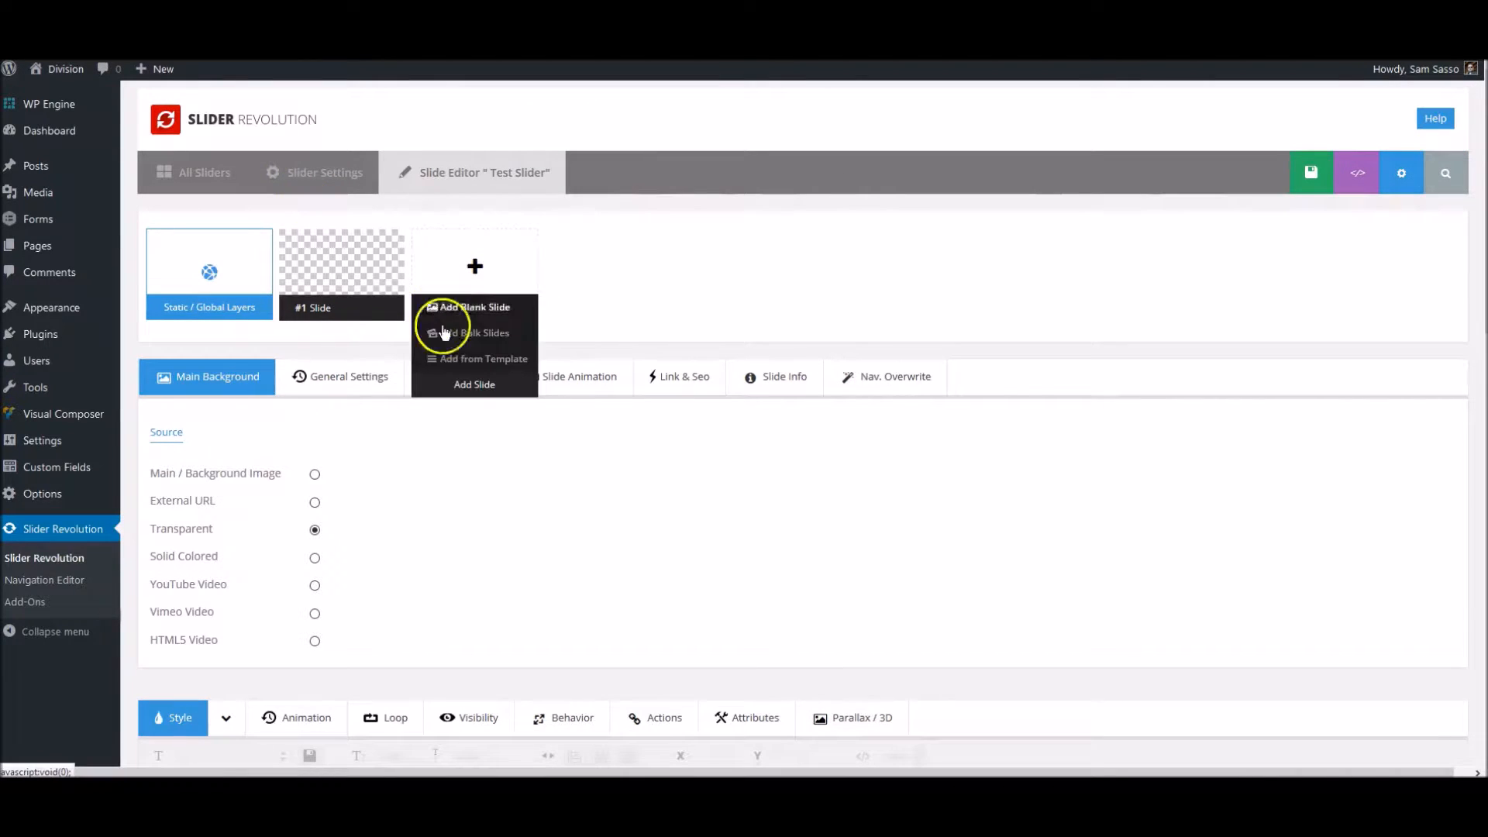
pyautogui.click(313, 175)
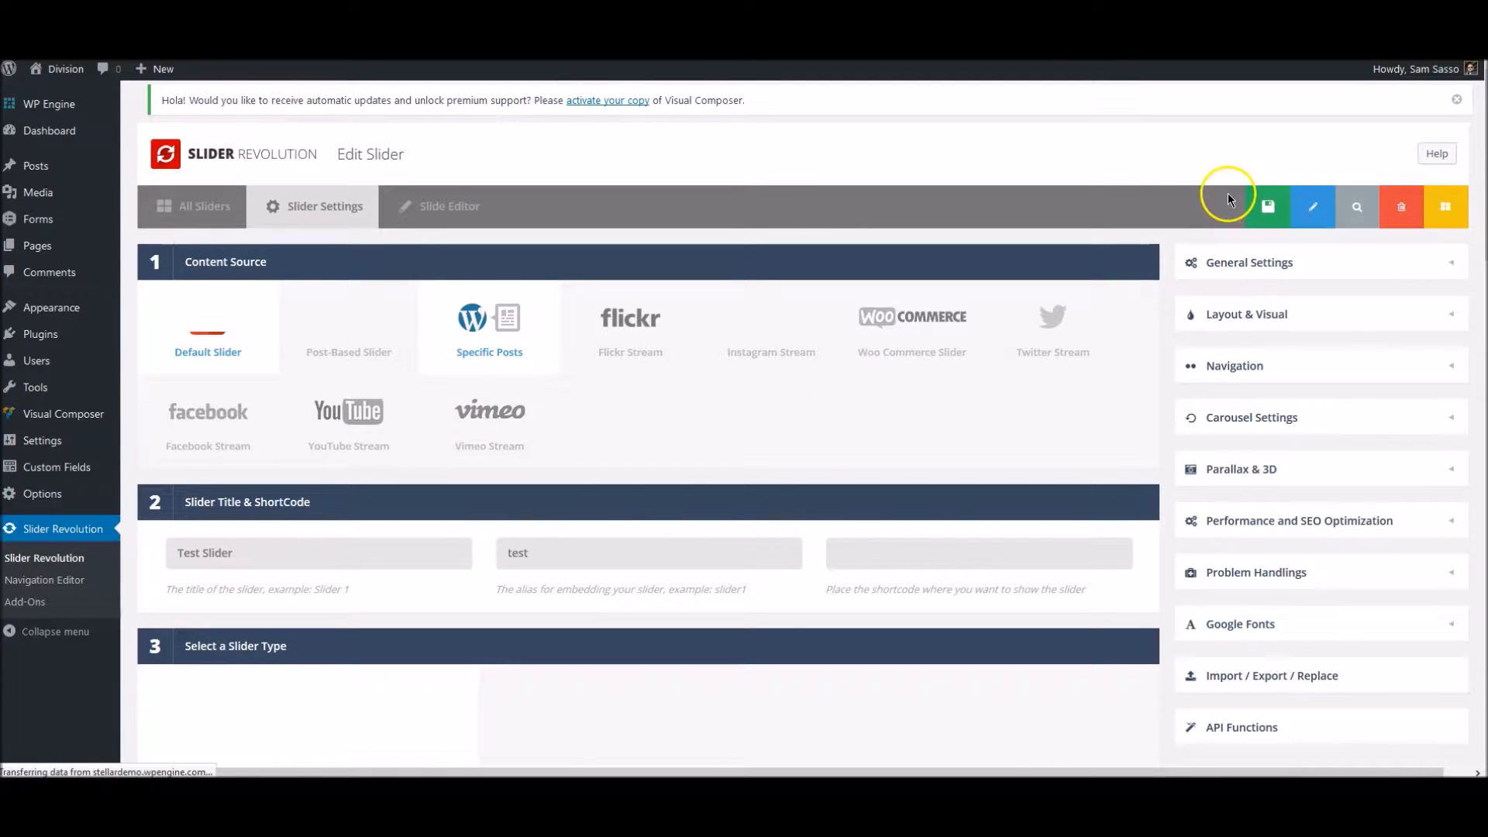
pyautogui.click(1316, 272)
pyautogui.moveTo(1229, 346)
pyautogui.moveTo(1236, 374)
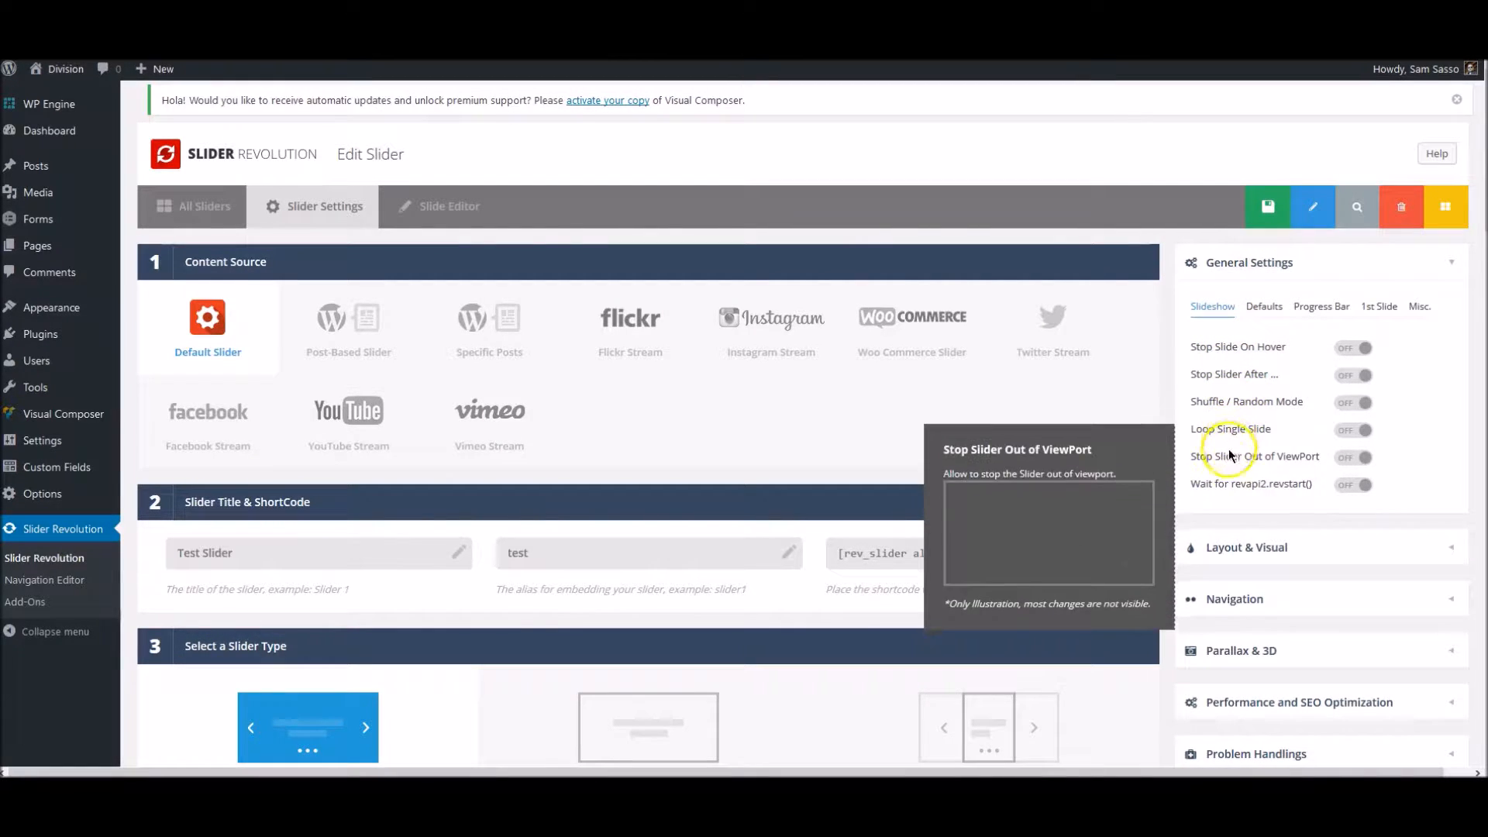
pyautogui.moveTo(1230, 486)
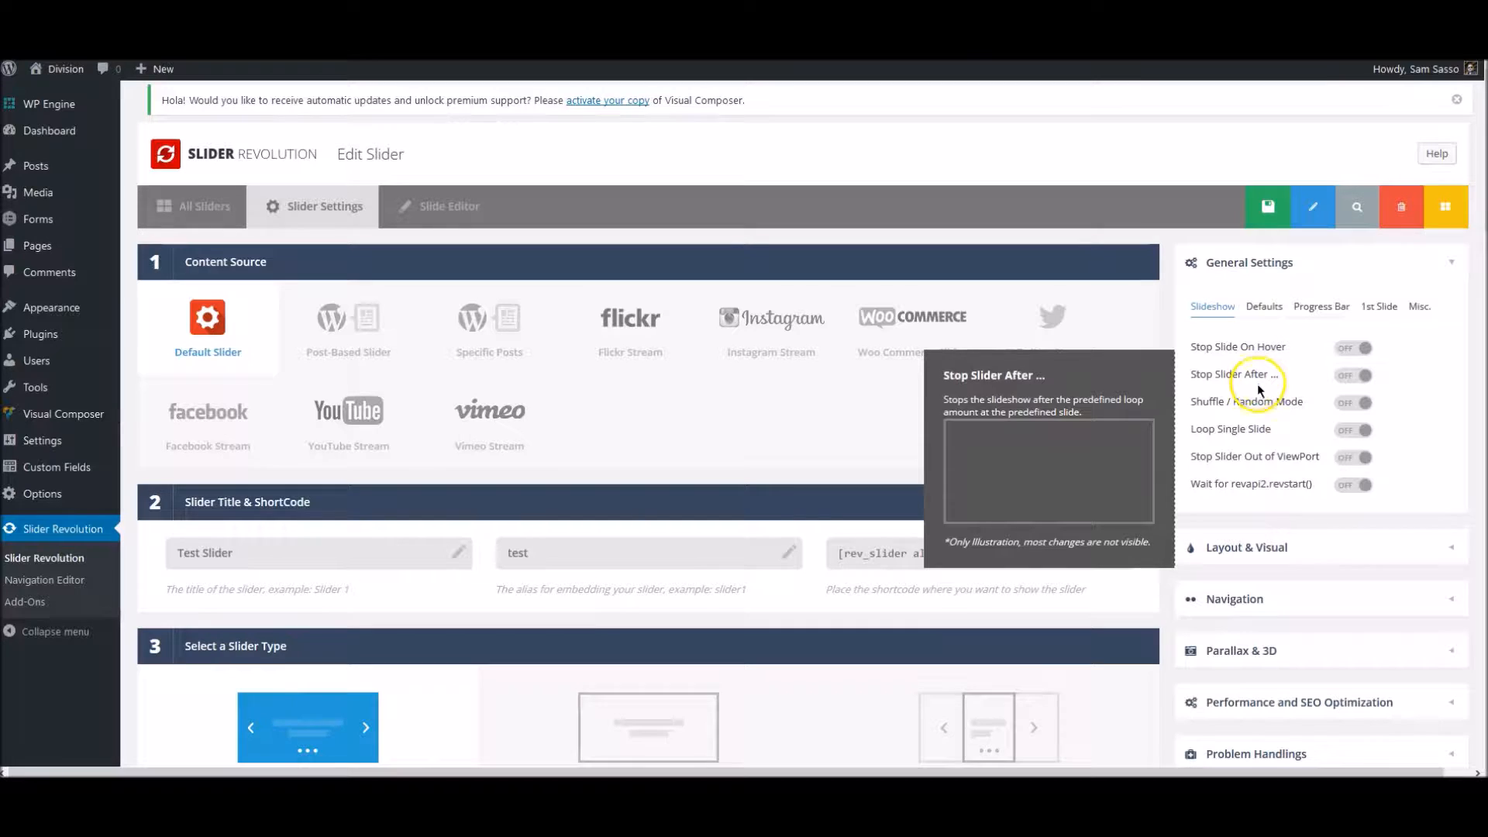
# - Set the slider's default slide duration to 5000 ms
pyautogui.click(1262, 318)
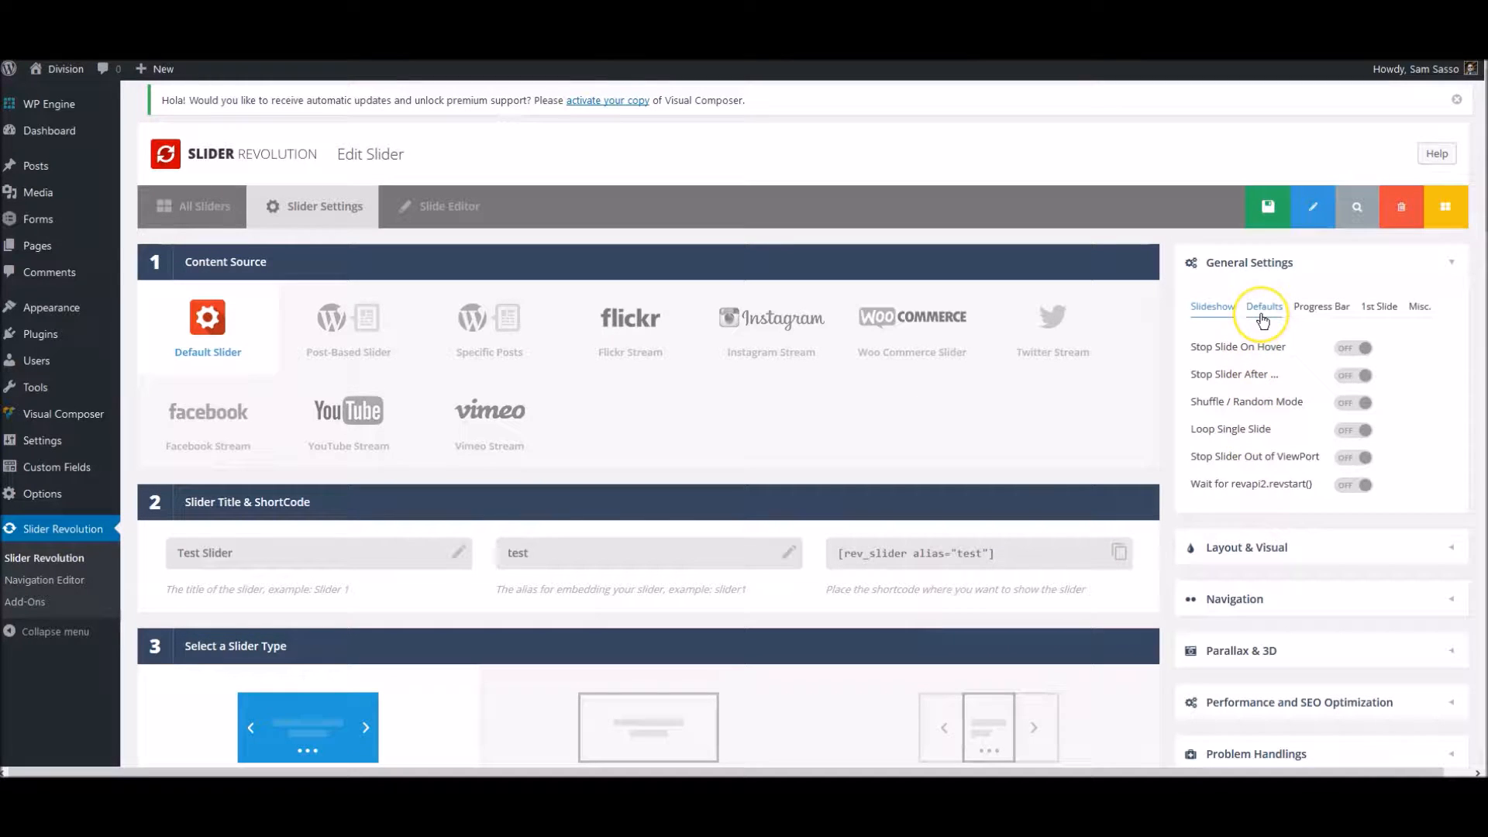
pyautogui.click(1261, 316)
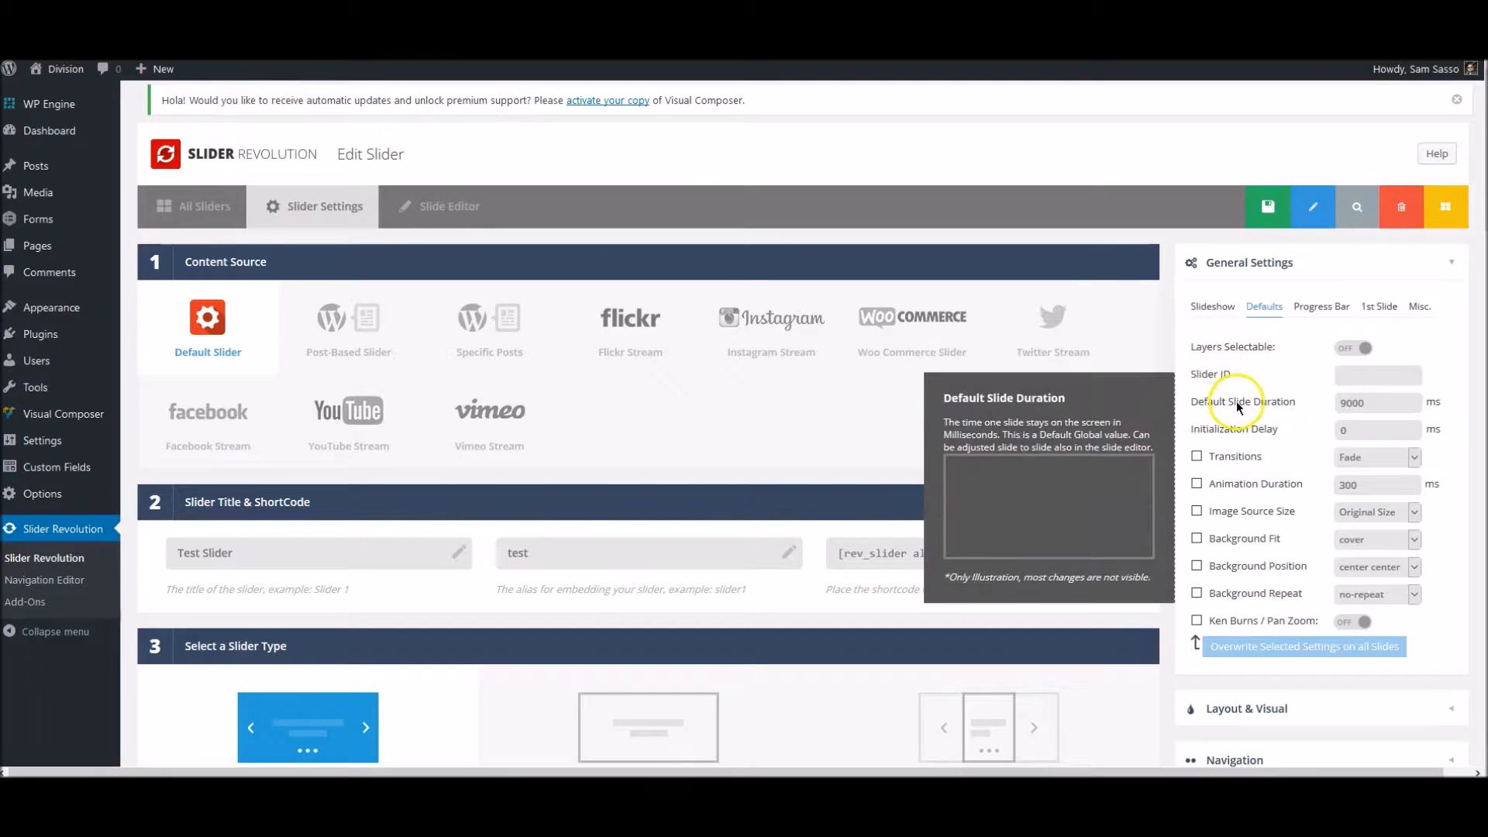
pyautogui.click(1375, 403)
pyautogui.moveTo(1374, 403); pyautogui.dragTo(1311, 402)
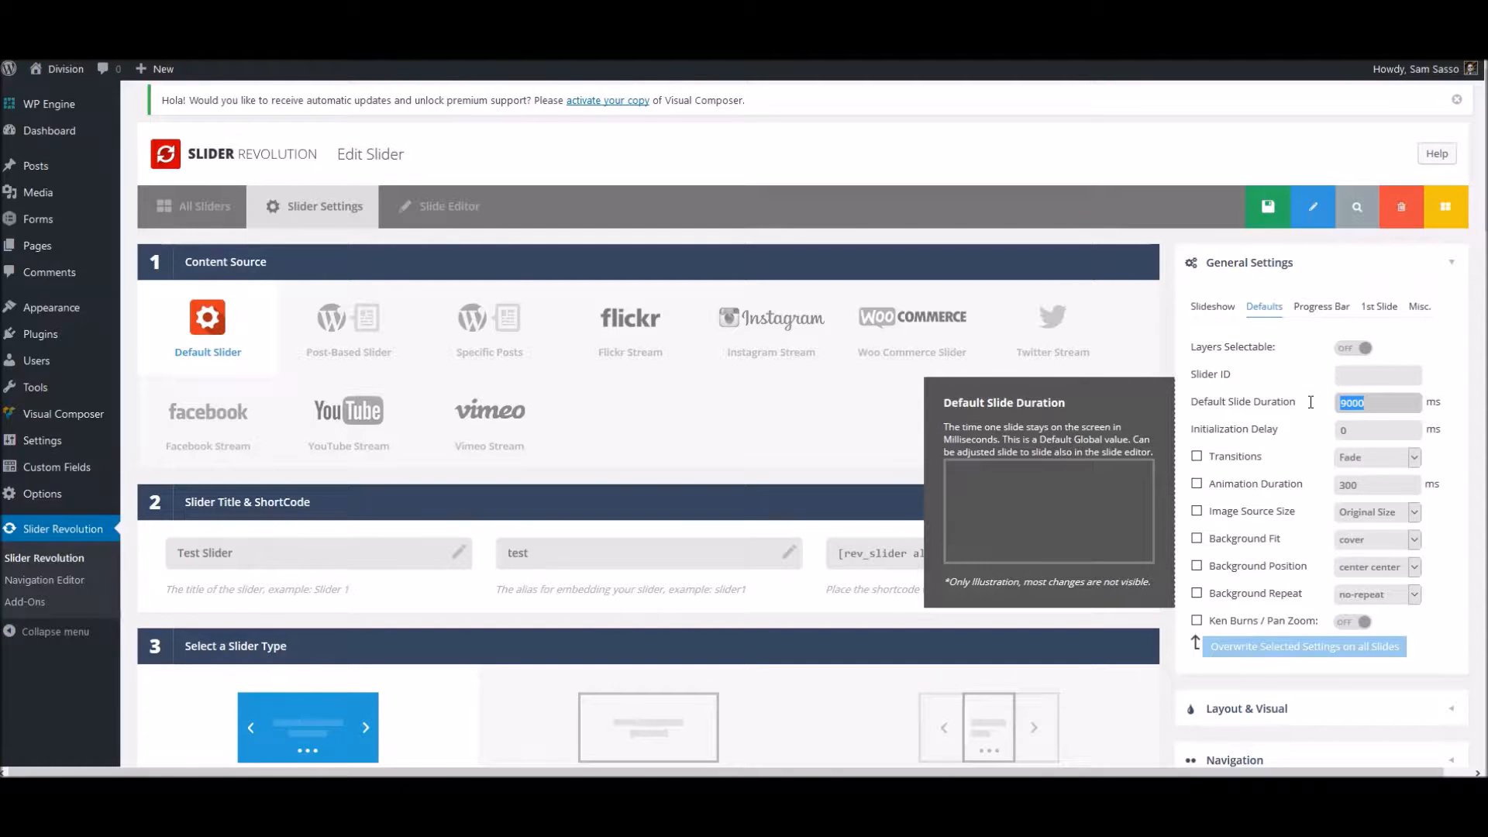
pyautogui.click(1337, 402)
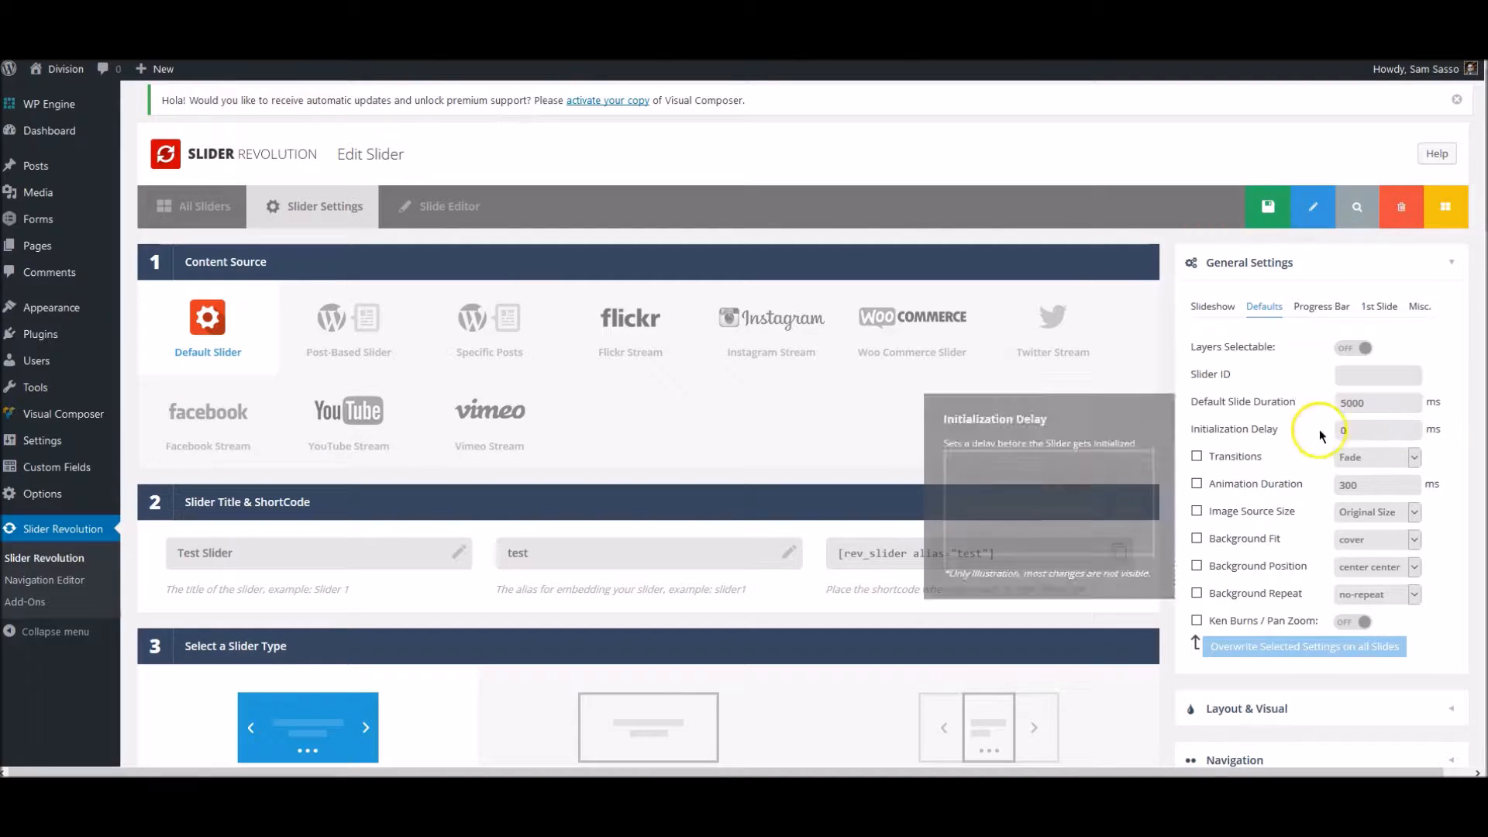
# - Examine the available default transitions and the descriptions of the remaining default slide settings
pyautogui.click(1349, 458)
pyautogui.click(1366, 461)
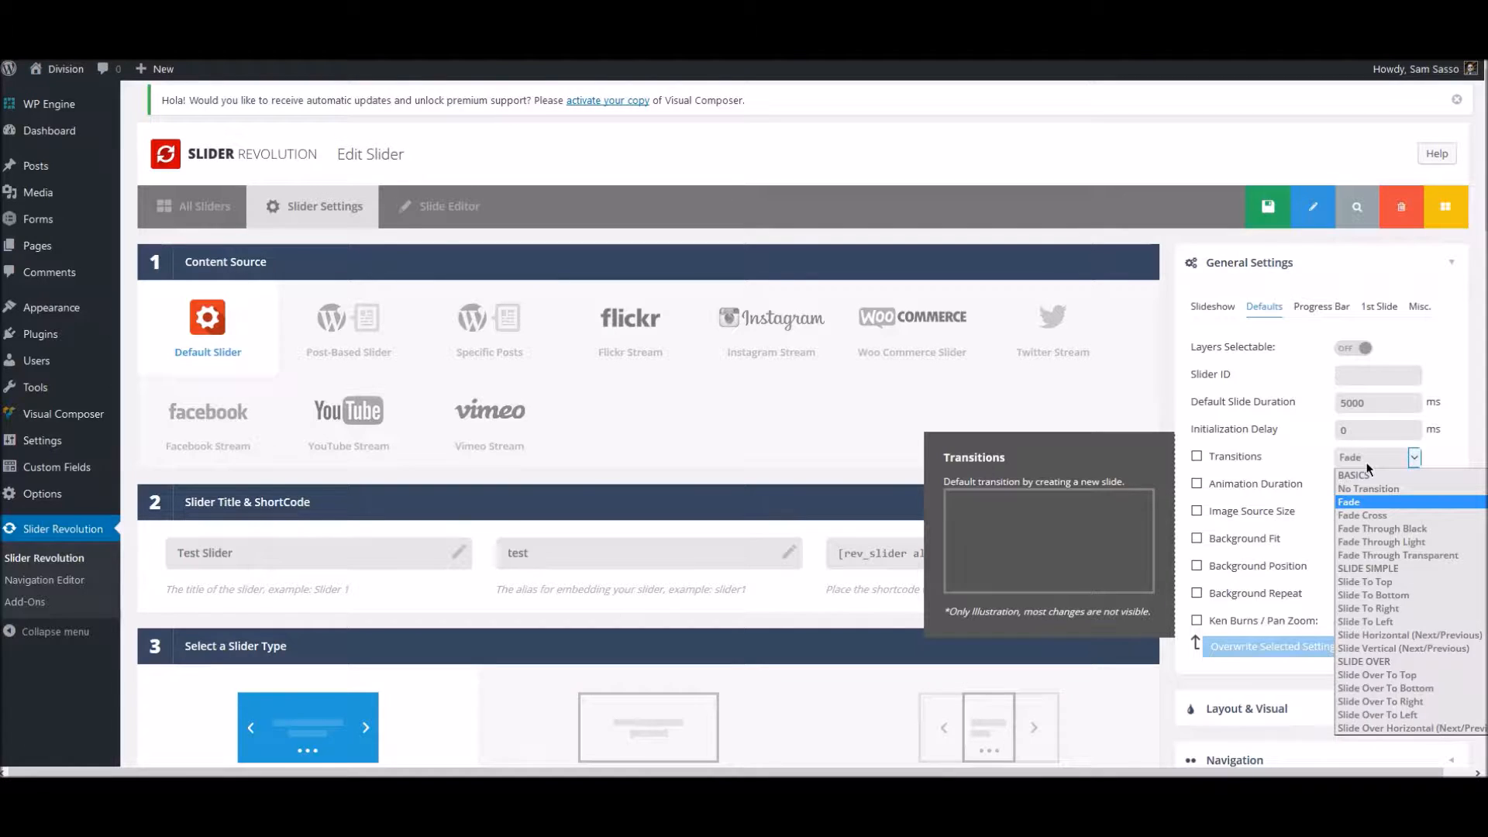
pyautogui.click(1365, 462)
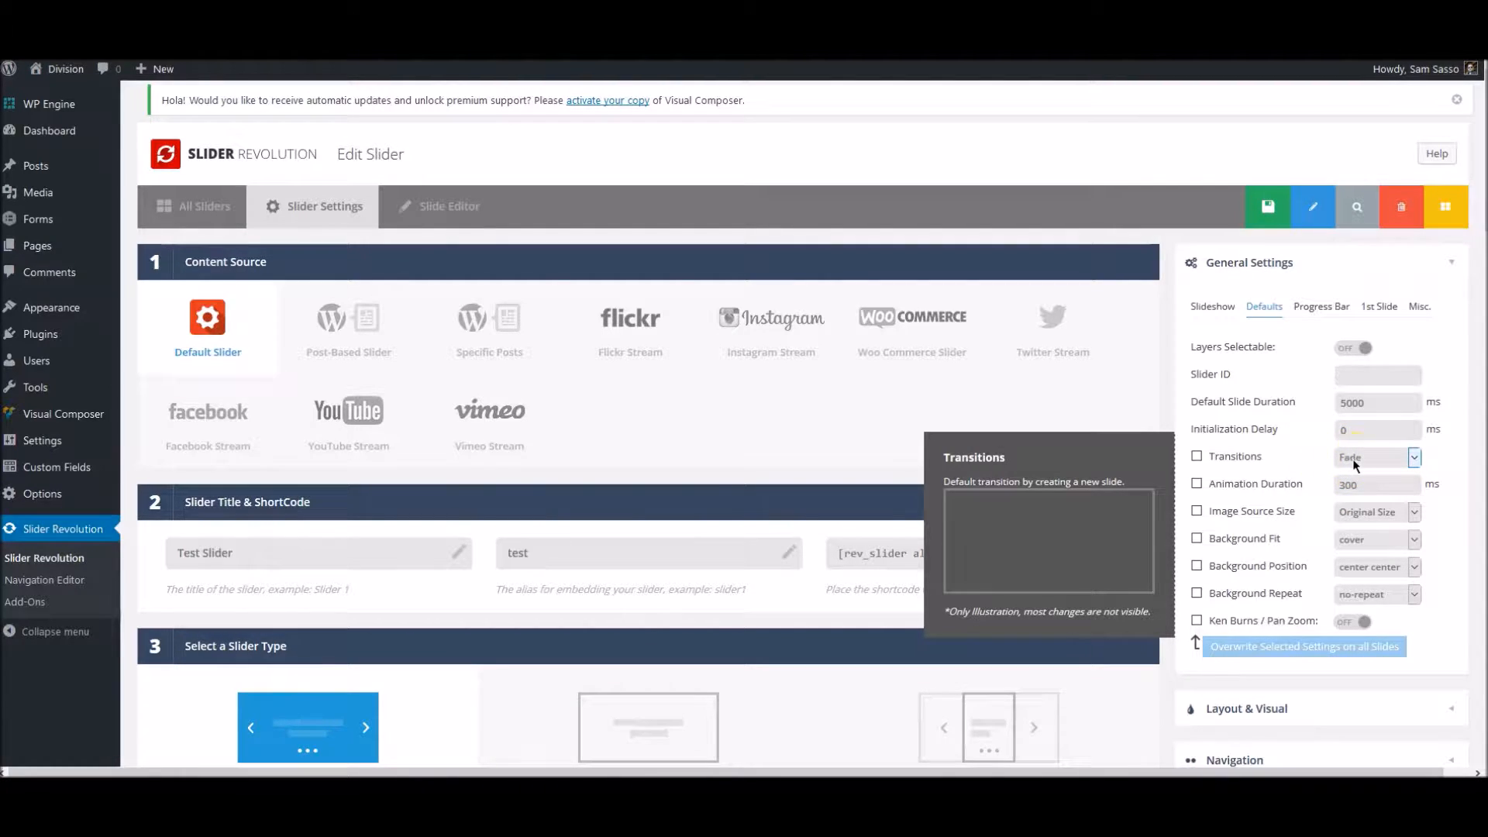
pyautogui.click(1370, 445)
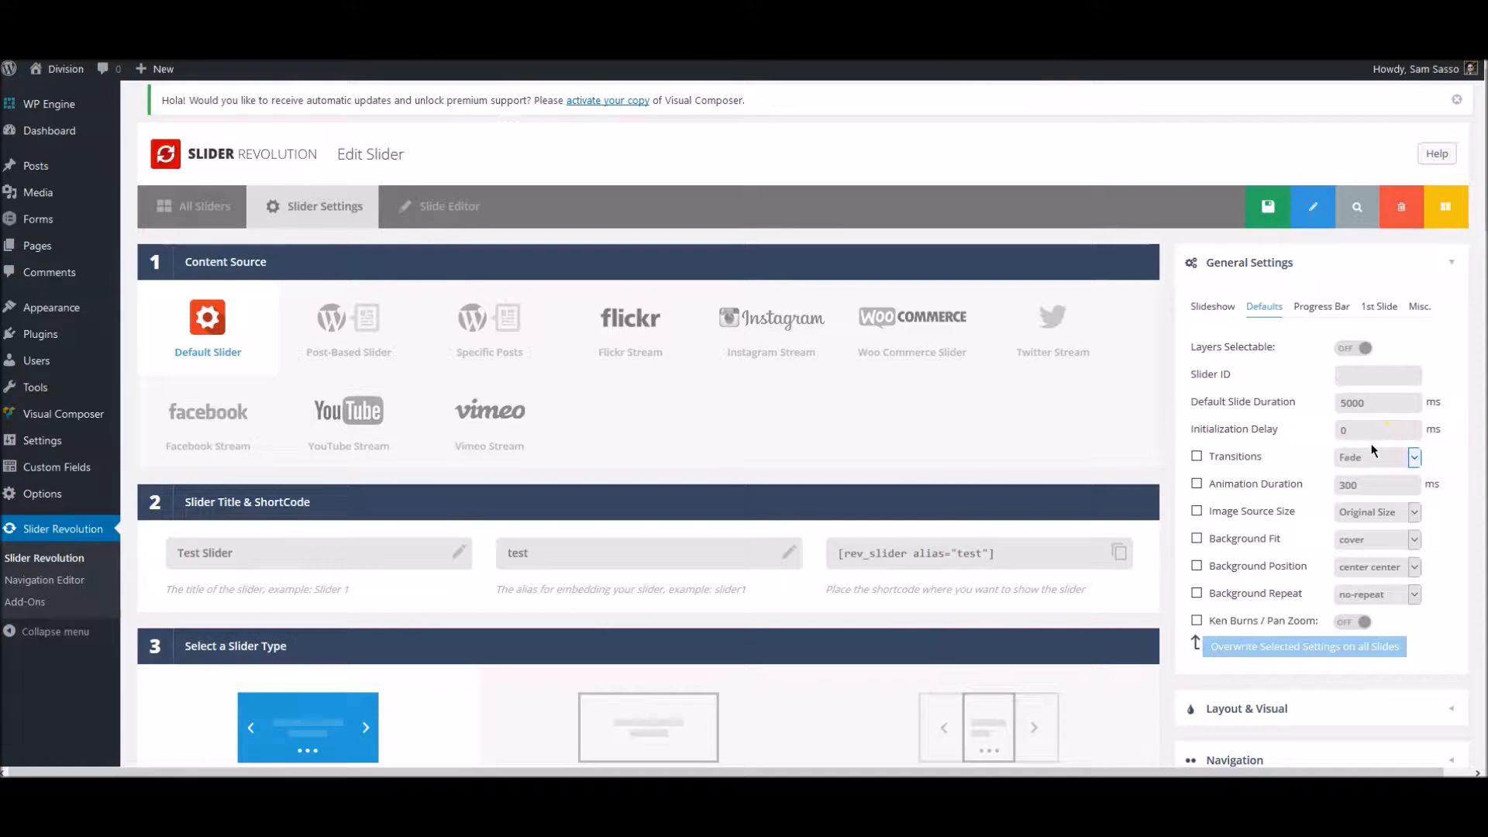
pyautogui.moveTo(1316, 469)
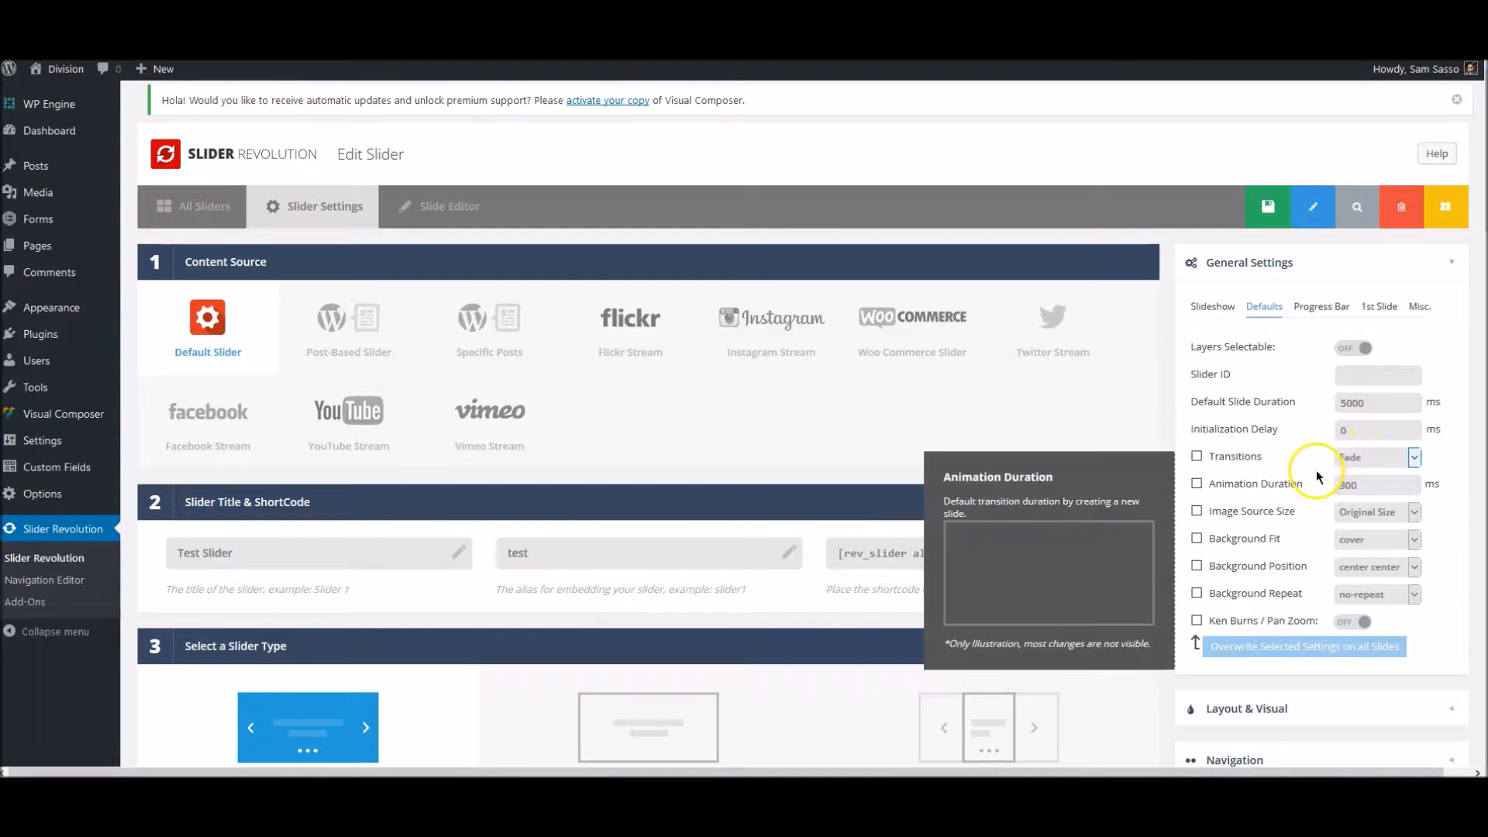
pyautogui.moveTo(1271, 604)
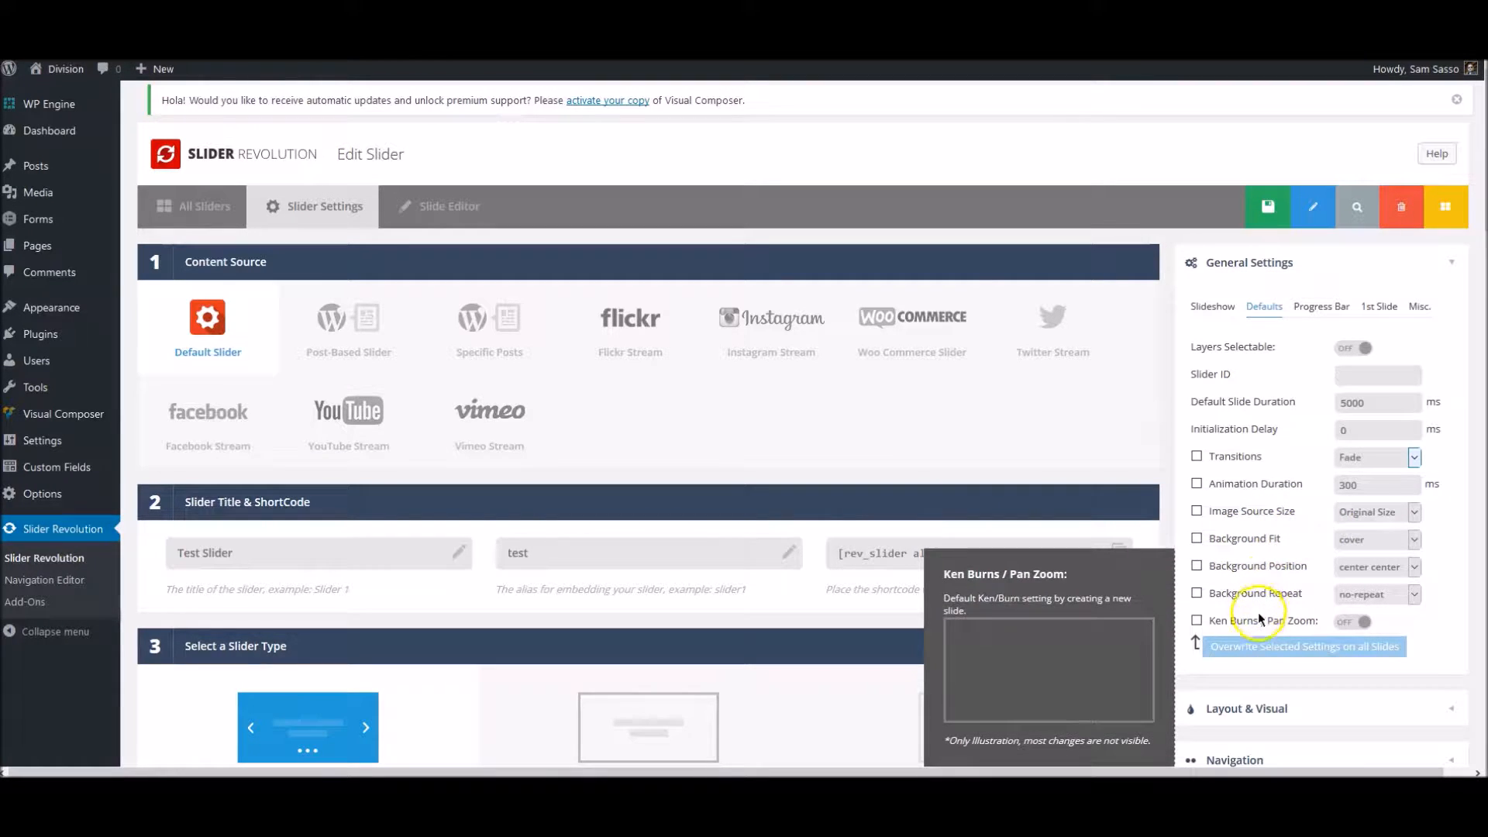
# - Turn on the progress bar to view its options, and turn it back off
pyautogui.click(1313, 307)
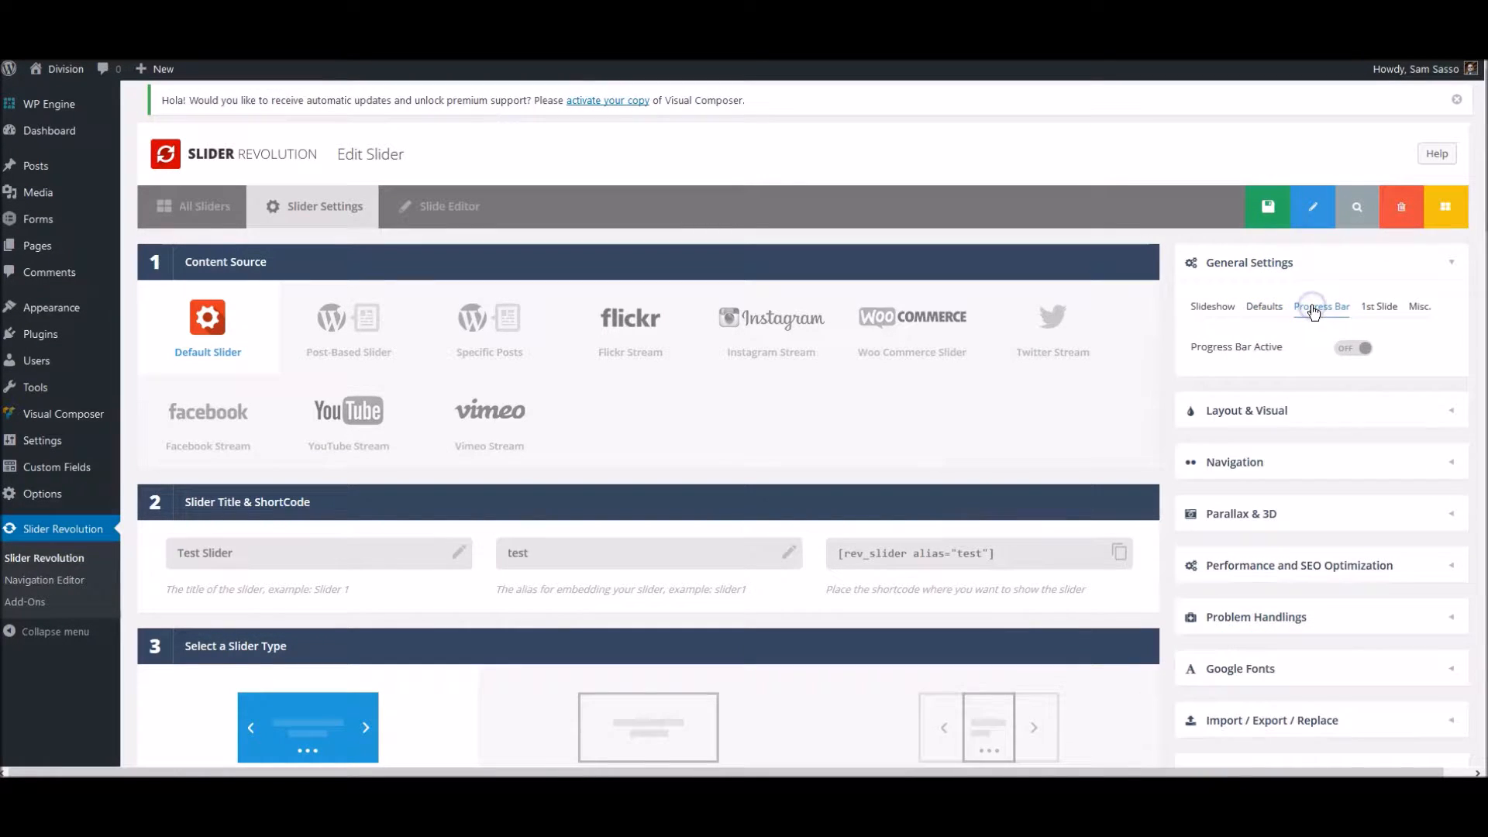
pyautogui.click(1348, 347)
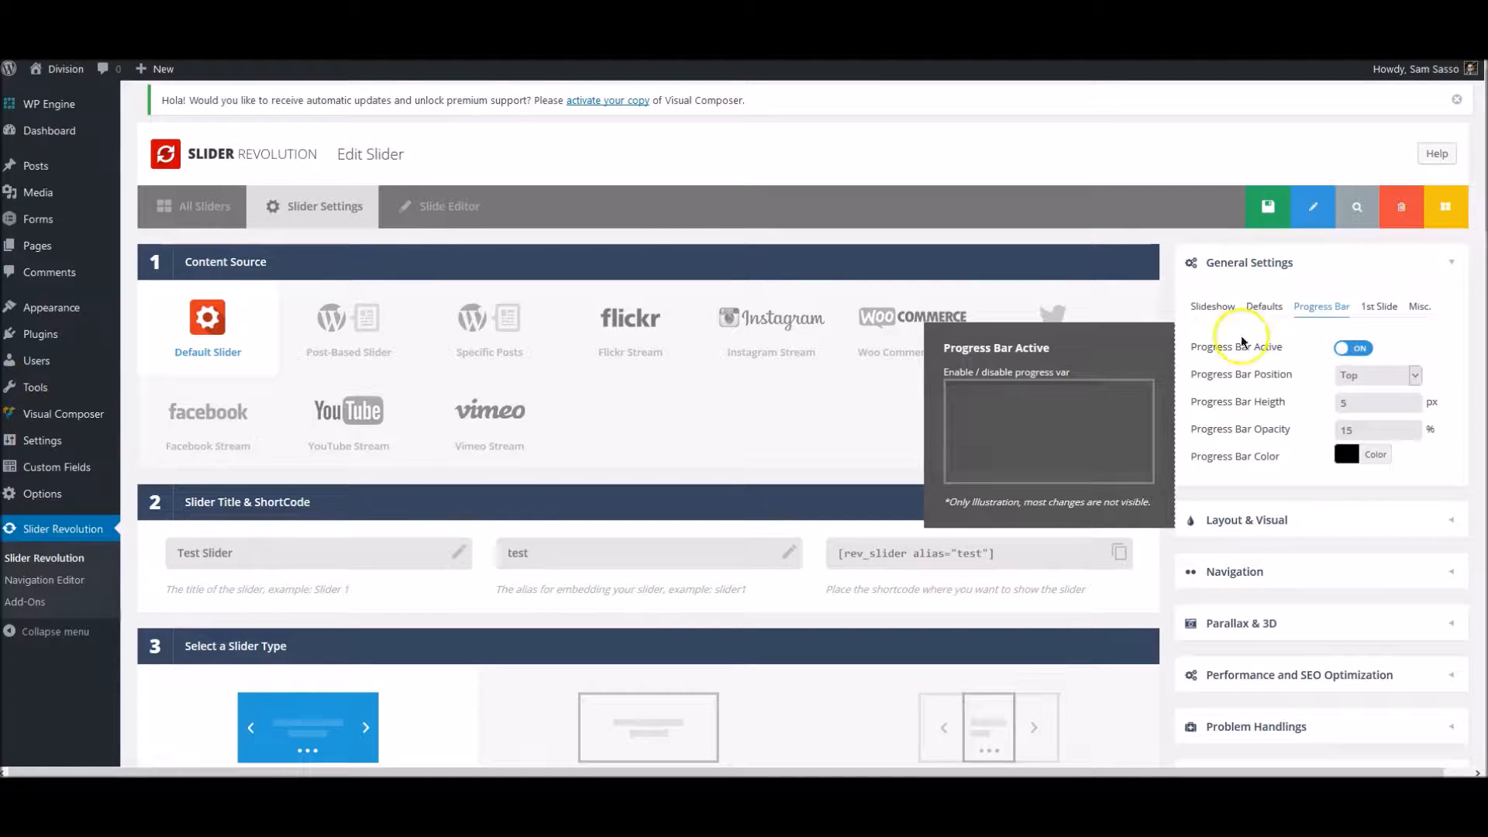
pyautogui.click(1348, 350)
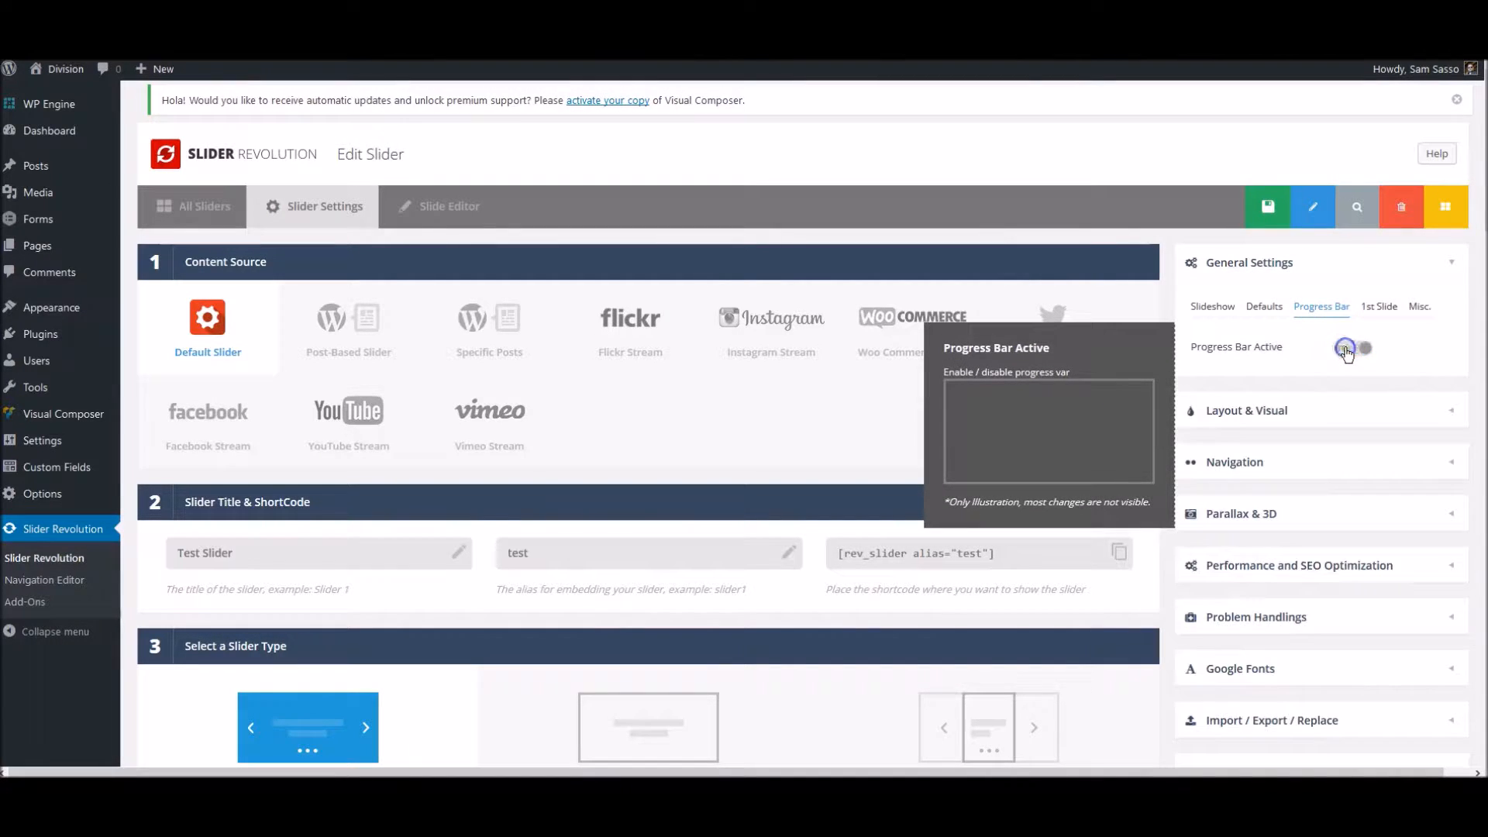
# - Examine the first-slide and miscellaneous options in General Settings and their descriptions
pyautogui.click(1372, 308)
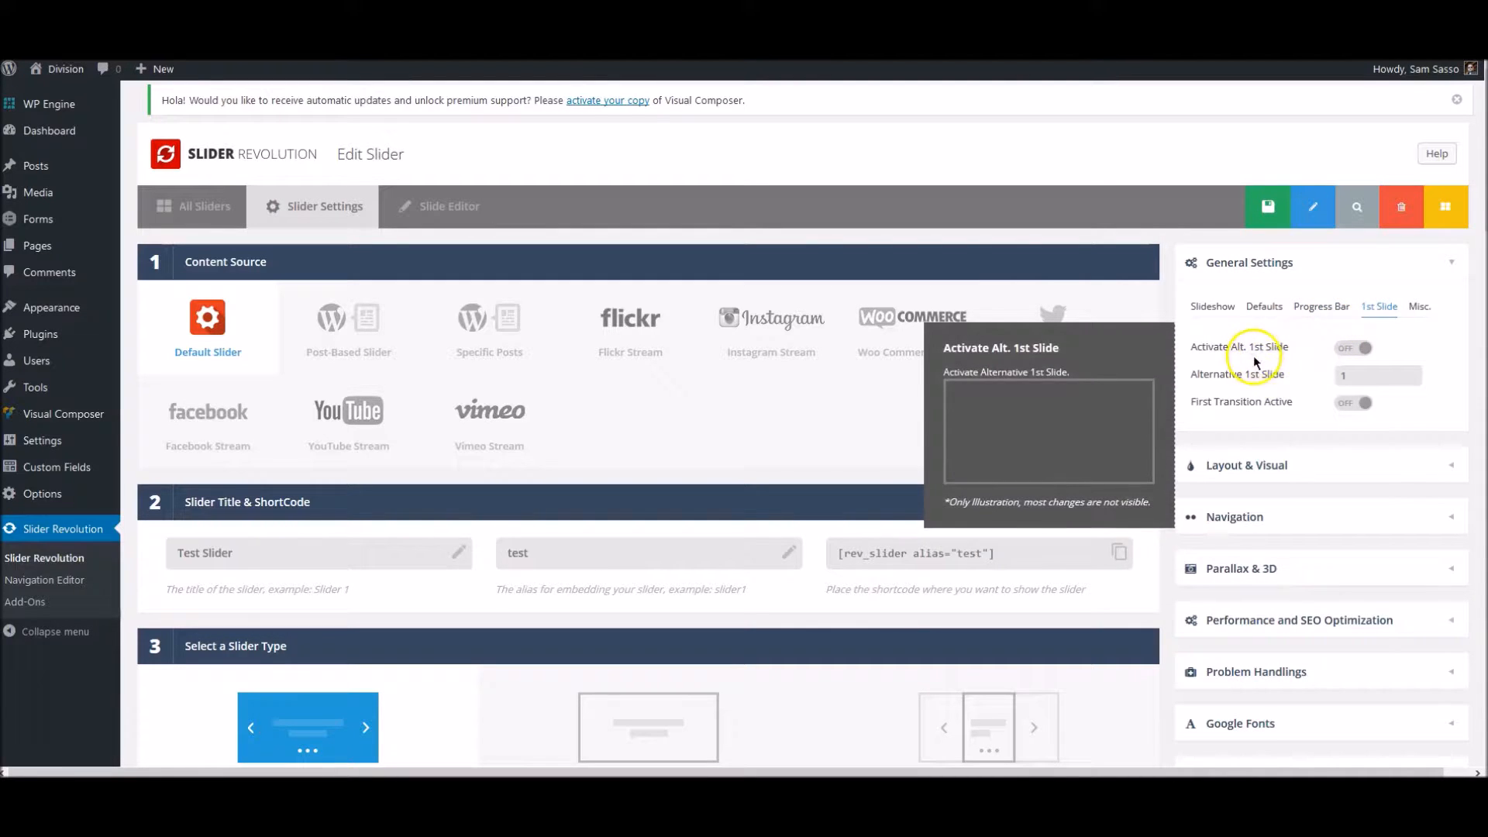
pyautogui.moveTo(1267, 407)
pyautogui.moveTo(1255, 380)
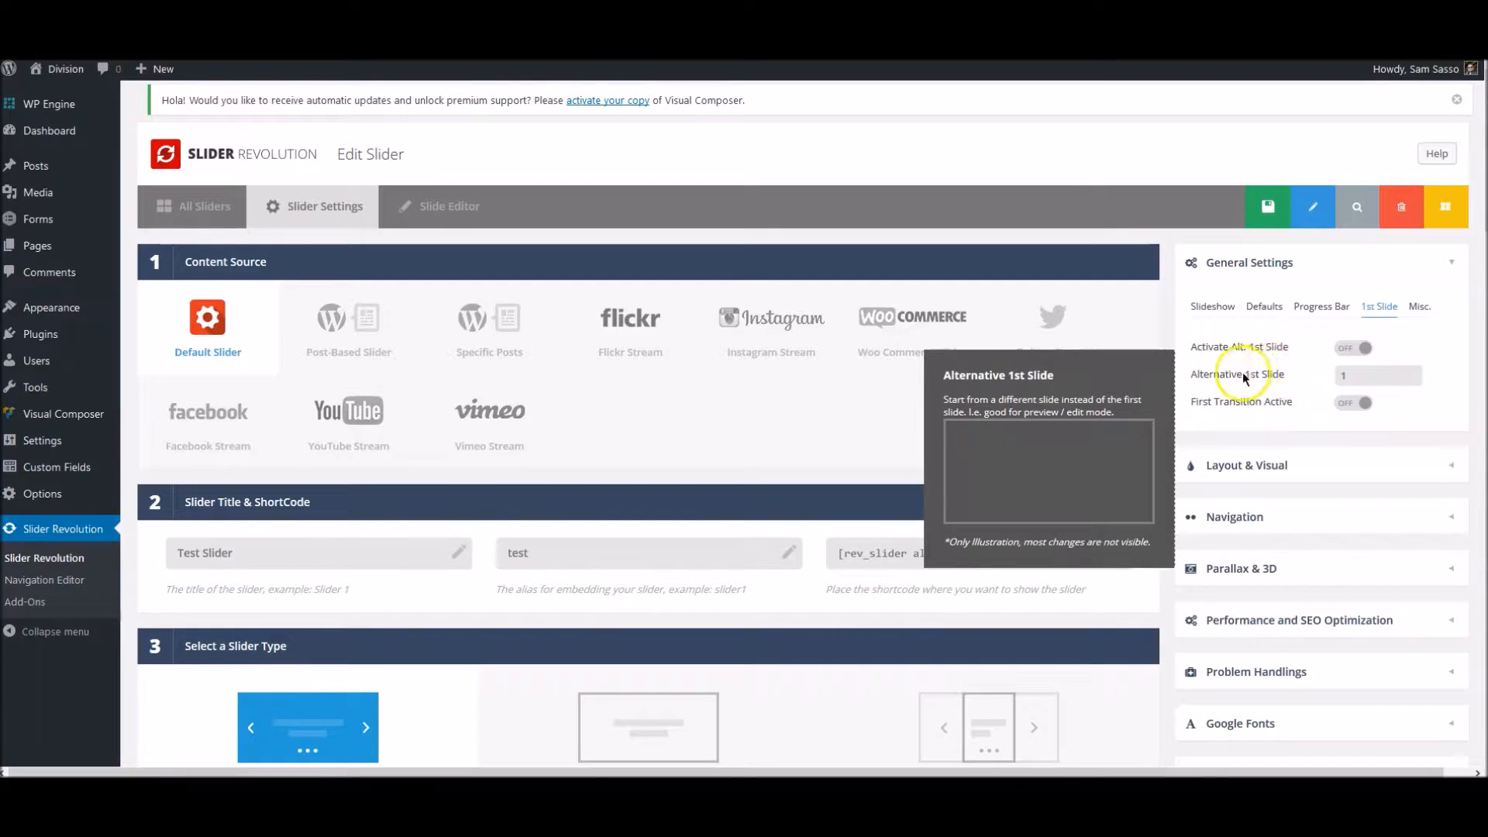
pyautogui.click(1418, 307)
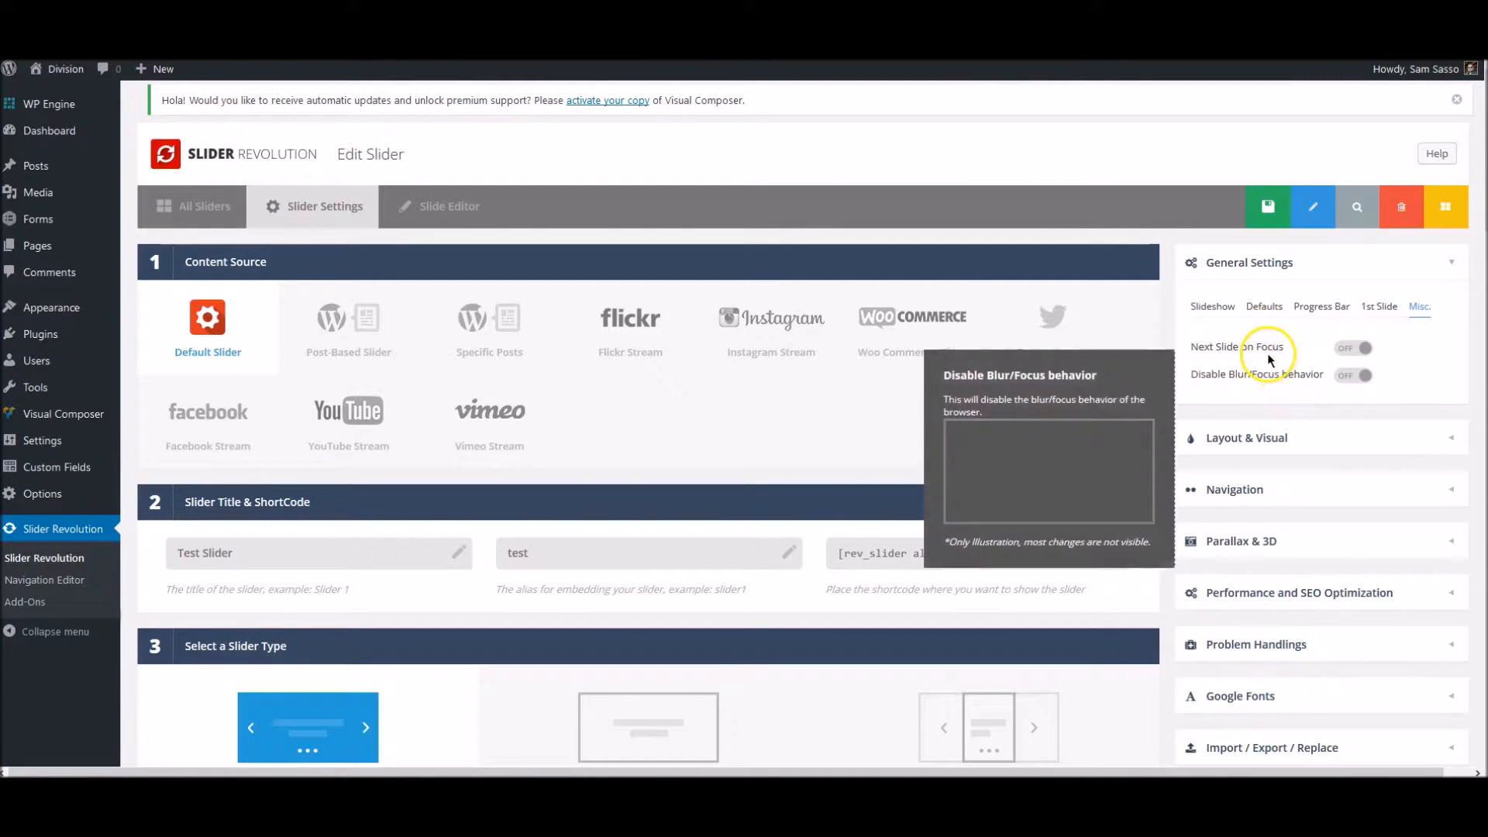
pyautogui.moveTo(1266, 355)
# - Examine the Layout & Visual appearance options, including the slider background settings and the dotted overlay sizes
pyautogui.click(1265, 434)
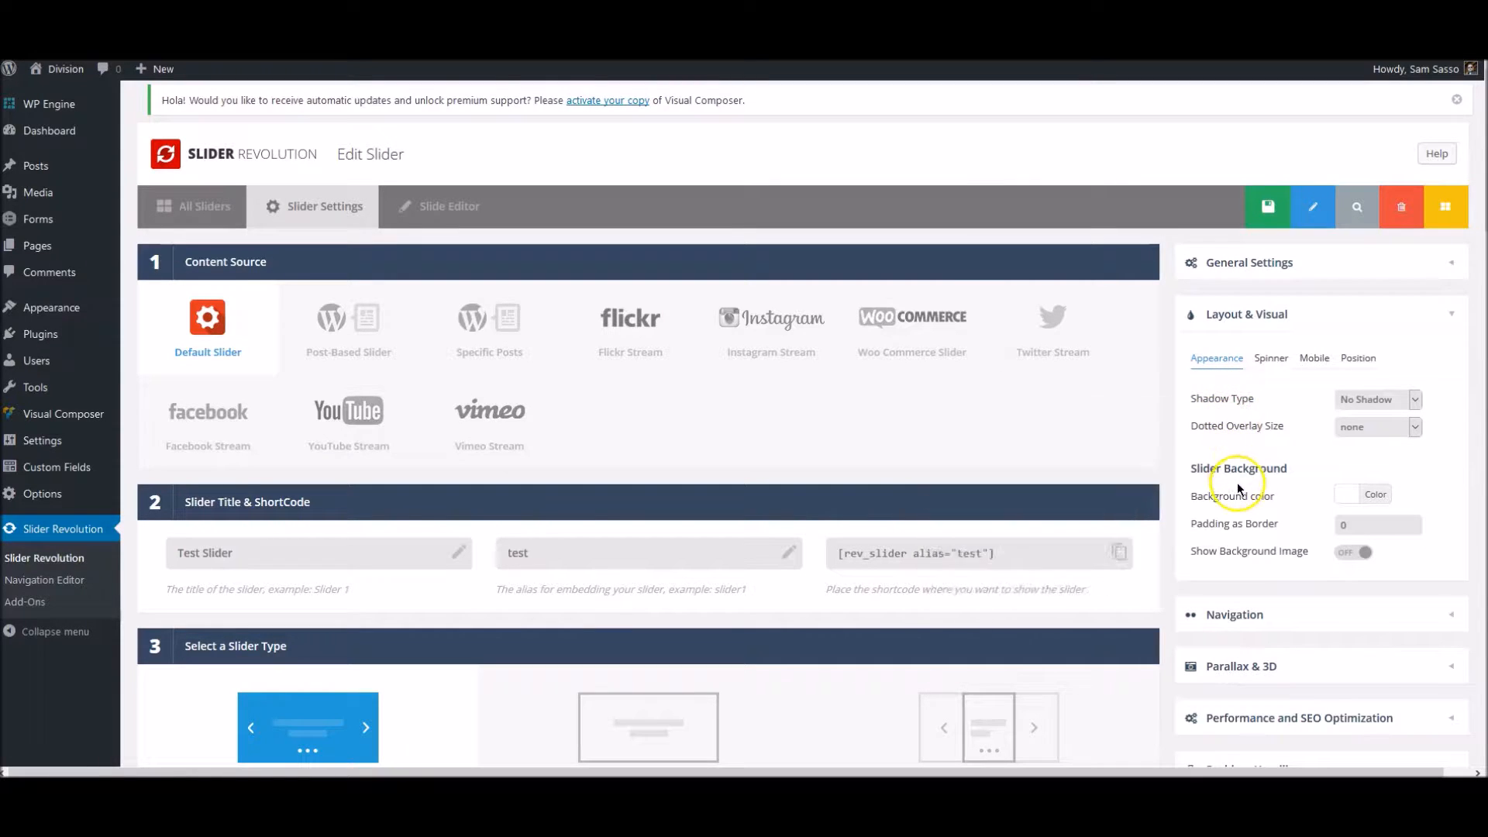
pyautogui.moveTo(1240, 503)
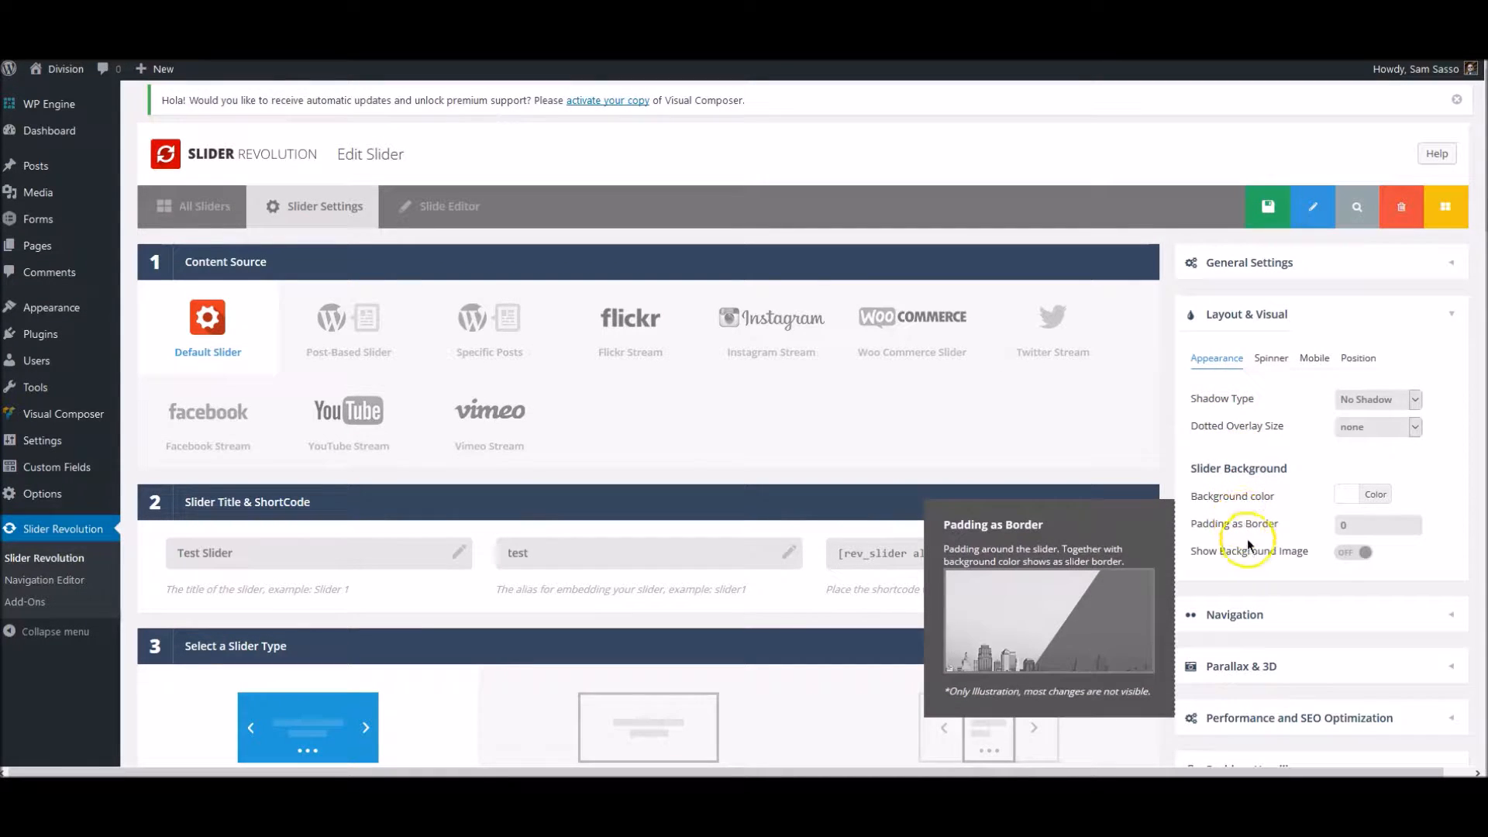
pyautogui.moveTo(1251, 552)
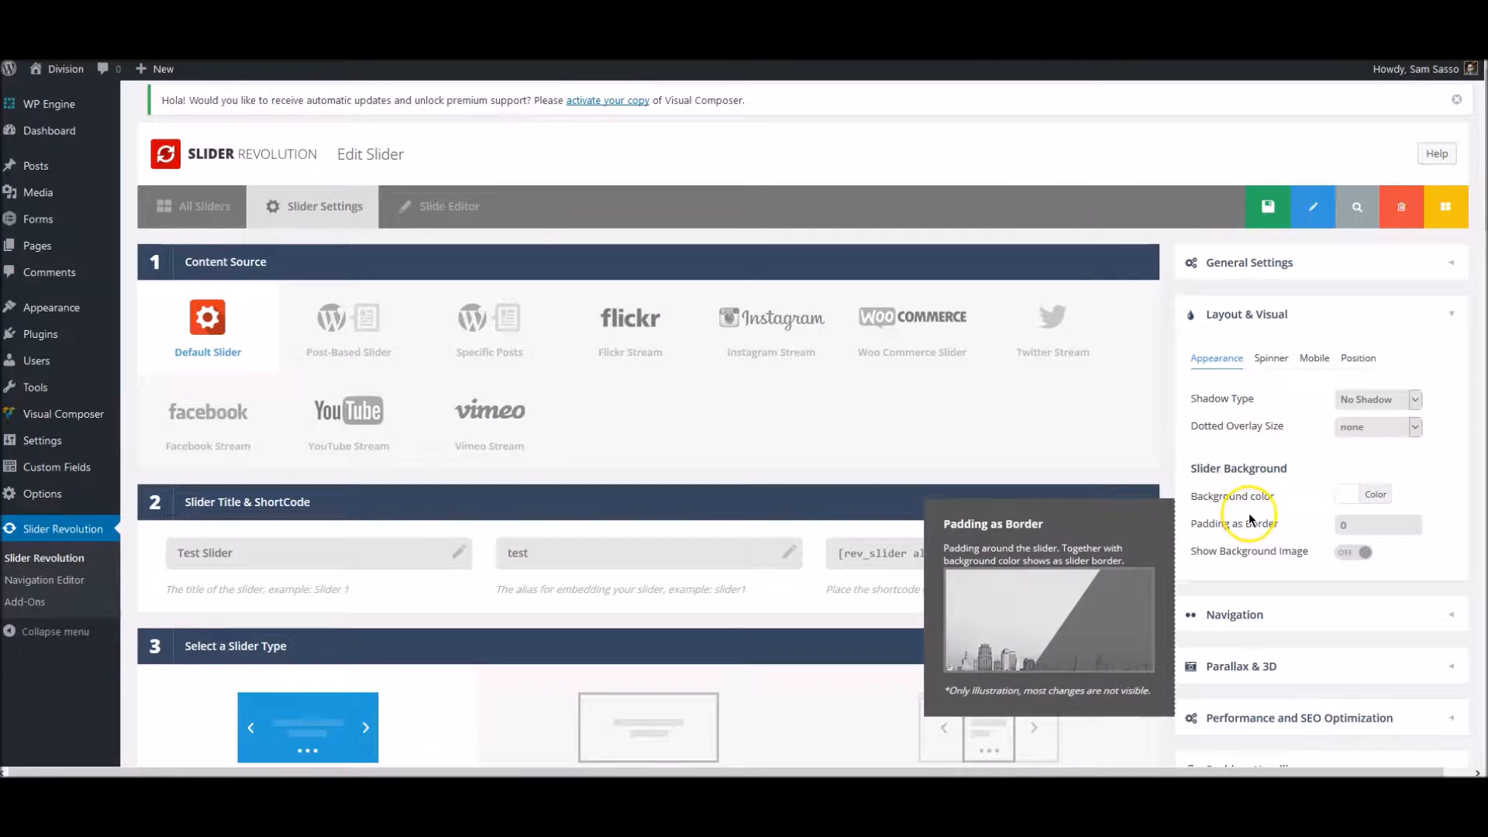
pyautogui.moveTo(1282, 431)
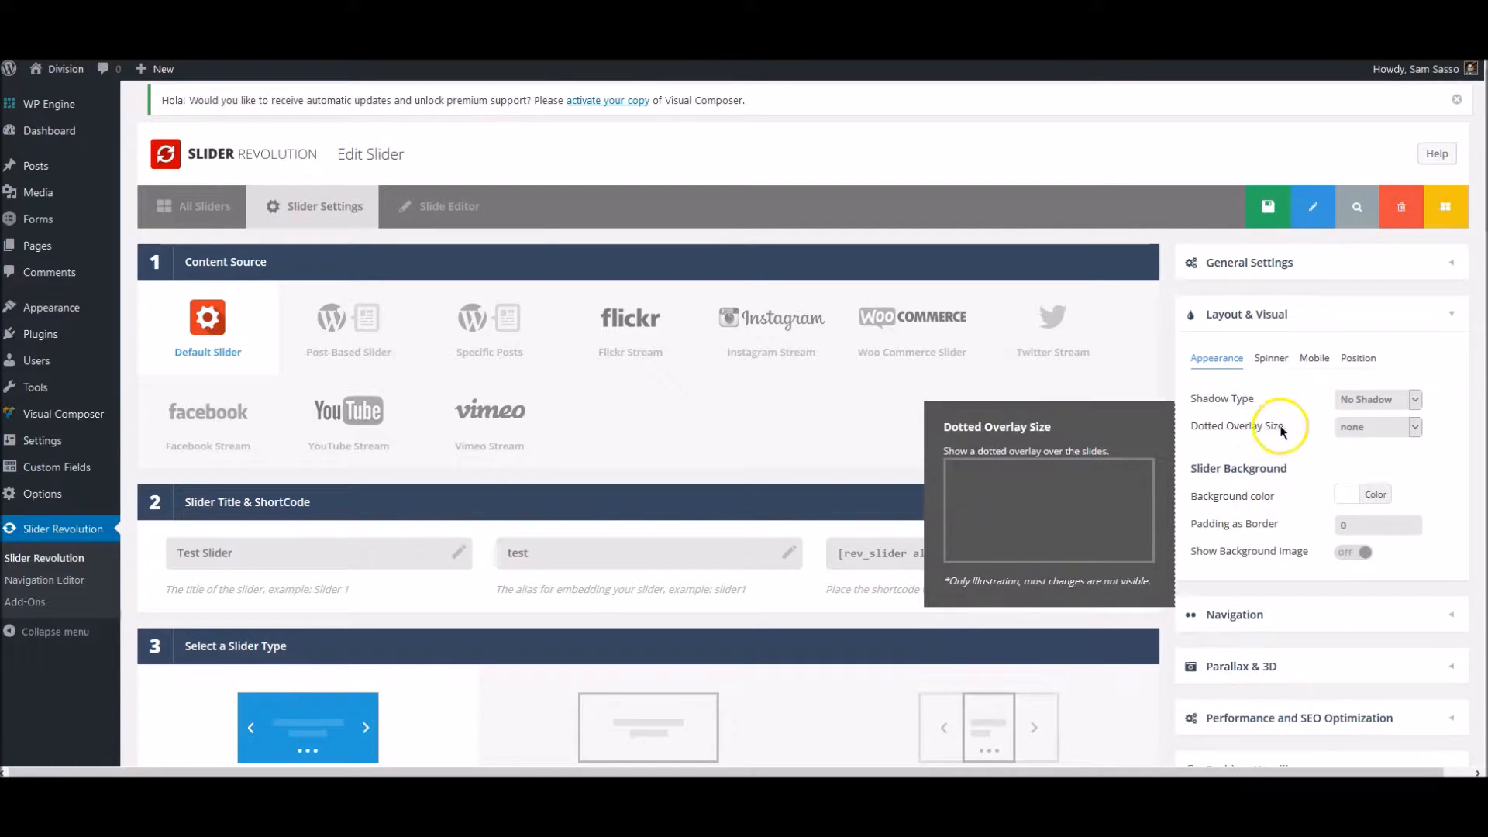
pyautogui.click(1352, 428)
pyautogui.click(1353, 429)
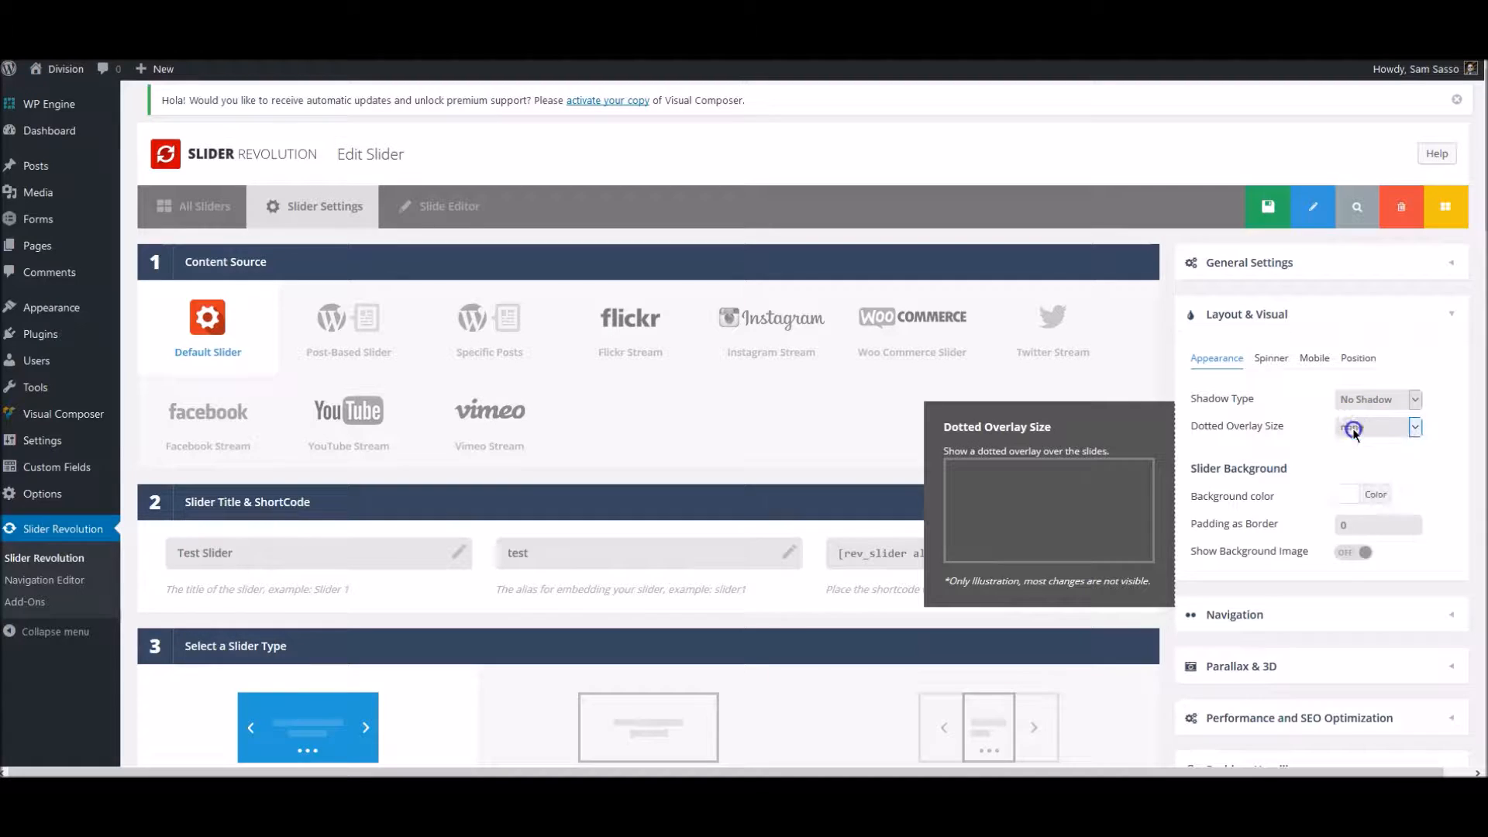
# - Preview spinner style 1, and set the slider's loading spinner to style 3
pyautogui.click(1271, 361)
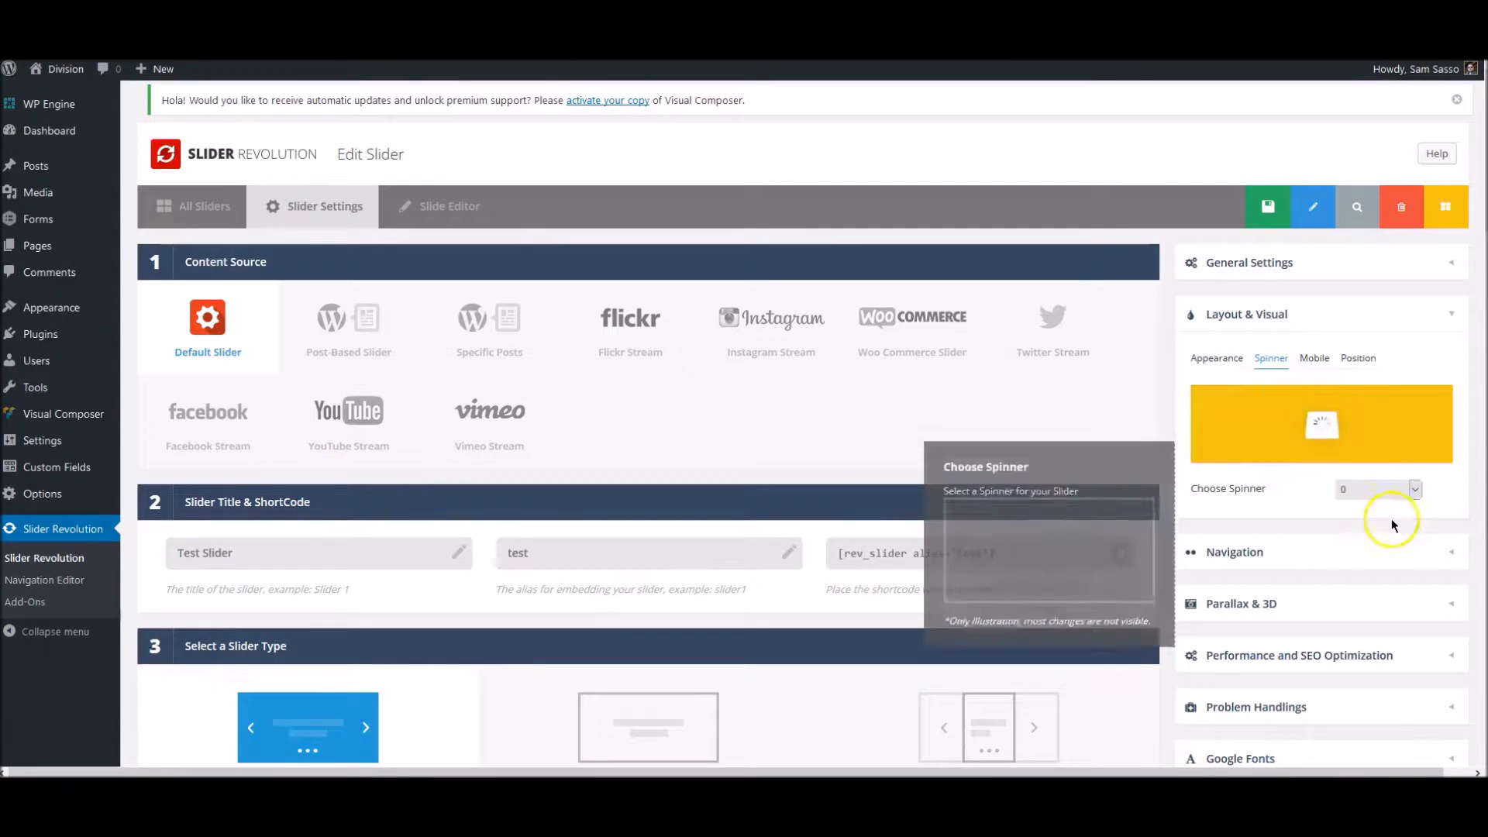
pyautogui.click(1374, 491)
pyautogui.click(1360, 533)
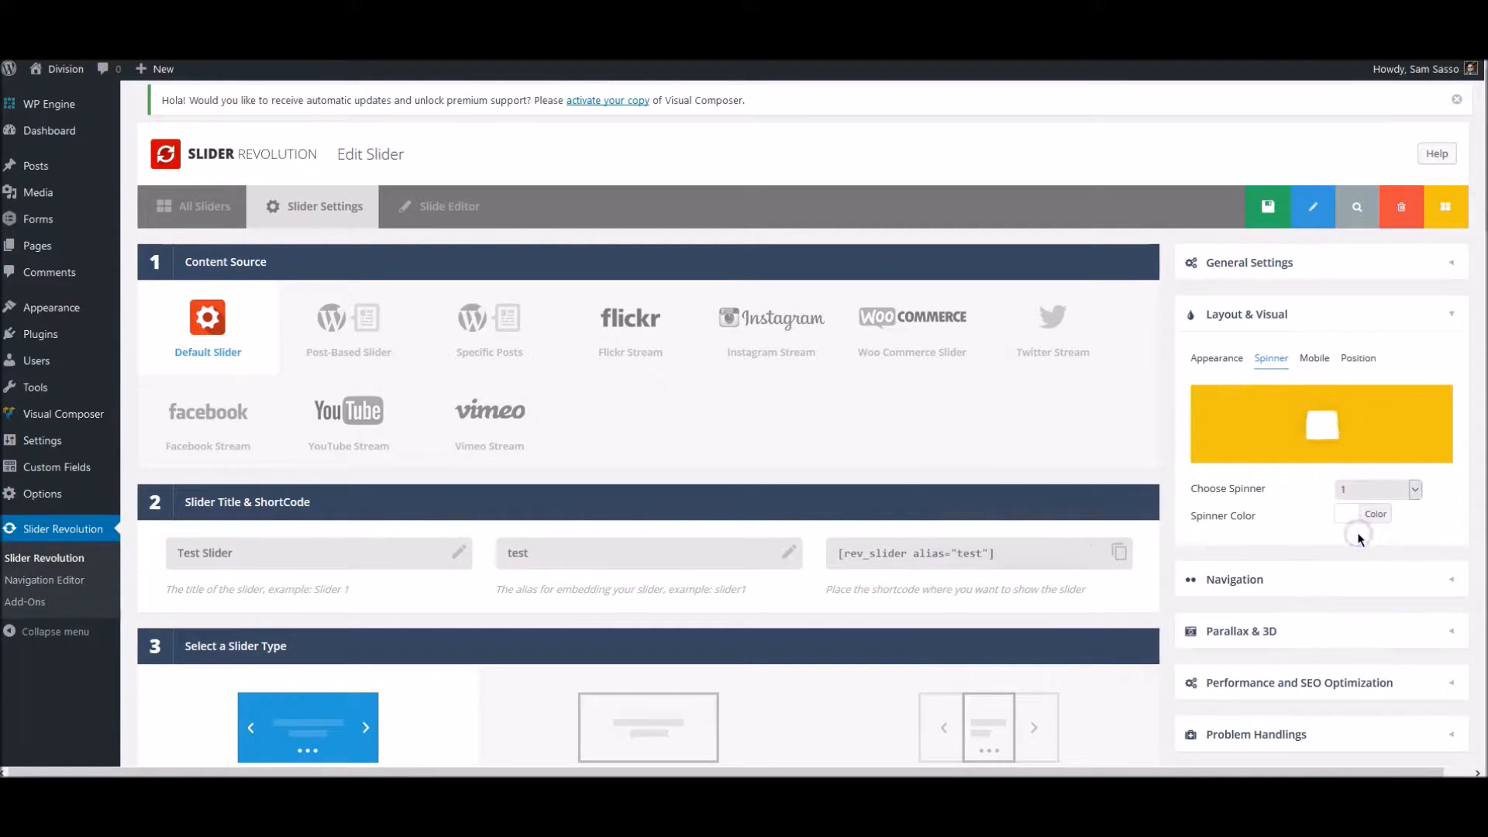
pyautogui.click(1364, 495)
pyautogui.click(1364, 561)
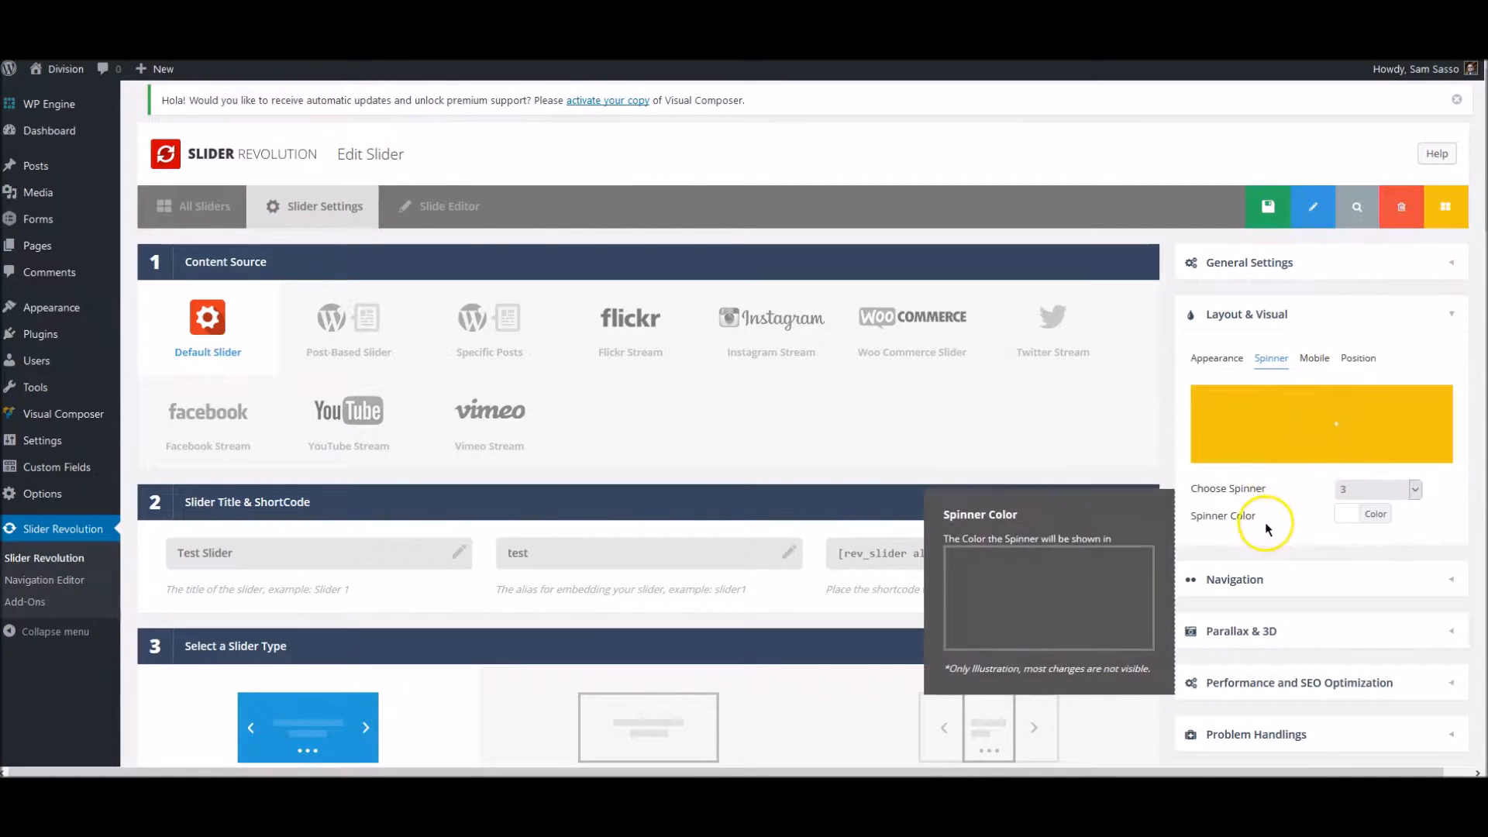
pyautogui.scroll(-1, 1263, 515)
pyautogui.scroll(1, 1283, 516)
# - Examine the mobile and position layout options and the slider's Navigation settings for miscellaneous controls and arrows
pyautogui.click(1315, 358)
pyautogui.click(1354, 363)
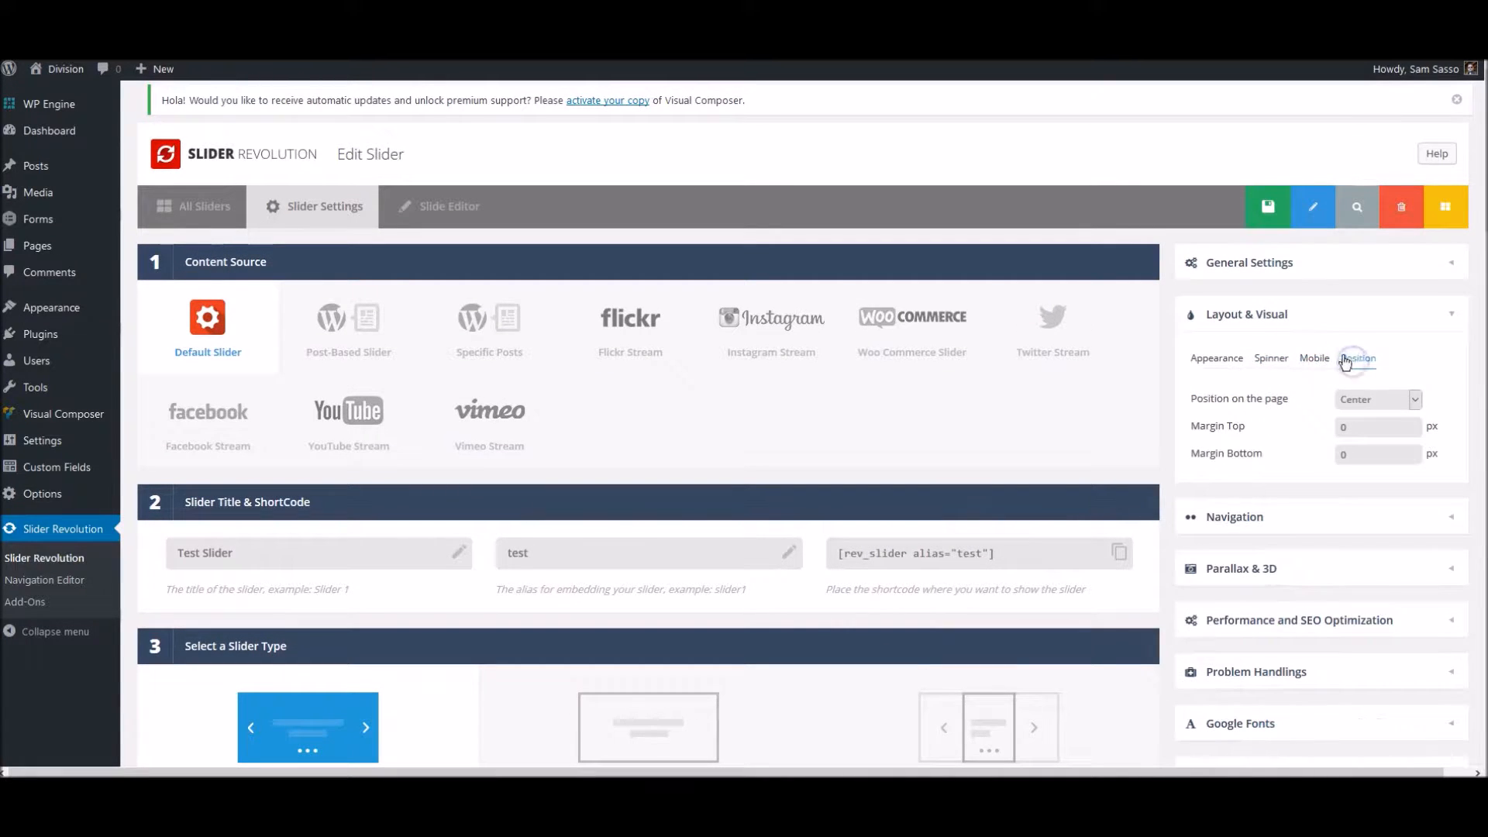
pyautogui.scroll(-1, 1300, 434)
pyautogui.click(1284, 433)
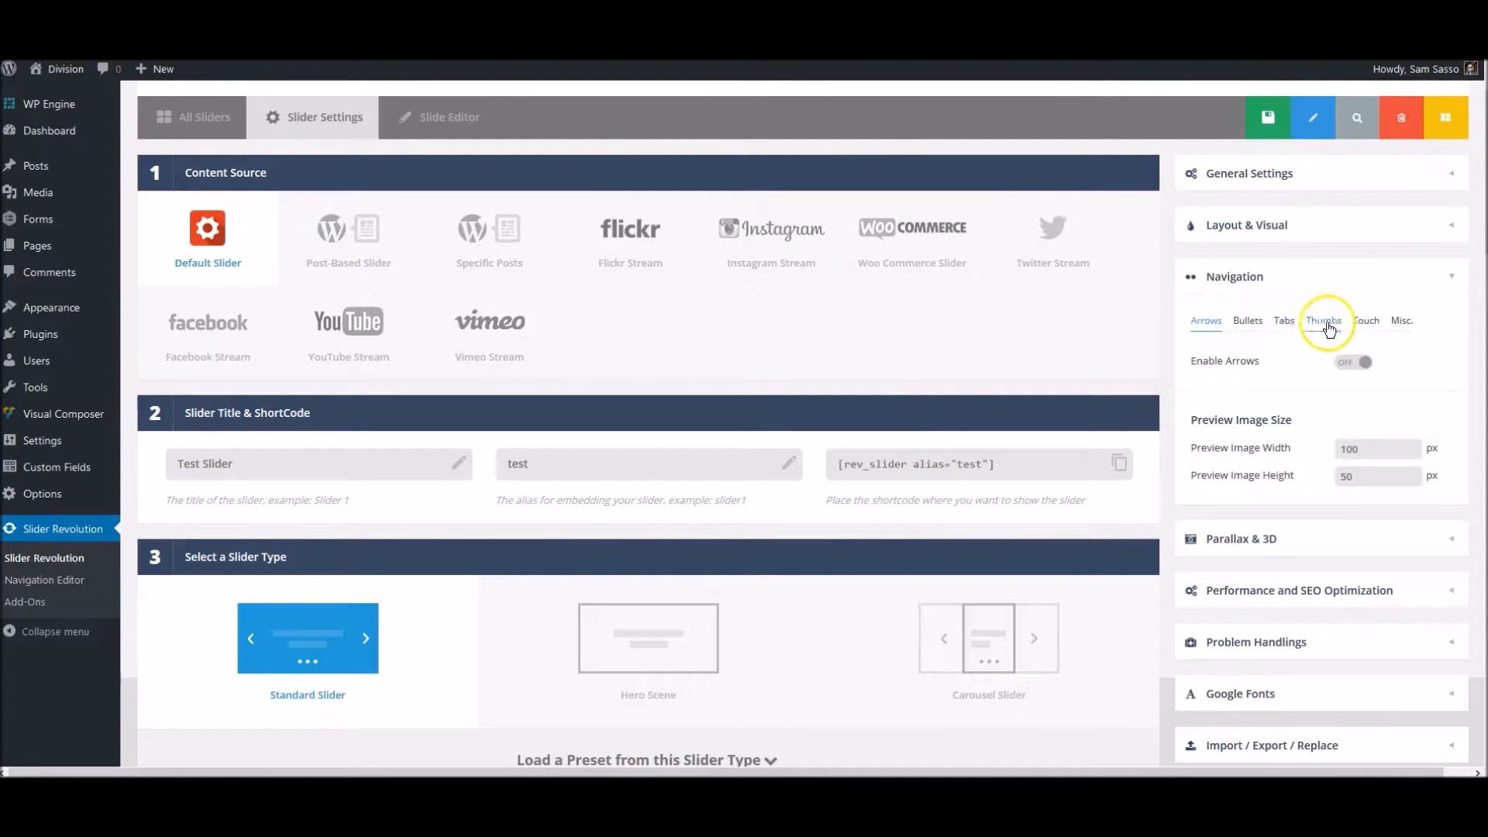
pyautogui.click(1403, 324)
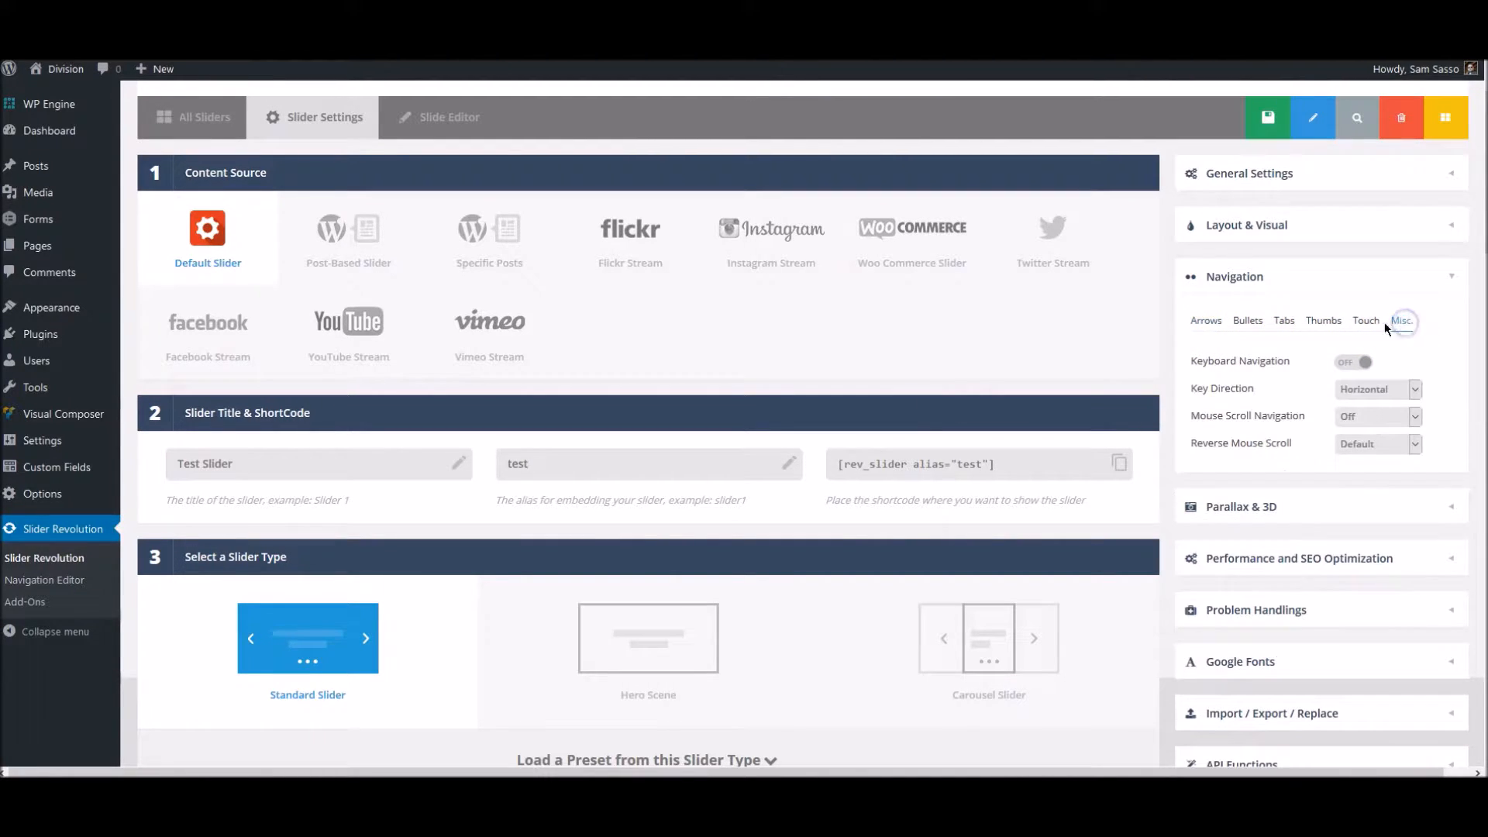
pyautogui.click(1201, 327)
# - Expand the Google Fonts settings to examine them, and collapse them again
pyautogui.scroll(-1, 1233, 332)
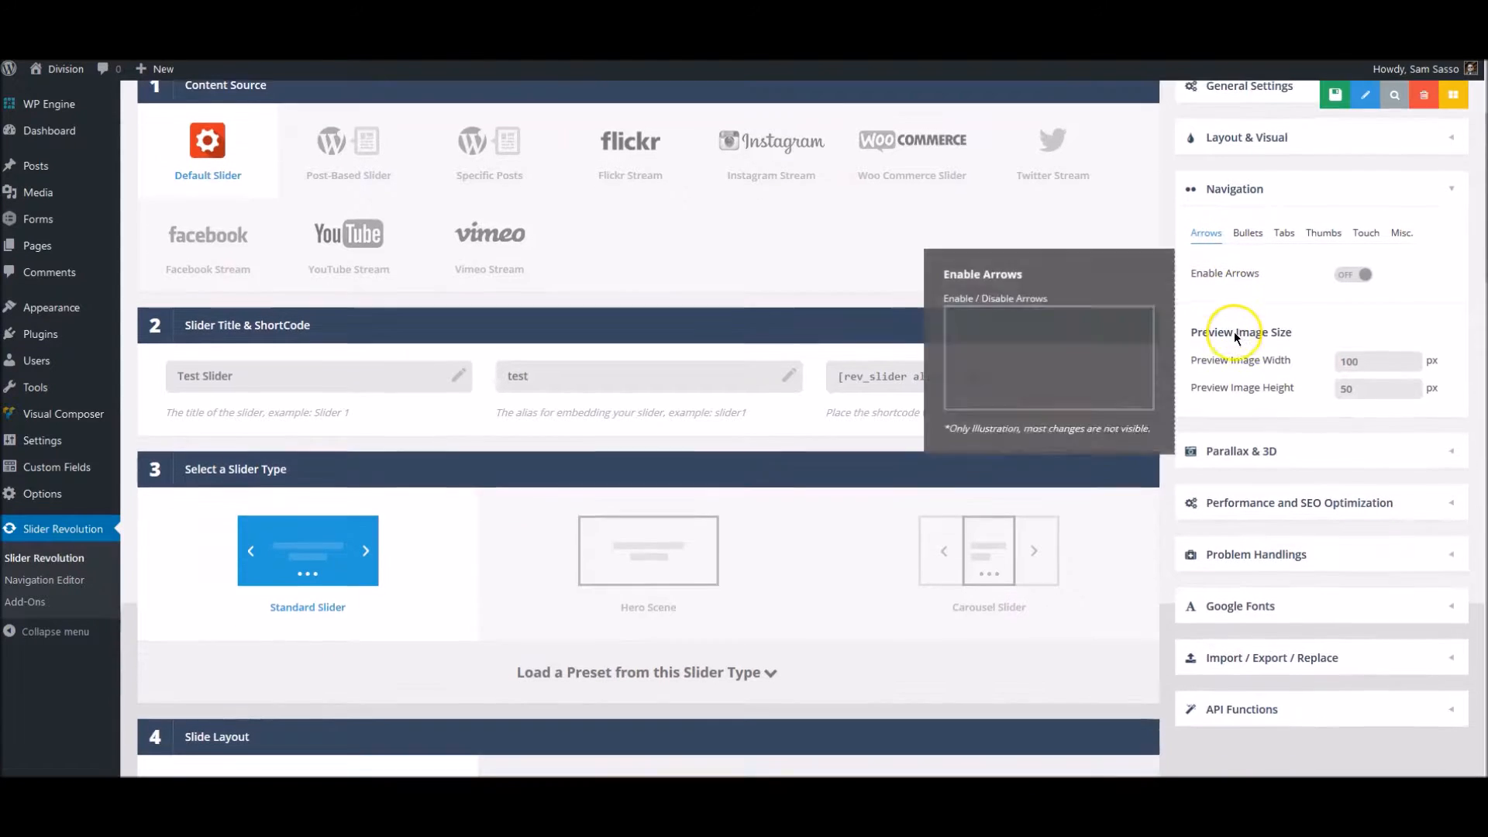
pyautogui.scroll(-1, 1302, 525)
pyautogui.click(1296, 544)
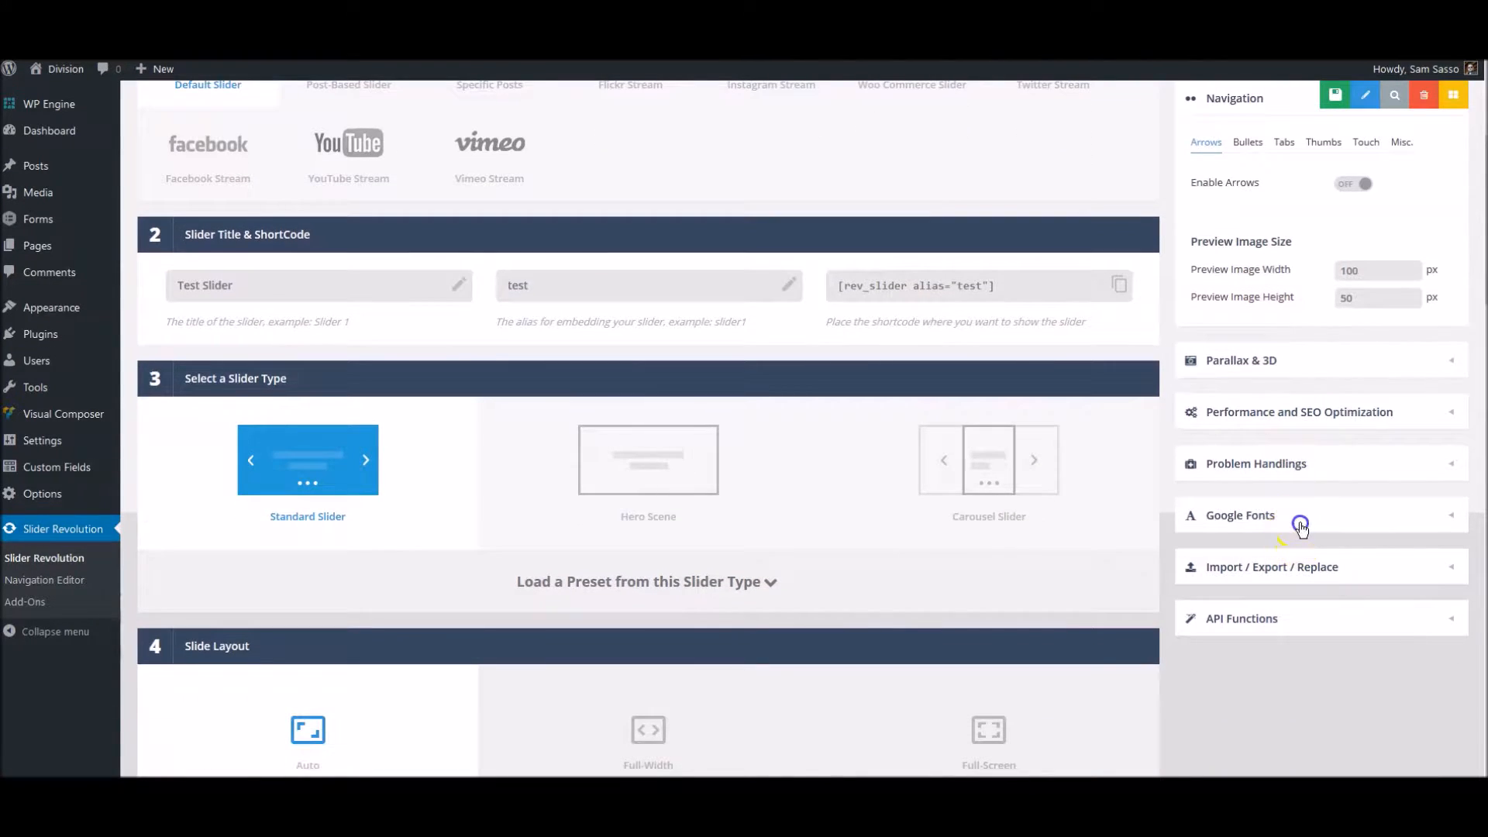
pyautogui.click(1299, 310)
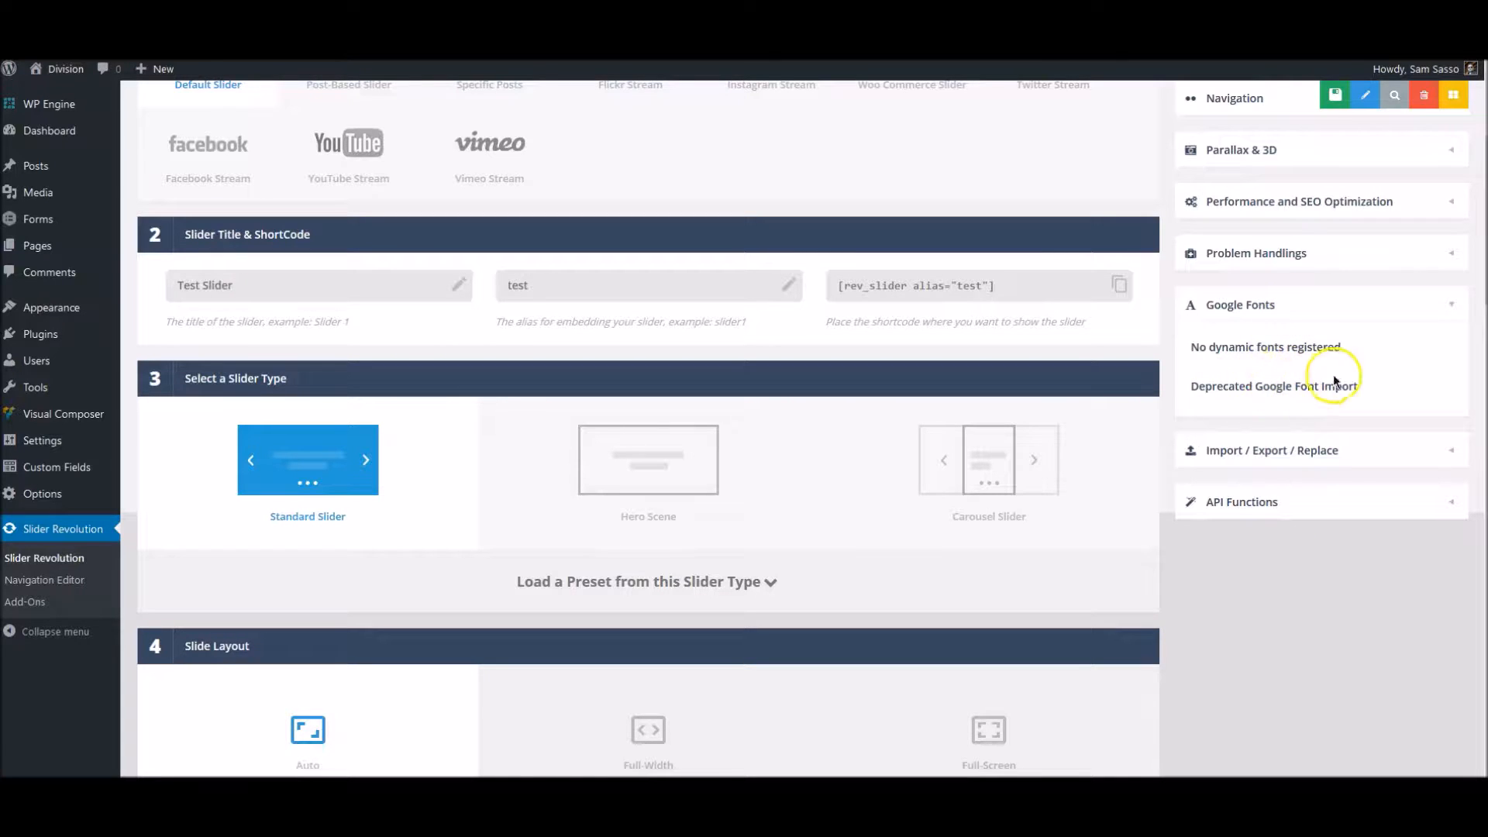
pyautogui.click(1297, 304)
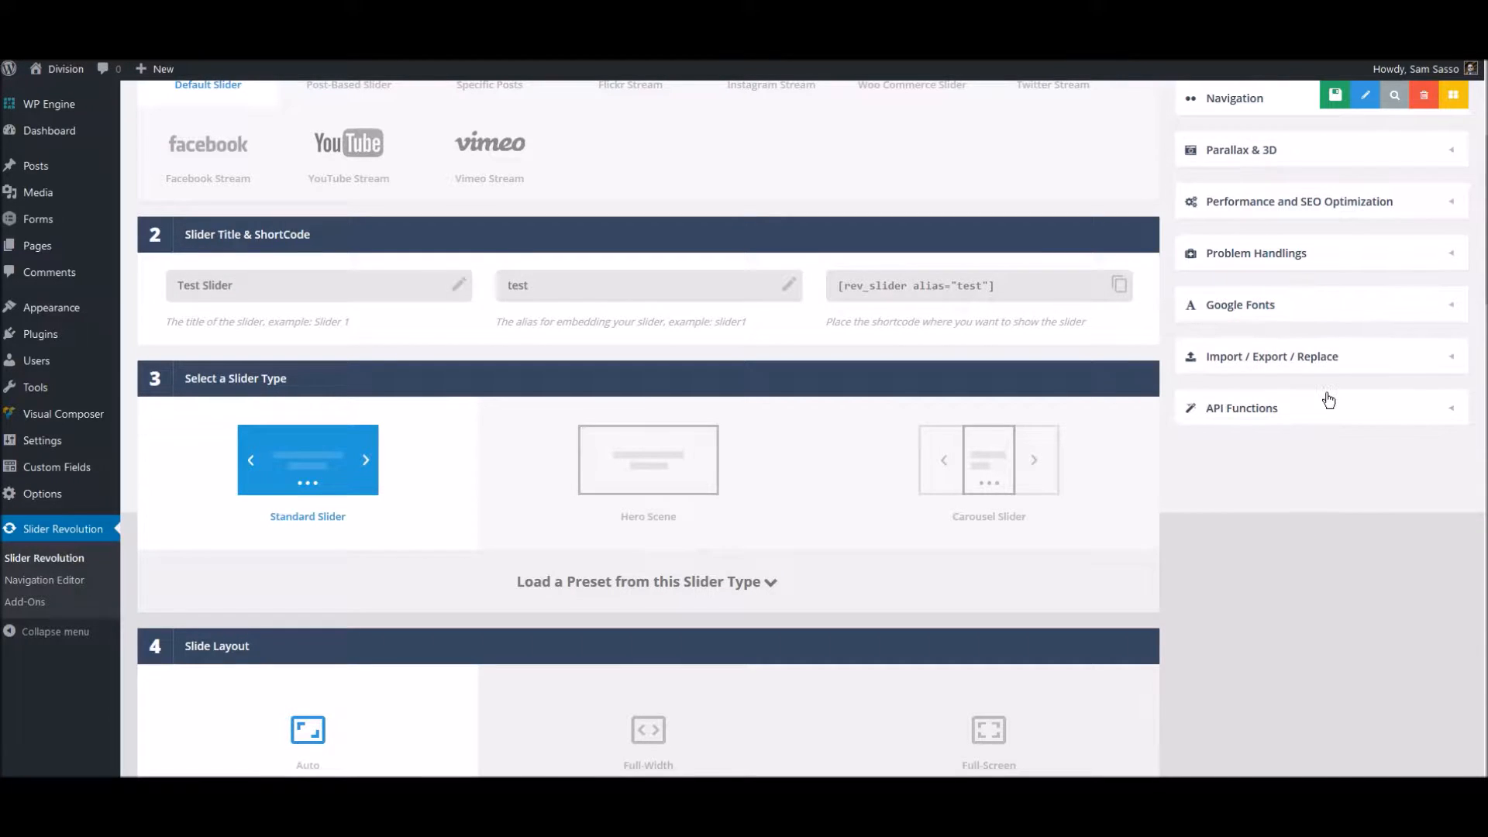
# - Save the slider's settings and open its slide editor
pyautogui.scroll(4, 1325, 392)
pyautogui.click(1255, 225)
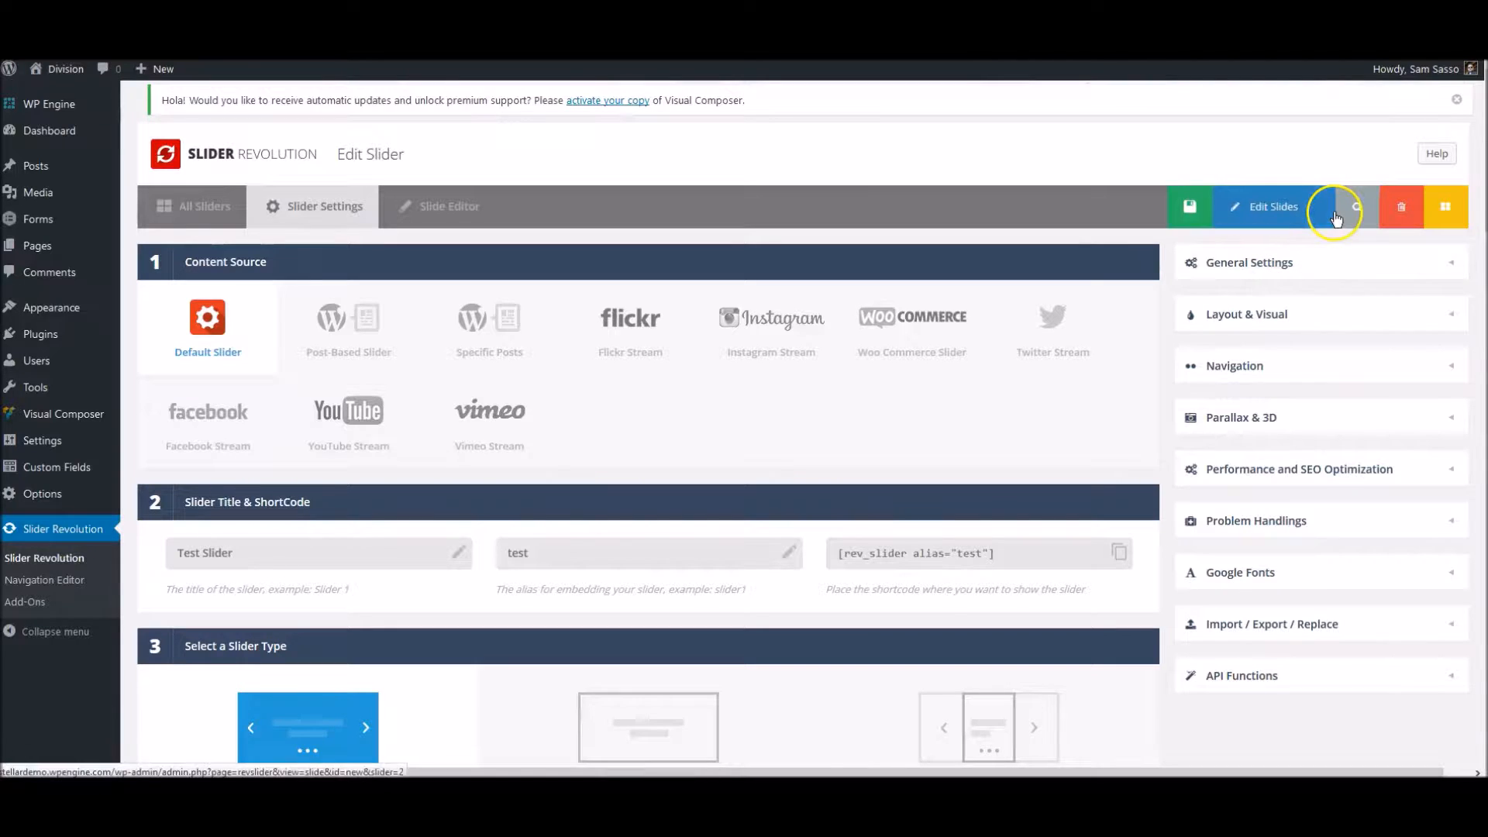
pyautogui.click(1198, 214)
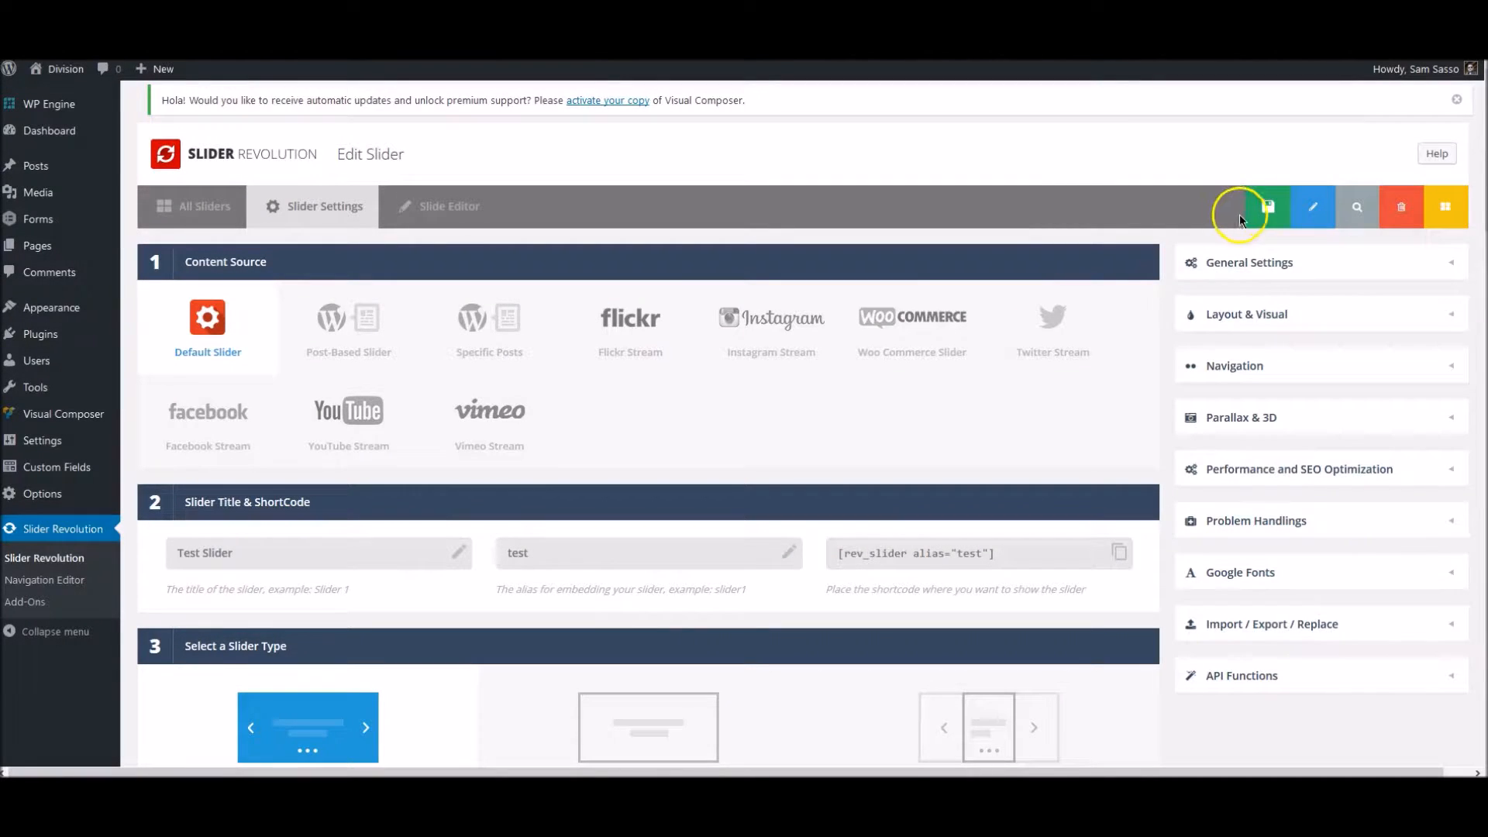
pyautogui.click(437, 214)
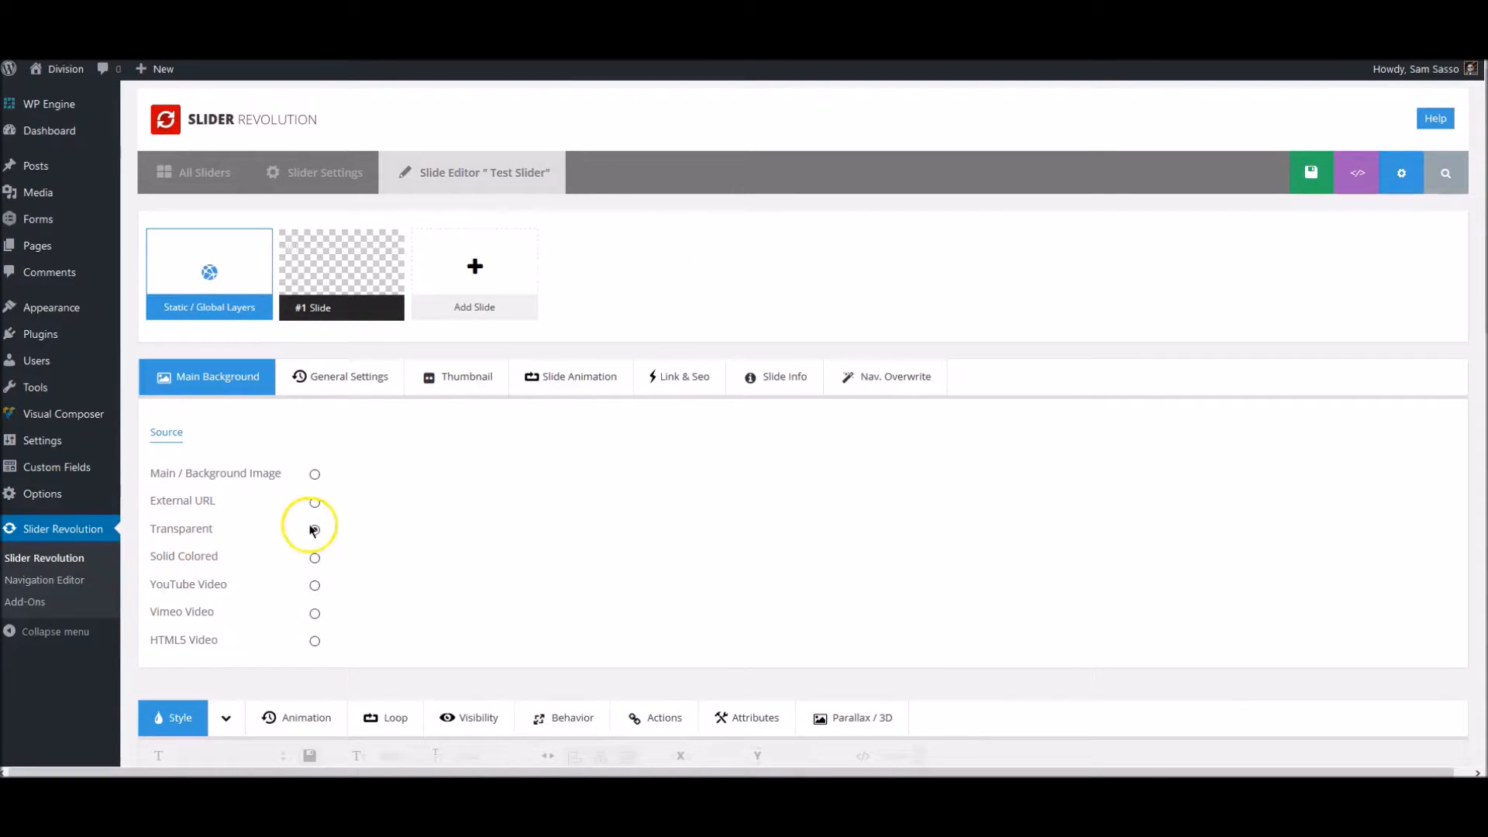
# - Set the slide's background source to Main / Background Image and upload pexels-photo-169905.jpeg to the media library
pyautogui.moveTo(358, 308)
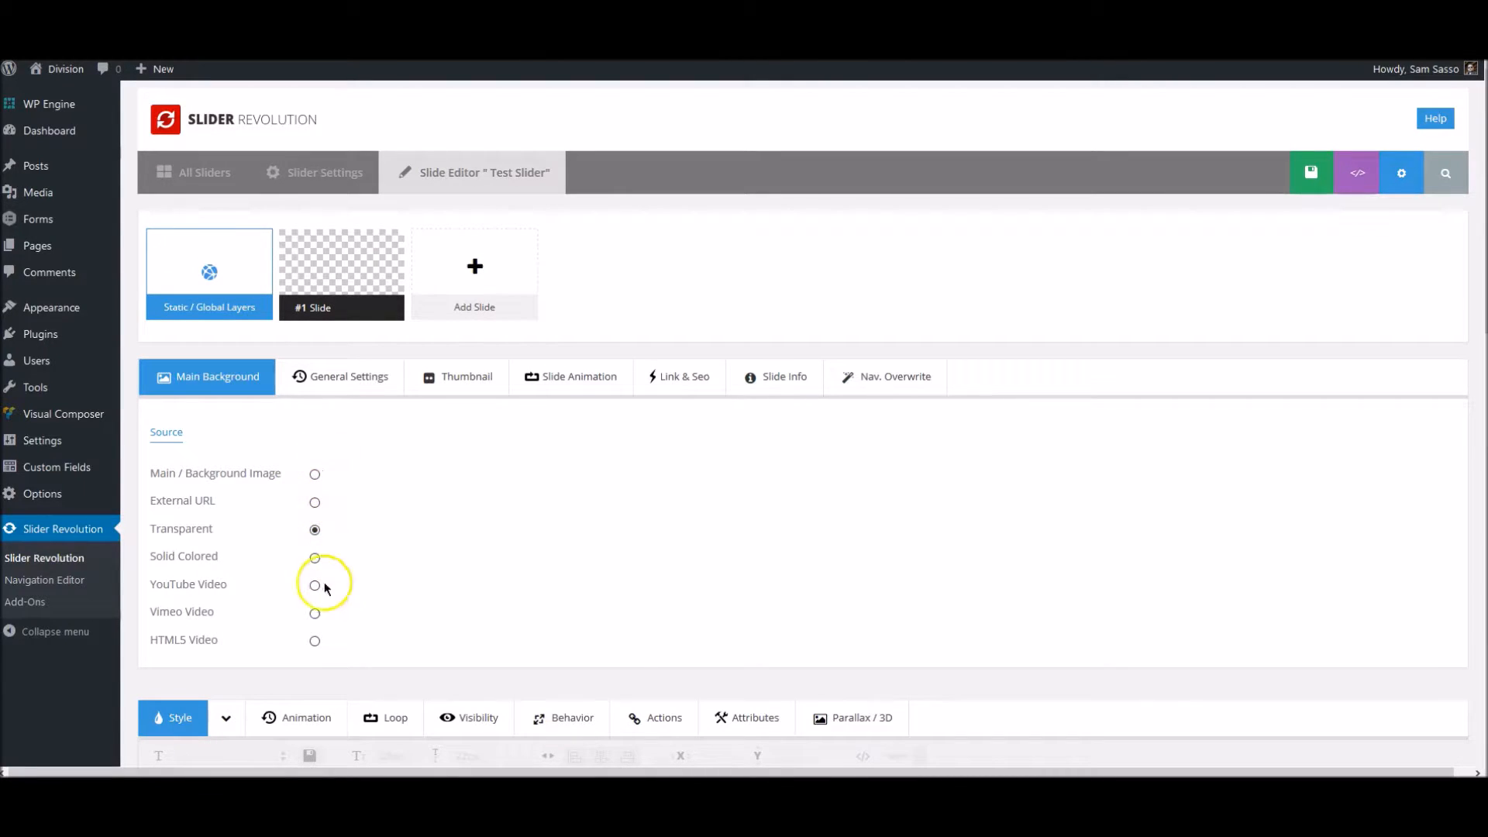
pyautogui.click(315, 475)
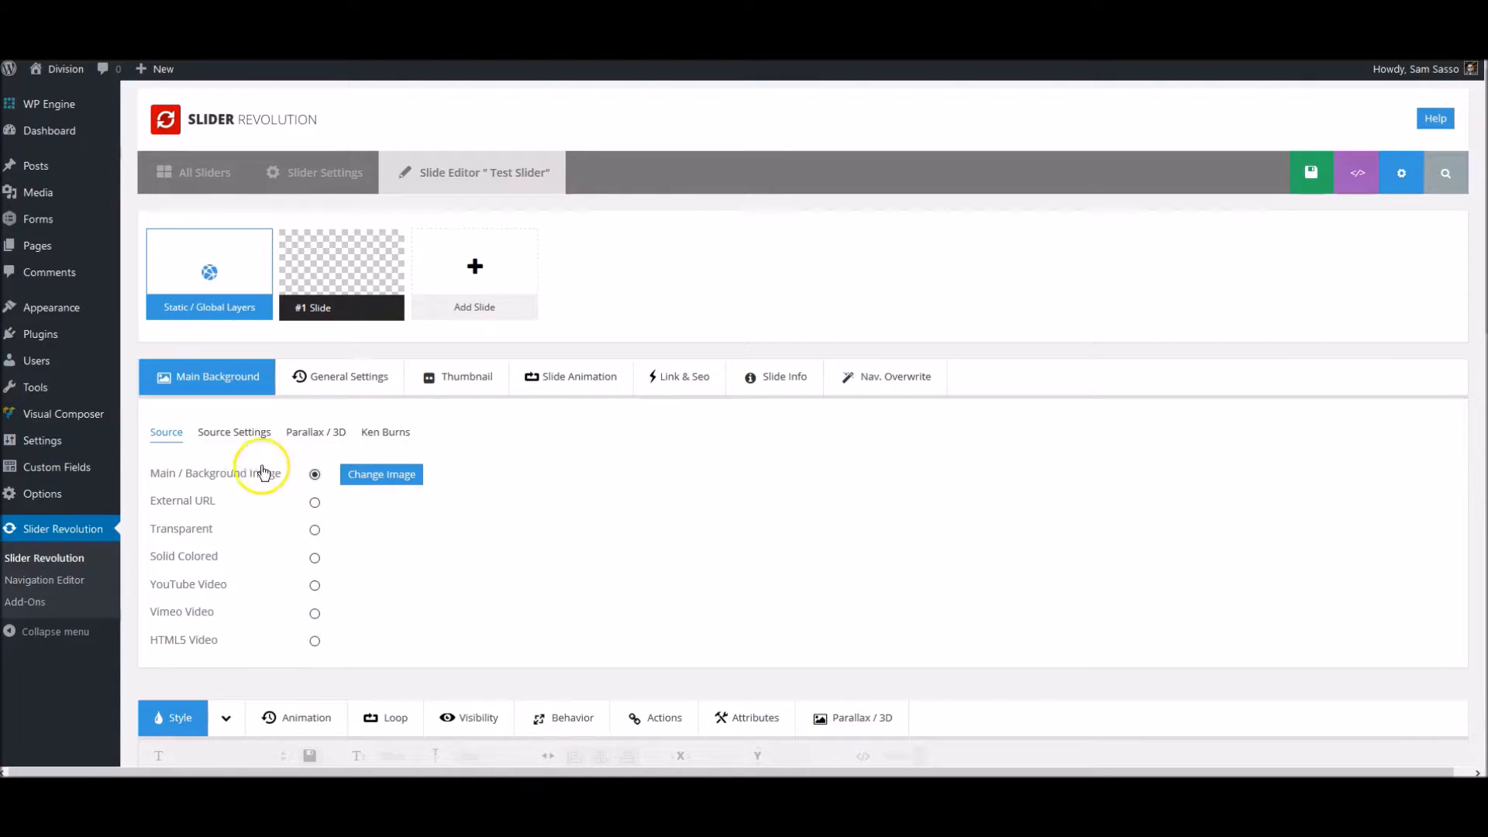
pyautogui.click(402, 479)
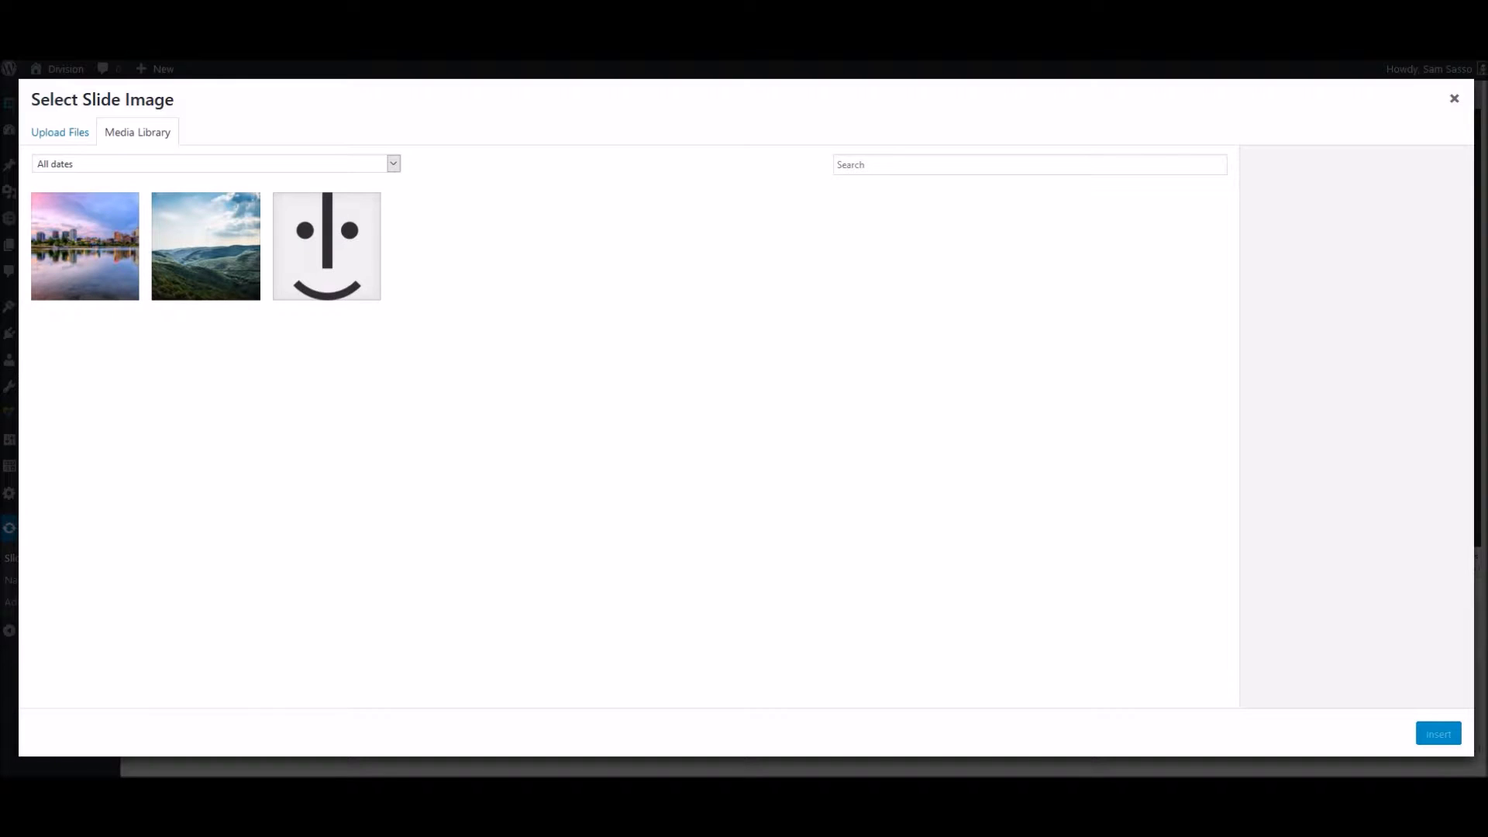
pyautogui.moveTo(0, 294); pyautogui.dragTo(552, 347)
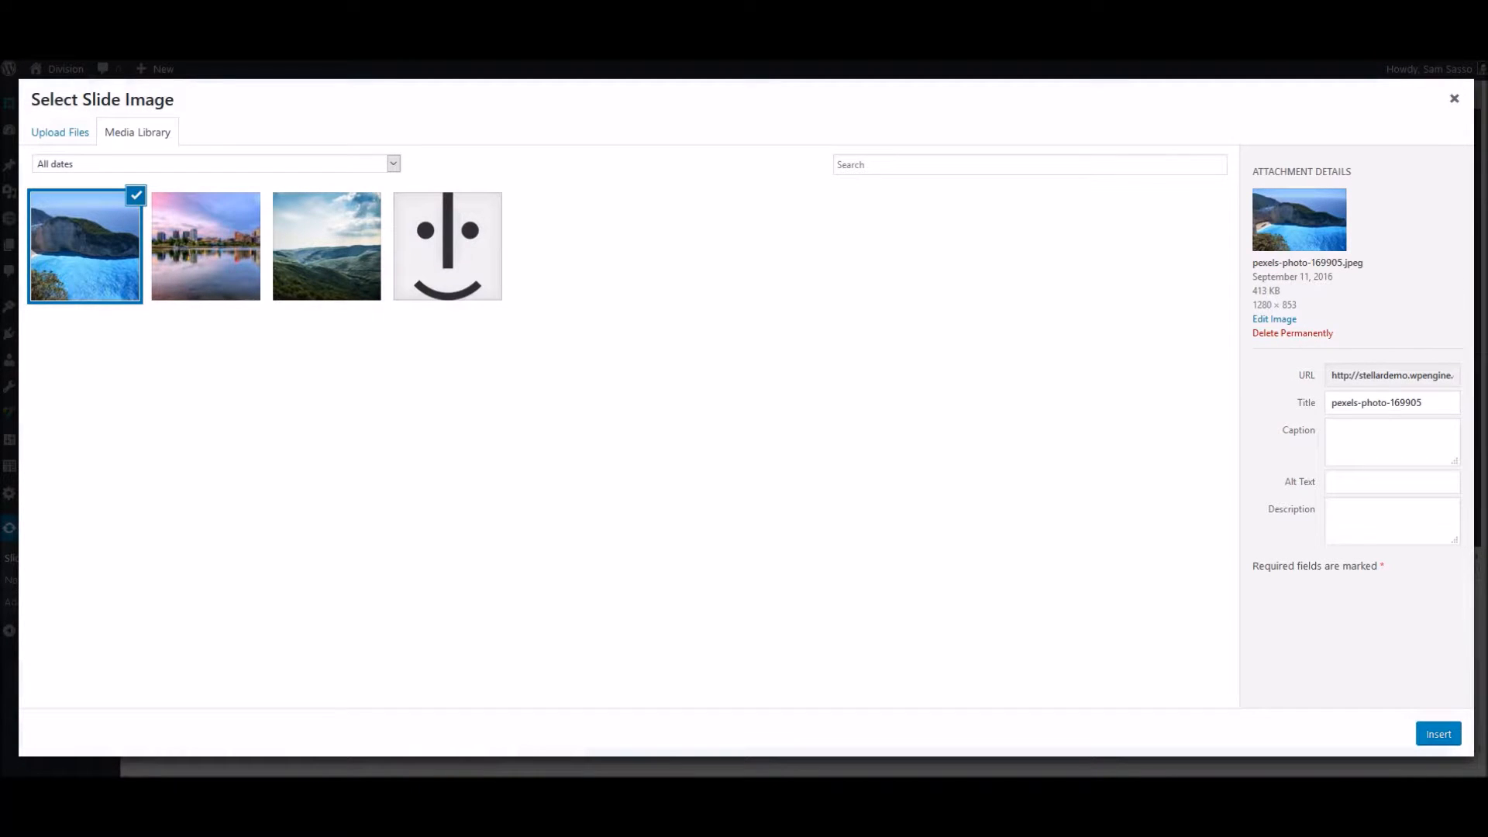
# - Upload pexels-photo-169976.jpeg from the local Images folder to the media library, and move the folder window out of view
pyautogui.moveTo(0, 89); pyautogui.dragTo(942, 227)
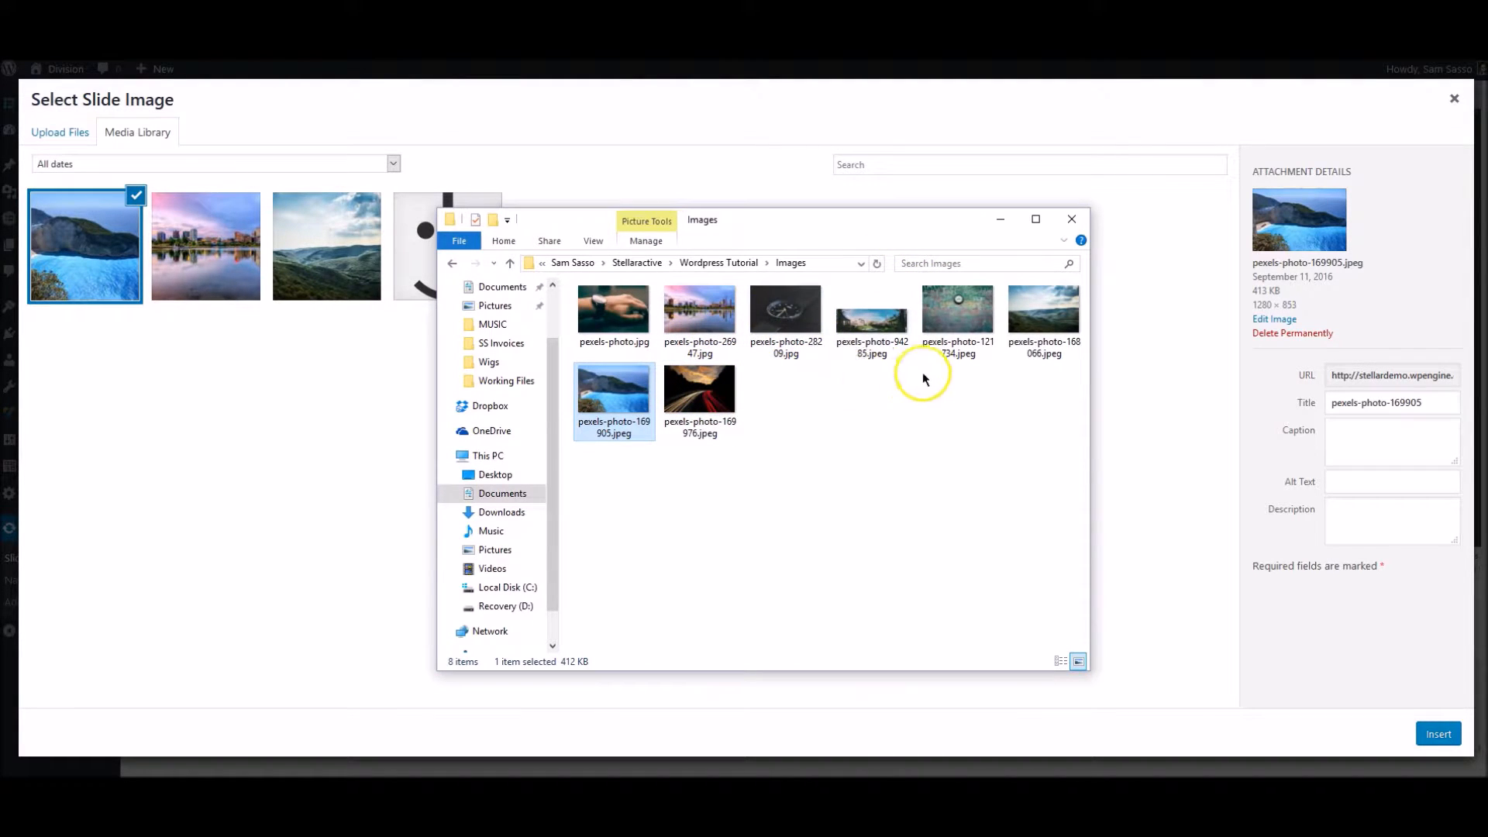
pyautogui.click(711, 393)
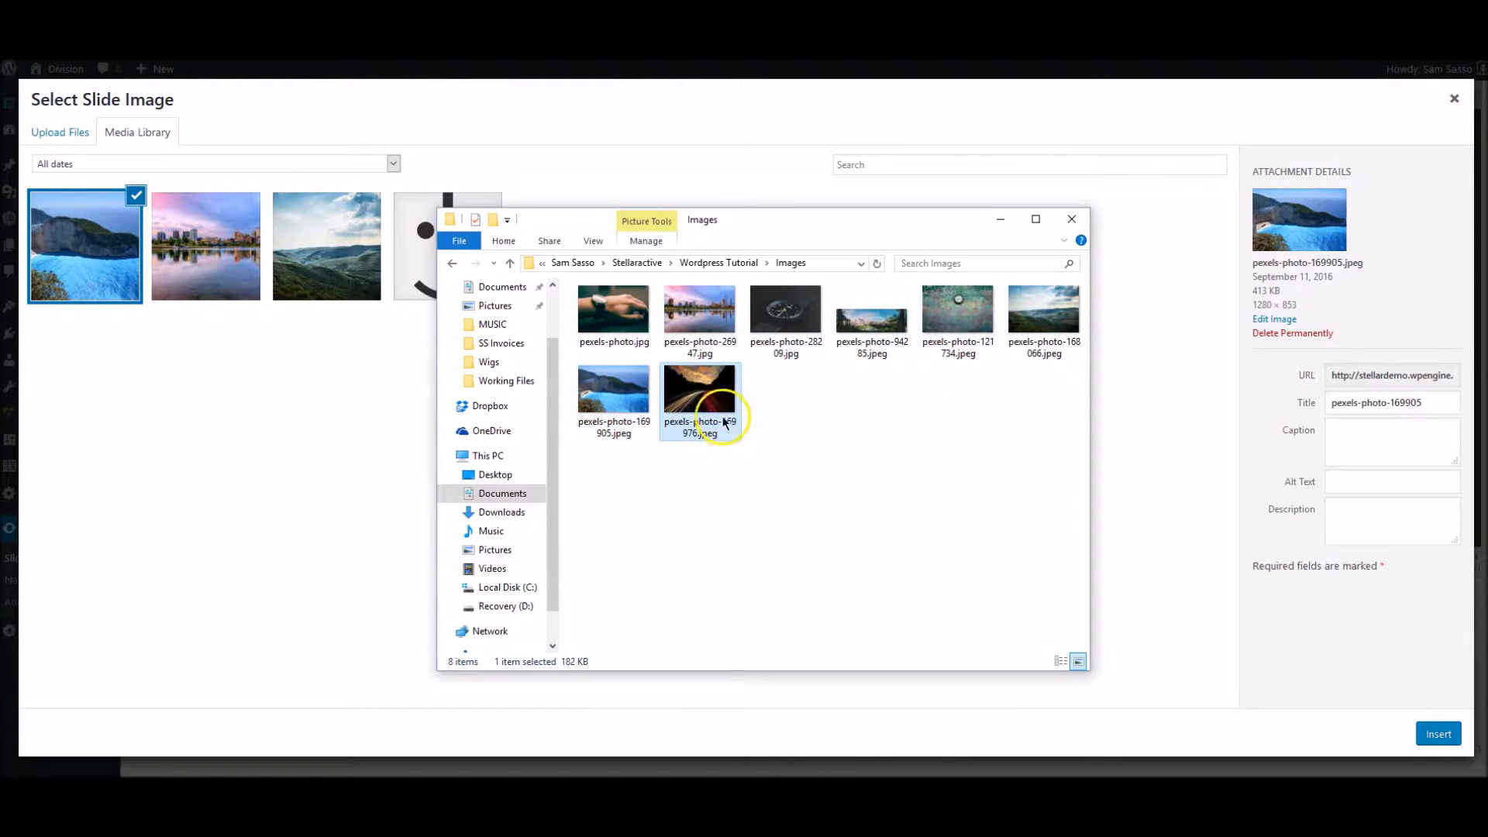
pyautogui.moveTo(727, 427); pyautogui.dragTo(345, 417)
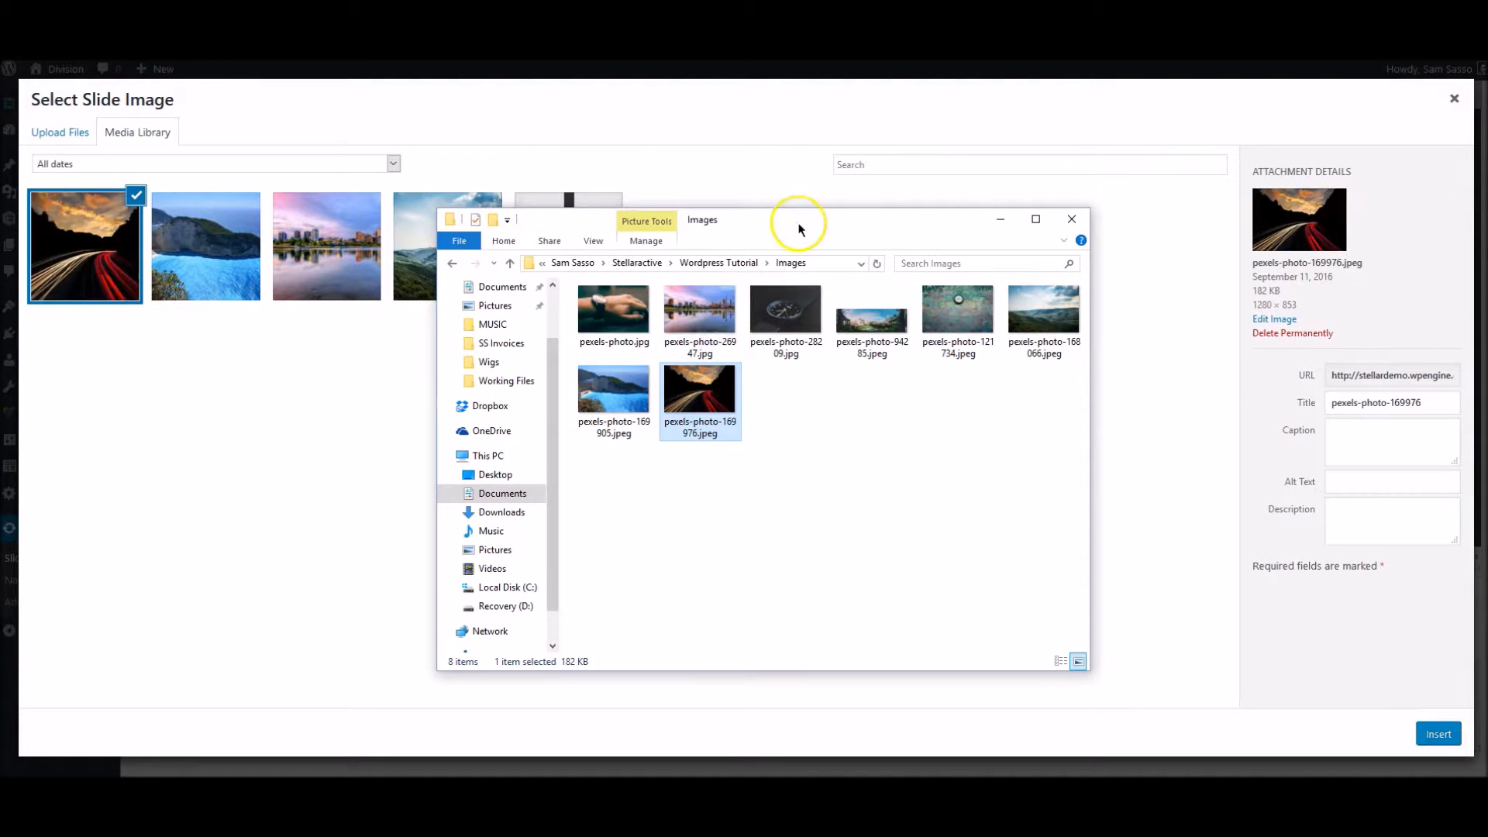
pyautogui.moveTo(814, 222); pyautogui.dragTo(2, 310)
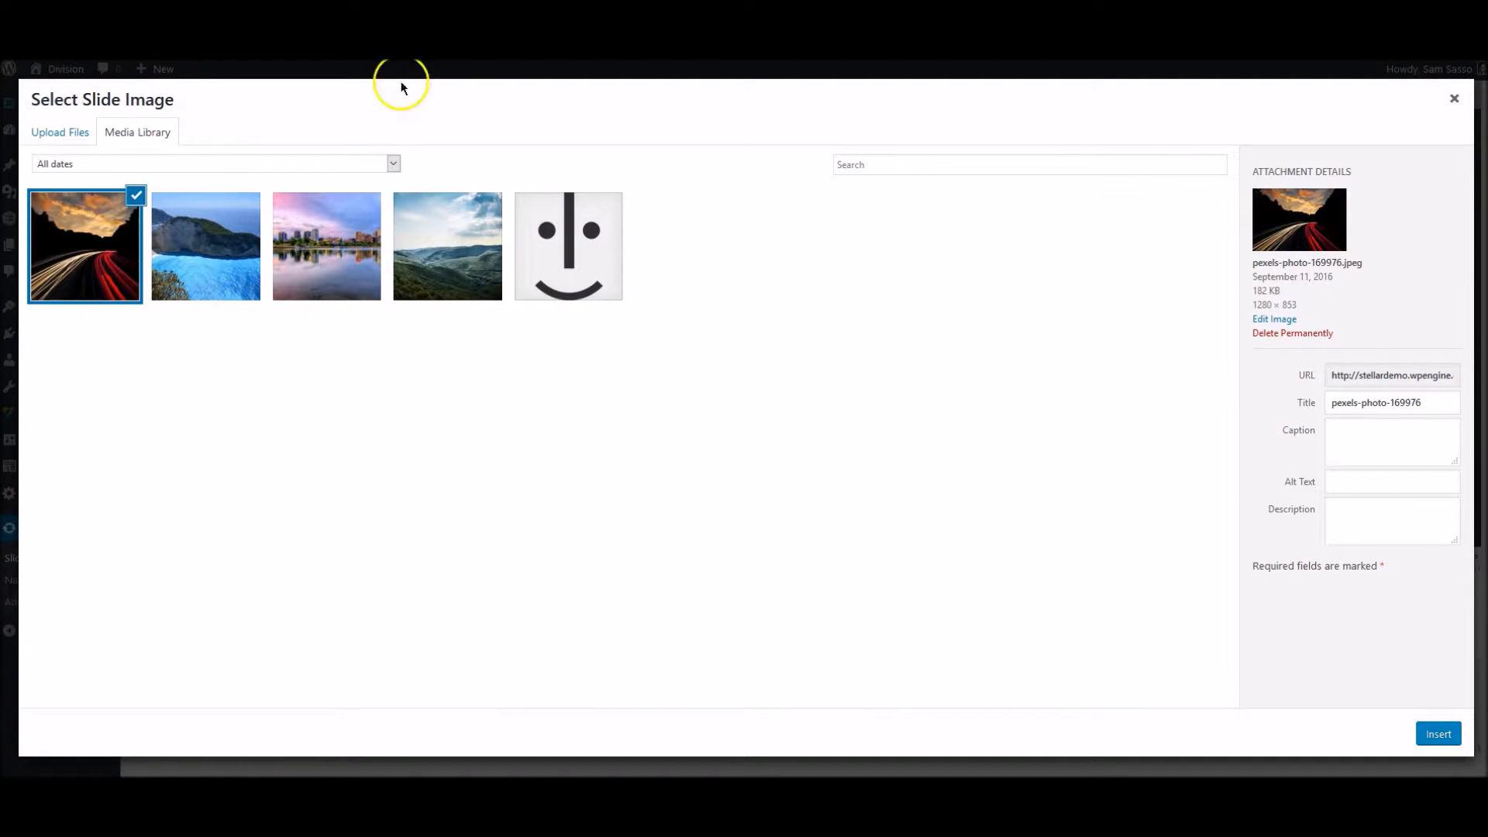
# - Examine the option to upload by selecting files, and return to the media library without choosing a file
pyautogui.click(62, 131)
pyautogui.click(797, 399)
pyautogui.click(482, 316)
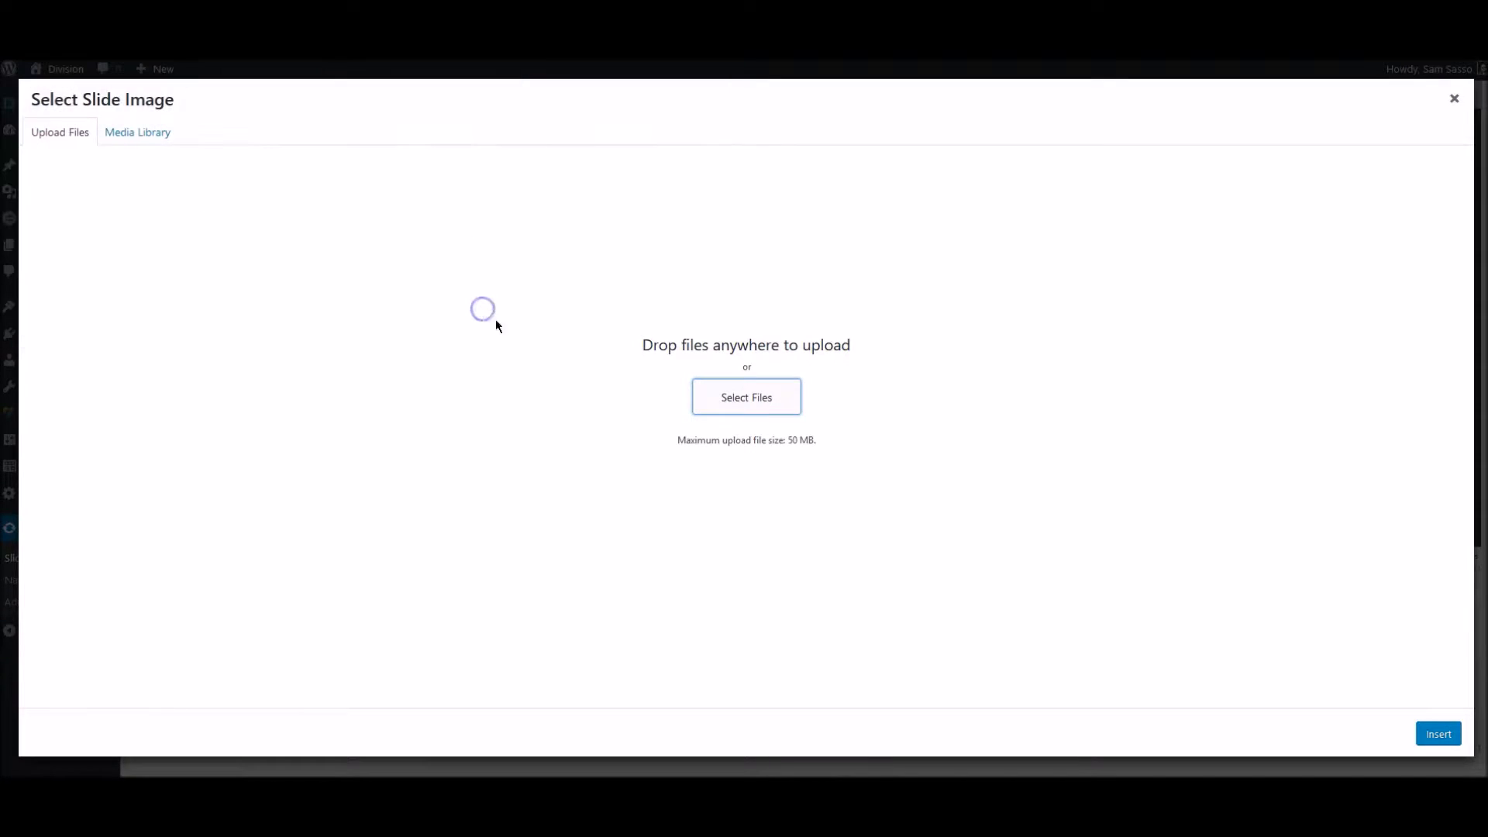
pyautogui.click(155, 139)
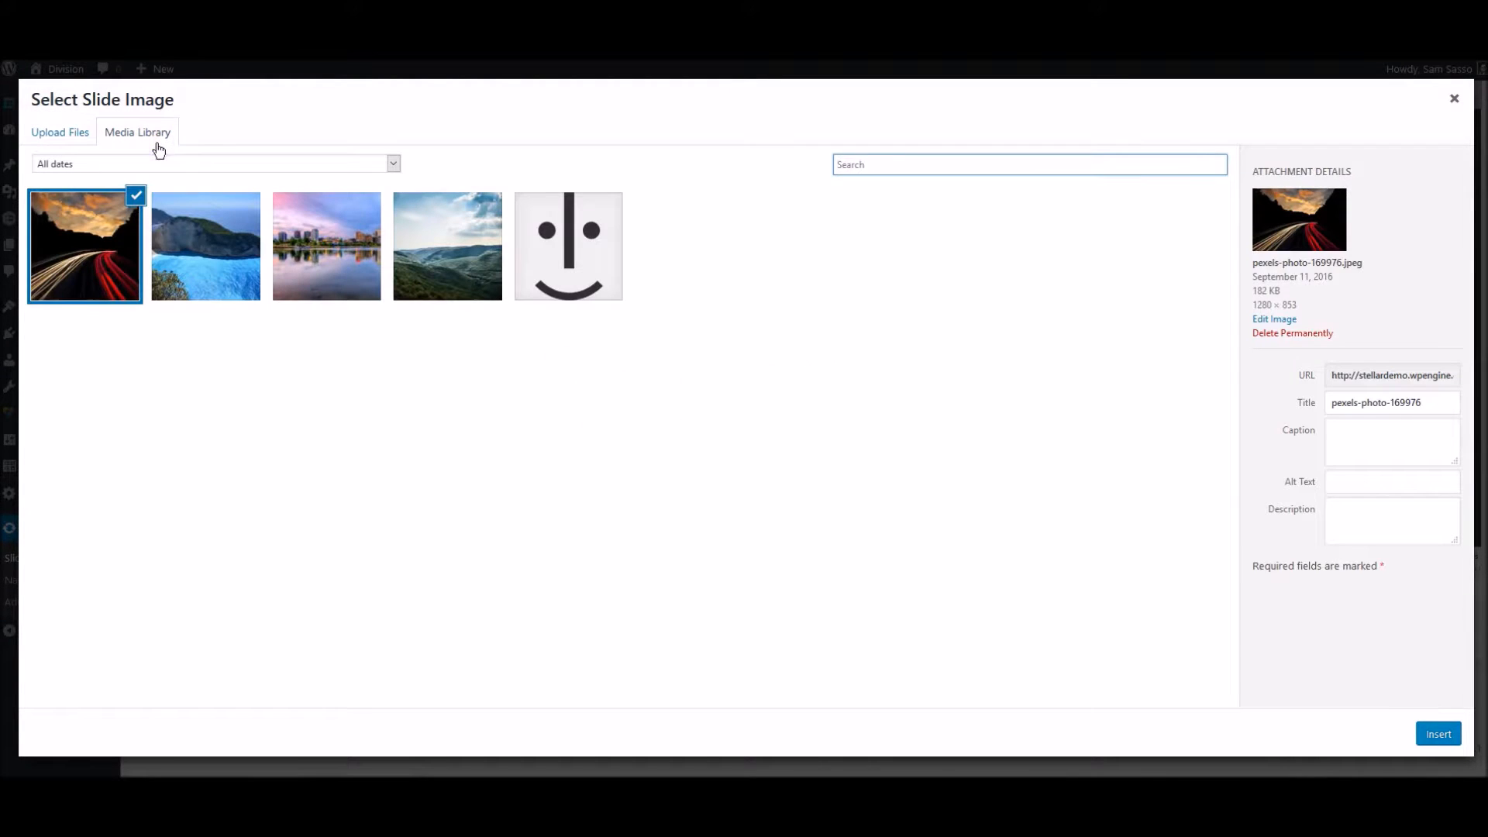
# - Select the coastal image pexels-photo-169905.jpeg and copy its title pexels-photo-169905 into its alt text
pyautogui.click(224, 270)
pyautogui.doubleClick(1363, 405)
pyautogui.click(1373, 460)
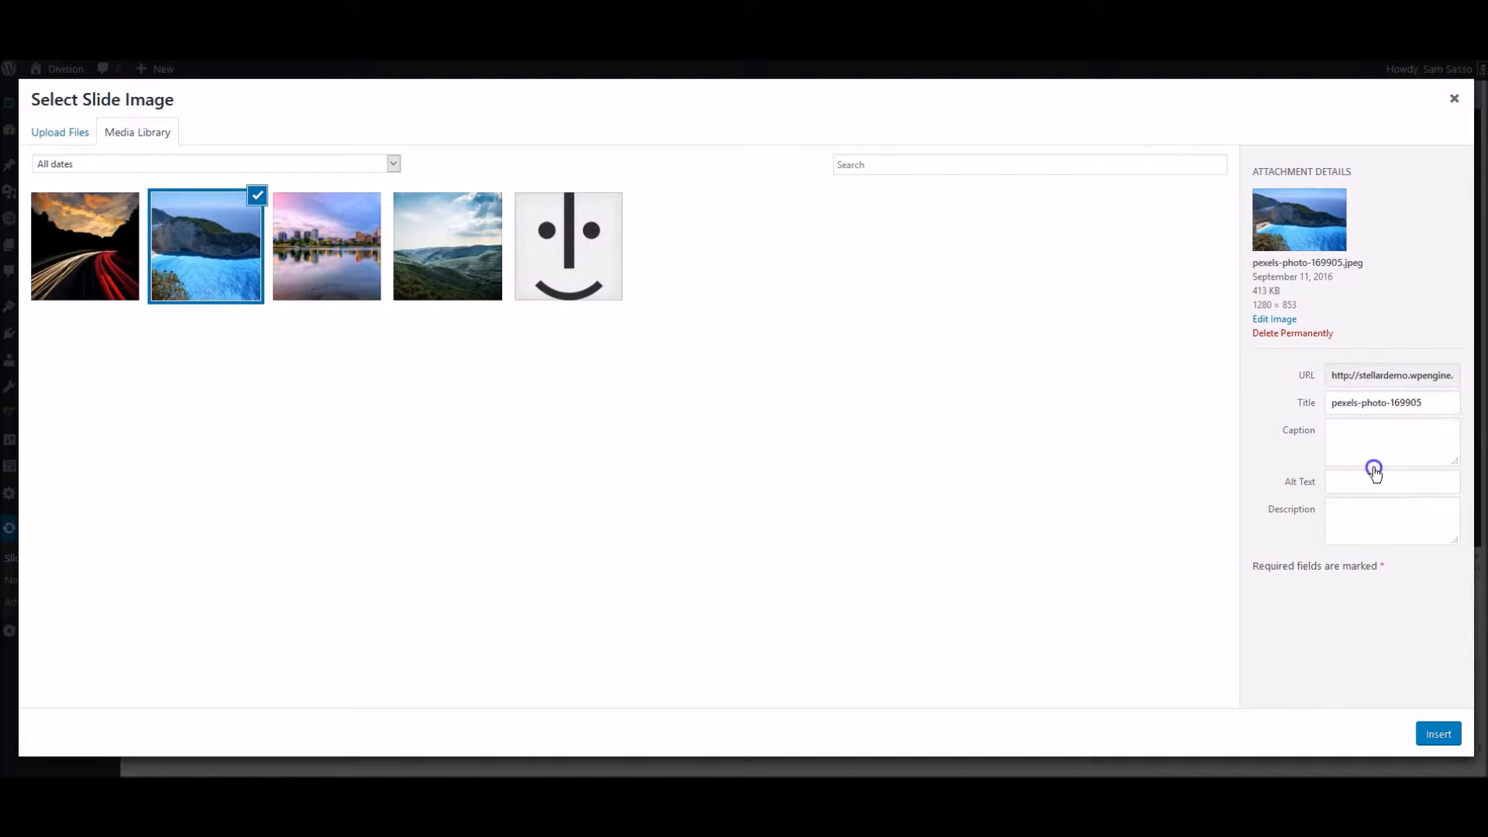
pyautogui.click(1365, 479)
pyautogui.write('pexels-photo-169905')
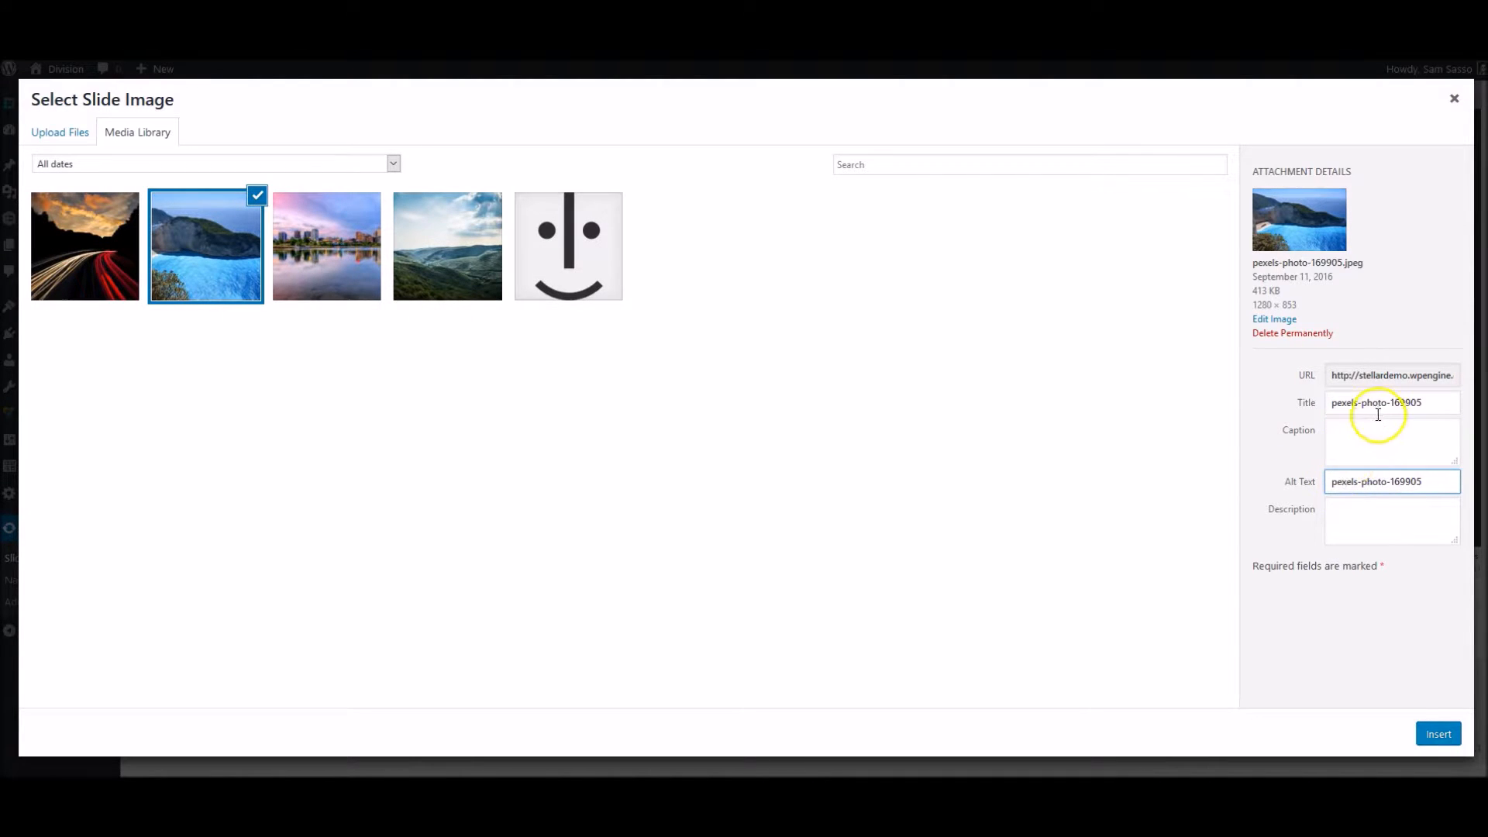
# - Insert the selected coastal image as the slide's background and check it in the slide preview
pyautogui.click(1436, 734)
pyautogui.moveTo(332, 285)
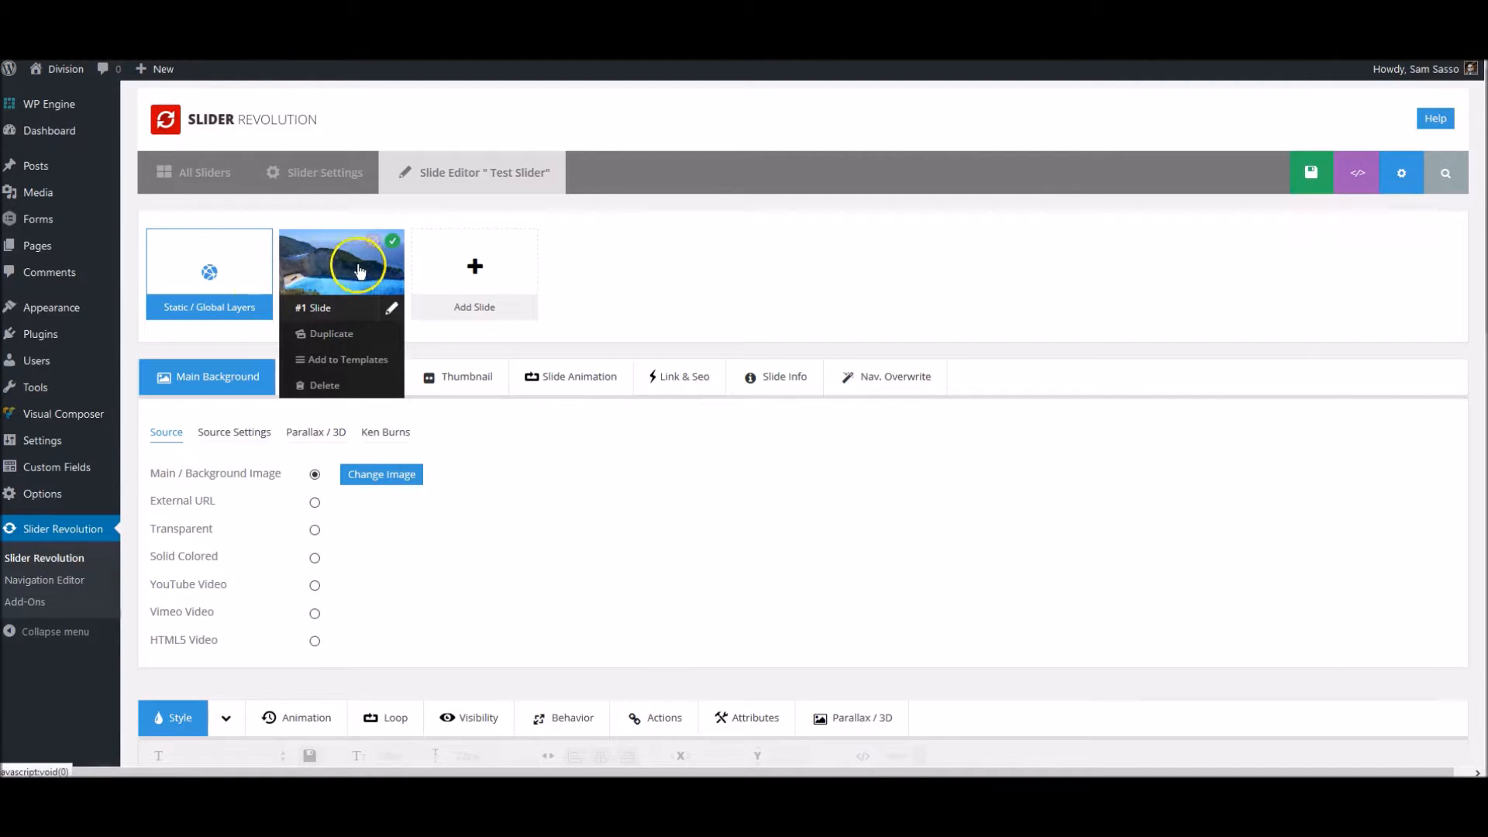
pyautogui.scroll(-3, 272, 532)
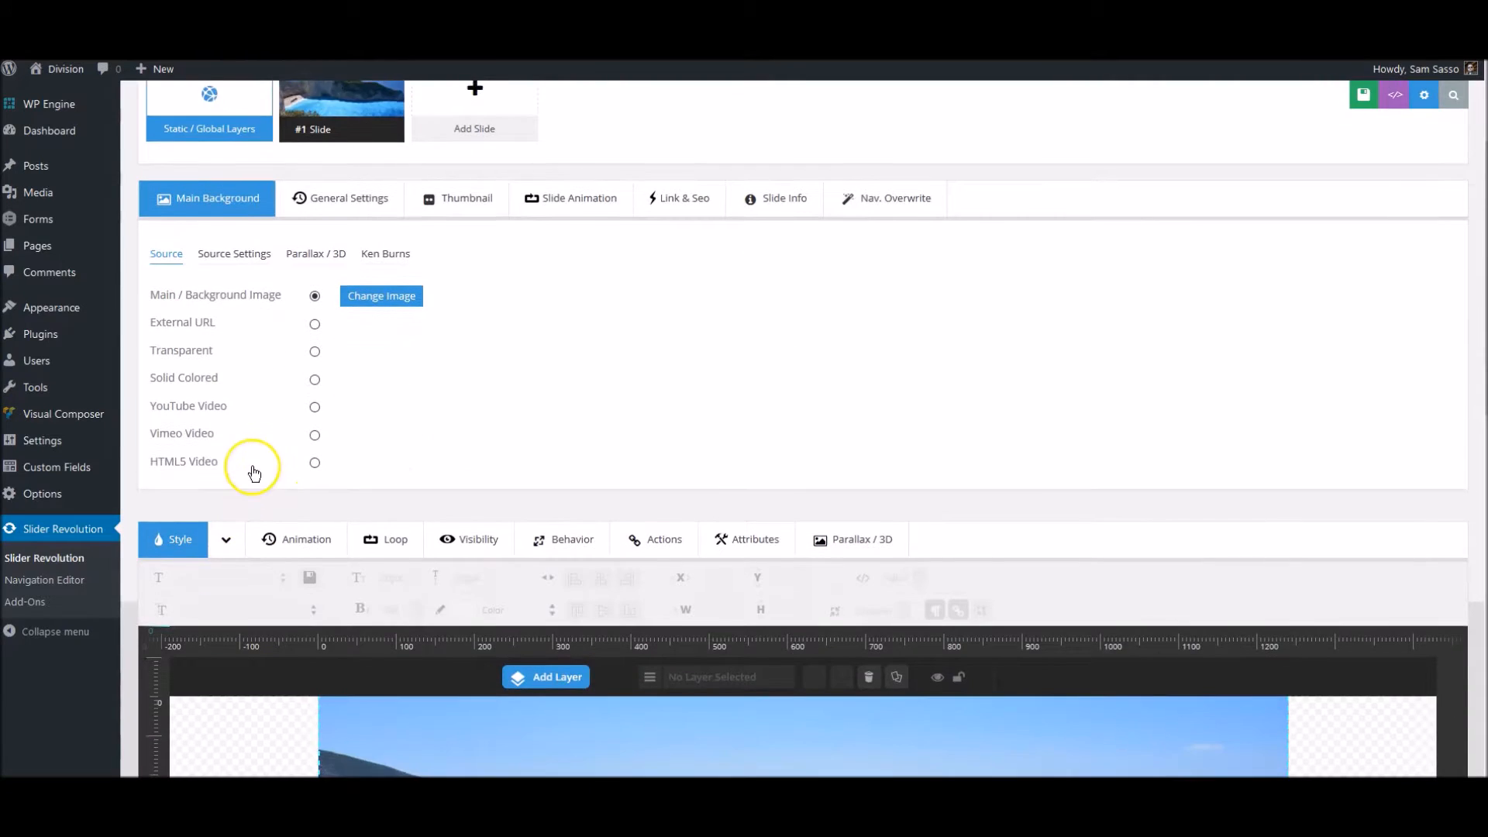
# - Add a Text/Html layer to the coastal slide
pyautogui.scroll(-10, 252, 474)
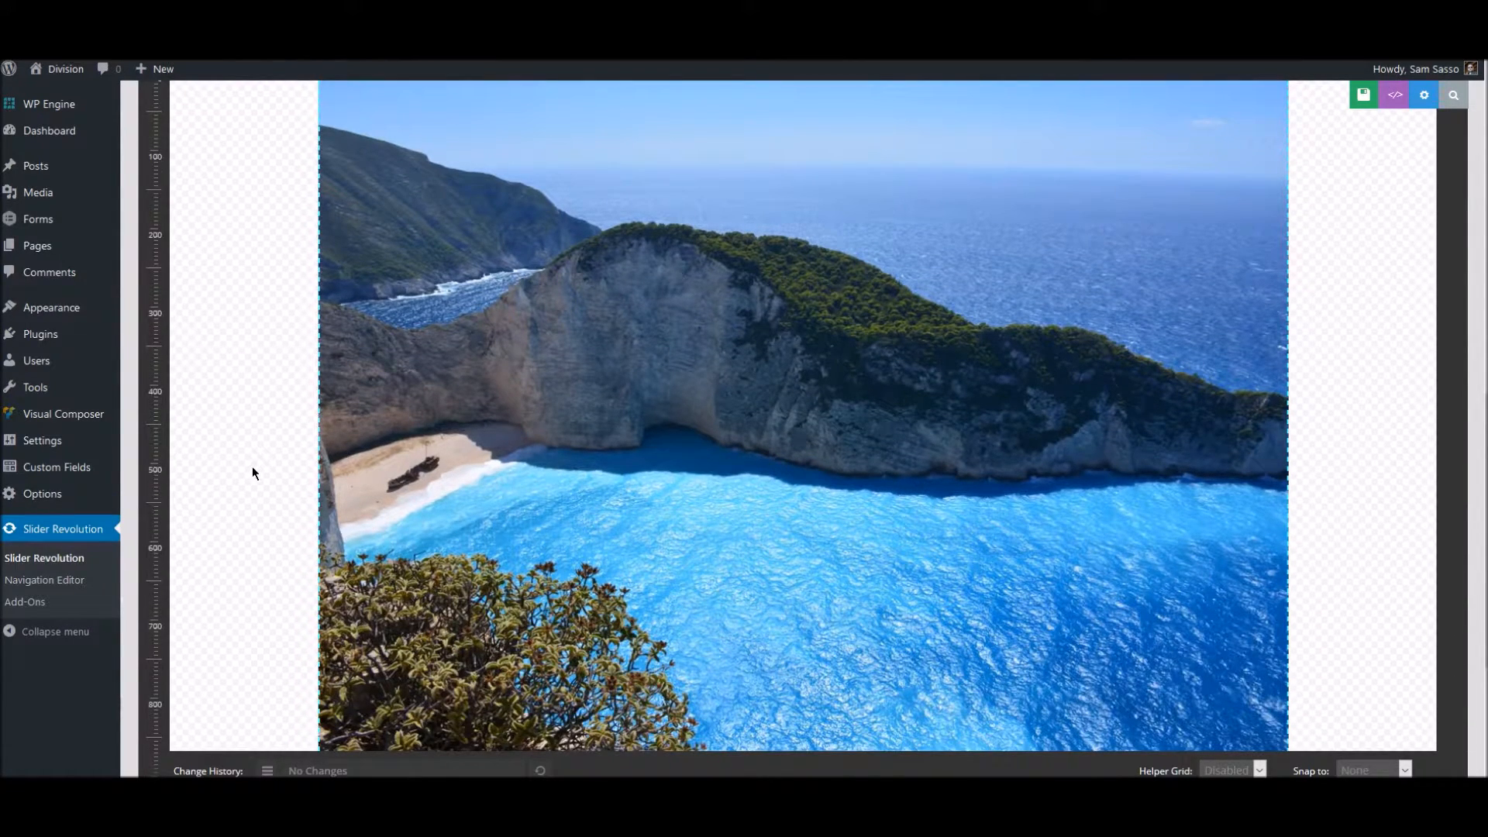
pyautogui.scroll(-4, 252, 467)
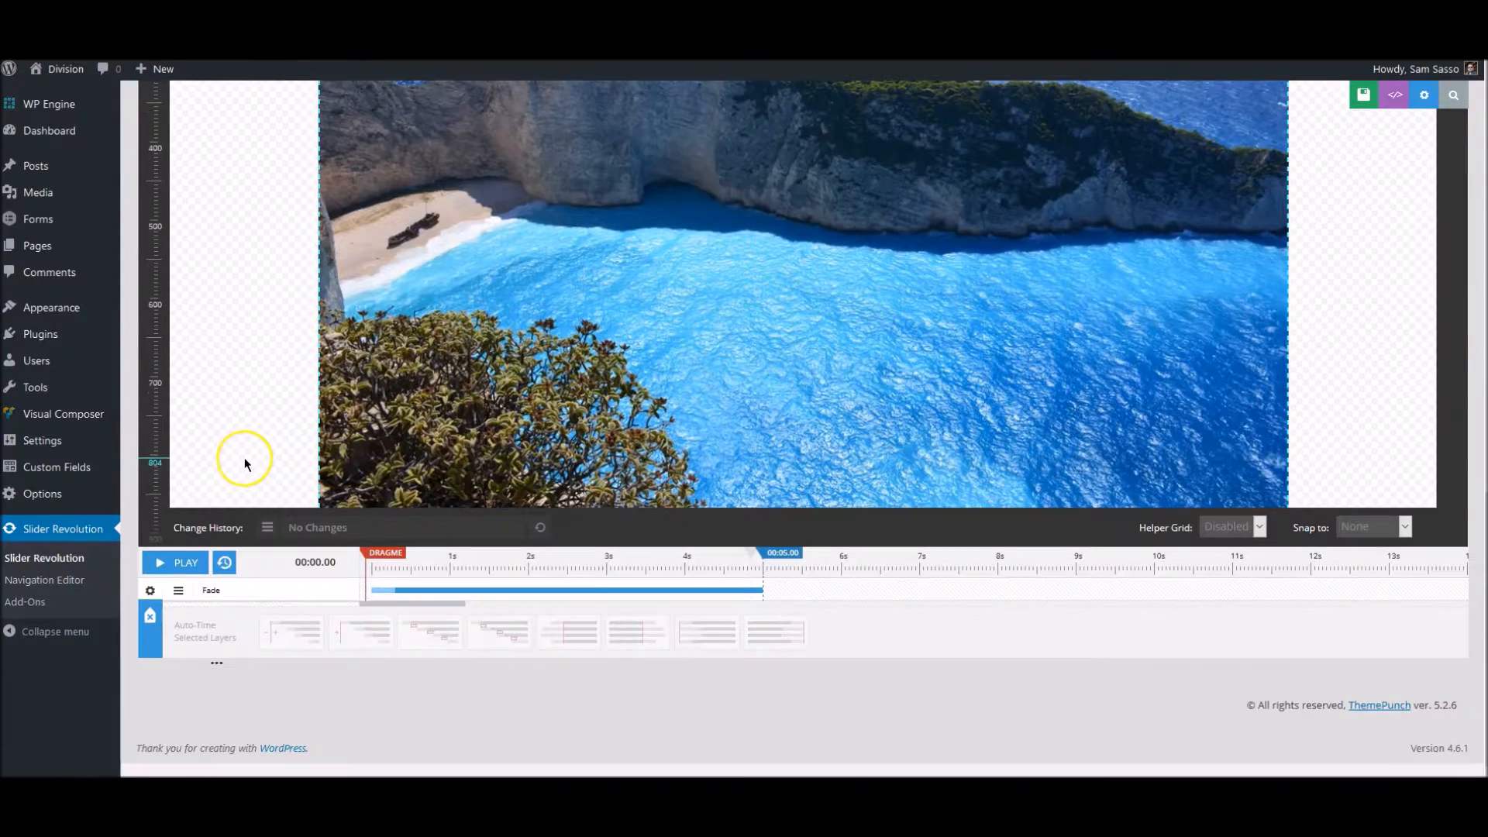
pyautogui.scroll(7, 244, 458)
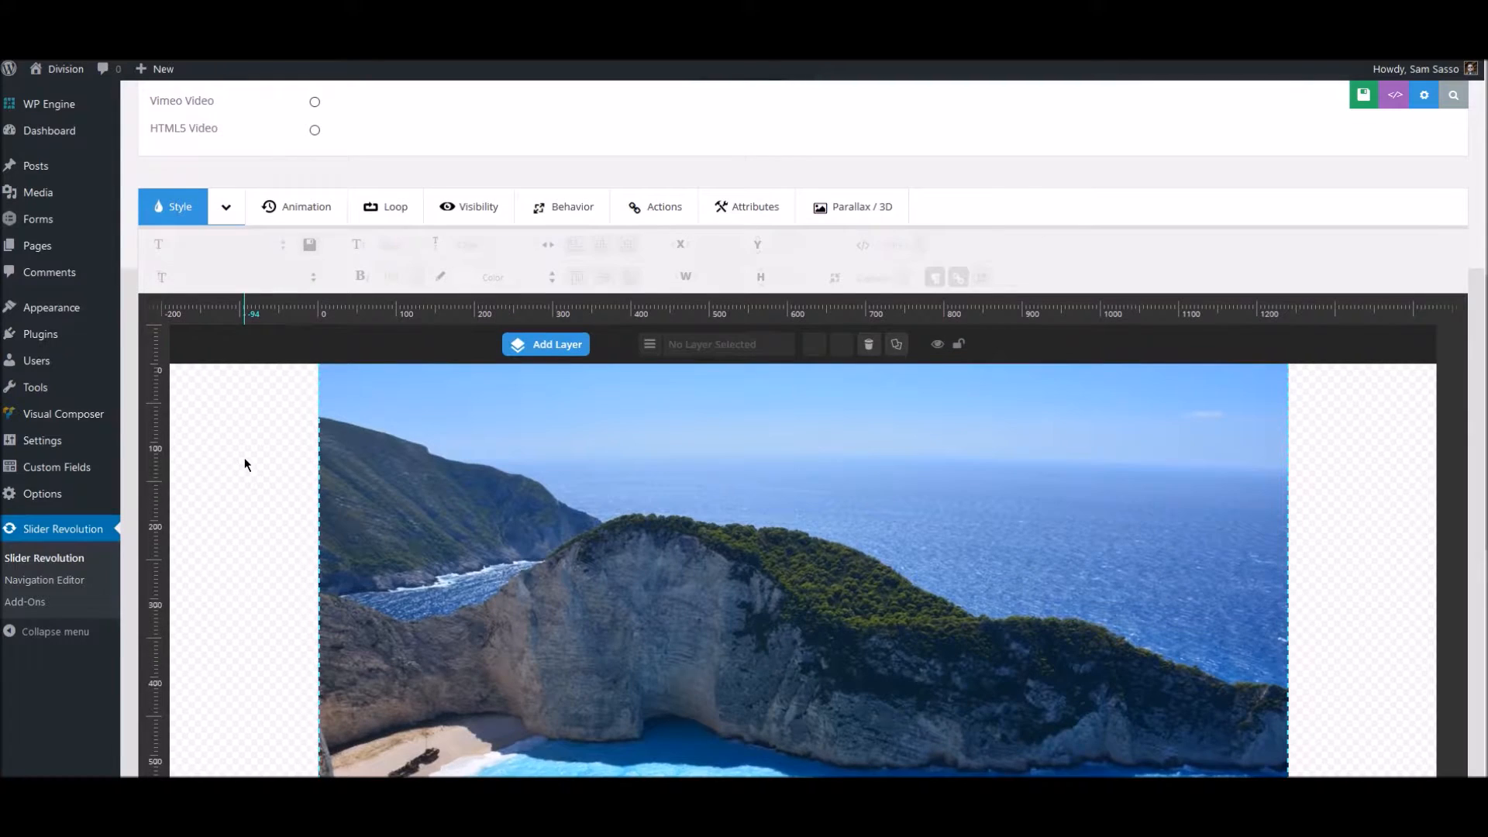
pyautogui.scroll(-1, 246, 463)
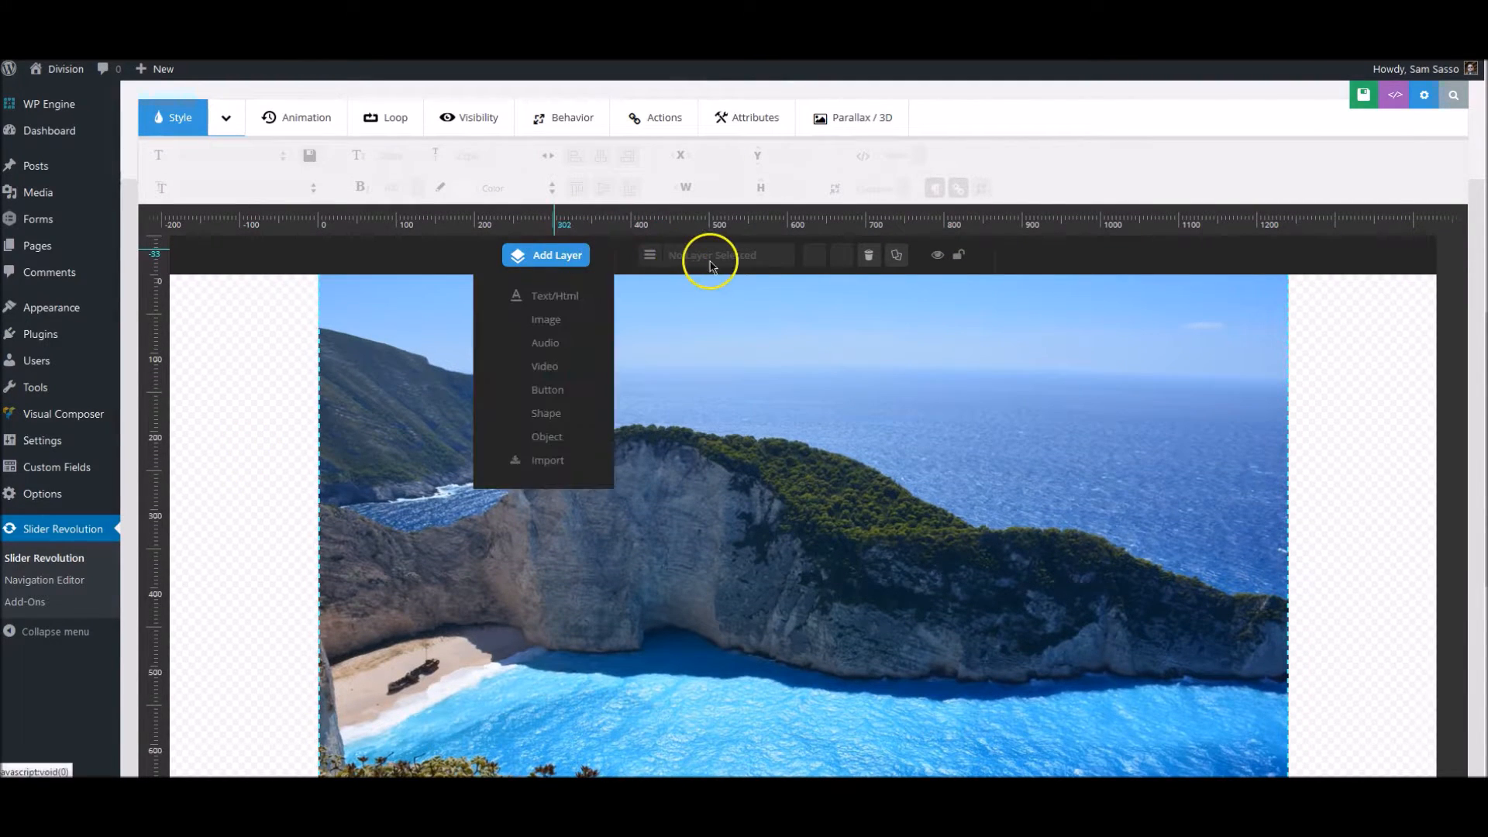
pyautogui.scroll(-1, 736, 481)
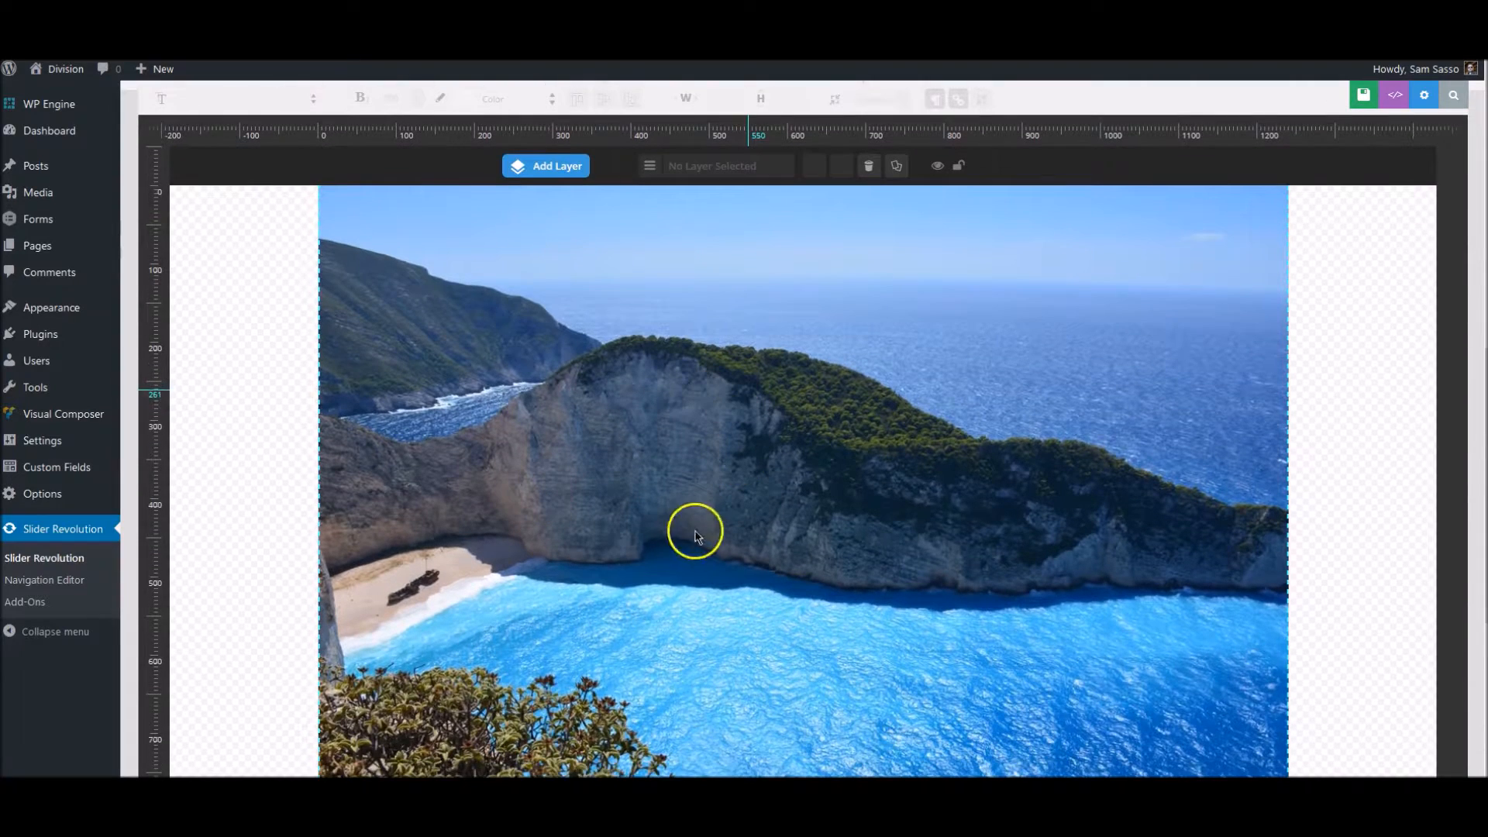
pyautogui.scroll(1, 880, 455)
pyautogui.moveTo(541, 253)
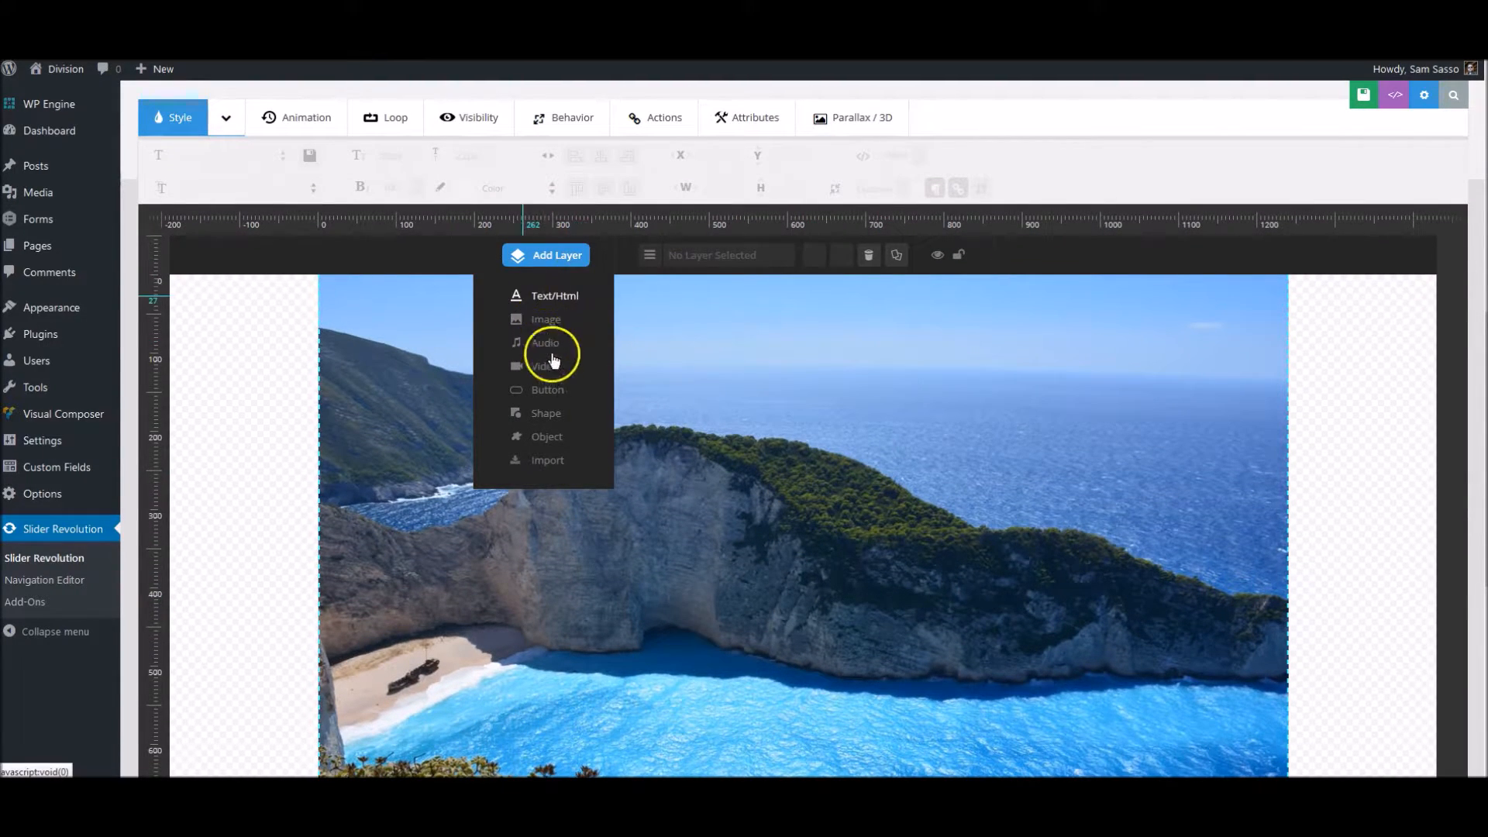
pyautogui.click(563, 301)
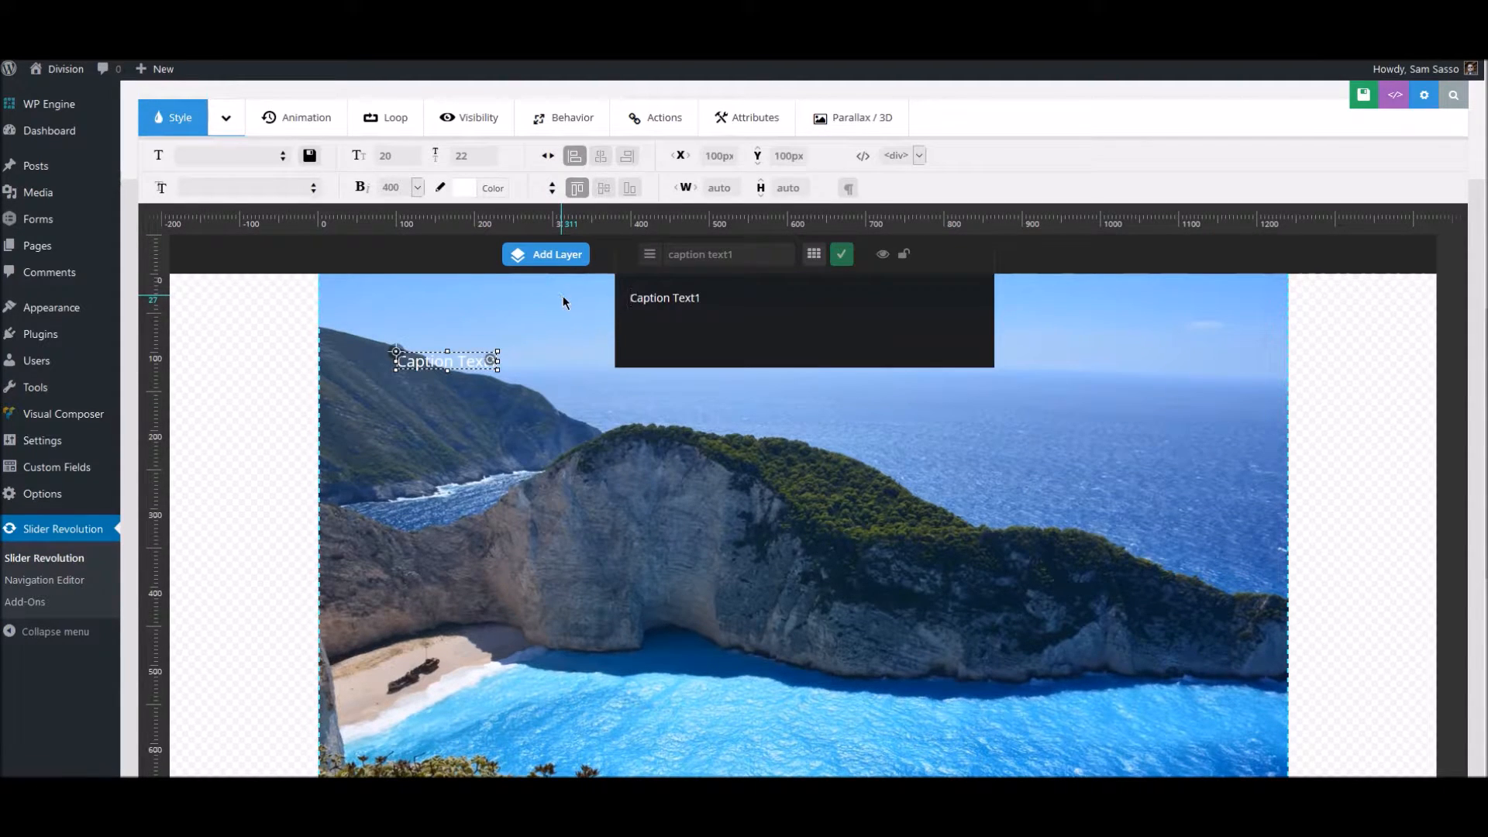
# - Replace the new layer's placeholder caption with the text "Beautiful Beaches!"
pyautogui.moveTo(751, 300); pyautogui.dragTo(592, 296)
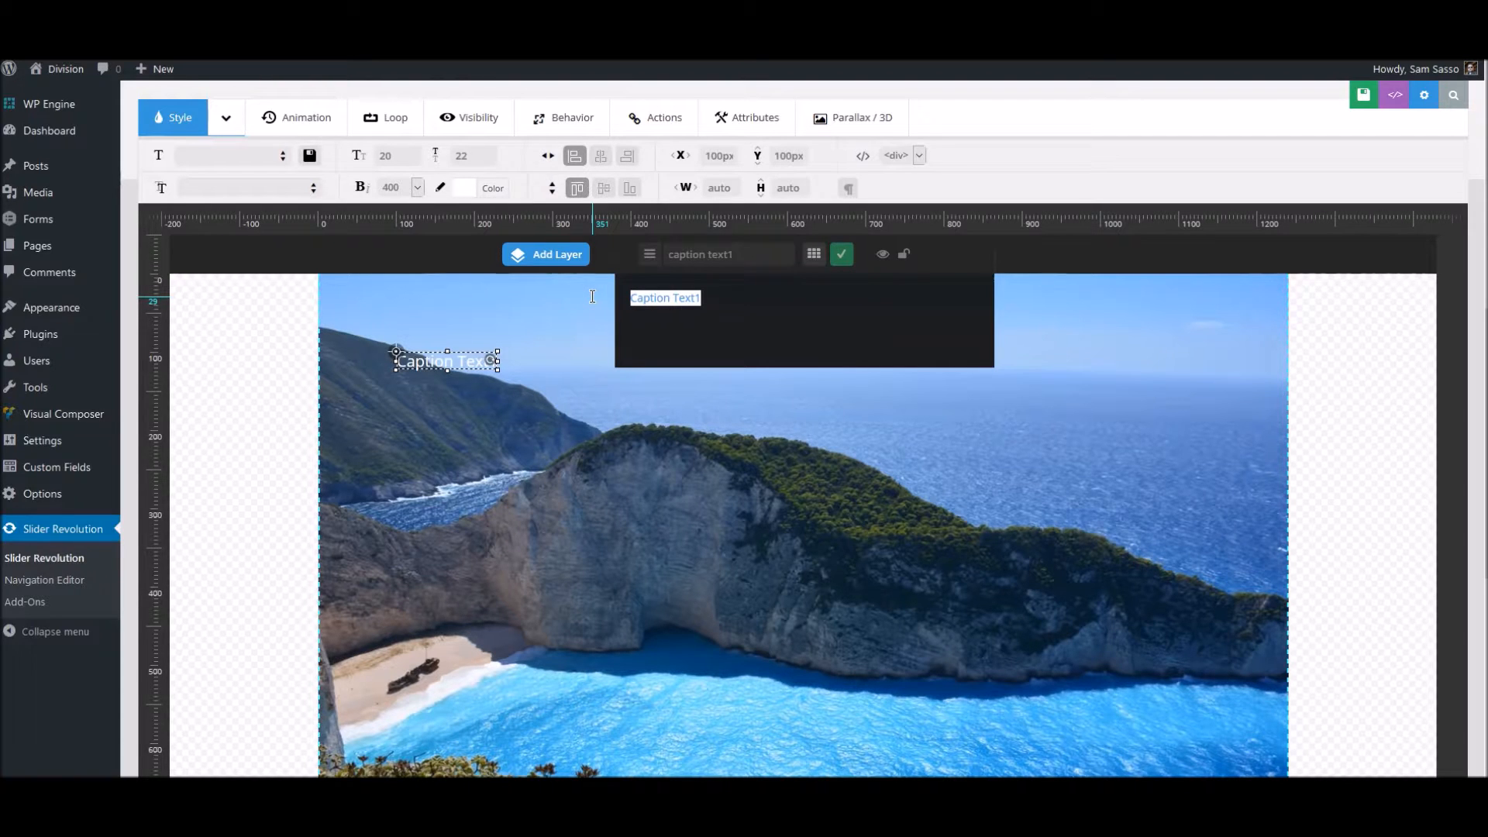
pyautogui.write('Be')
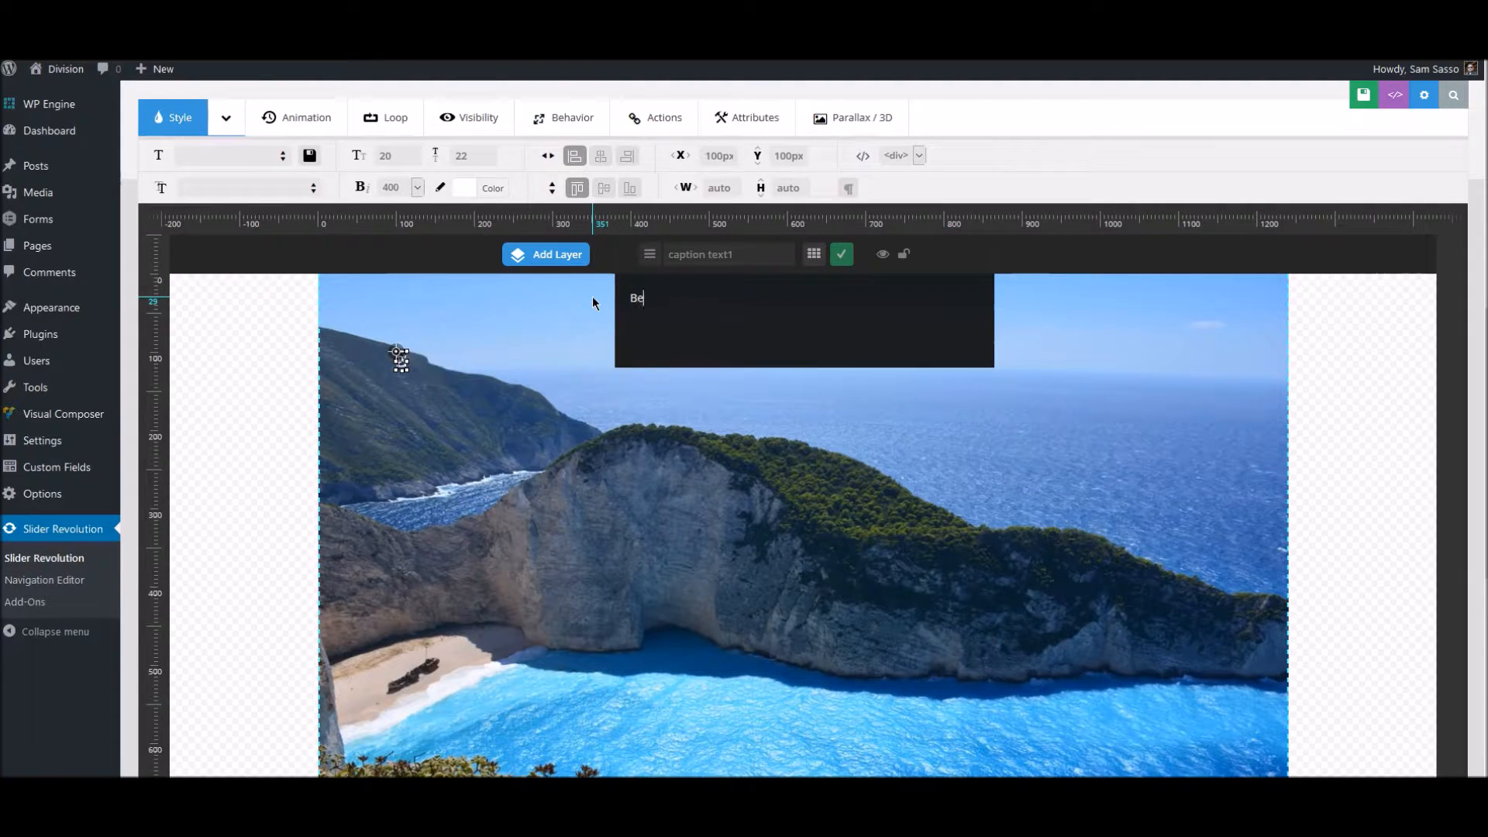
pyautogui.write('autif')
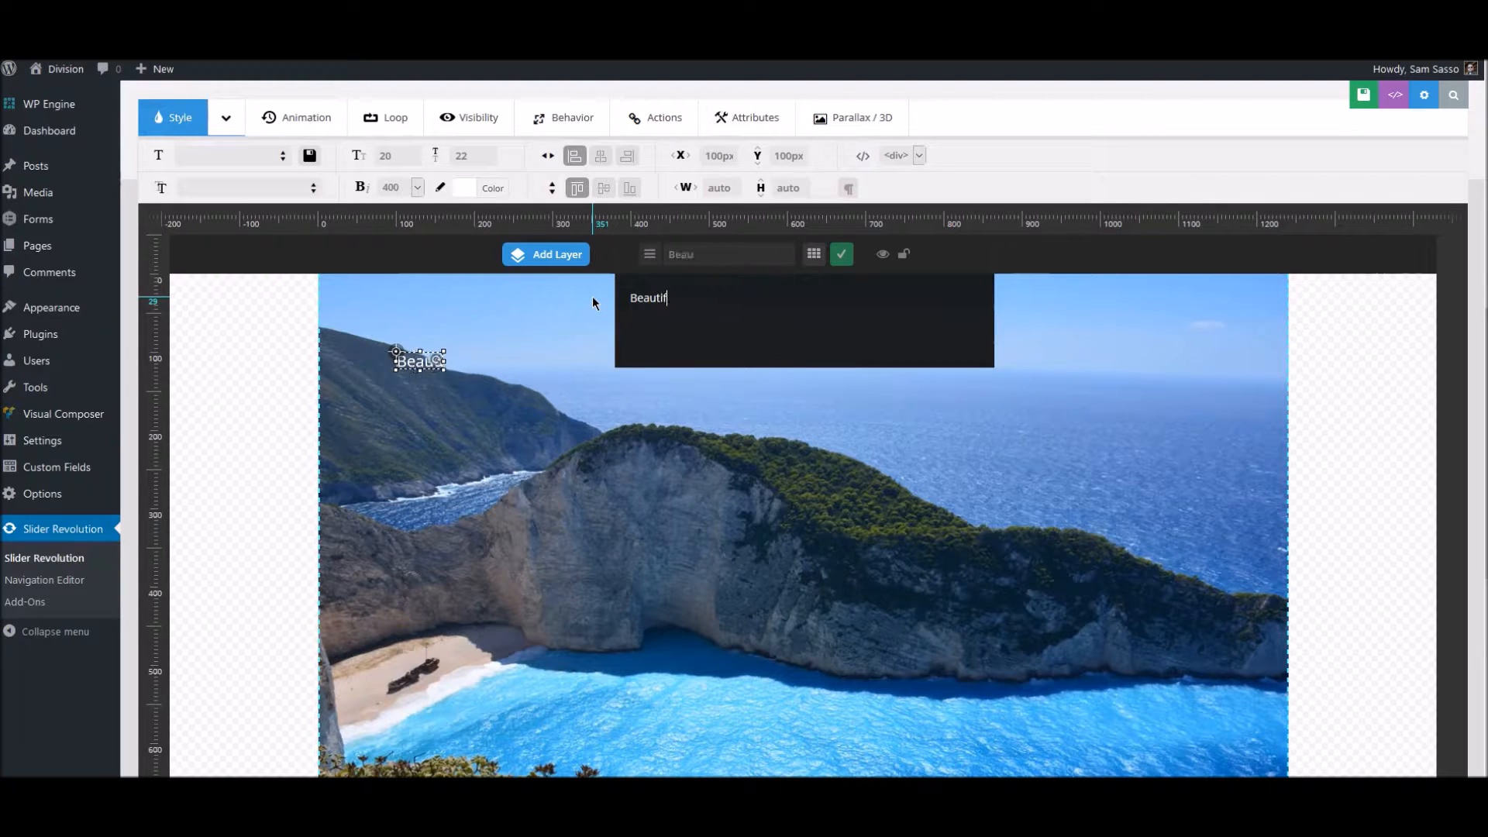
pyautogui.write('ul Beac')
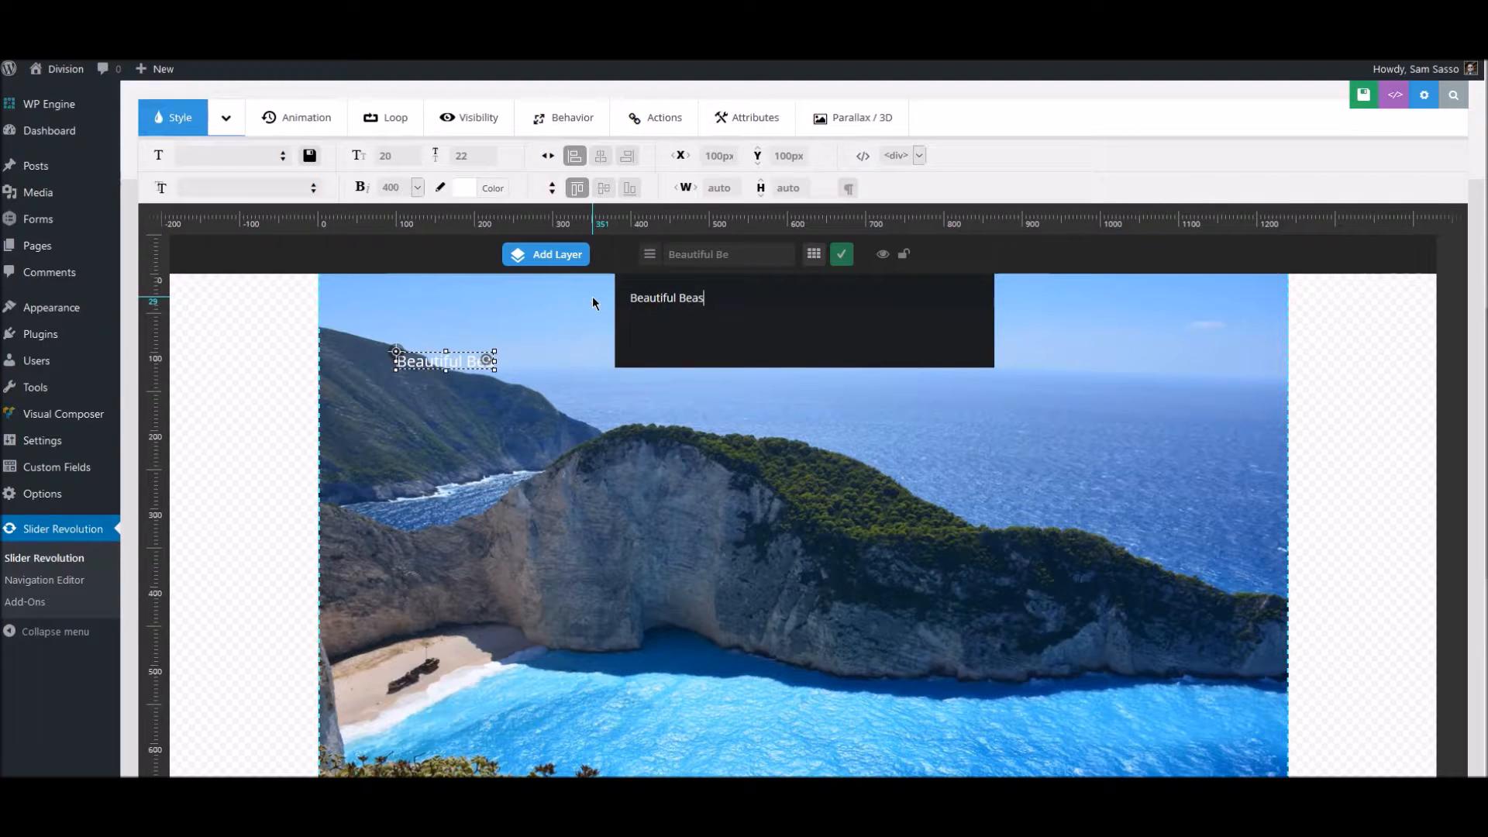
pyautogui.write('hes!')
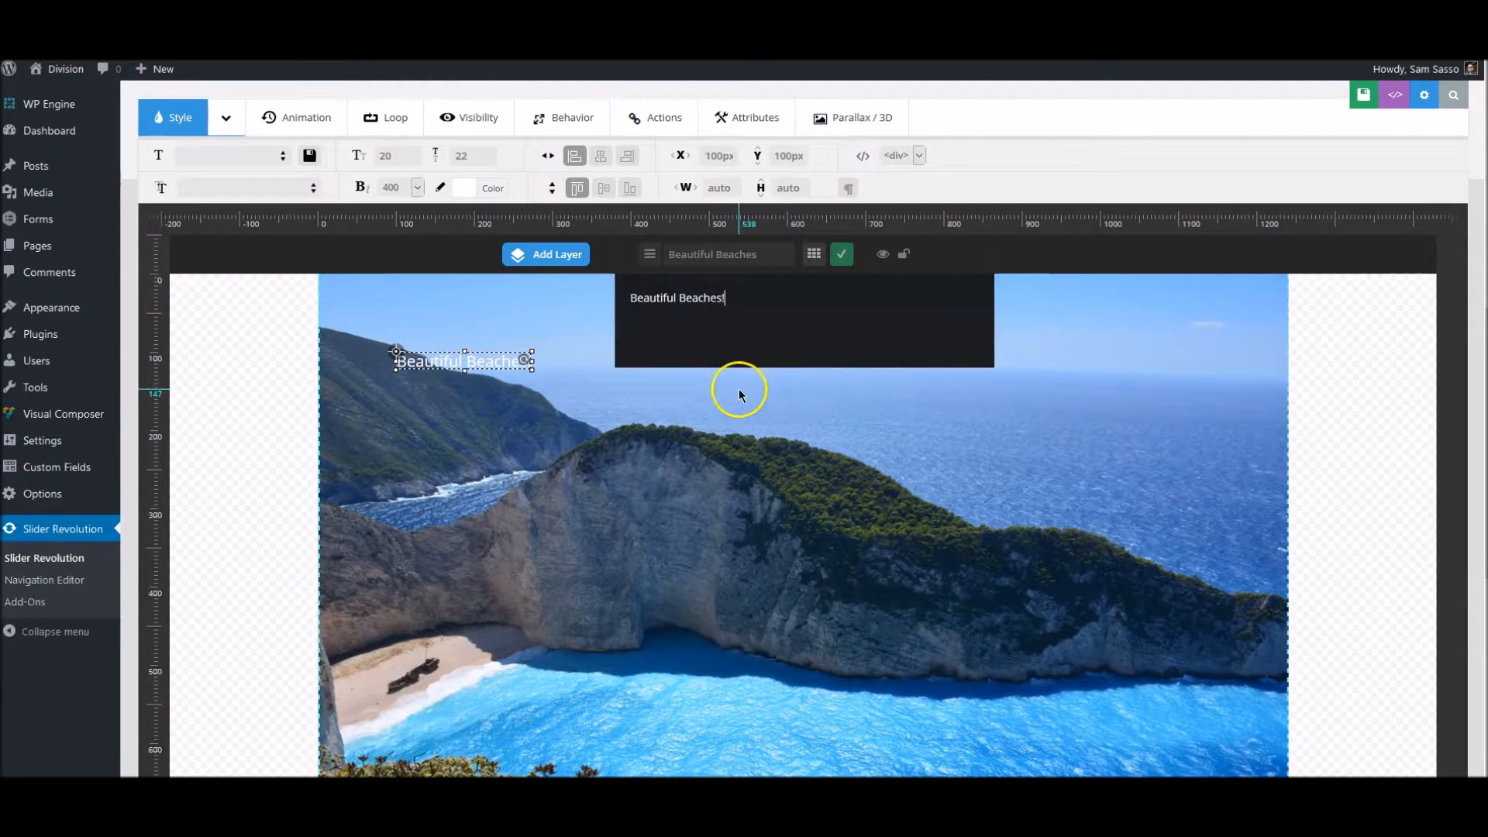
# - Move the caption toward the middle of the slide and align it to the center horizontally and vertically
pyautogui.moveTo(462, 359); pyautogui.dragTo(808, 466)
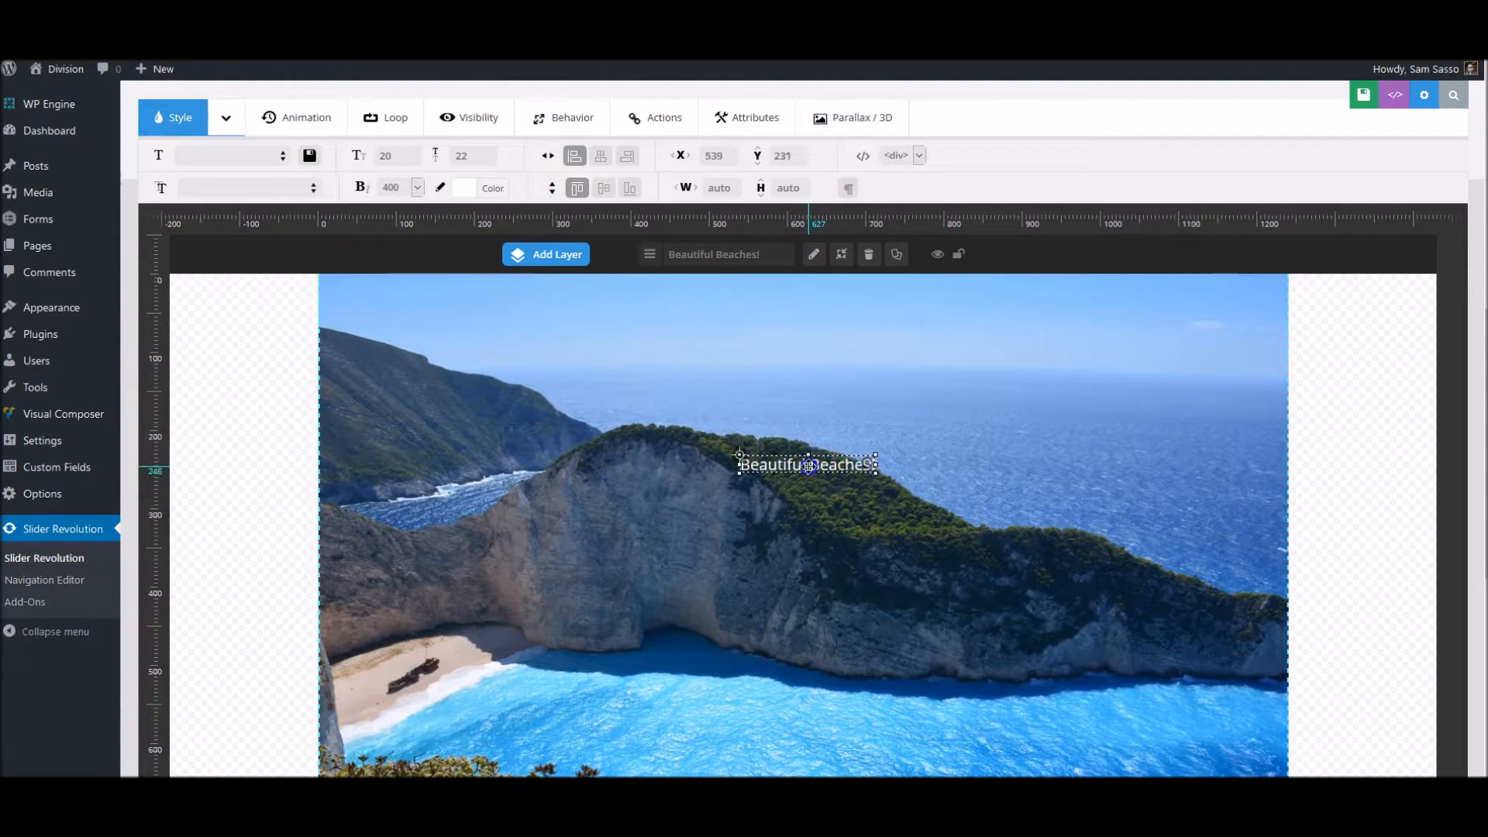
pyautogui.click(604, 158)
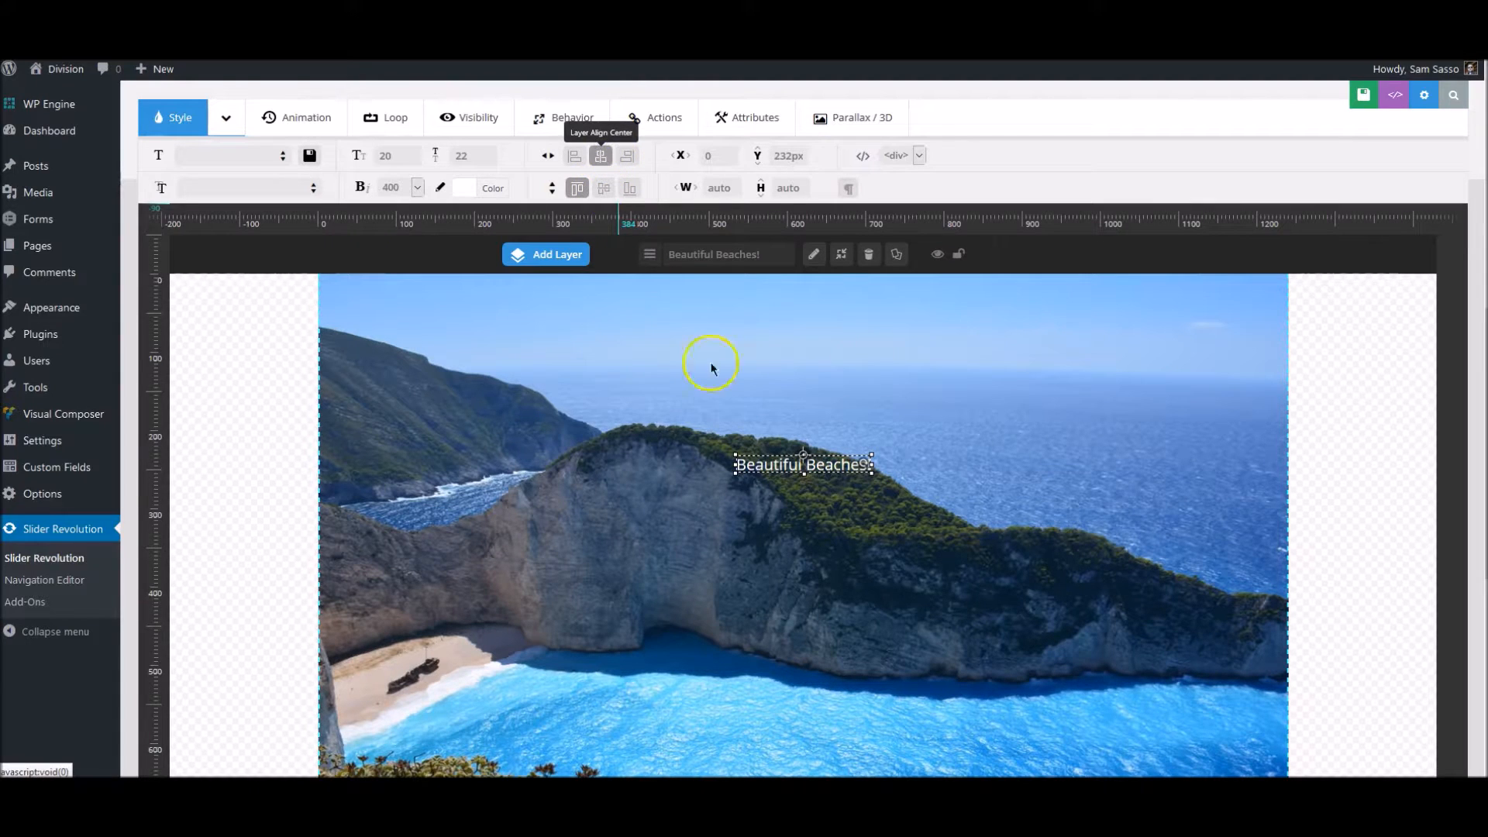
pyautogui.click(605, 190)
pyautogui.scroll(-2, 1030, 482)
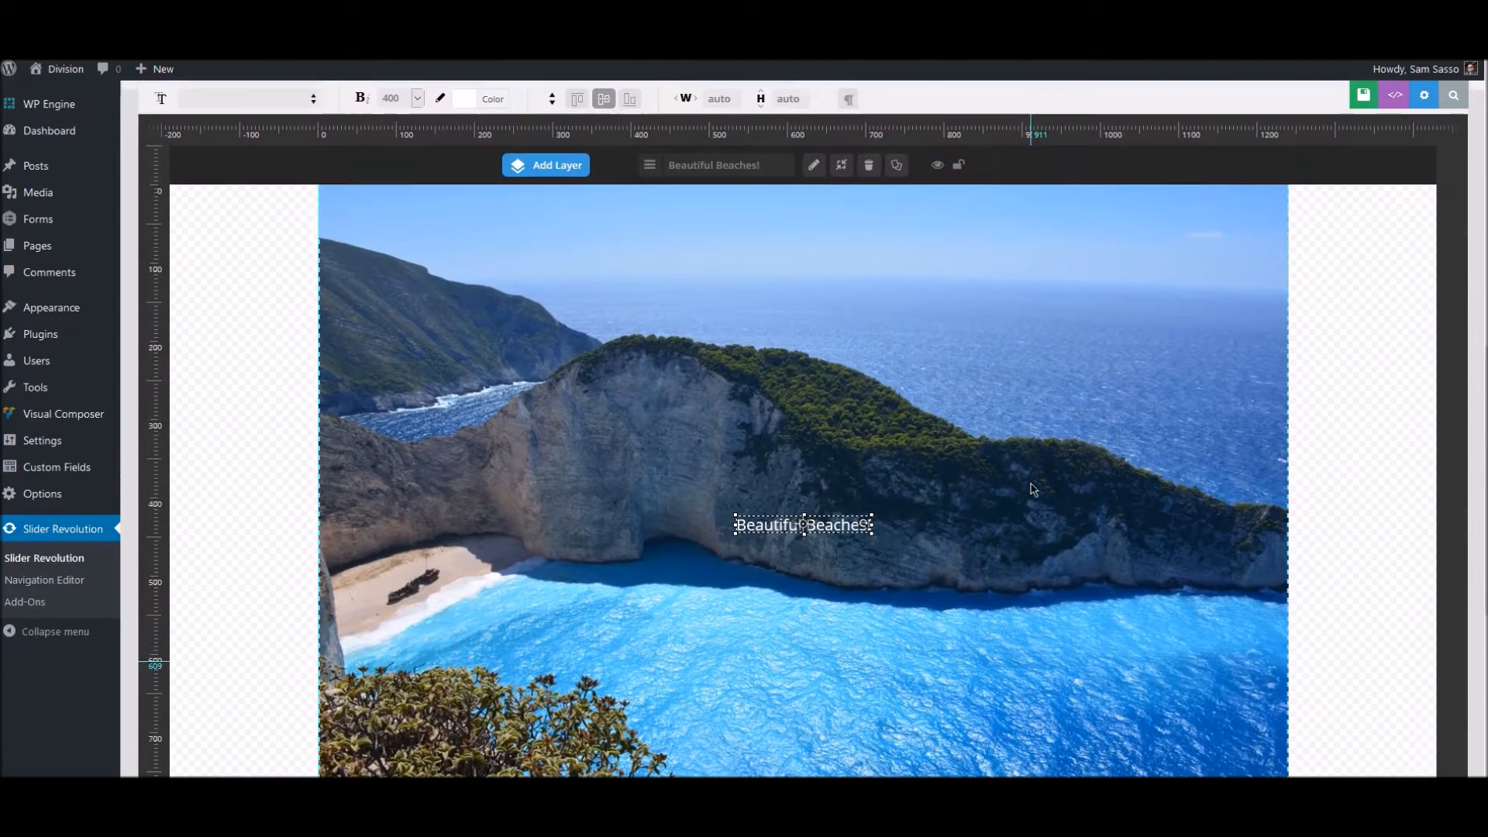
# - Raise the caption to a vertical offset of about -104 px and realign it to the horizontal center
pyautogui.moveTo(838, 521); pyautogui.dragTo(829, 440)
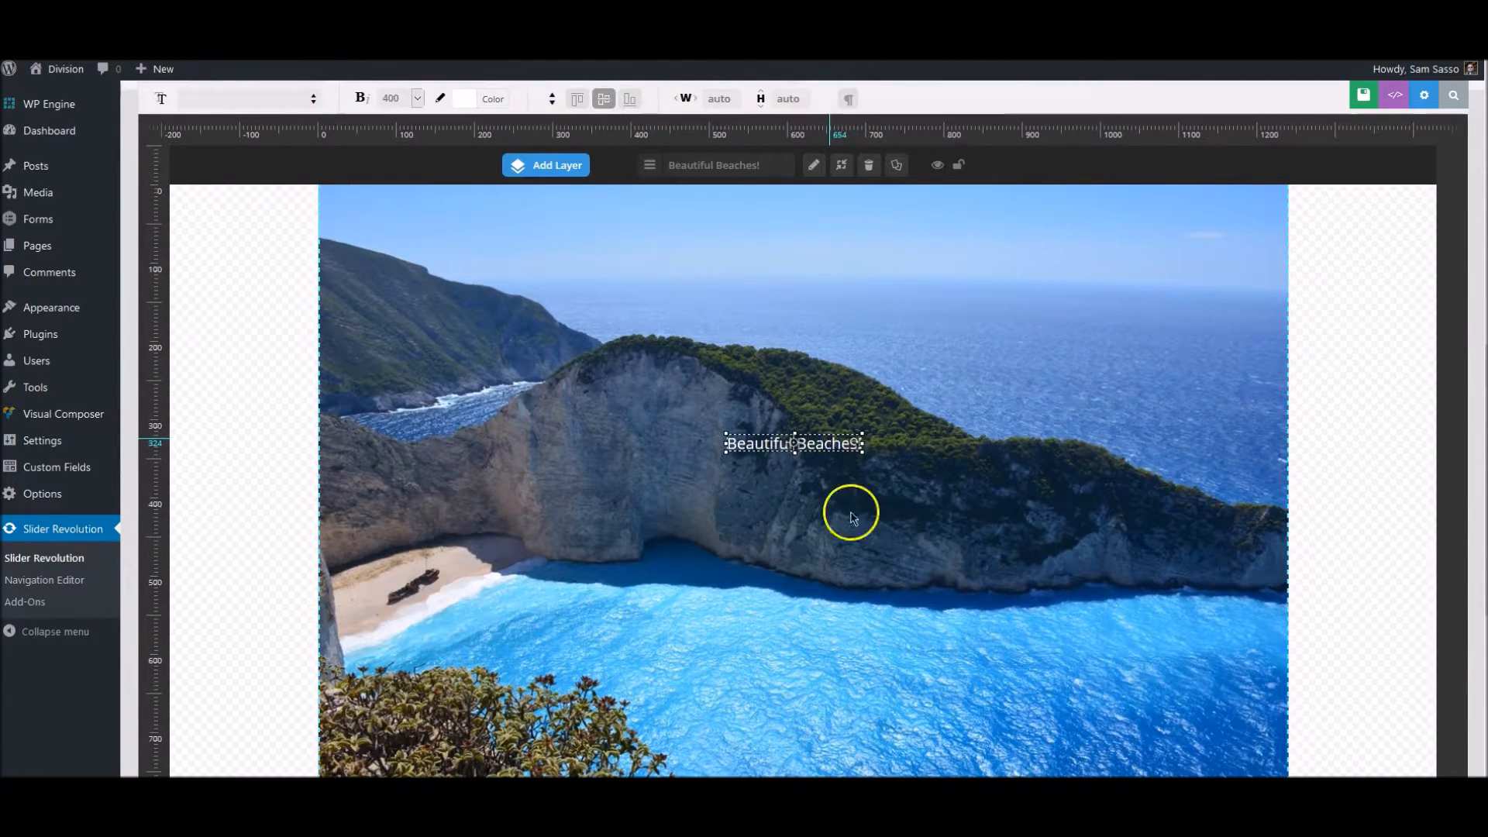
pyautogui.scroll(2, 612, 124)
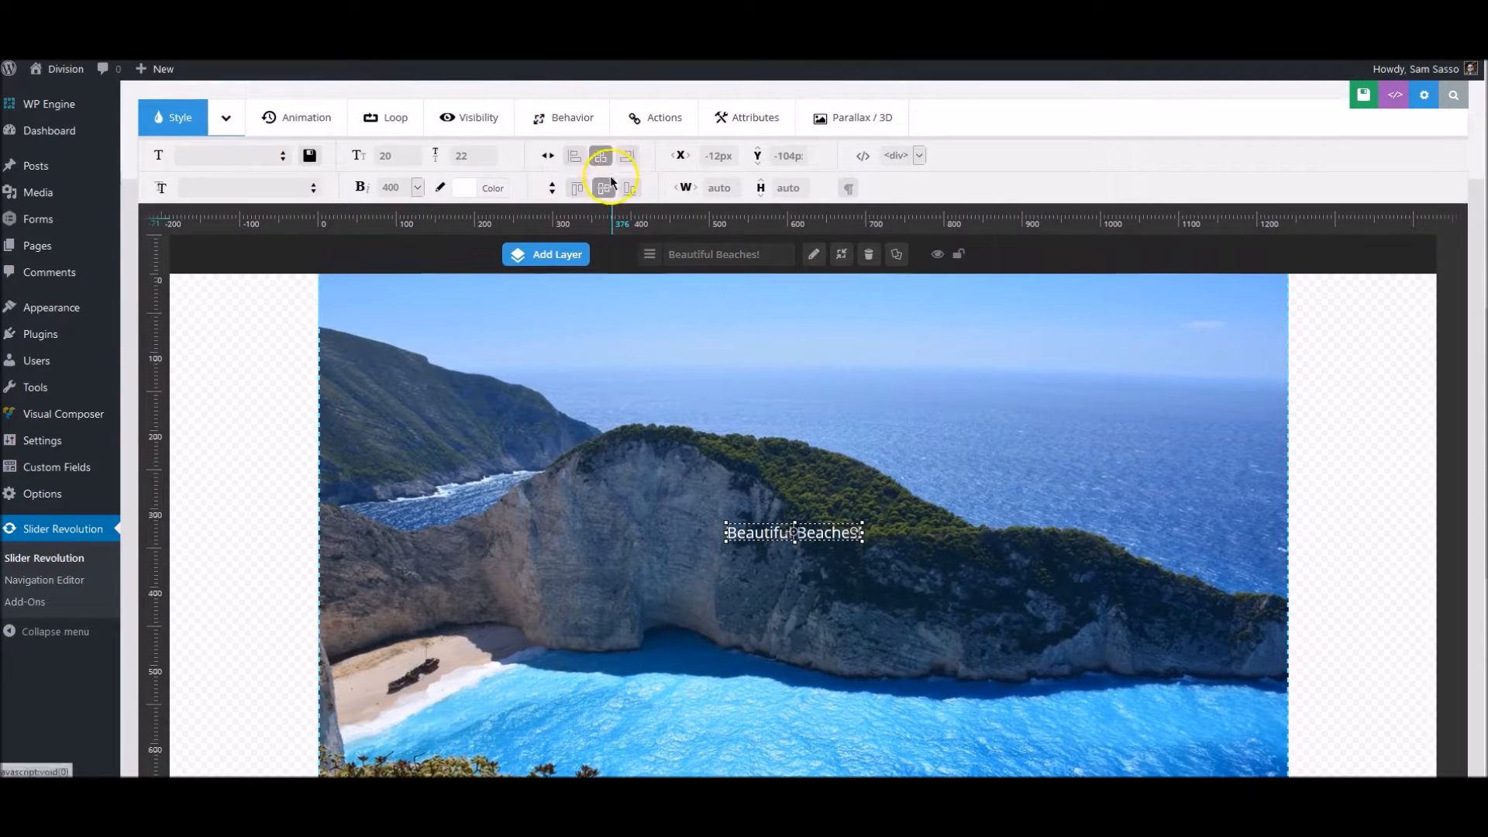
pyautogui.click(601, 156)
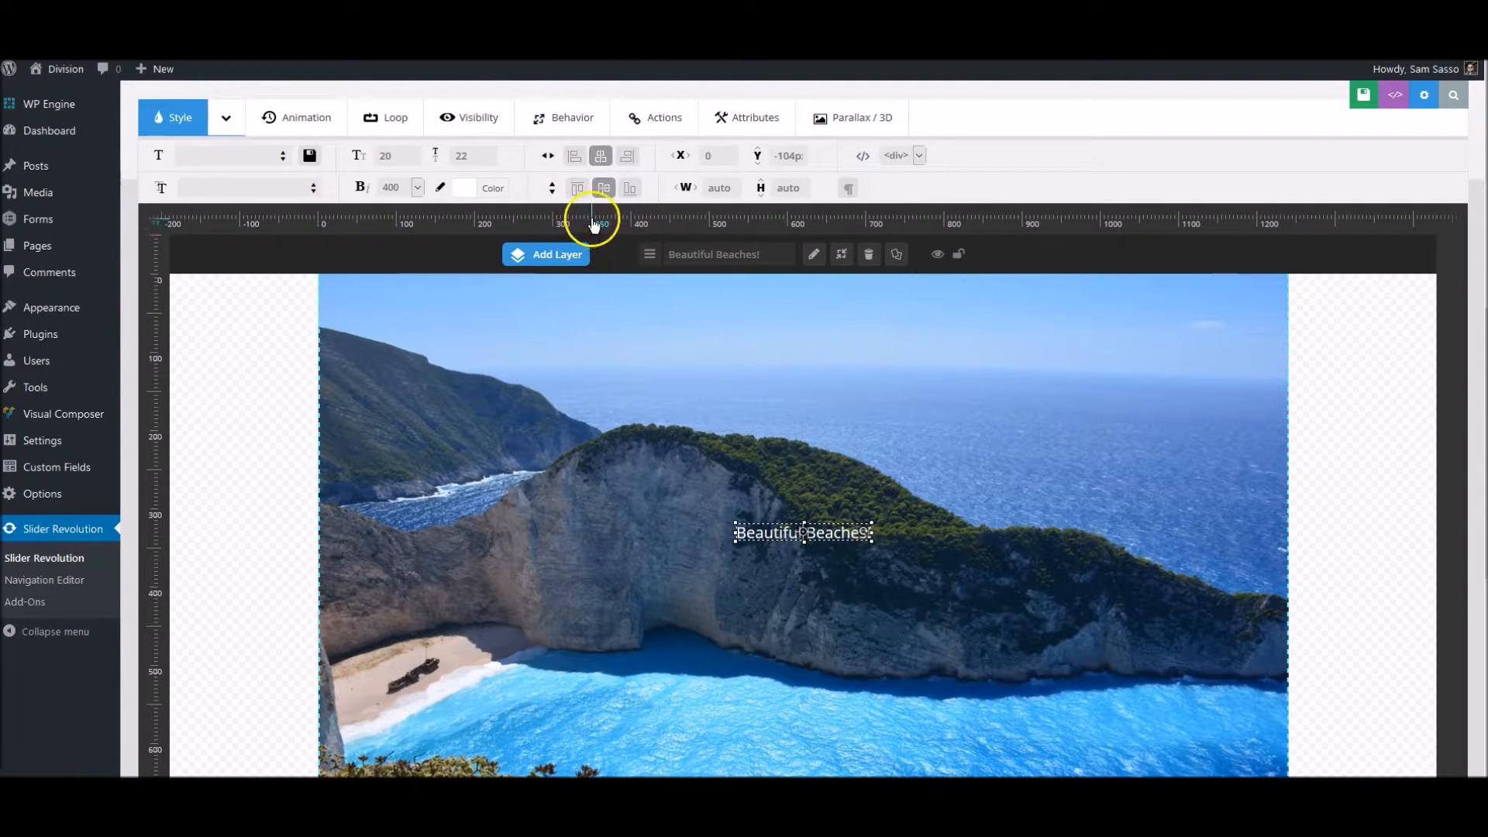
# - Examine the preset text styles available for the caption layer without applying one
pyautogui.click(285, 159)
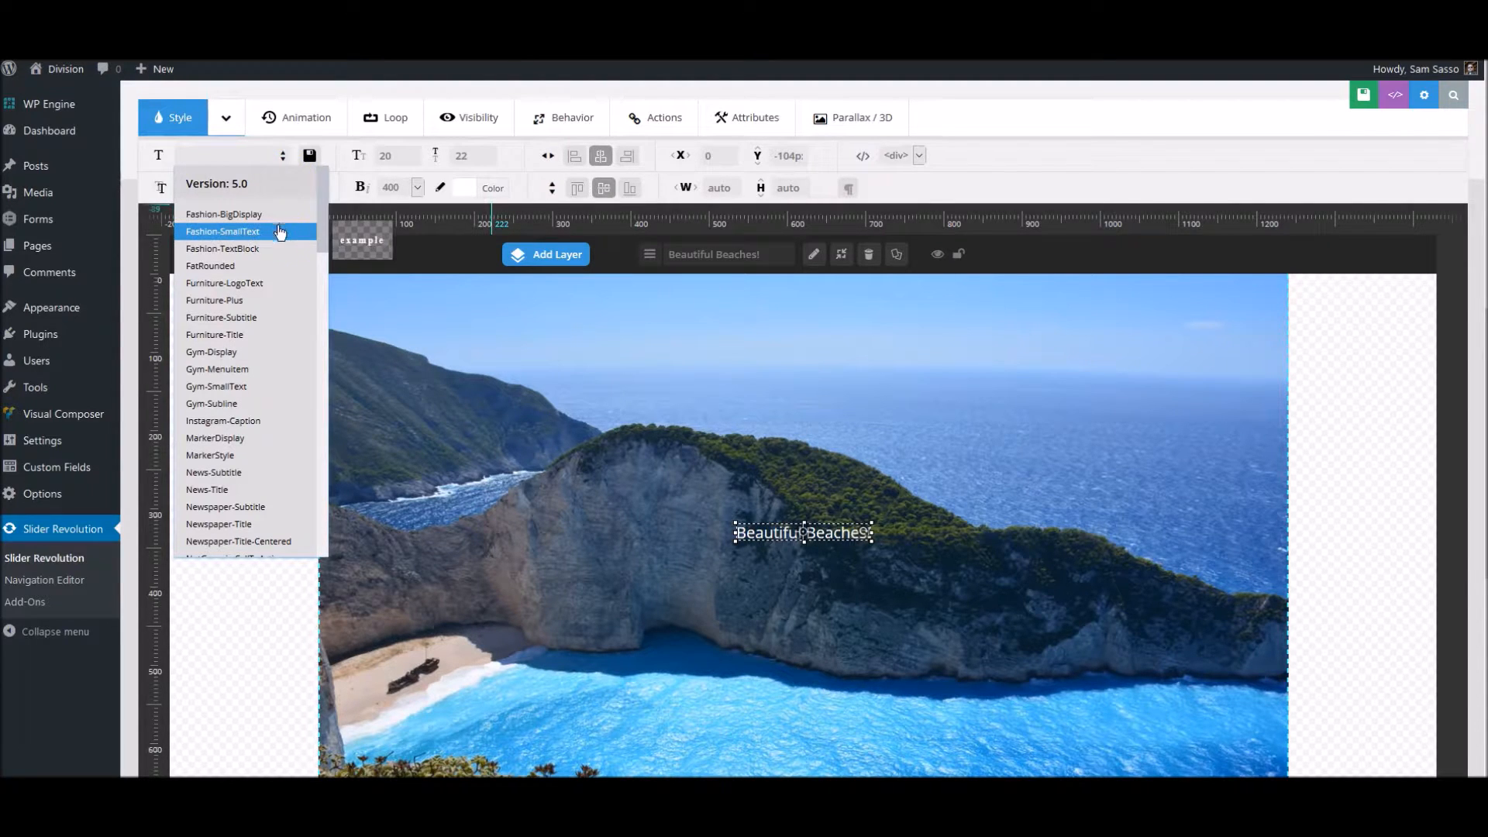
pyautogui.click(279, 248)
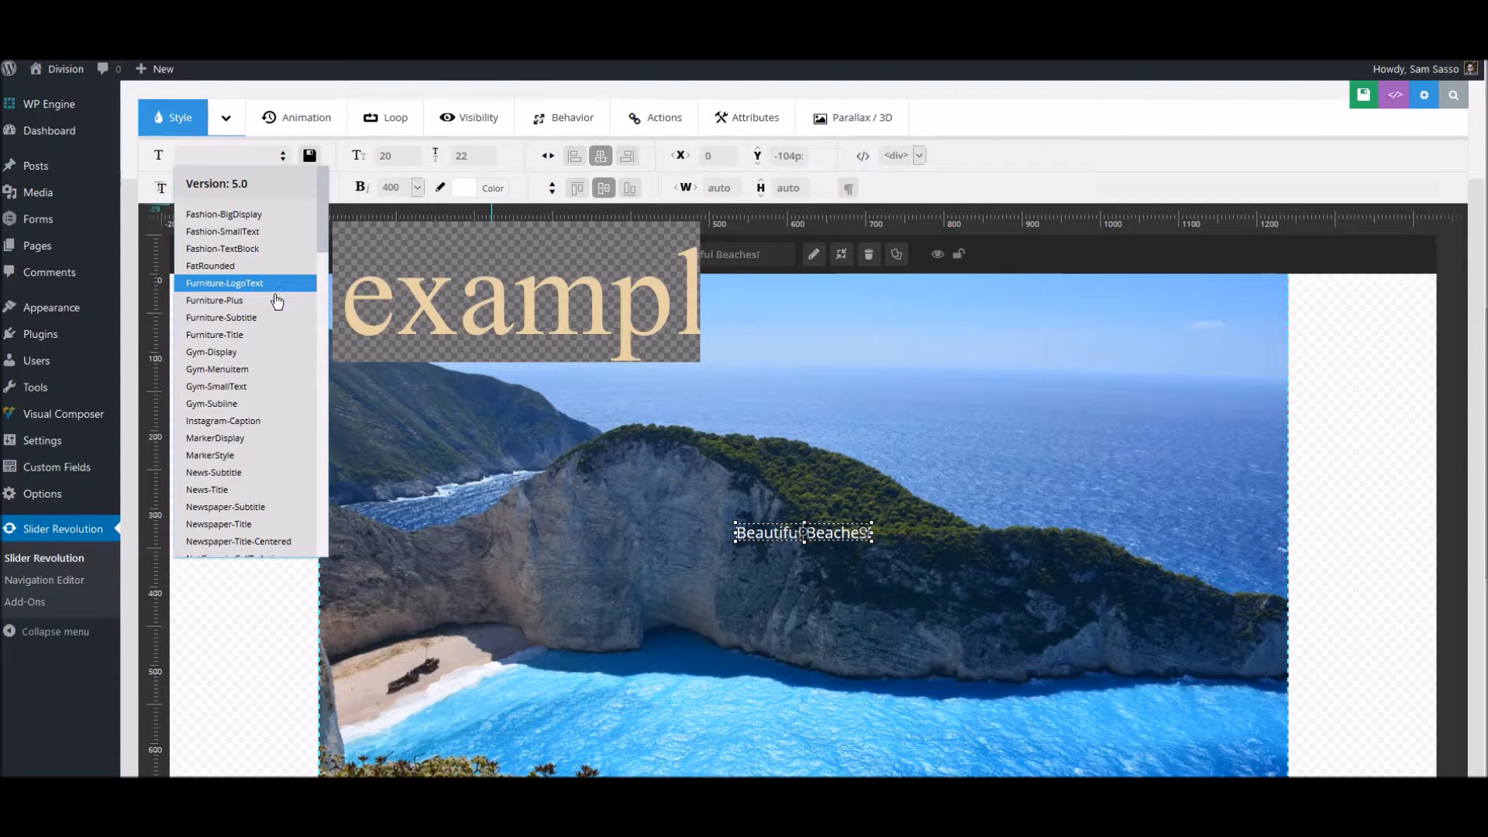
pyautogui.scroll(-1, 258, 434)
pyautogui.click(258, 443)
pyautogui.scroll(-4, 258, 442)
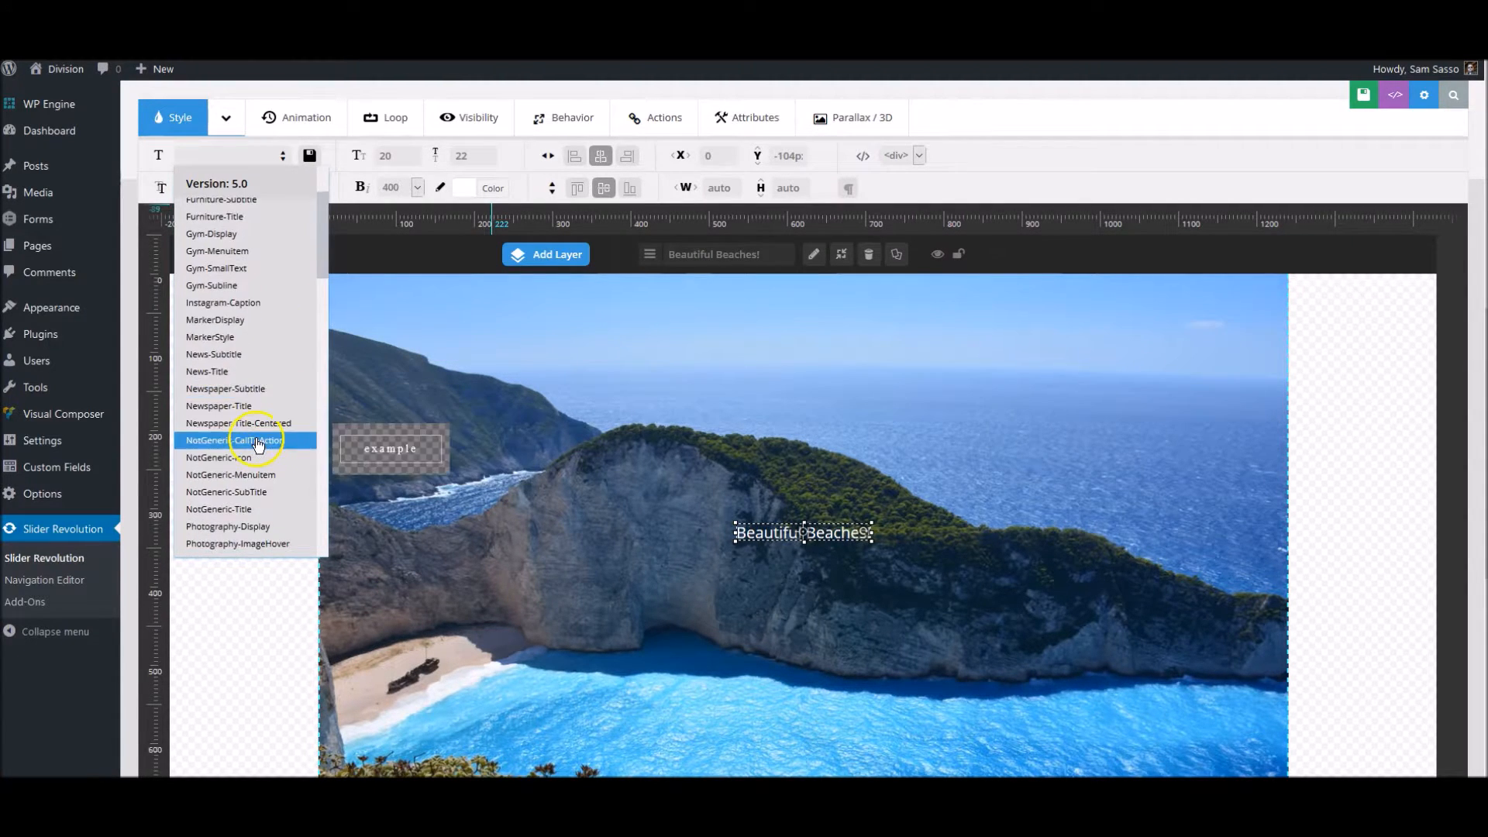
pyautogui.click(995, 113)
# - Set the caption's font family to Open Sans
pyautogui.click(313, 194)
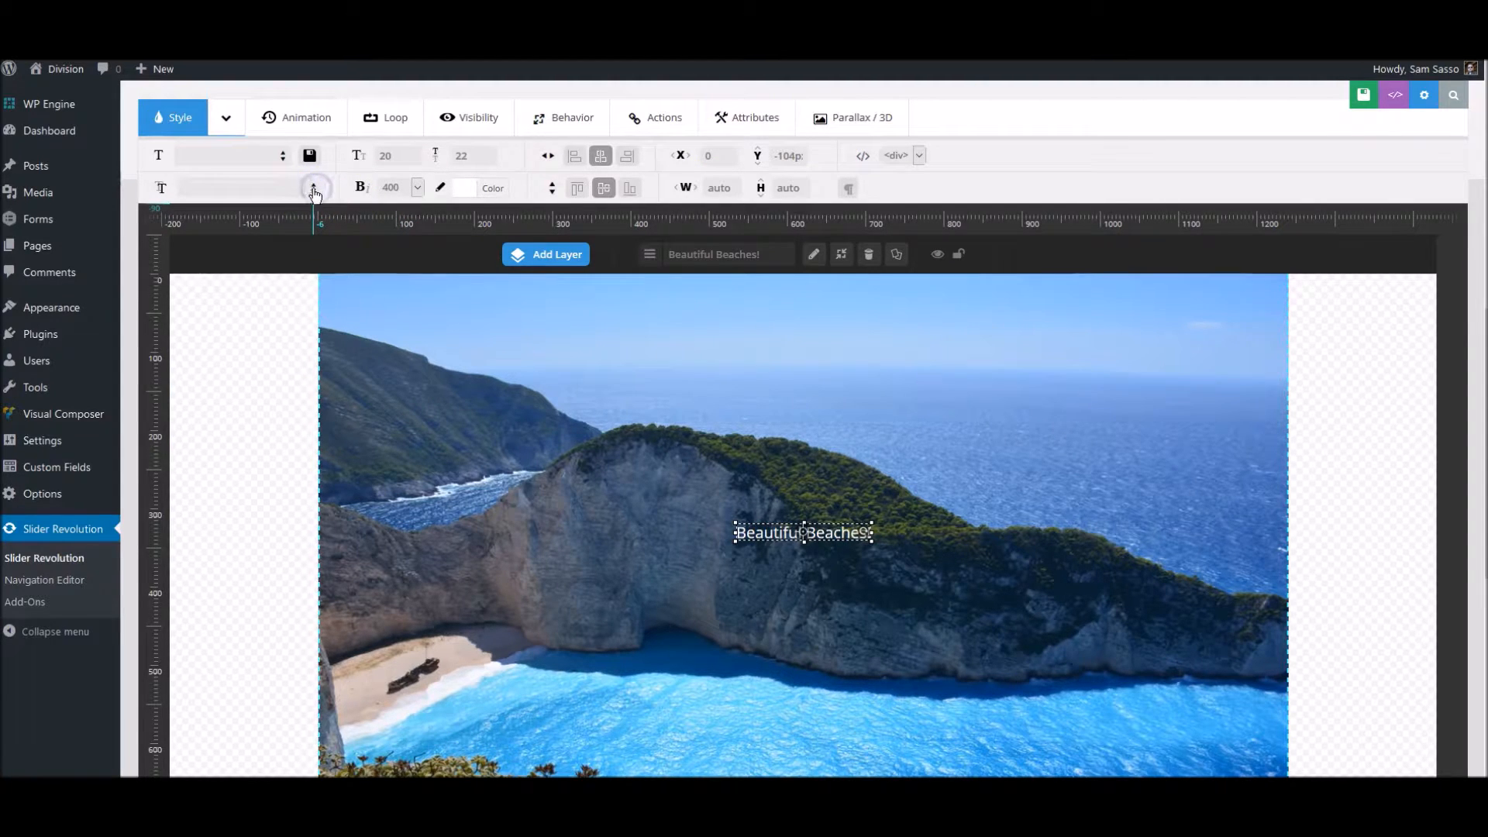
pyautogui.click(283, 188)
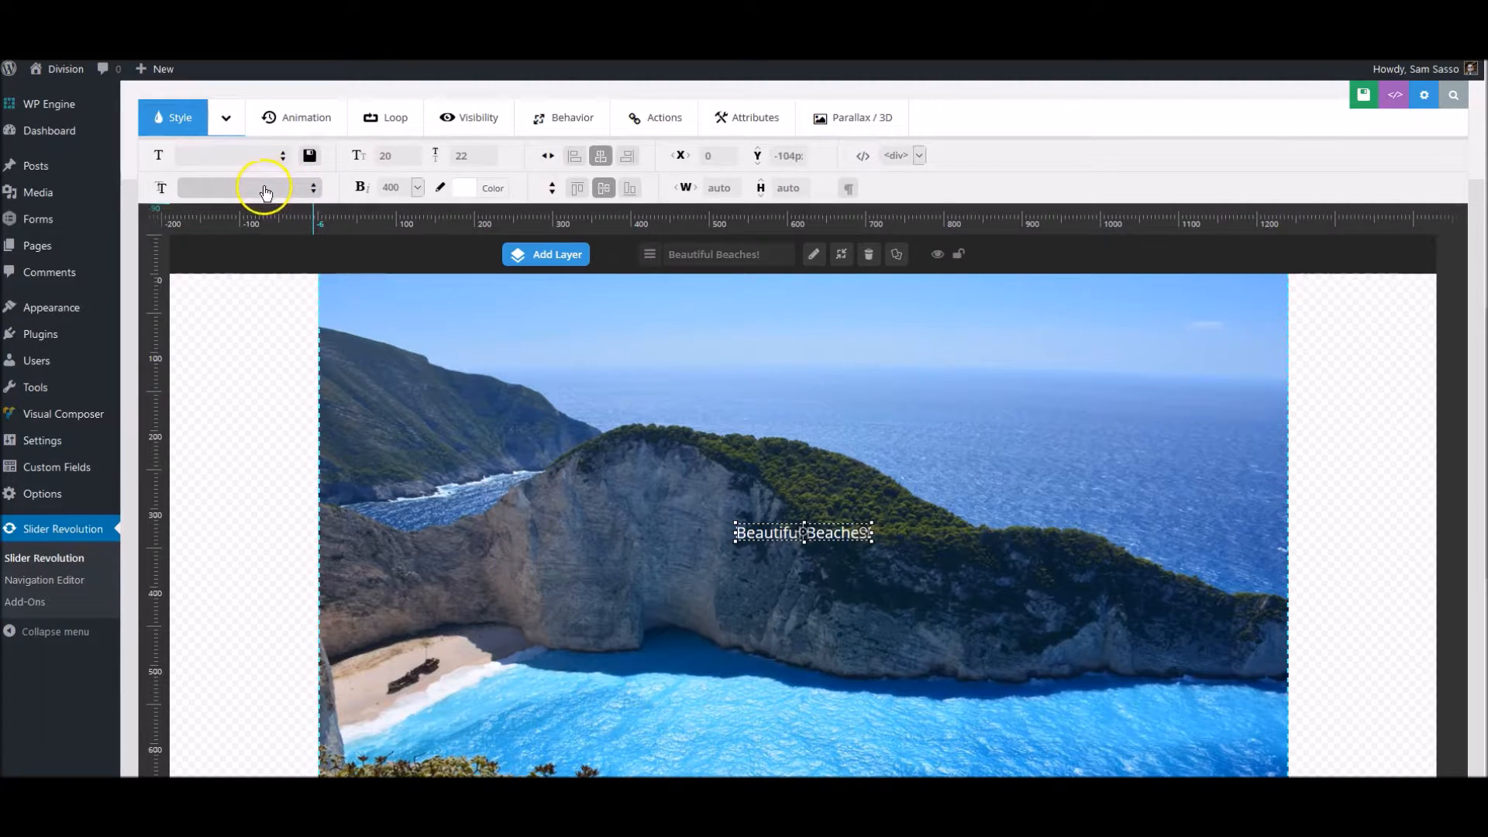
pyautogui.click(281, 190)
pyautogui.click(208, 189)
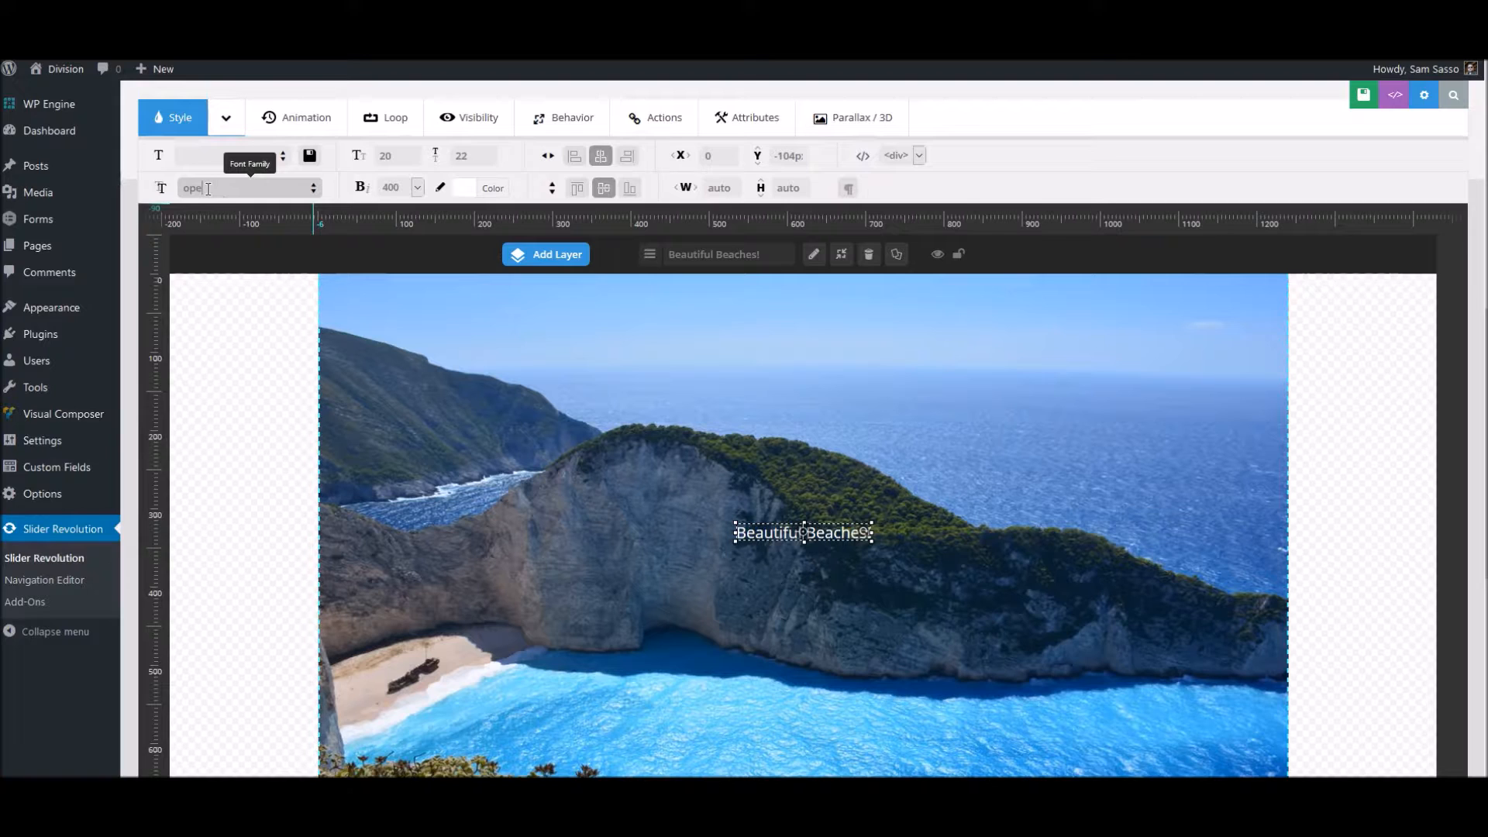
pyautogui.write('opens')
pyautogui.click(224, 191)
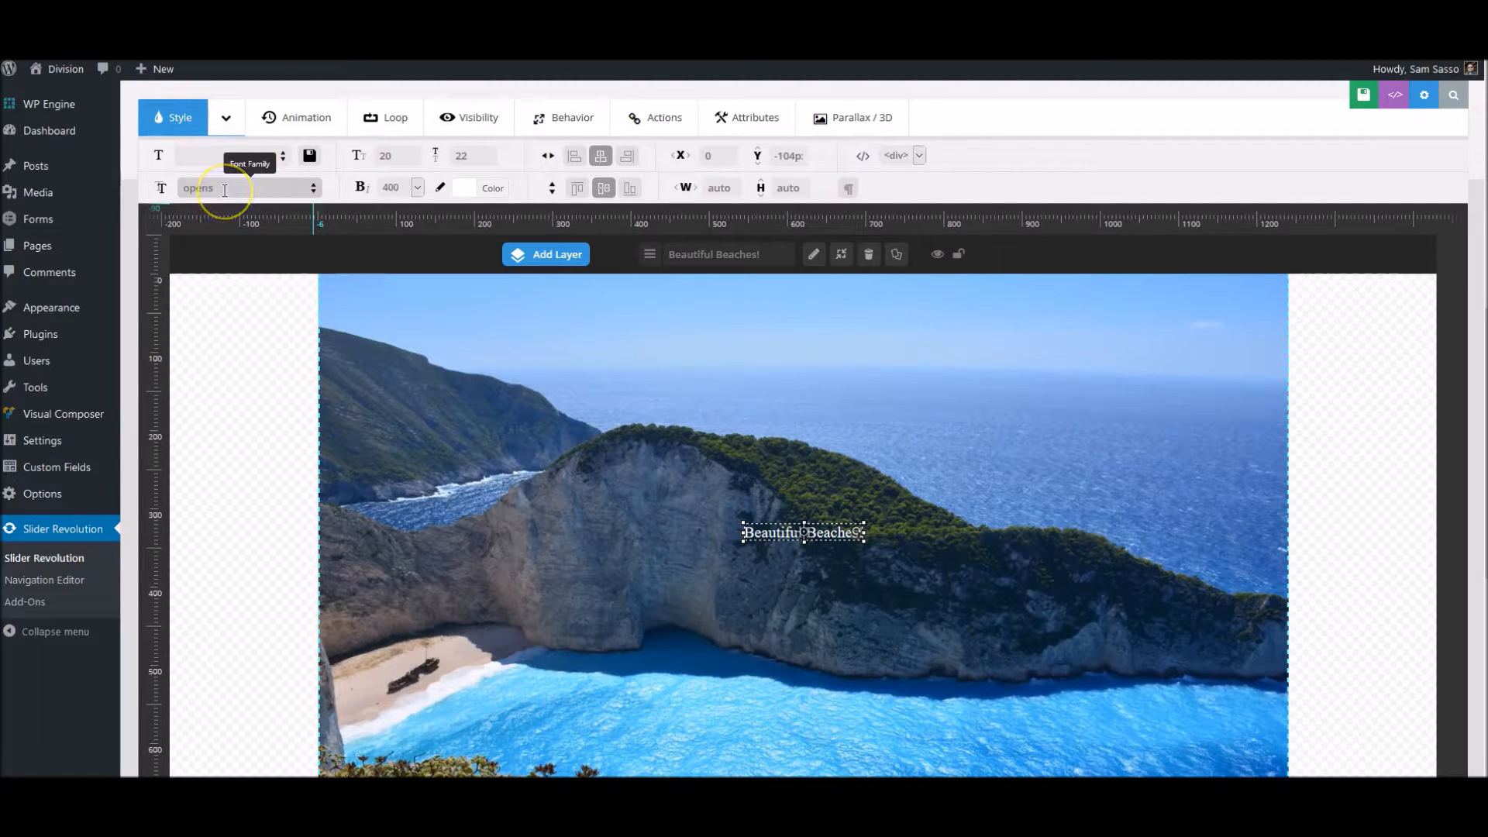
pyautogui.click(241, 251)
pyautogui.click(241, 248)
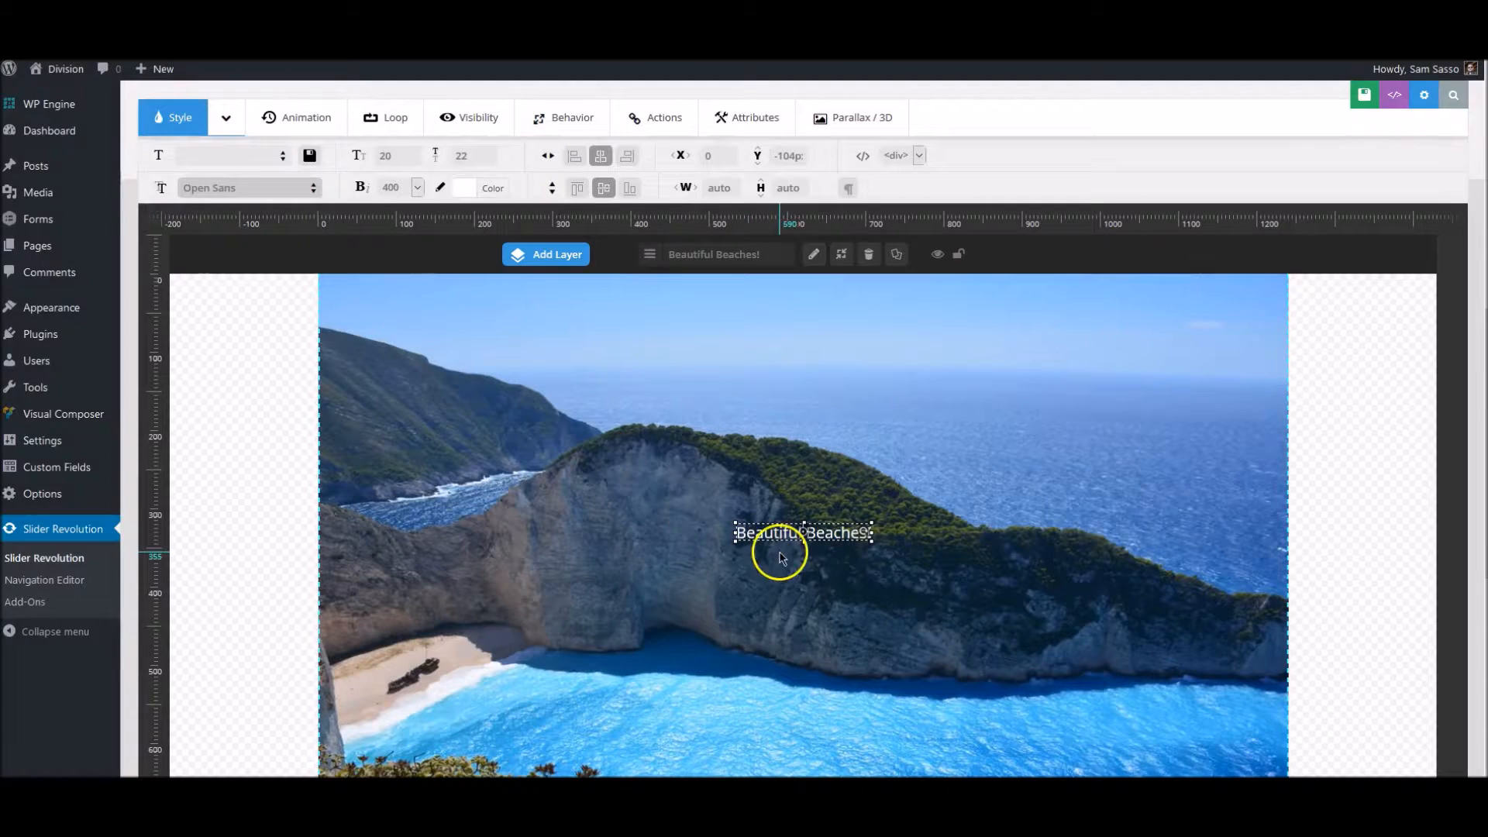
# - Set the caption's font size and line height to 80 px each, and center it horizontally again
pyautogui.click(402, 160)
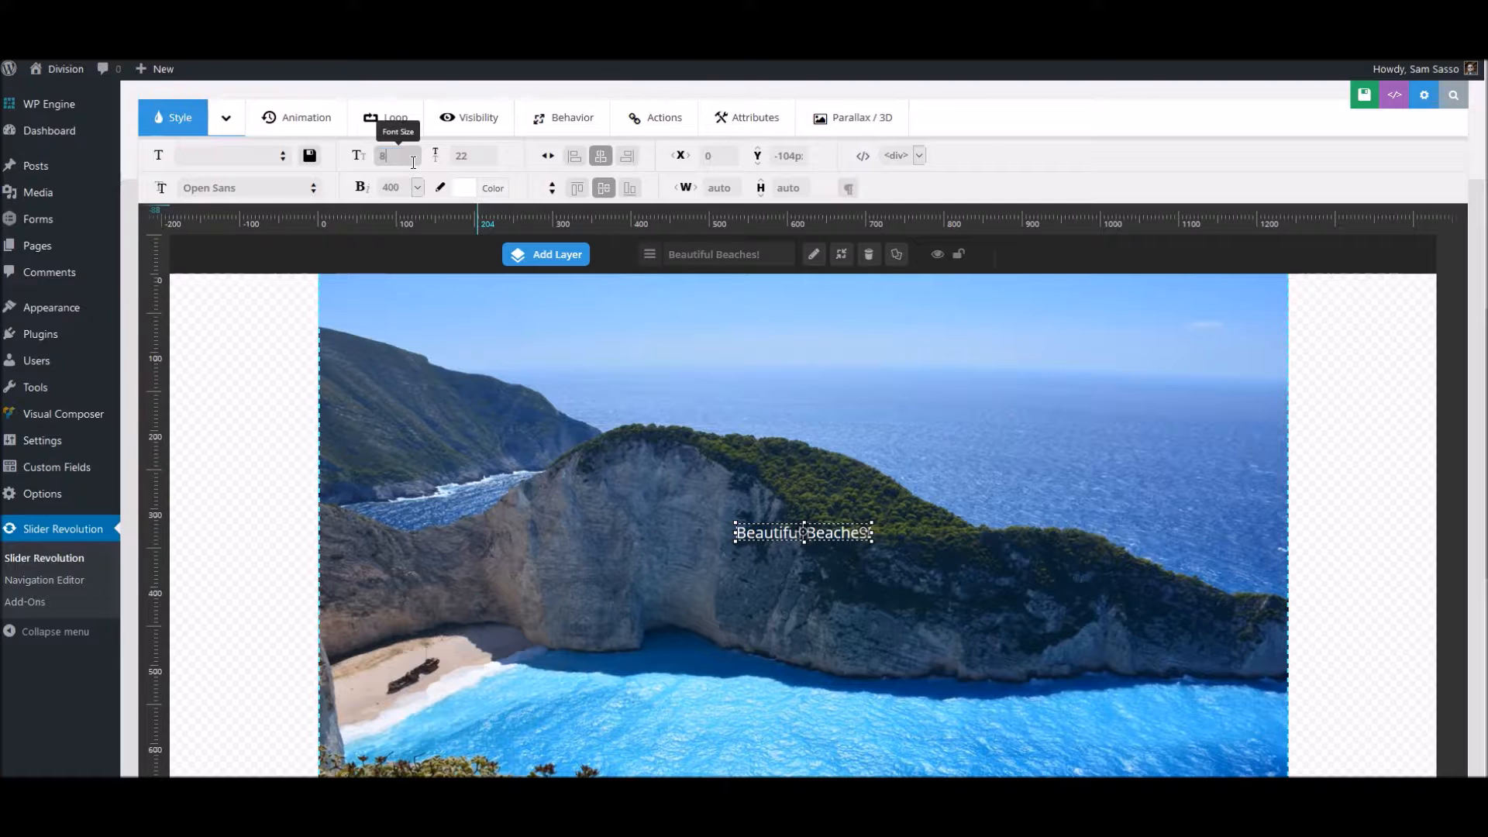
pyautogui.click(969, 155)
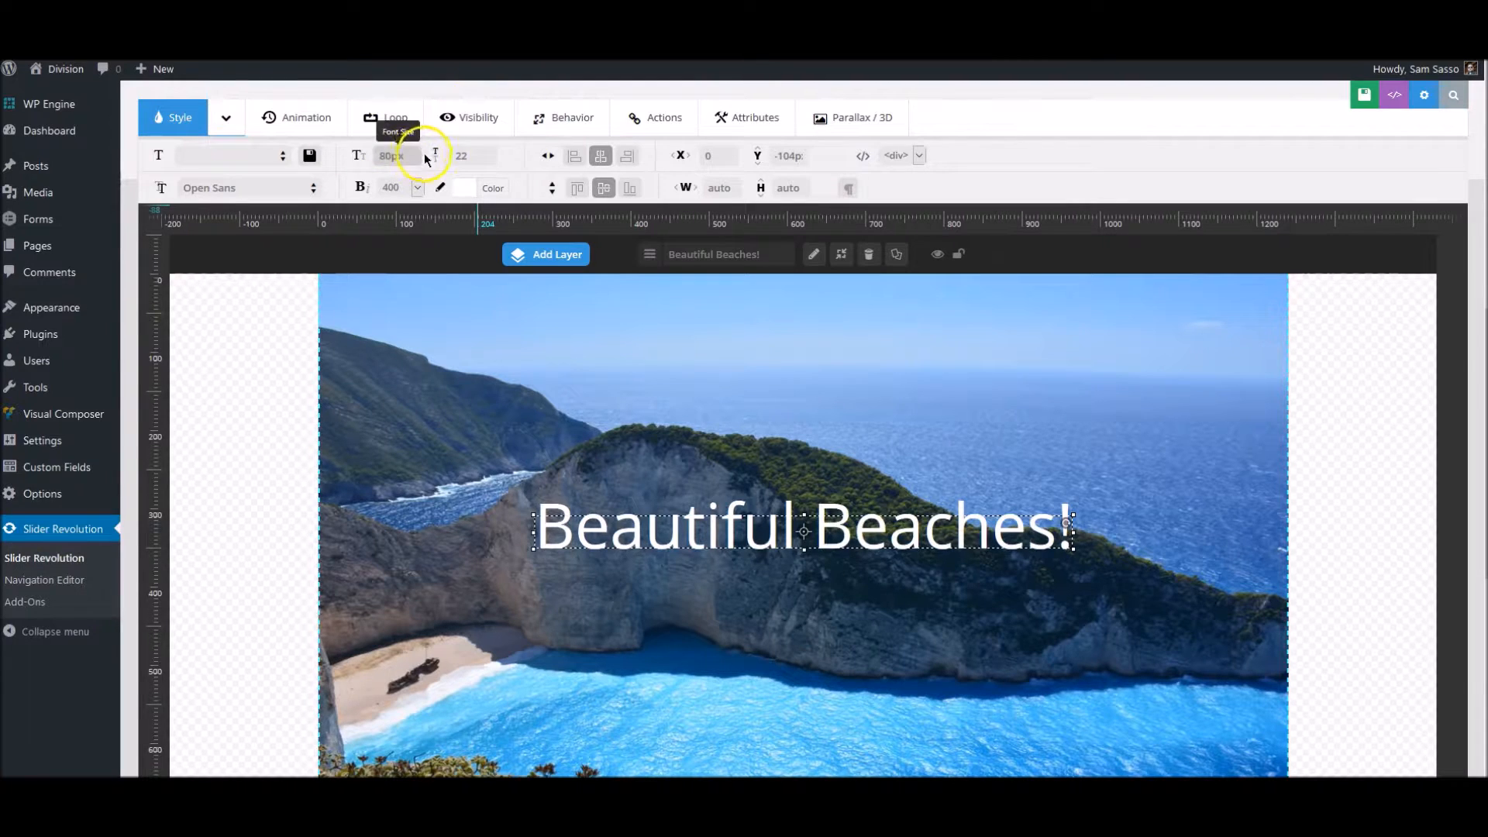
pyautogui.click(461, 156)
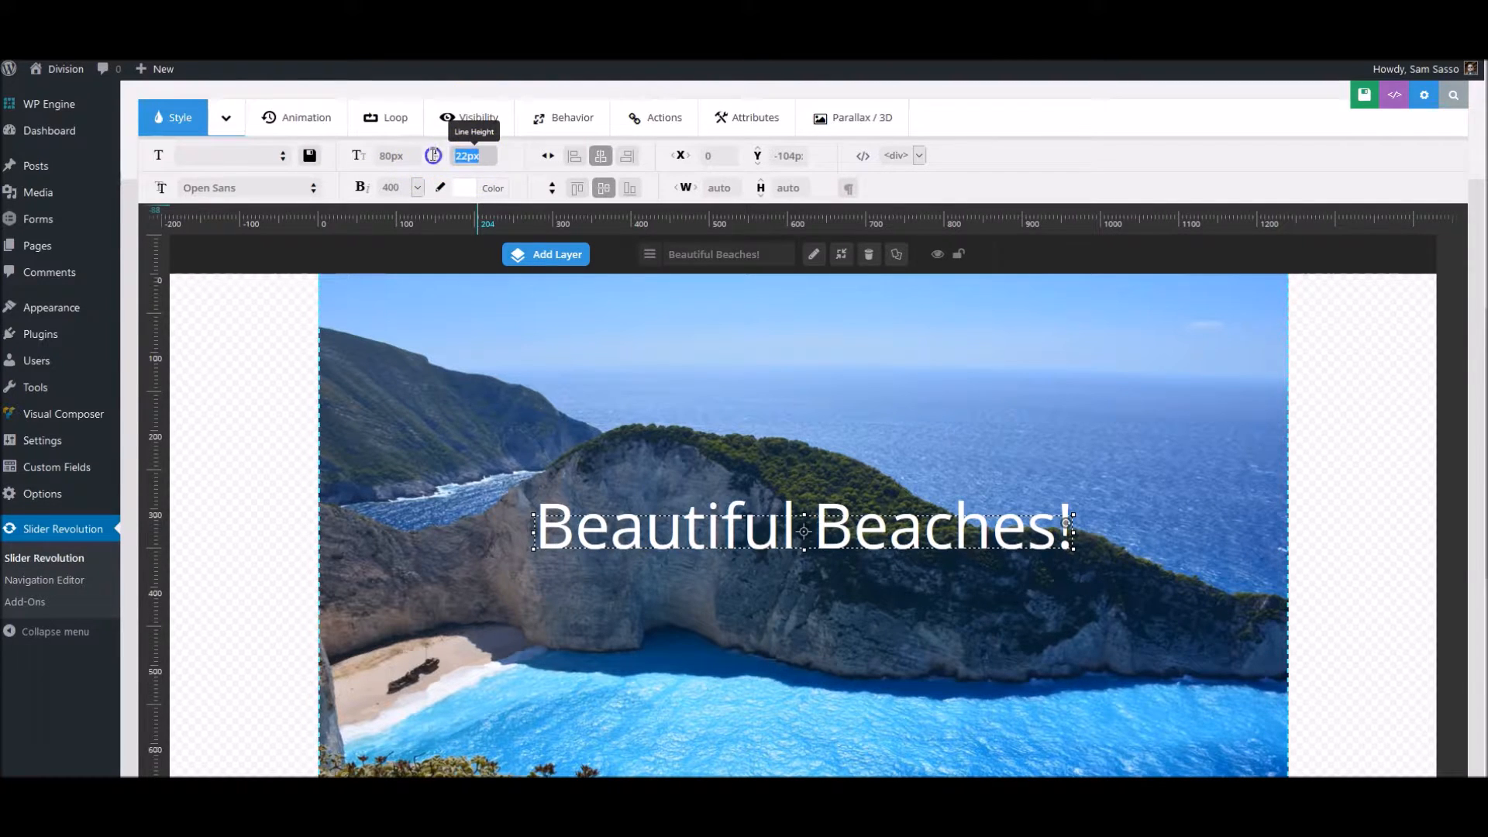
pyautogui.write('80')
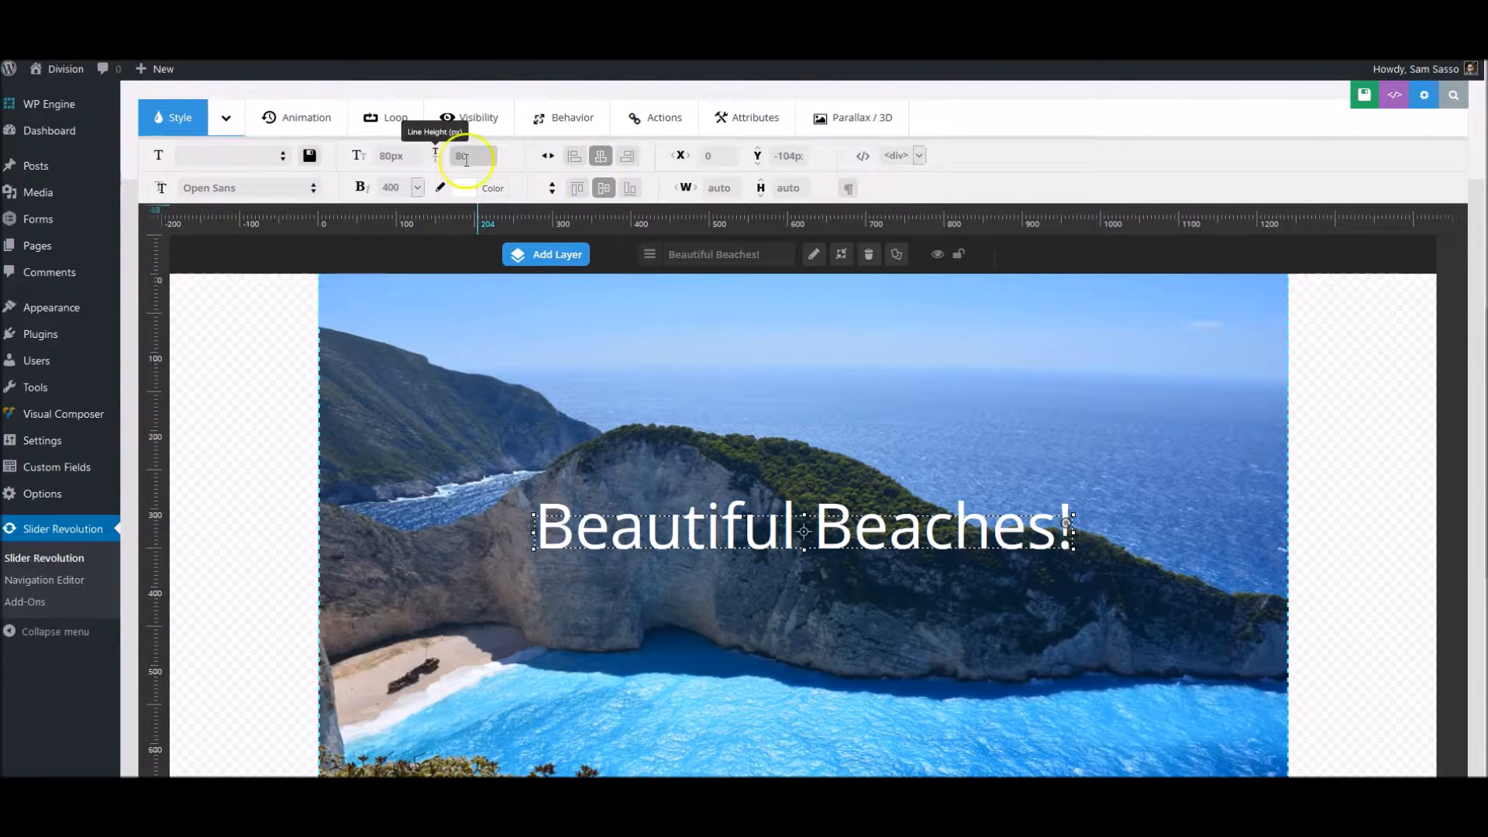
pyautogui.click(1015, 158)
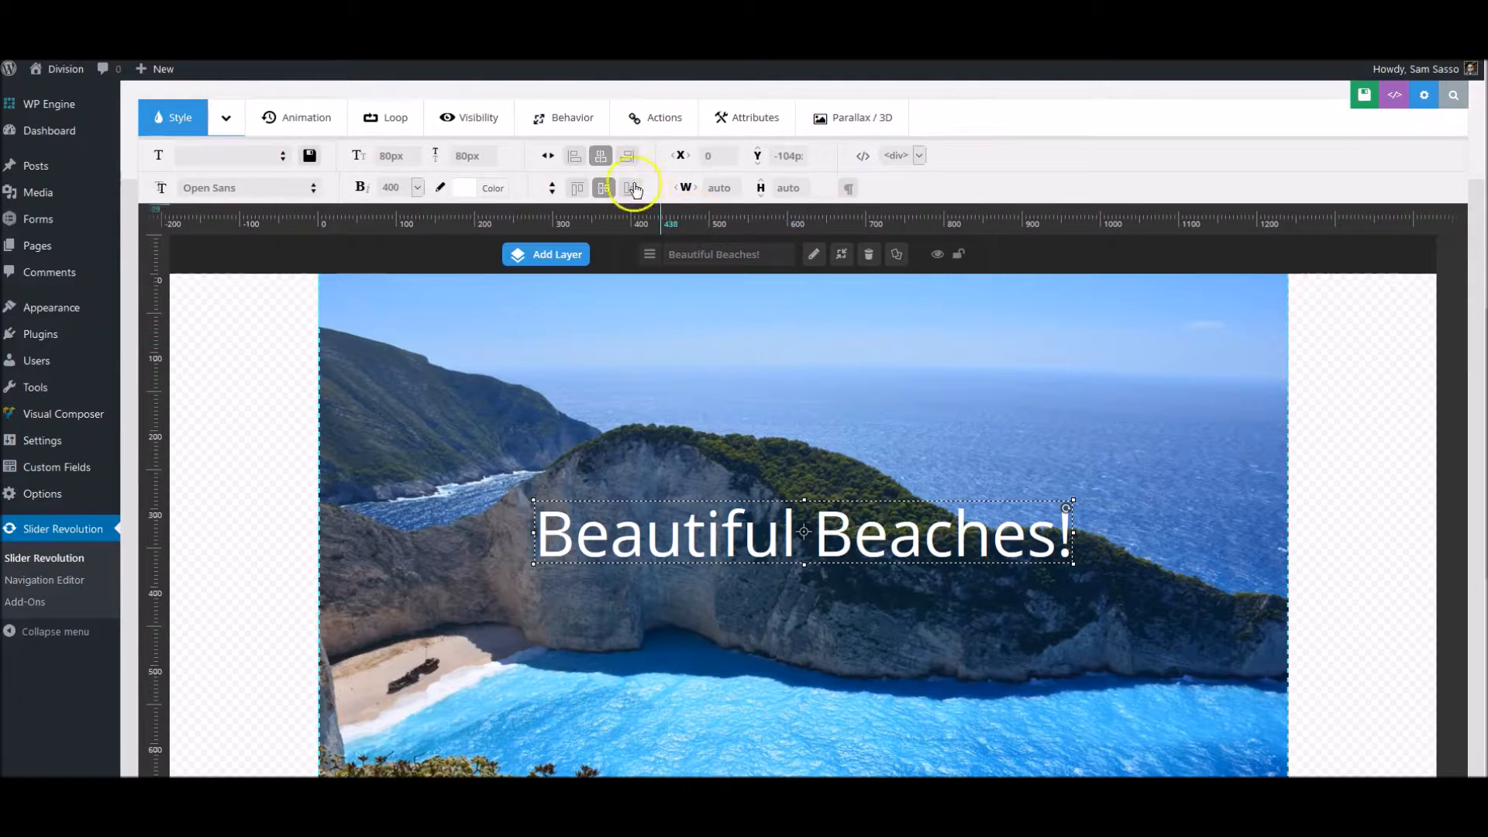
pyautogui.click(604, 159)
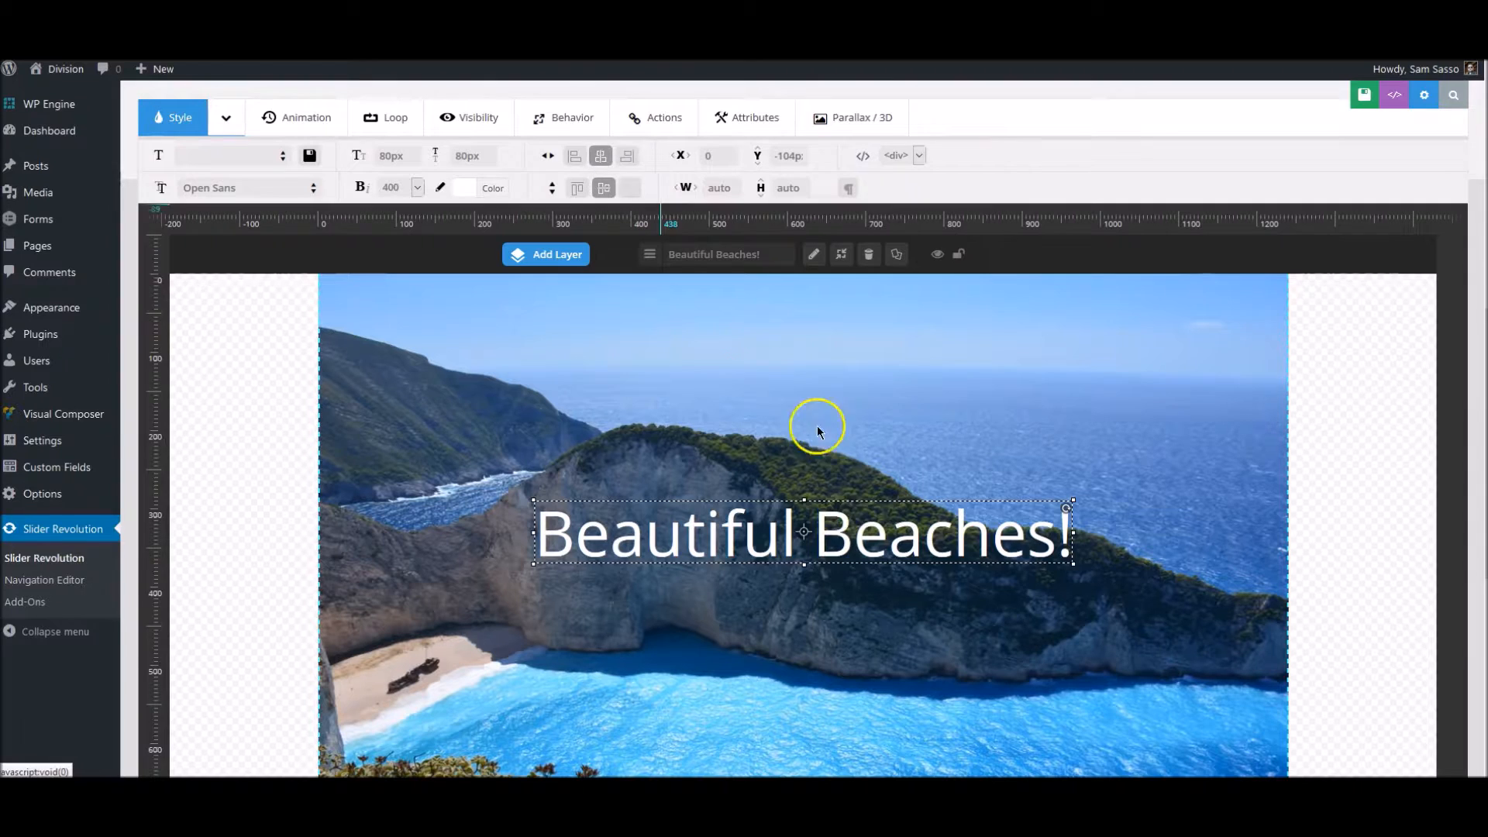
# - Set the font weight of the "Beautiful Beaches!" caption to 700
pyautogui.scroll(-1, 936, 509)
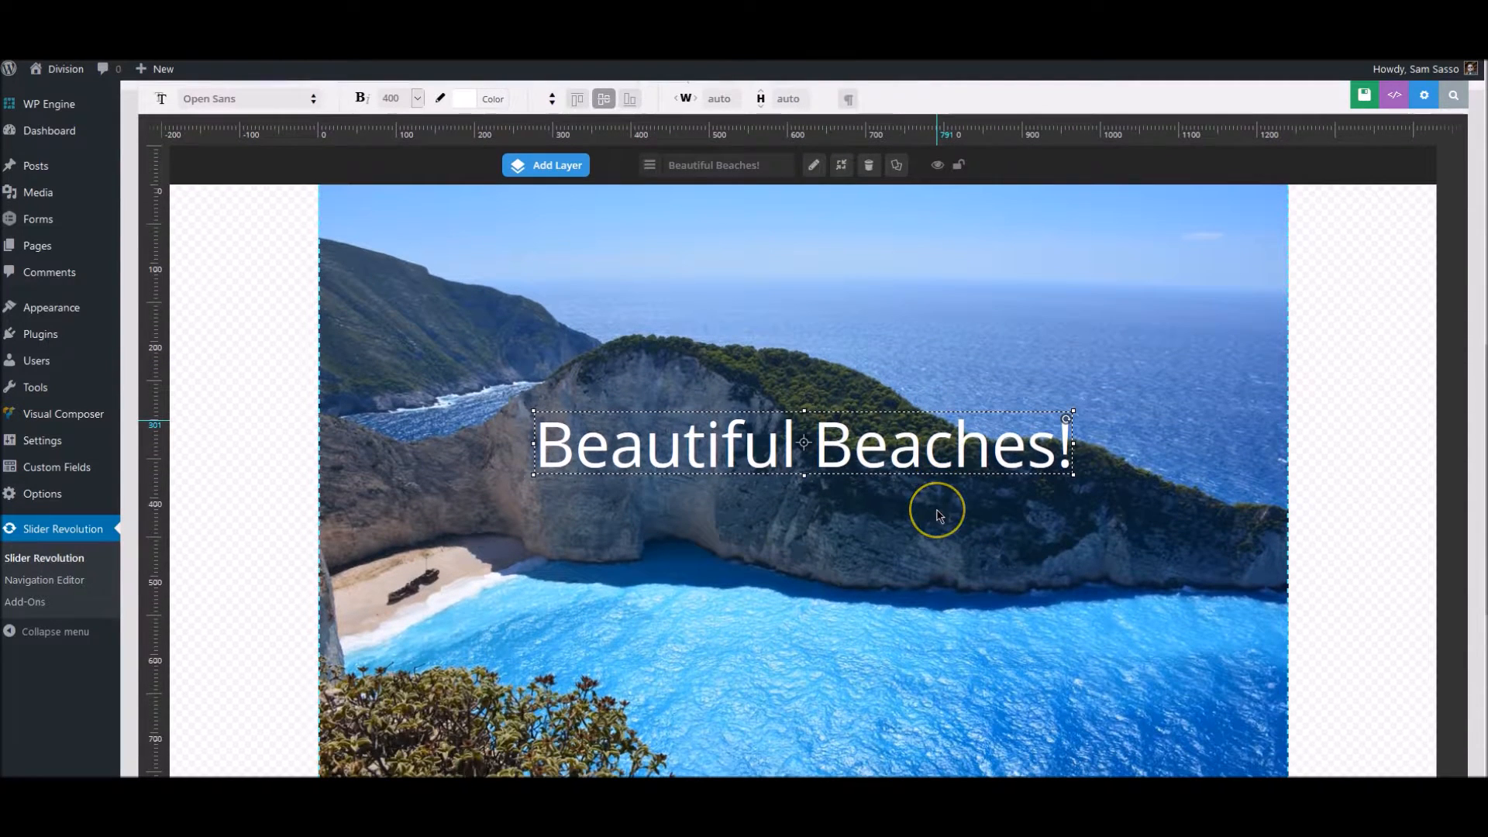
pyautogui.scroll(2, 937, 509)
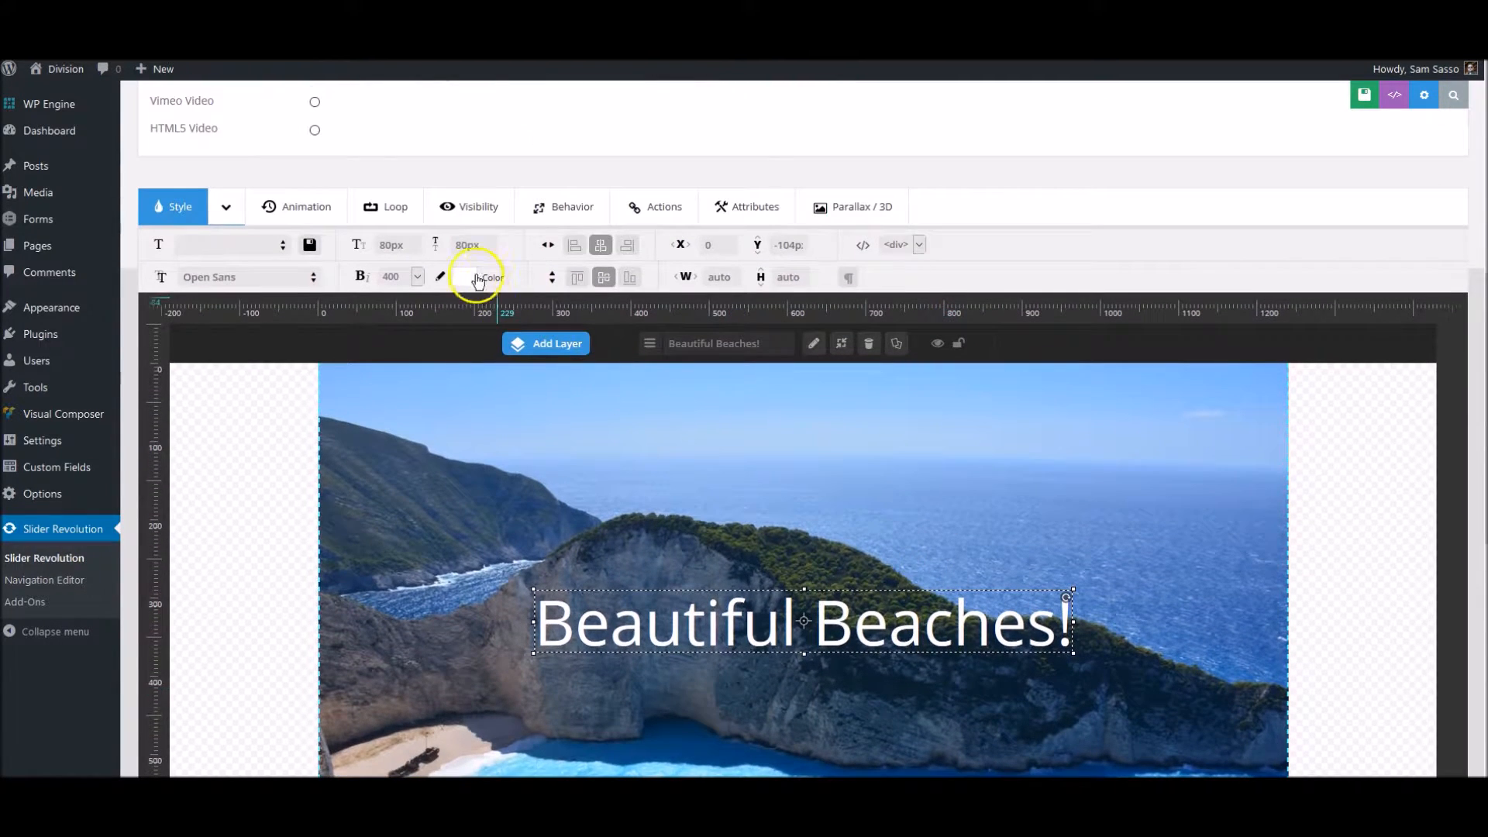
pyautogui.click(417, 277)
pyautogui.click(411, 334)
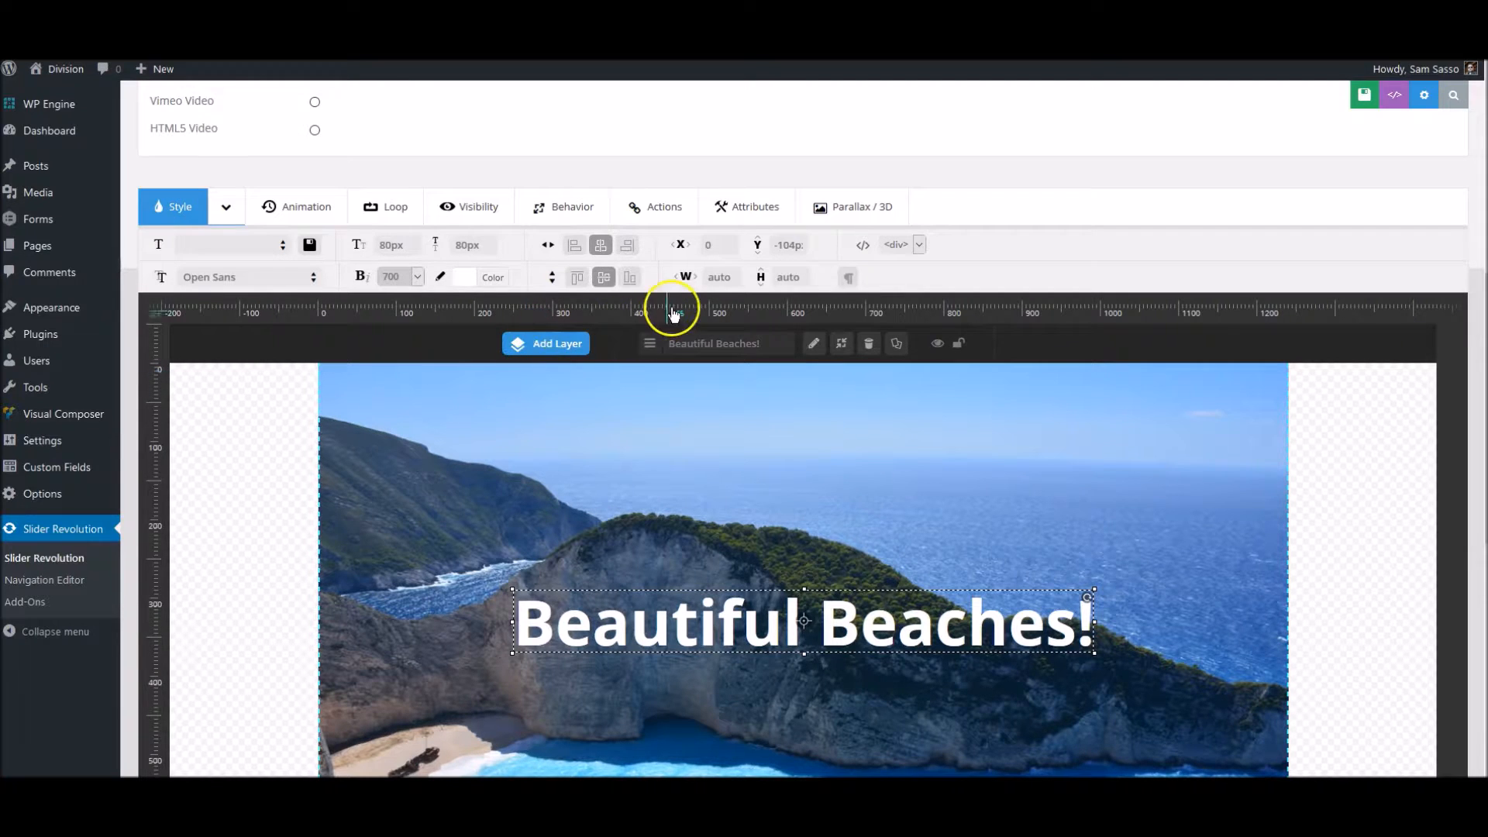
# - Try the RotateInFormZero and LettersFlyInFromLeft incoming animation templates on the "Beautiful Beaches!" caption
pyautogui.scroll(-1, 981, 276)
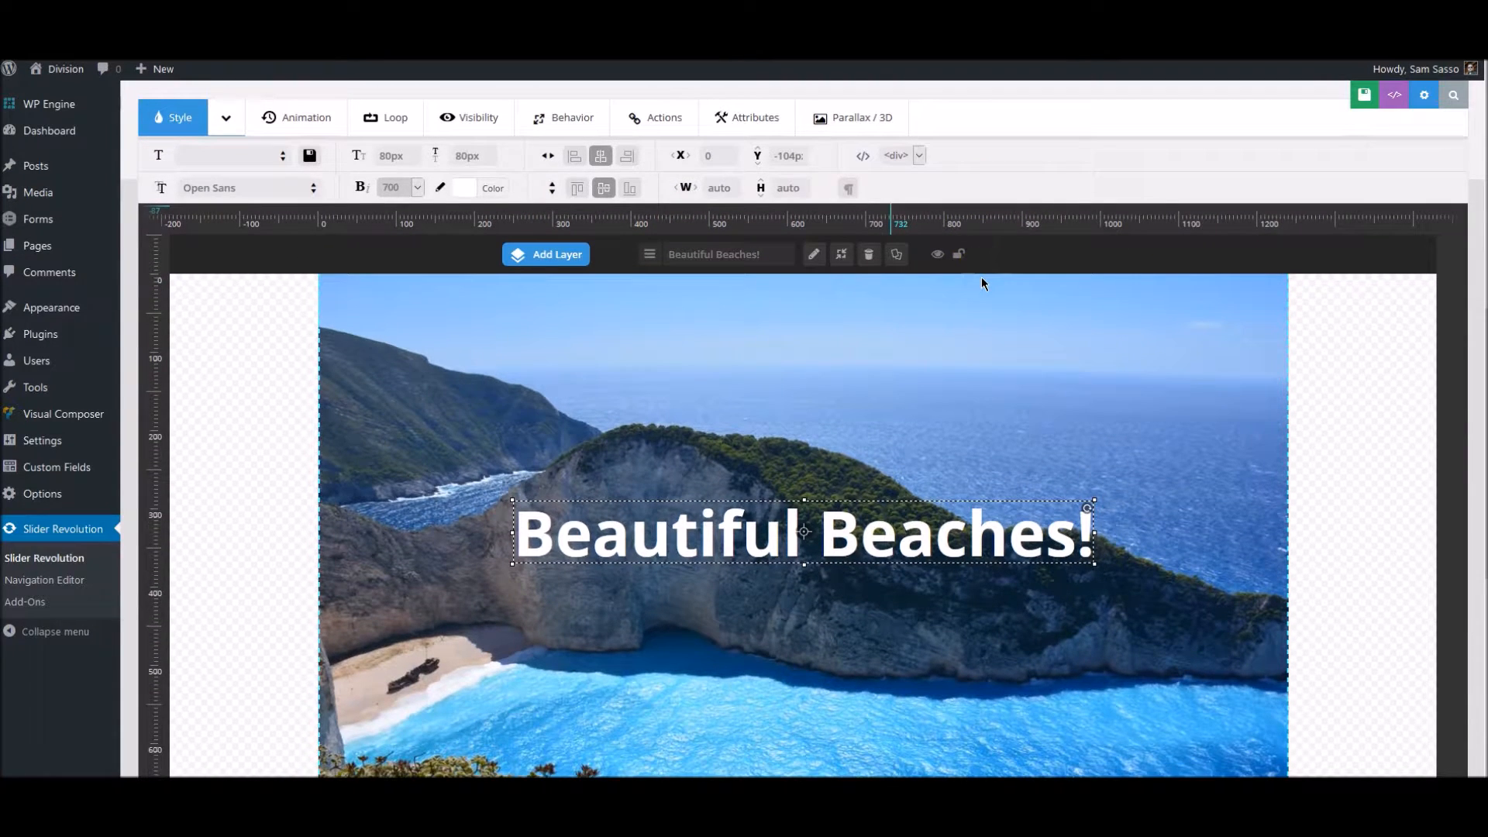
pyautogui.click(314, 131)
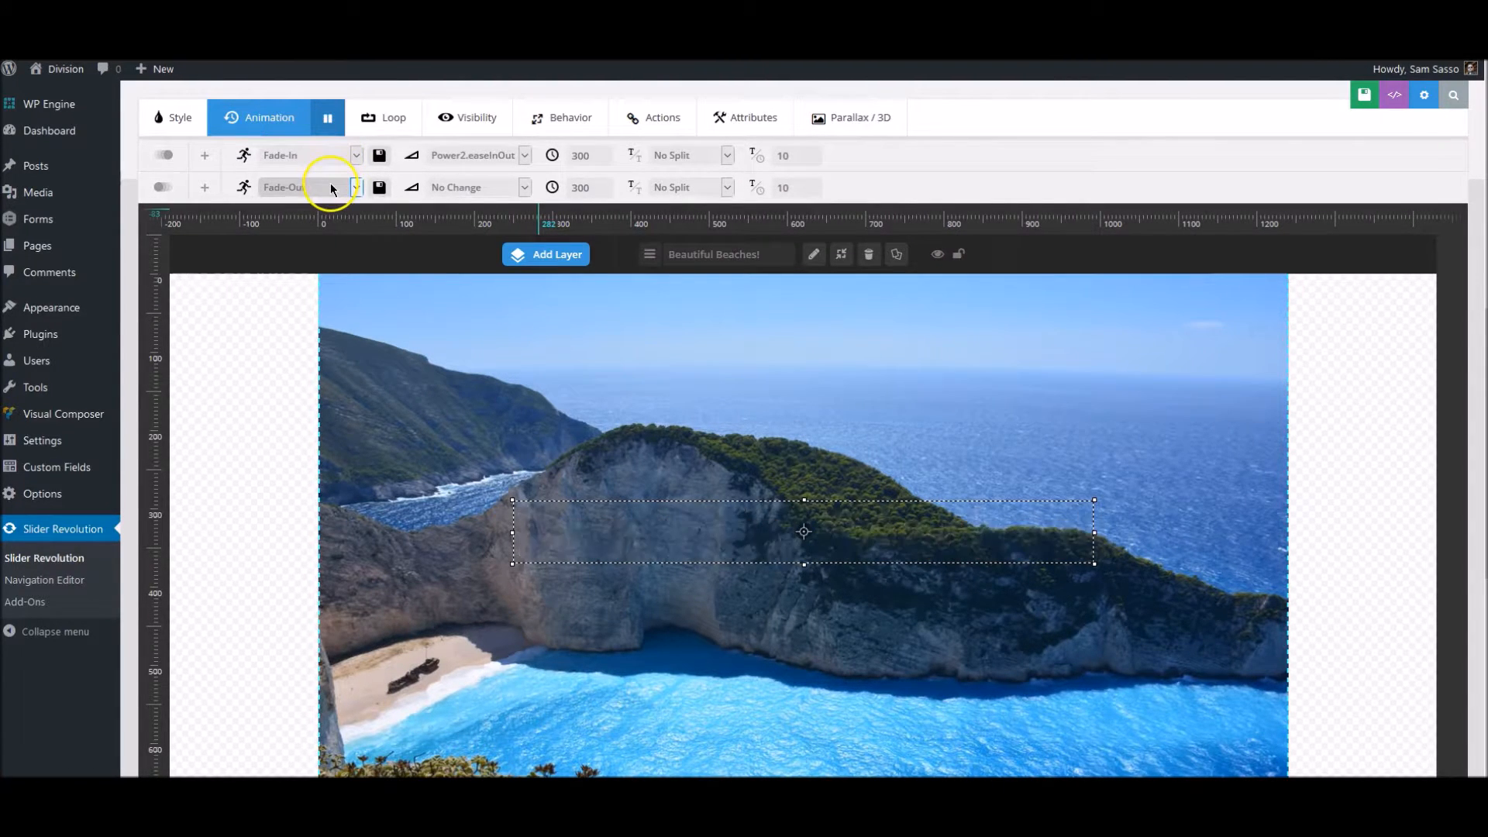
pyautogui.click(356, 157)
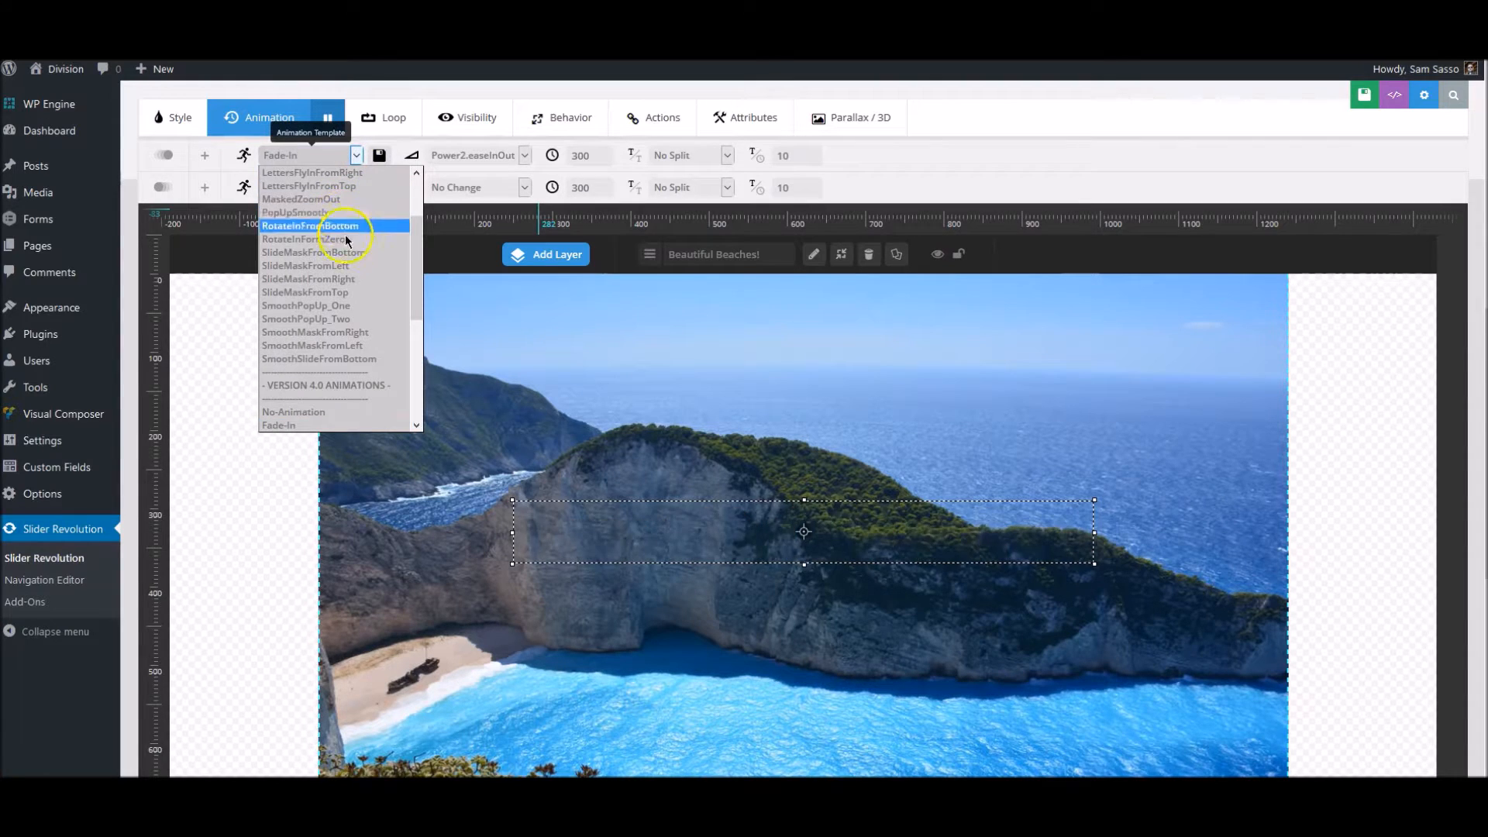
pyautogui.click(347, 247)
pyautogui.click(316, 208)
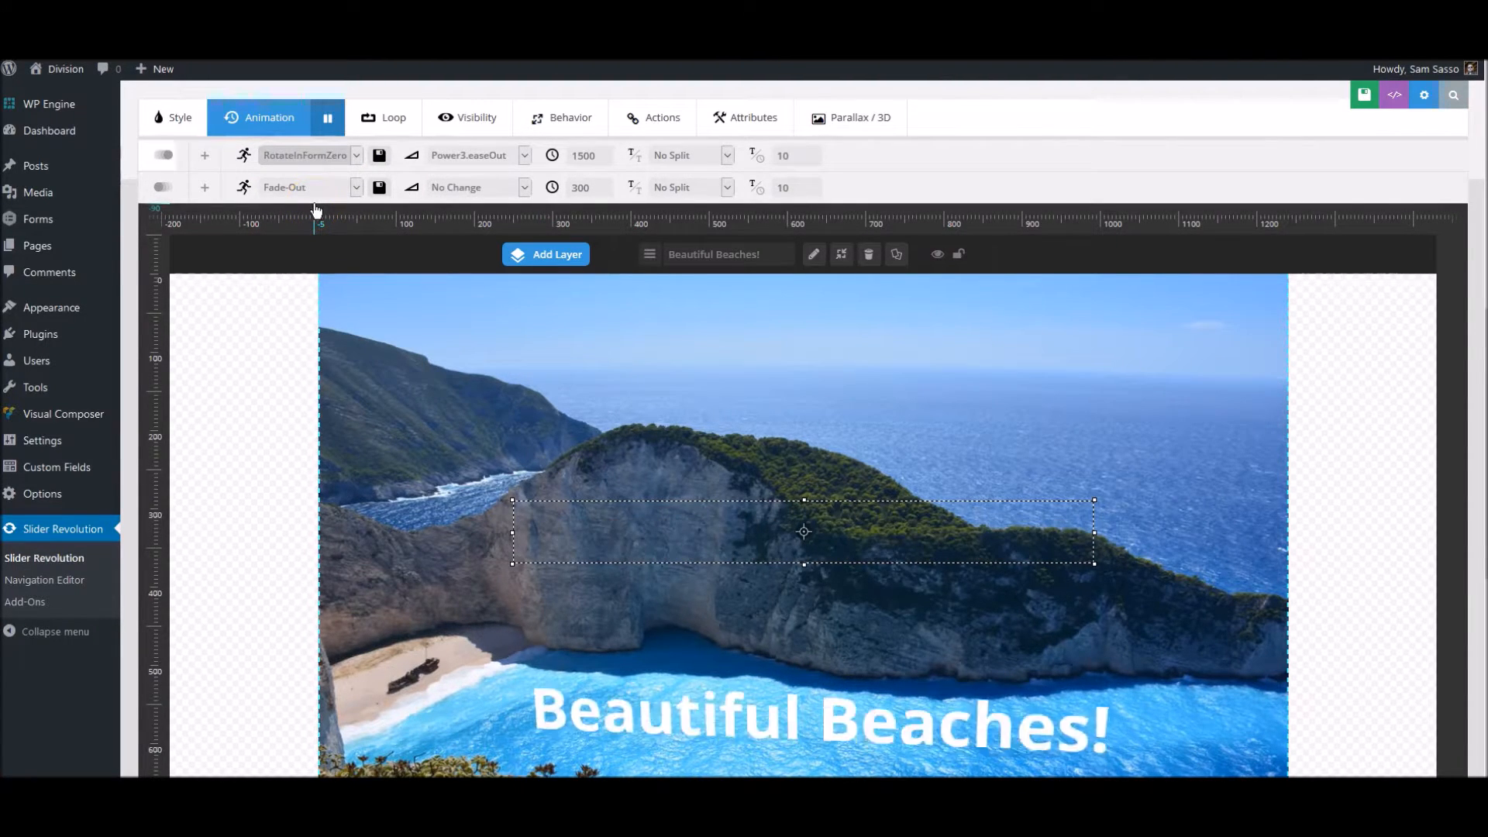
pyautogui.click(333, 157)
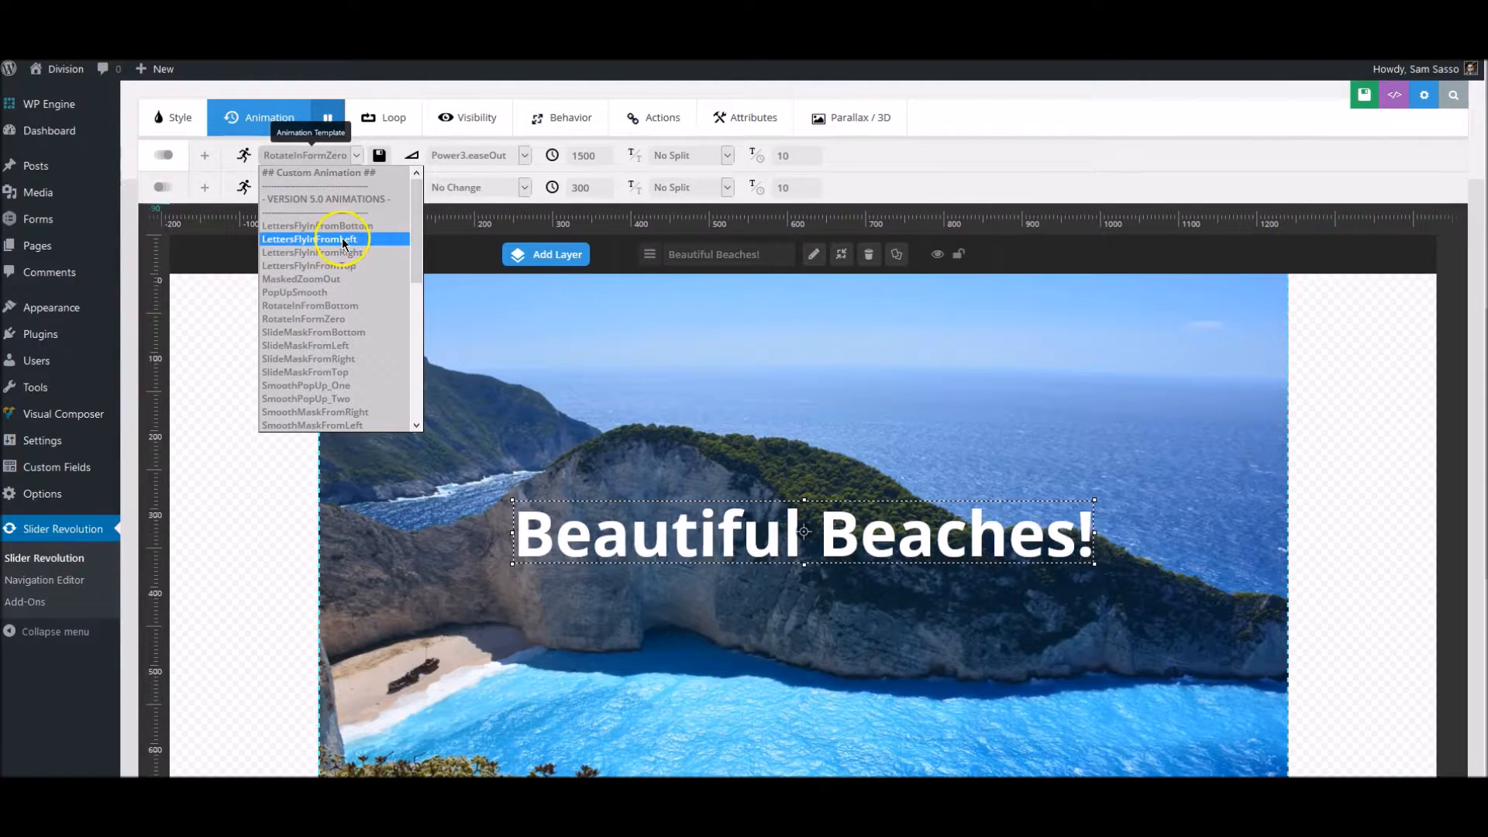
pyautogui.click(345, 241)
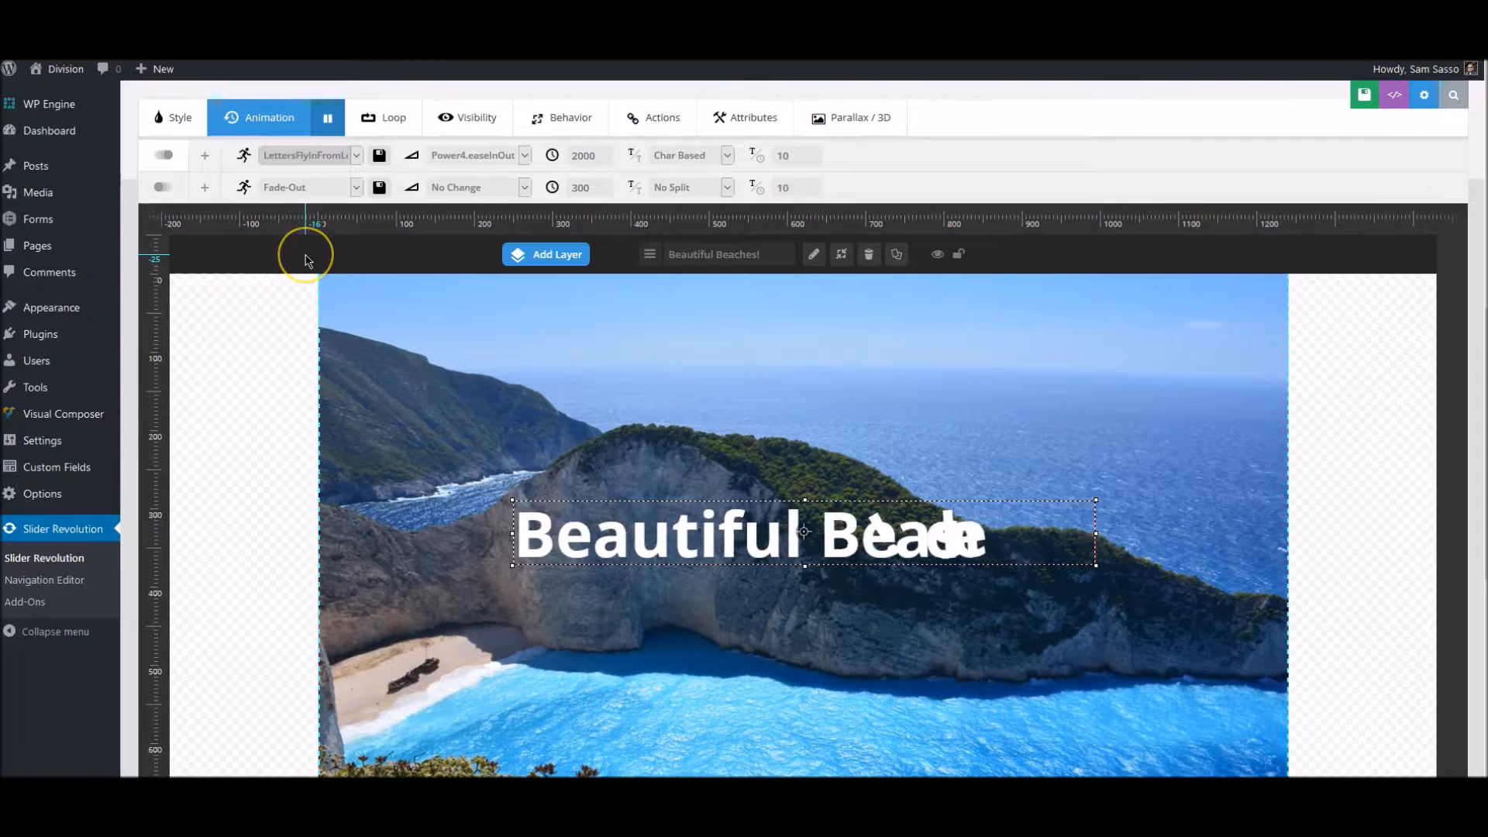
# - Set the incoming animation template of the "Beautiful Beaches!" caption to PopUpSmooth
pyautogui.click(325, 159)
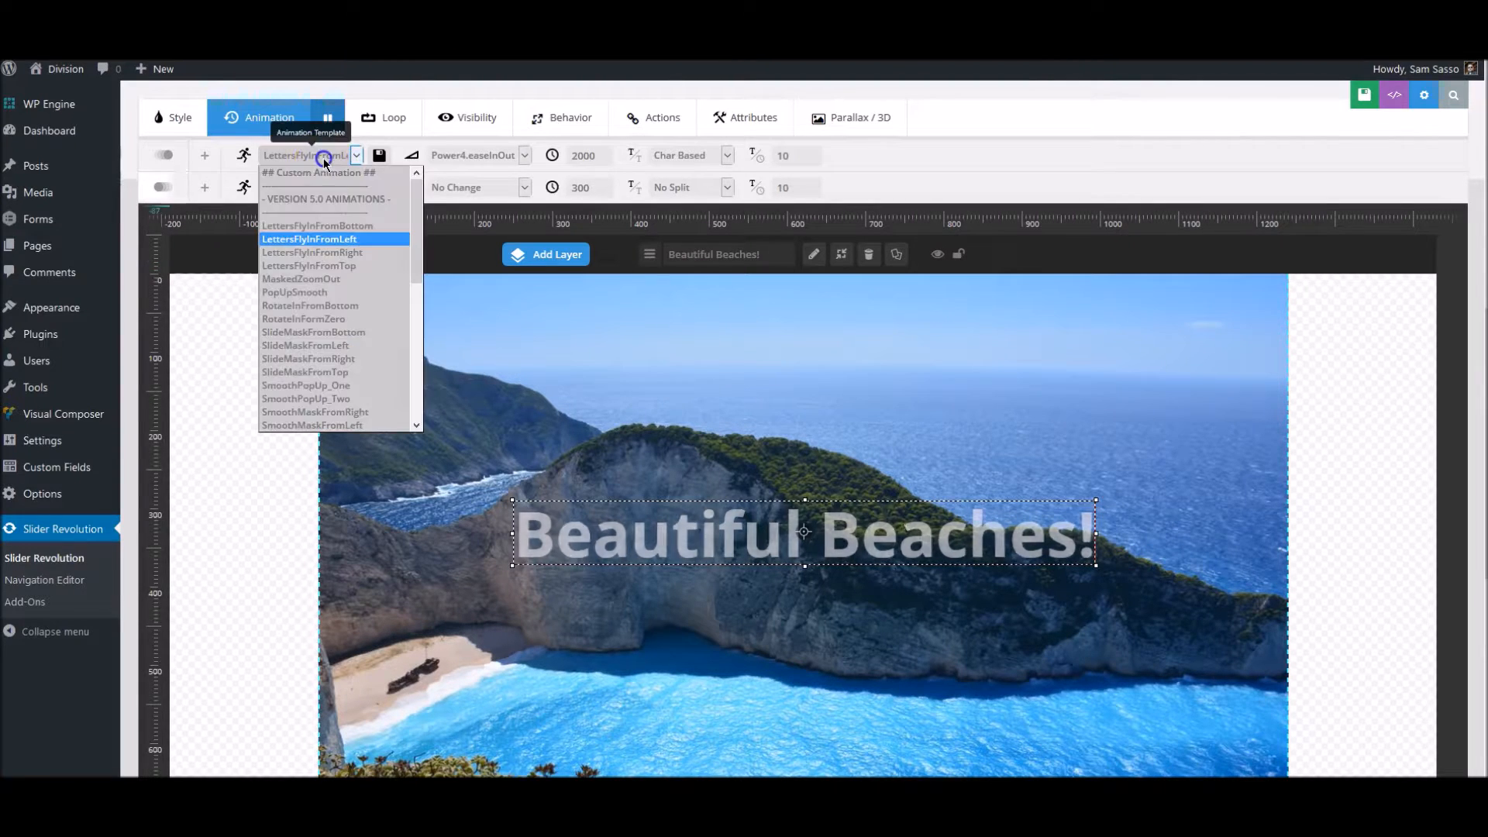
pyautogui.click(329, 292)
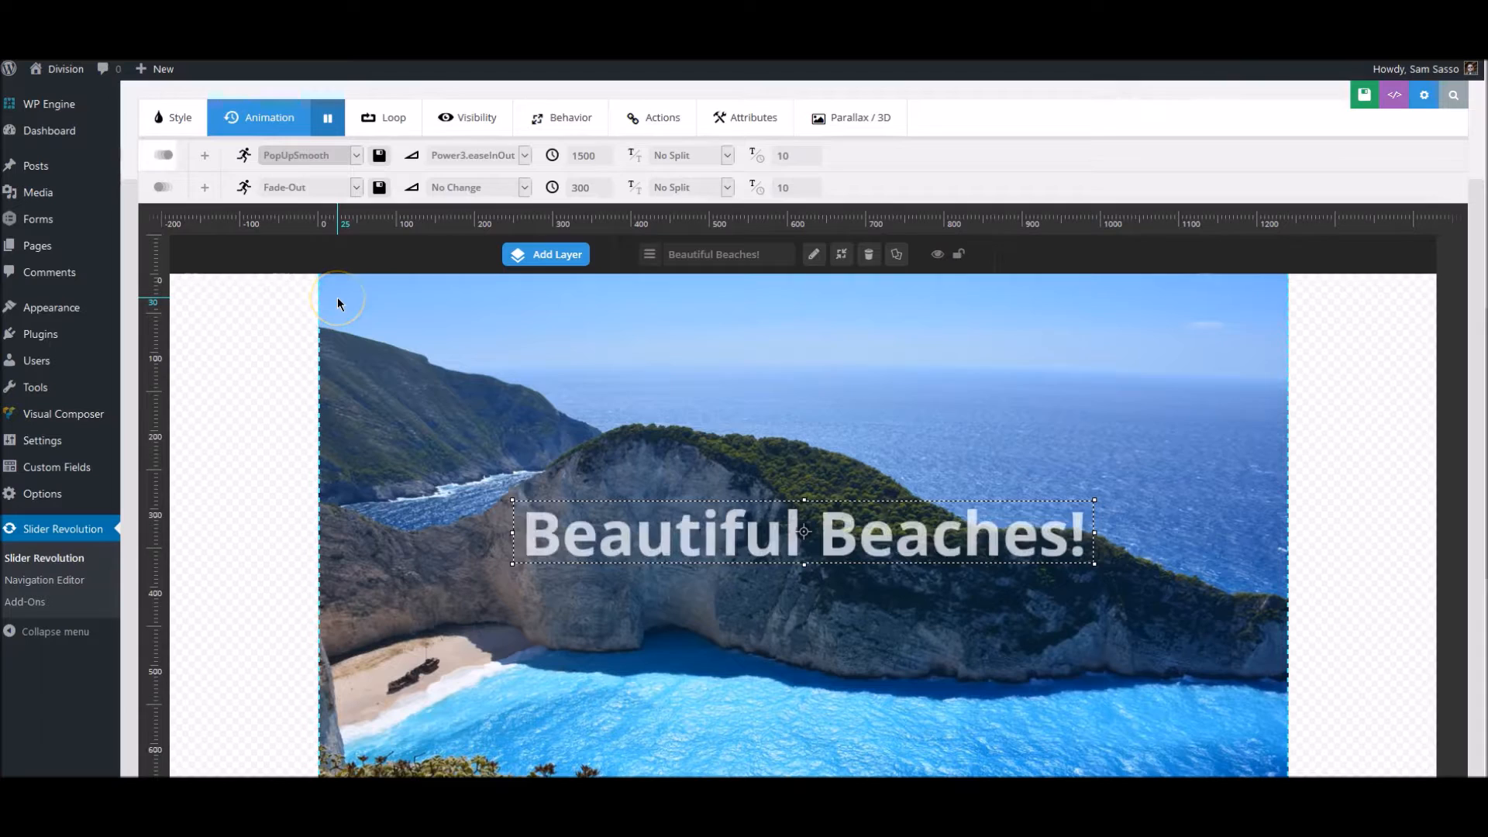
# - Start adding a button layer and choose orange as the background color of its idle state
pyautogui.click(561, 261)
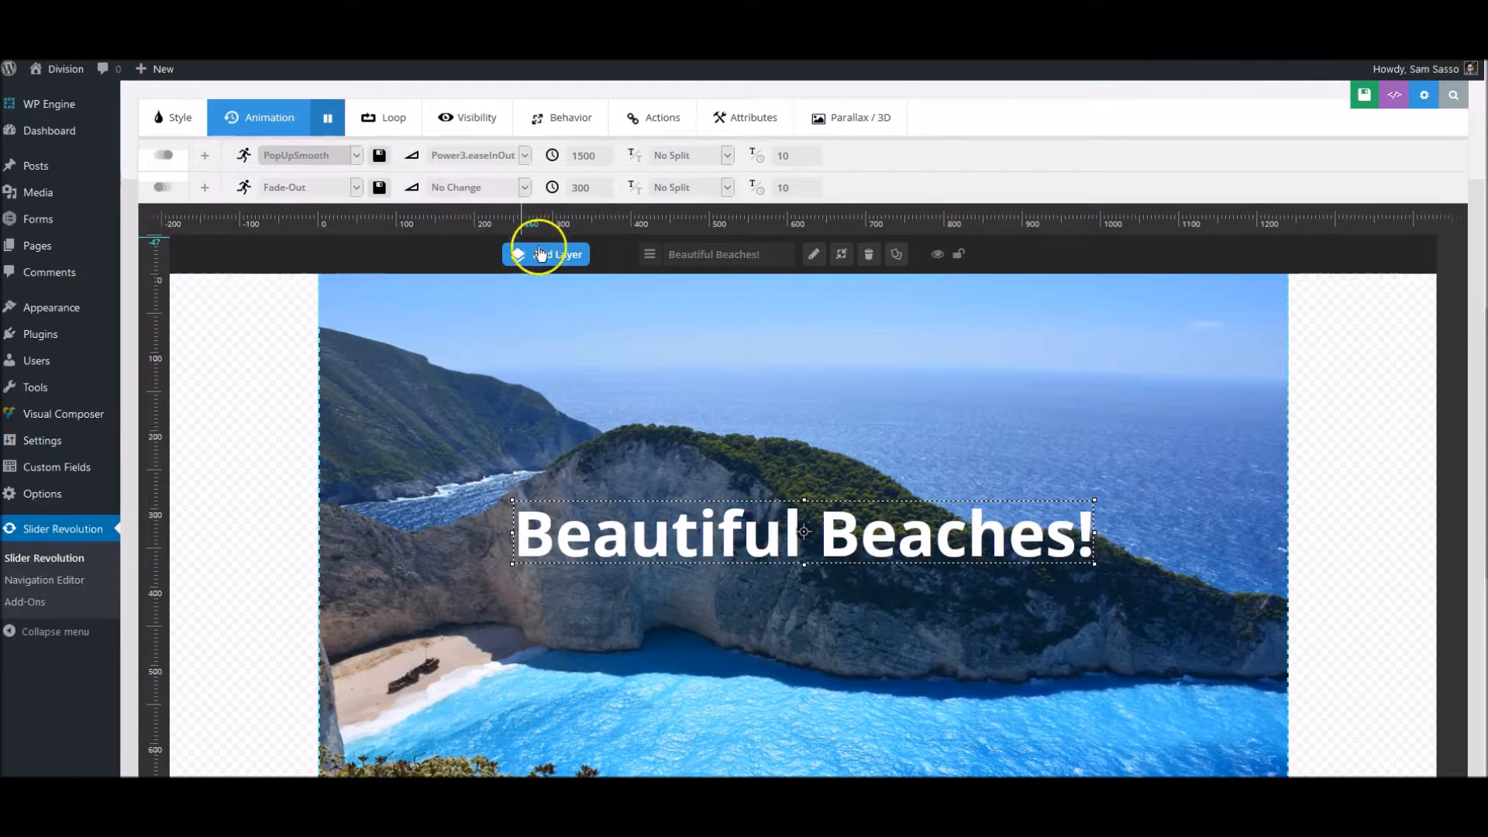
pyautogui.moveTo(544, 247)
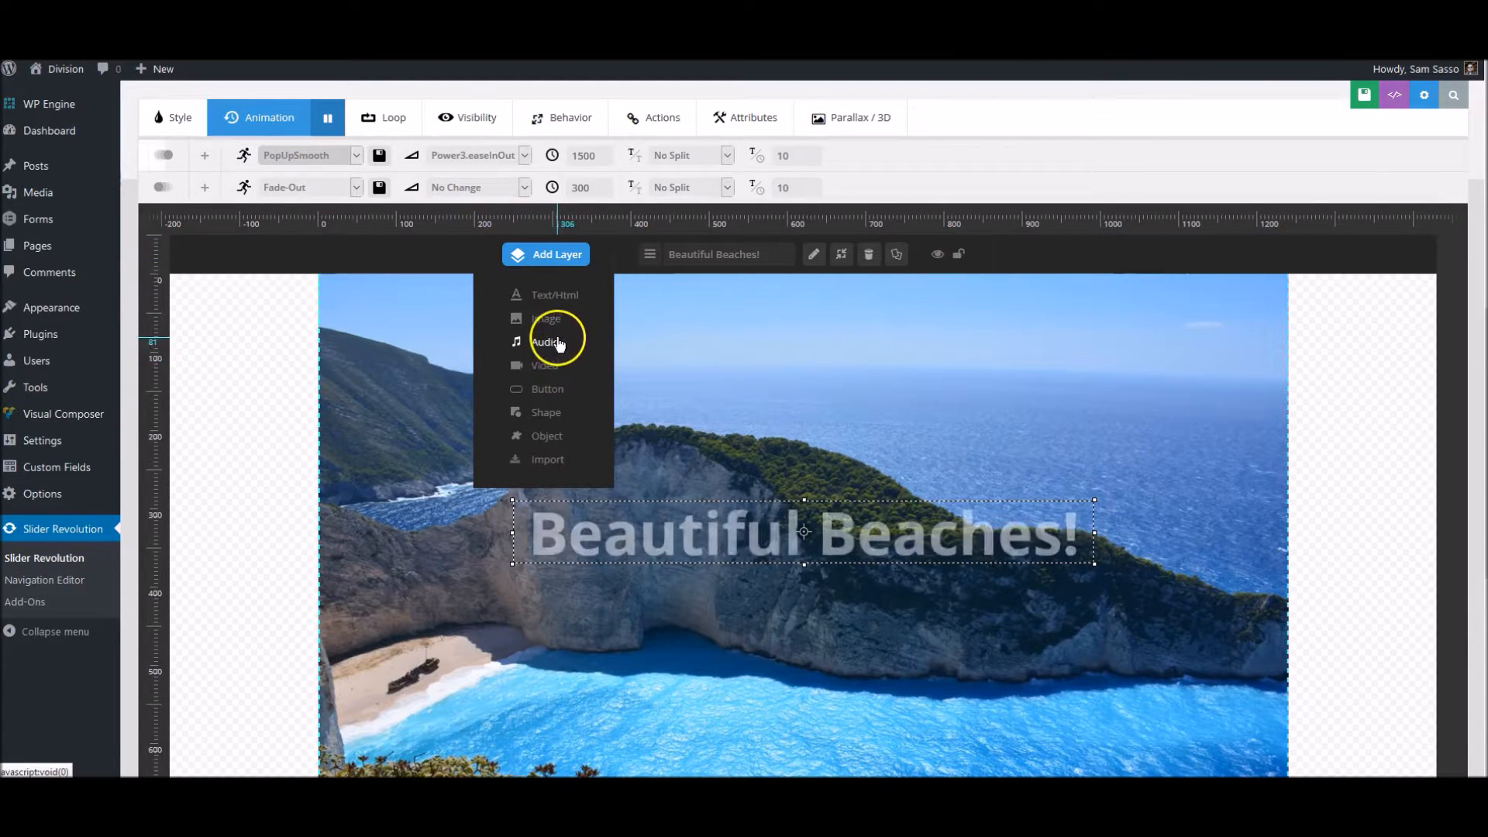
pyautogui.click(547, 390)
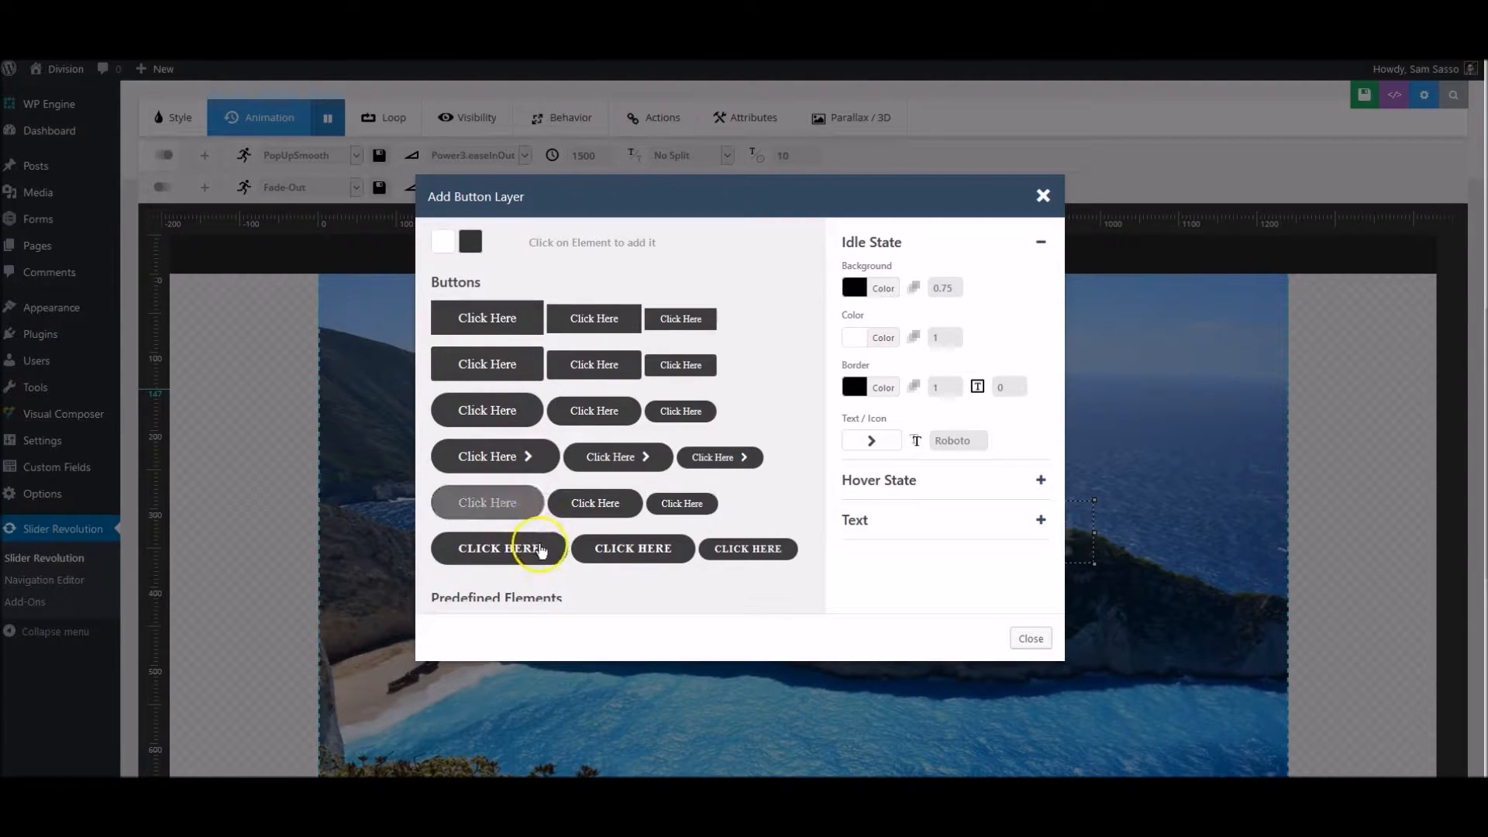
pyautogui.click(853, 290)
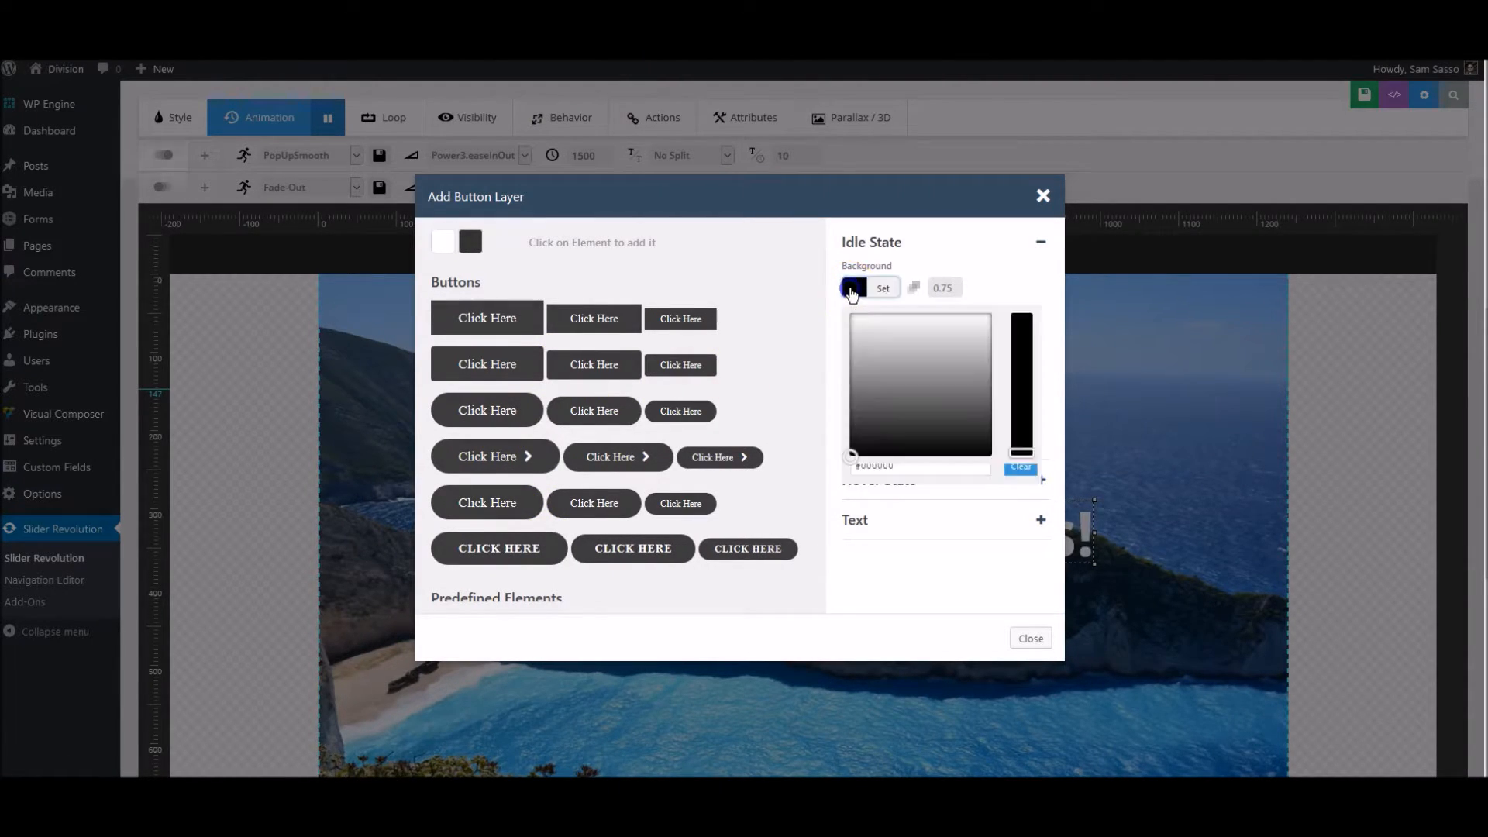
pyautogui.click(907, 399)
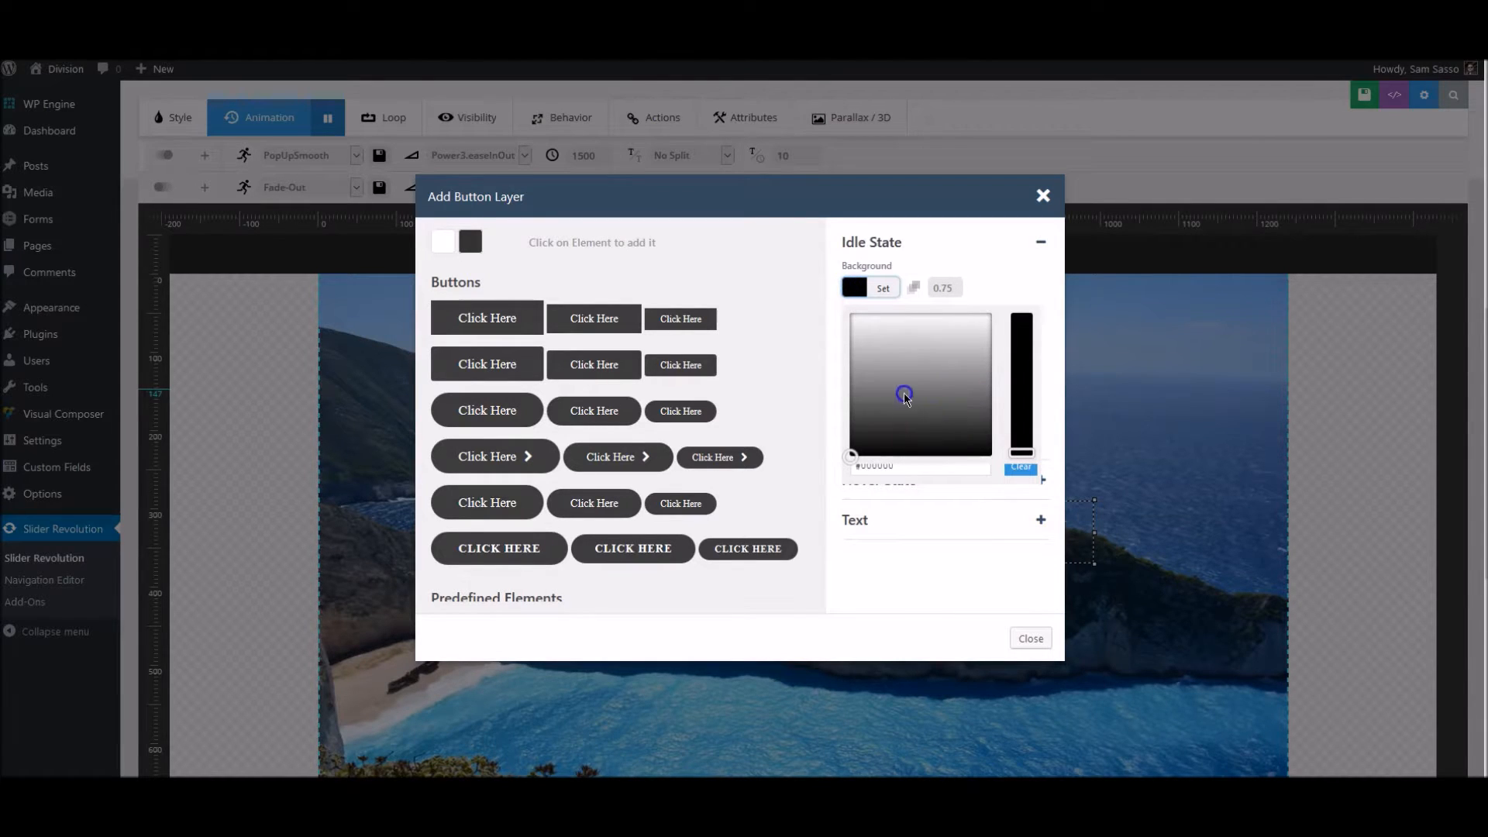
pyautogui.moveTo(901, 373)
pyautogui.mouseDown()
pyautogui.moveTo(923, 365)
pyautogui.moveTo(904, 383)
pyautogui.mouseUp()
pyautogui.click(882, 467)
pyautogui.doubleClick(882, 467)
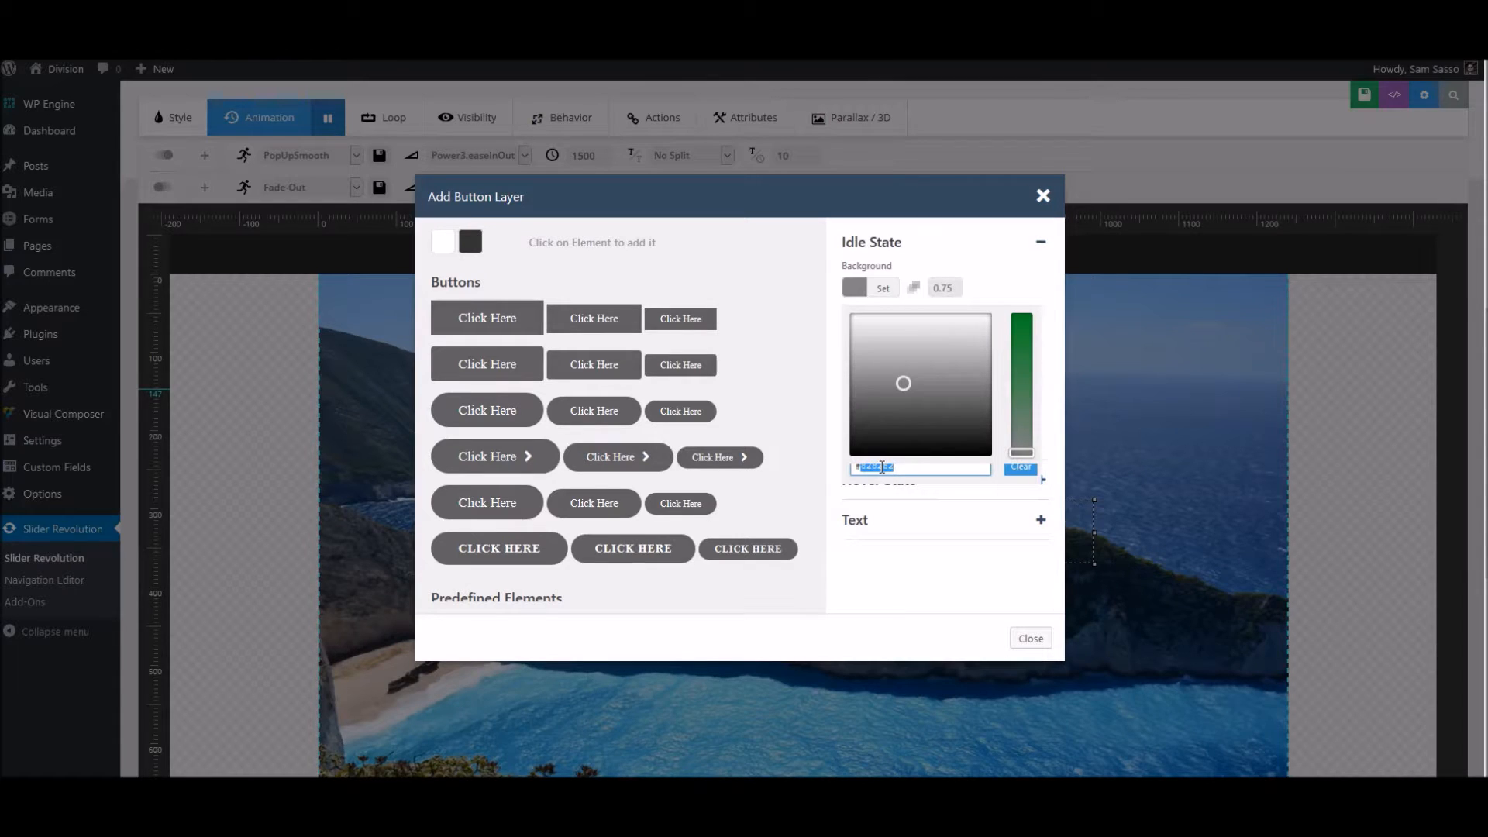
pyautogui.click(1023, 334)
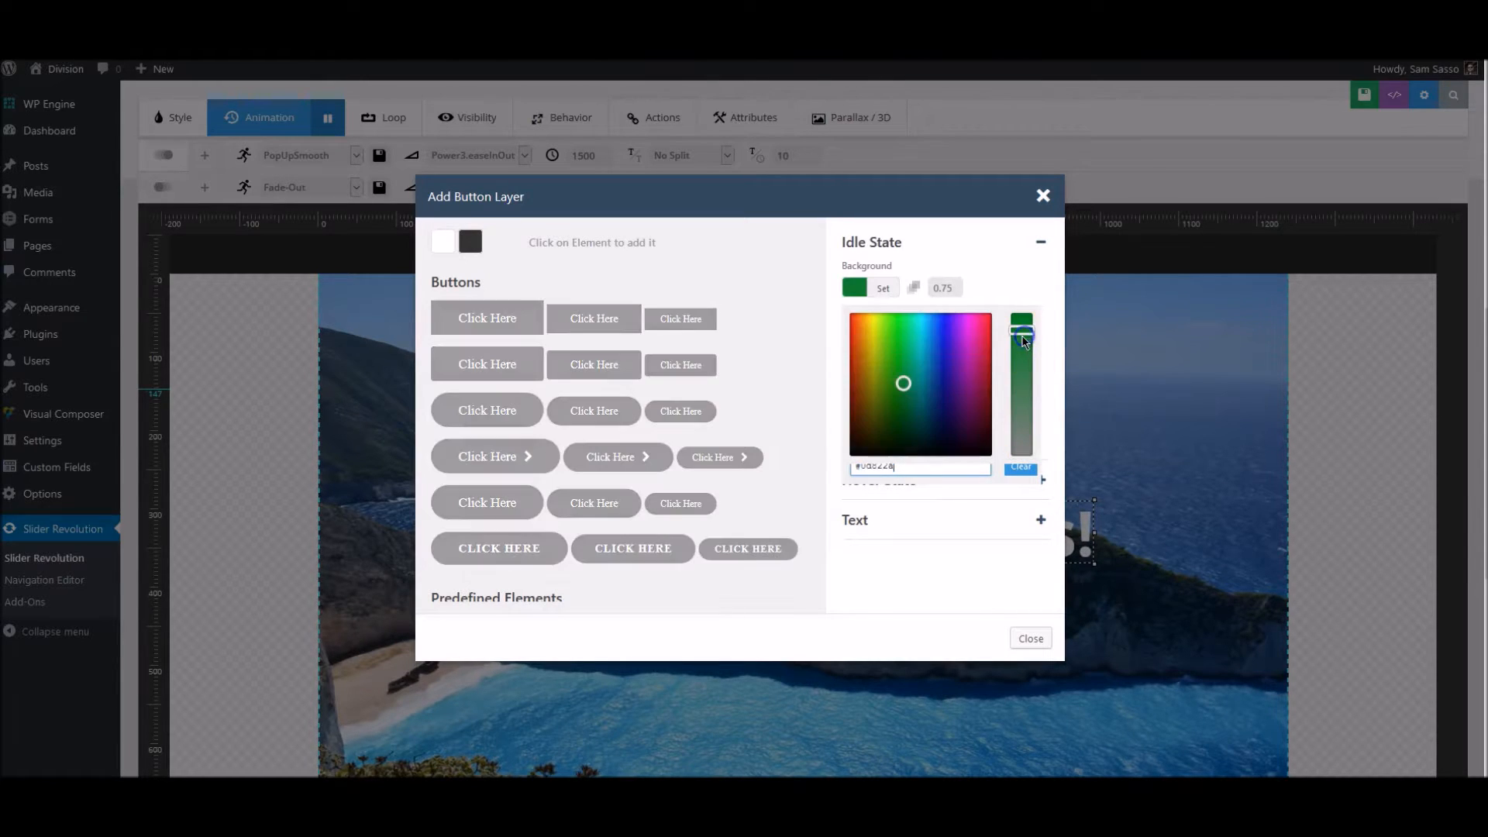
pyautogui.click(857, 329)
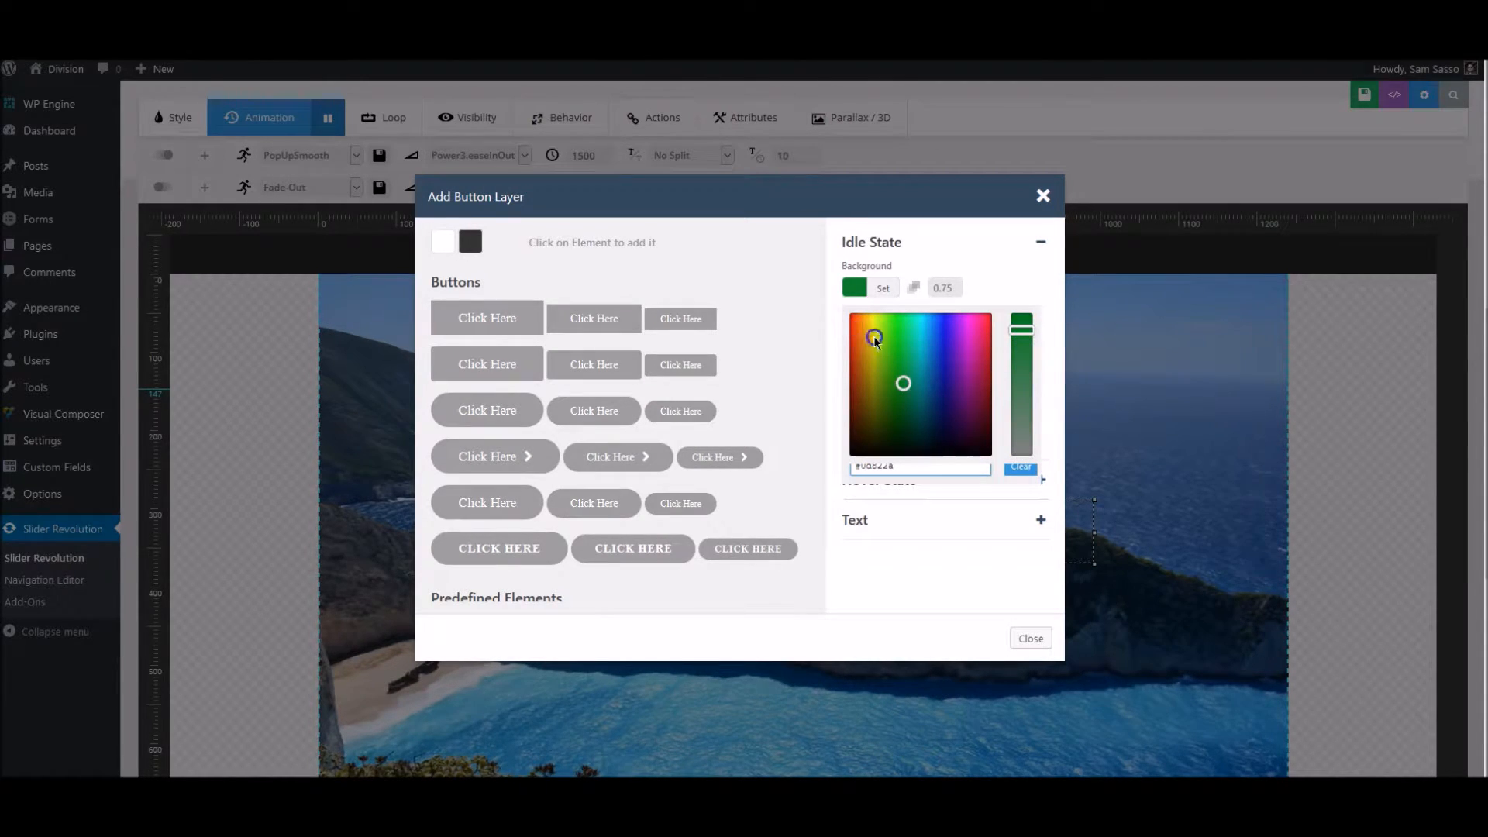
pyautogui.click(864, 333)
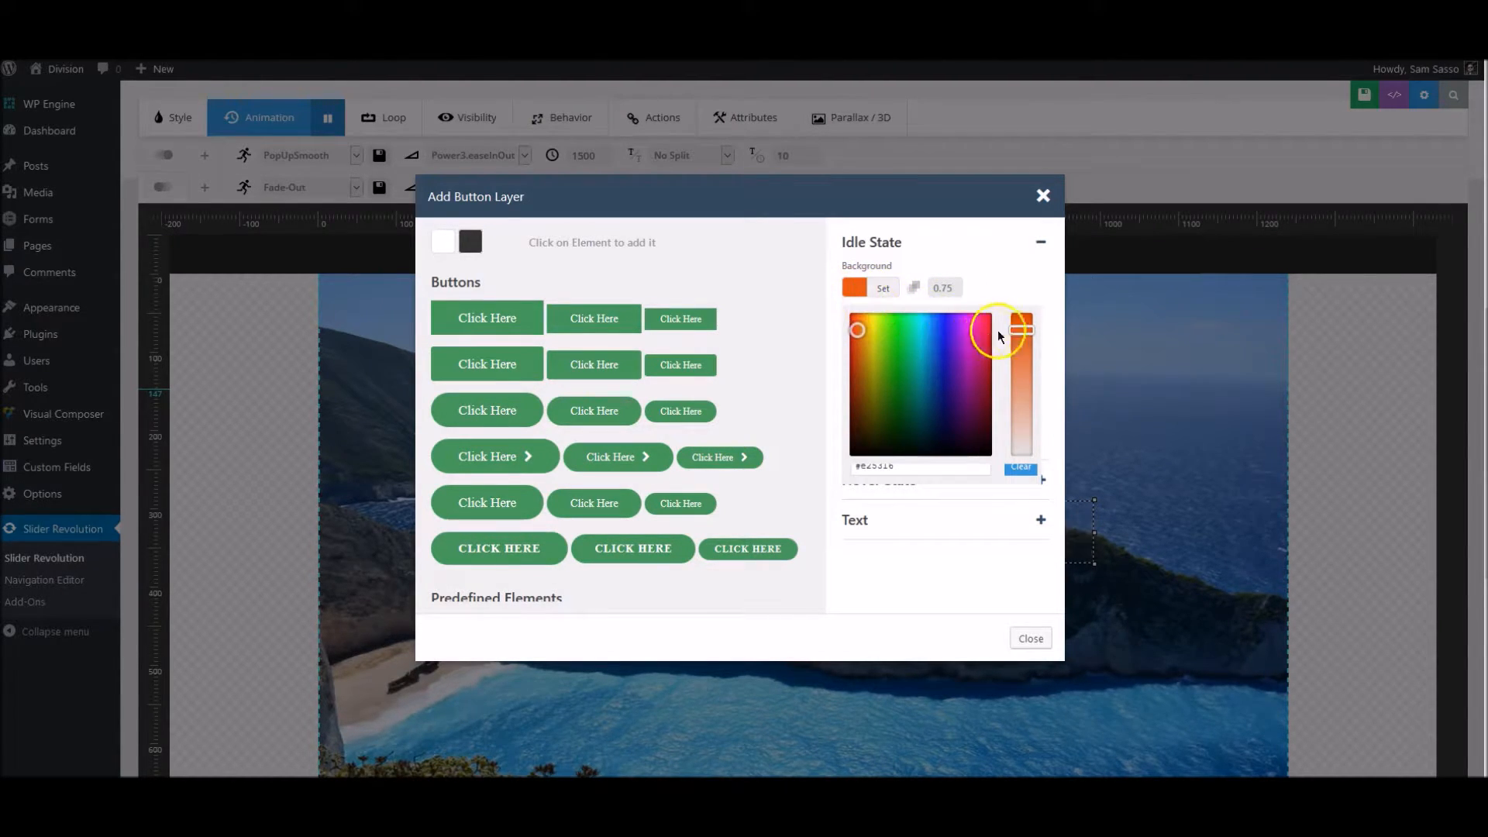
# - Set the opacity of the button's idle background to 1
pyautogui.doubleClick(941, 287)
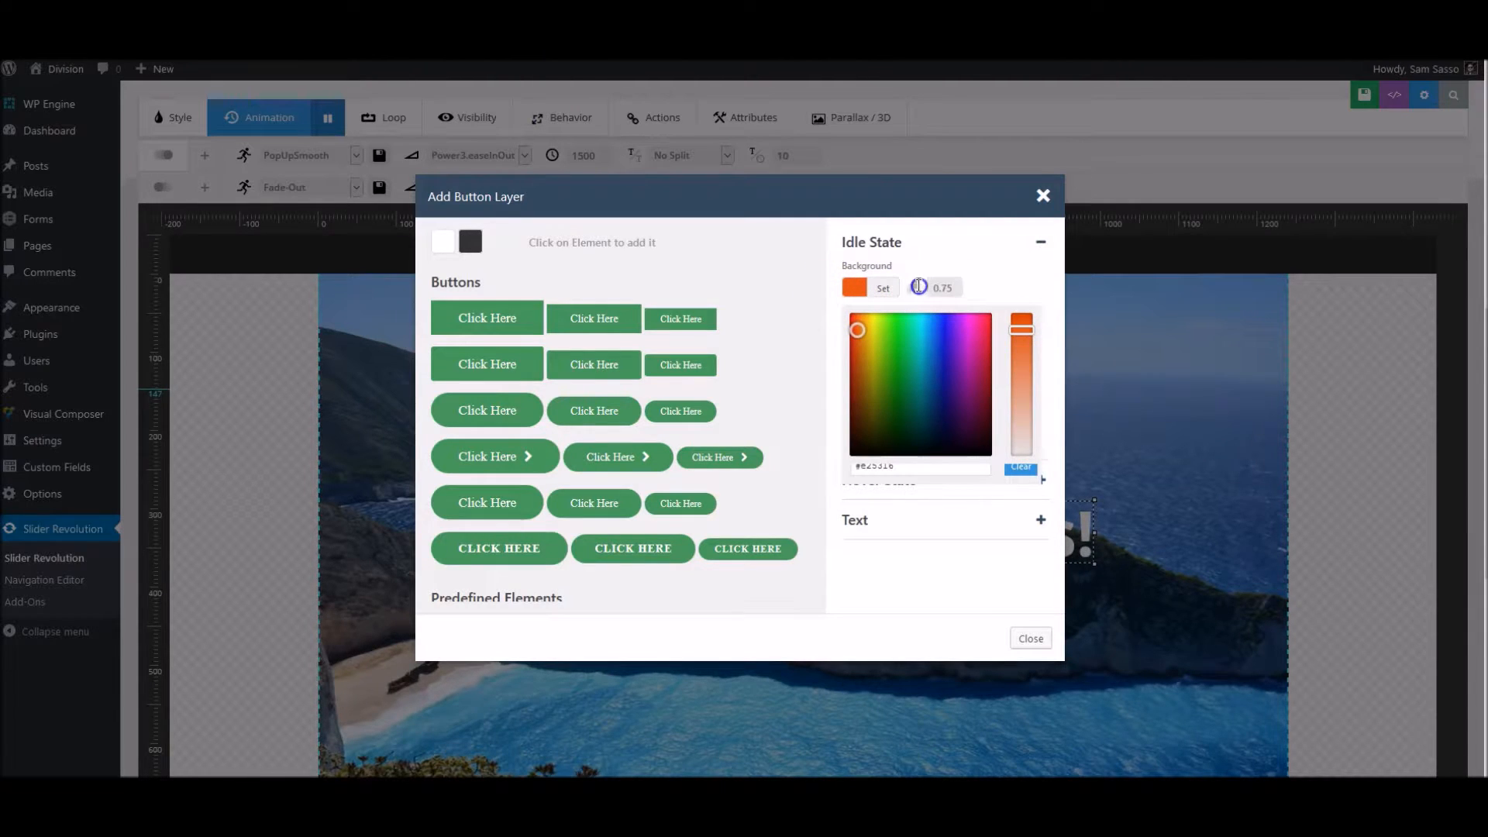
pyautogui.click(915, 286)
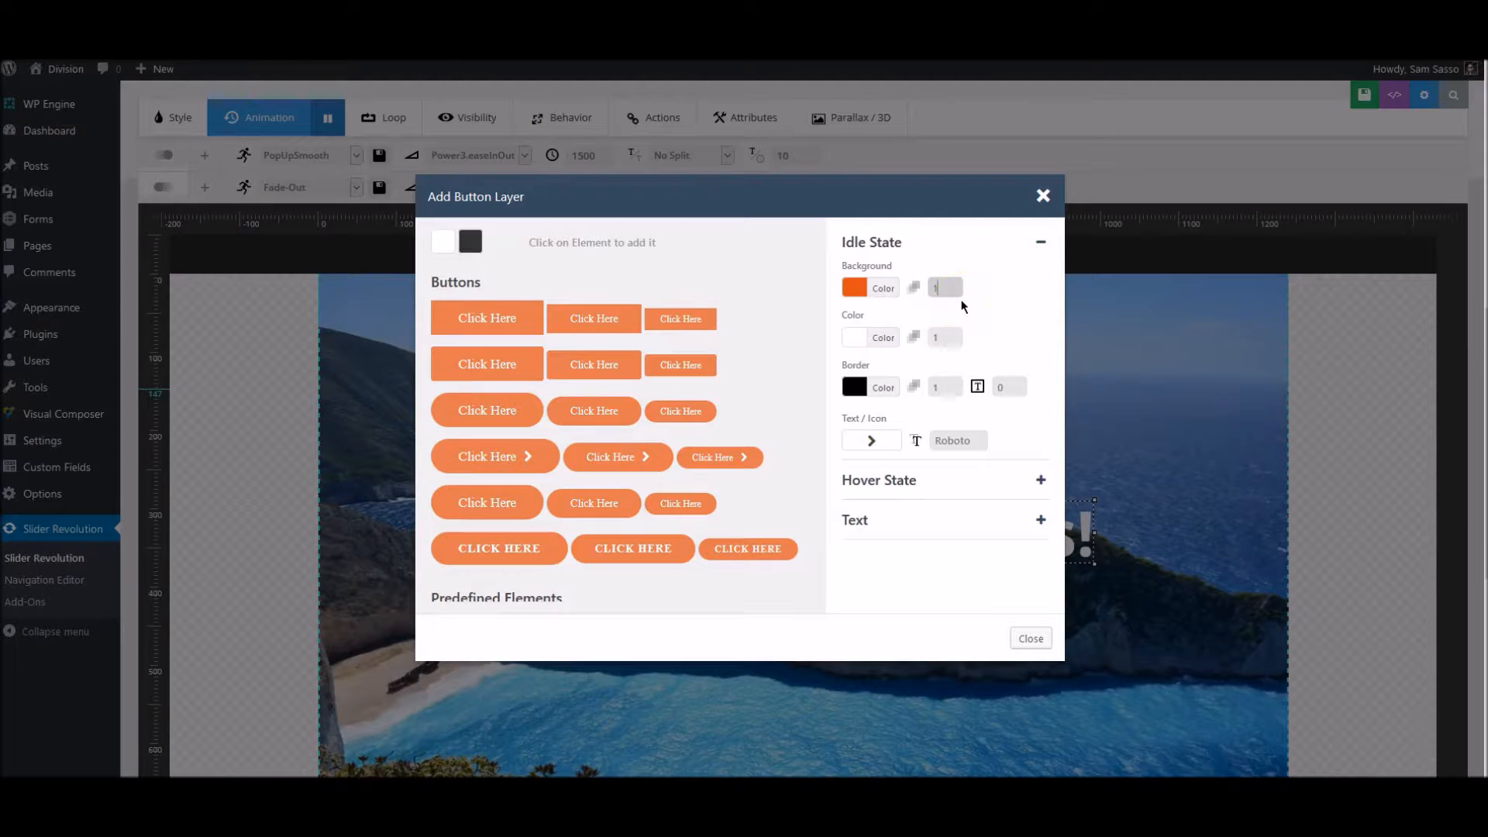
pyautogui.click(865, 341)
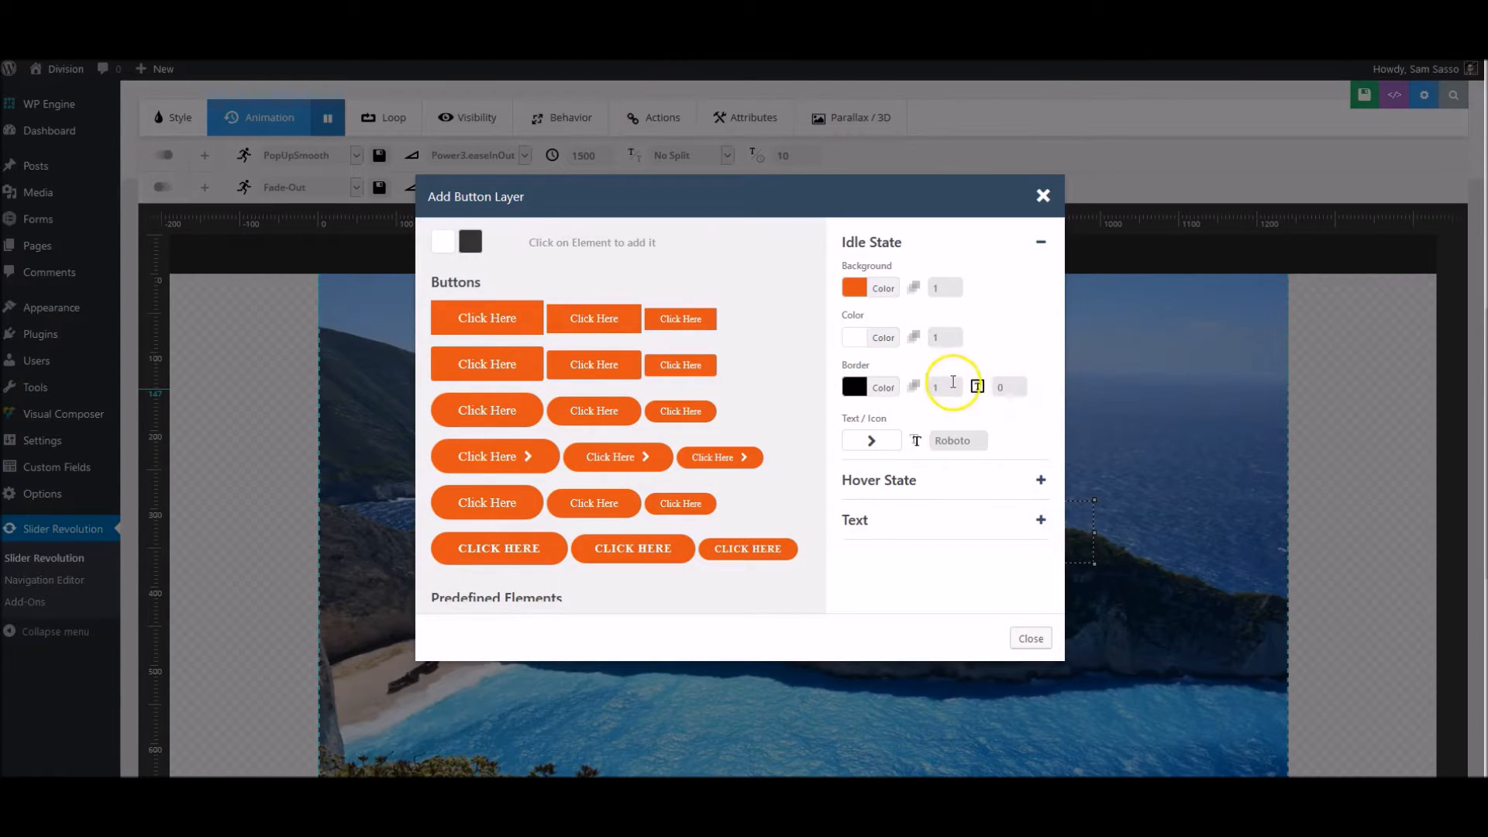
# - Set the font of the button's idle state to Lobster
pyautogui.click(952, 440)
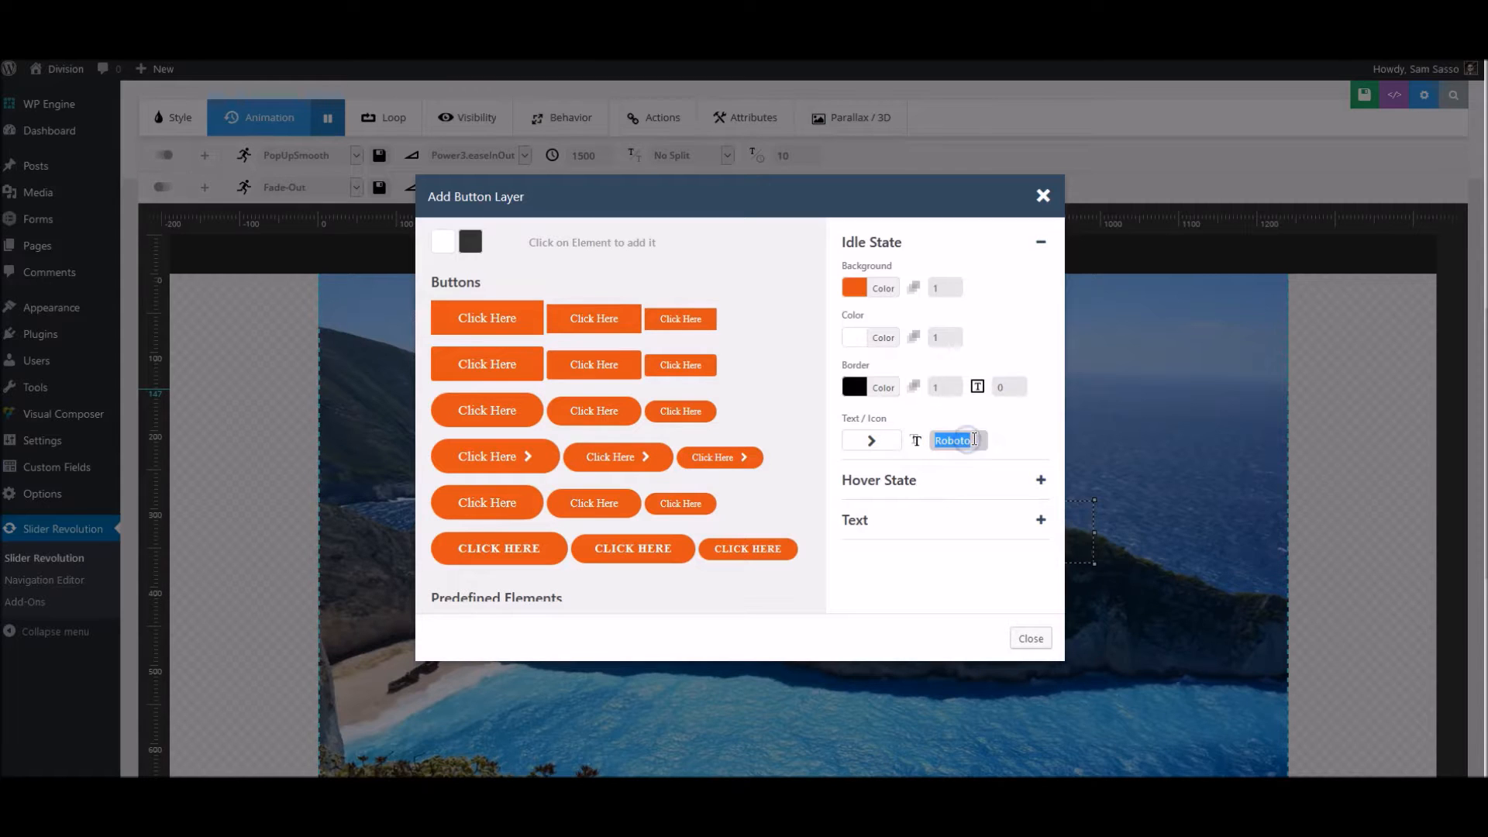
pyautogui.moveTo(974, 439); pyautogui.dragTo(898, 438)
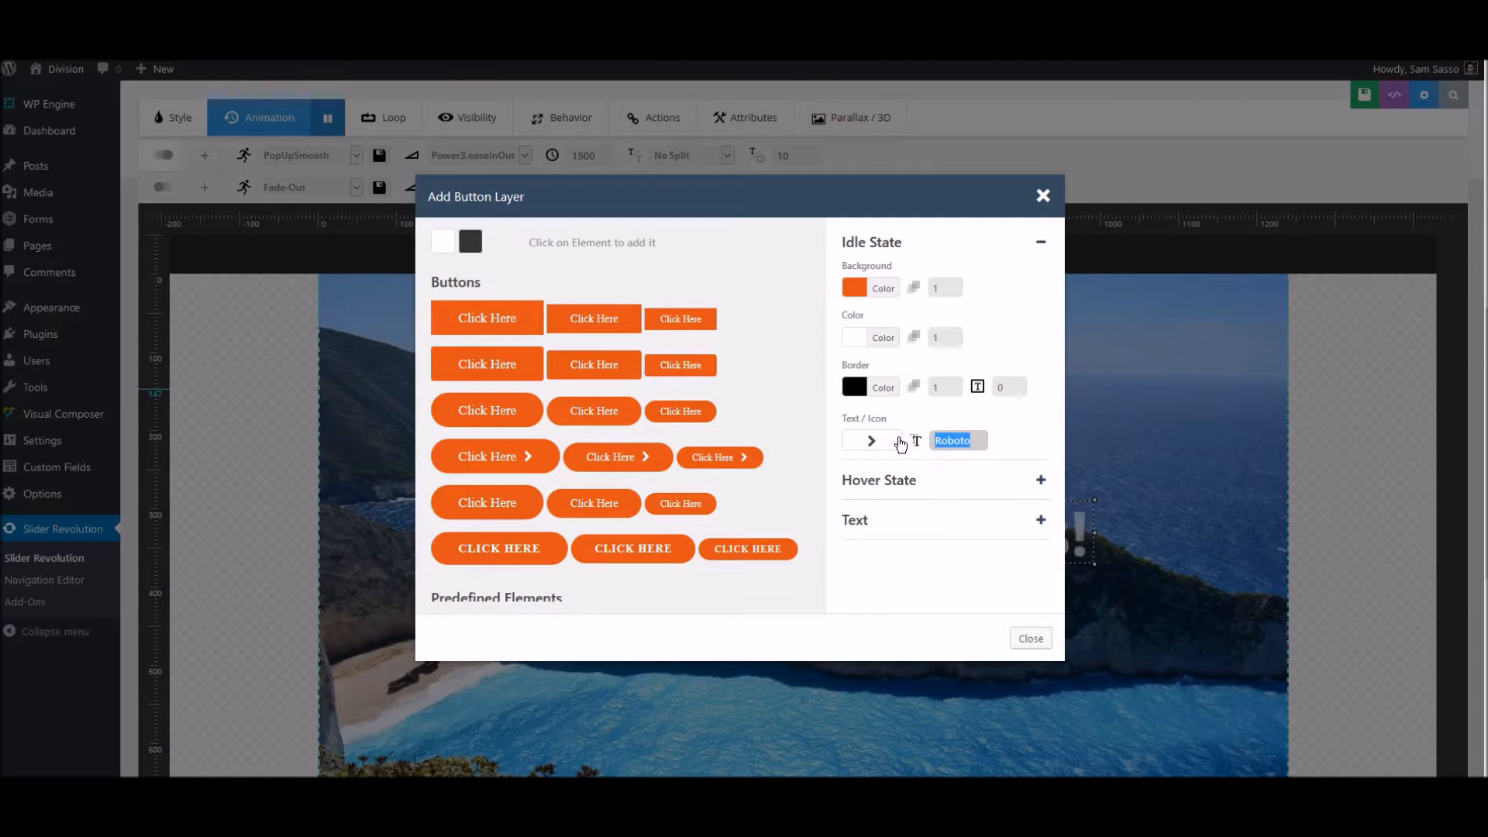
pyautogui.write('lo')
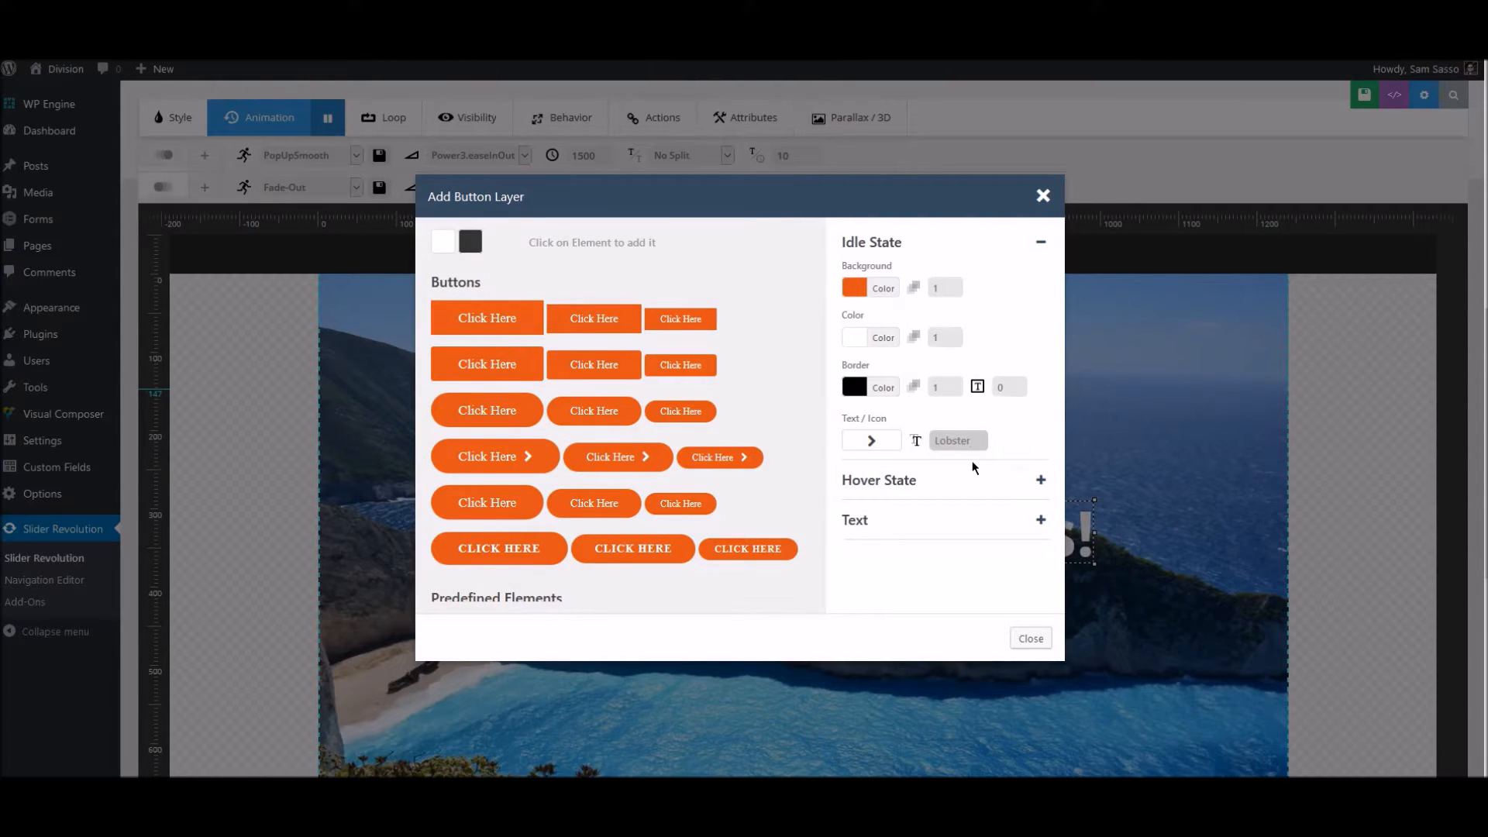
# - Copy the orange color code of the button's idle background and apply it as the hover state's text color
pyautogui.click(947, 478)
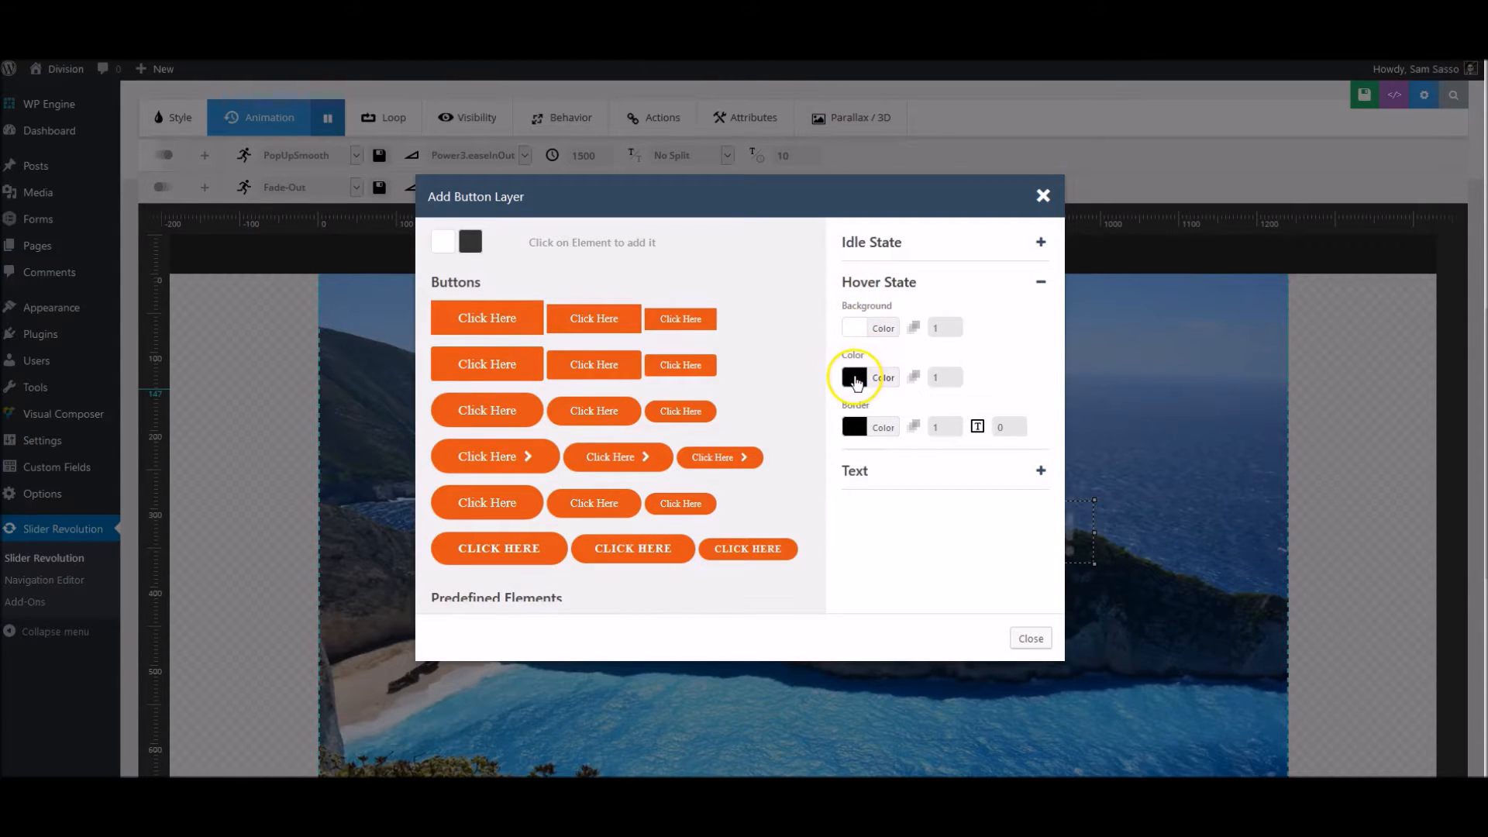
pyautogui.click(873, 245)
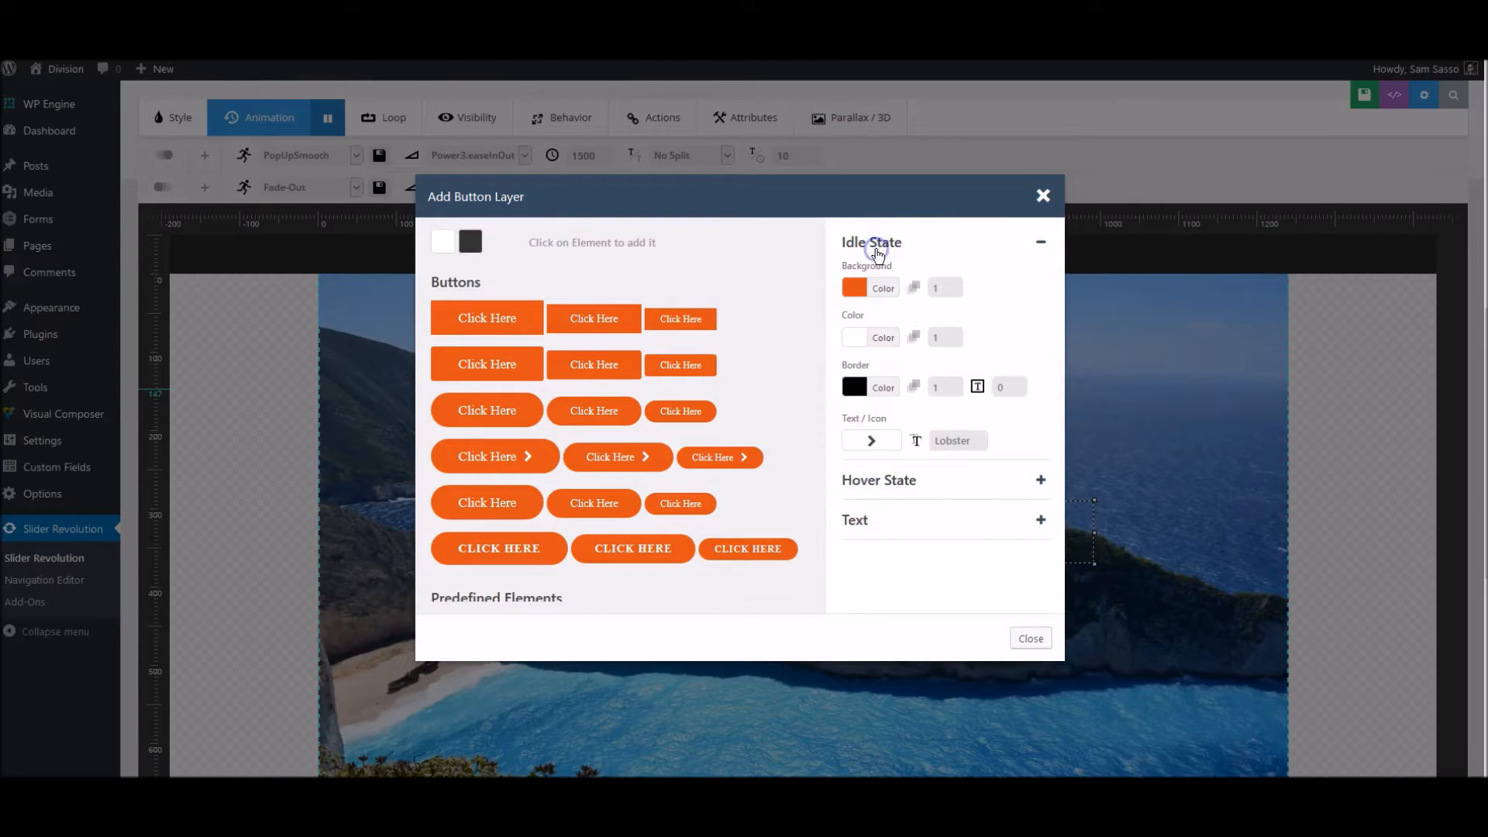
pyautogui.click(865, 293)
pyautogui.click(879, 466)
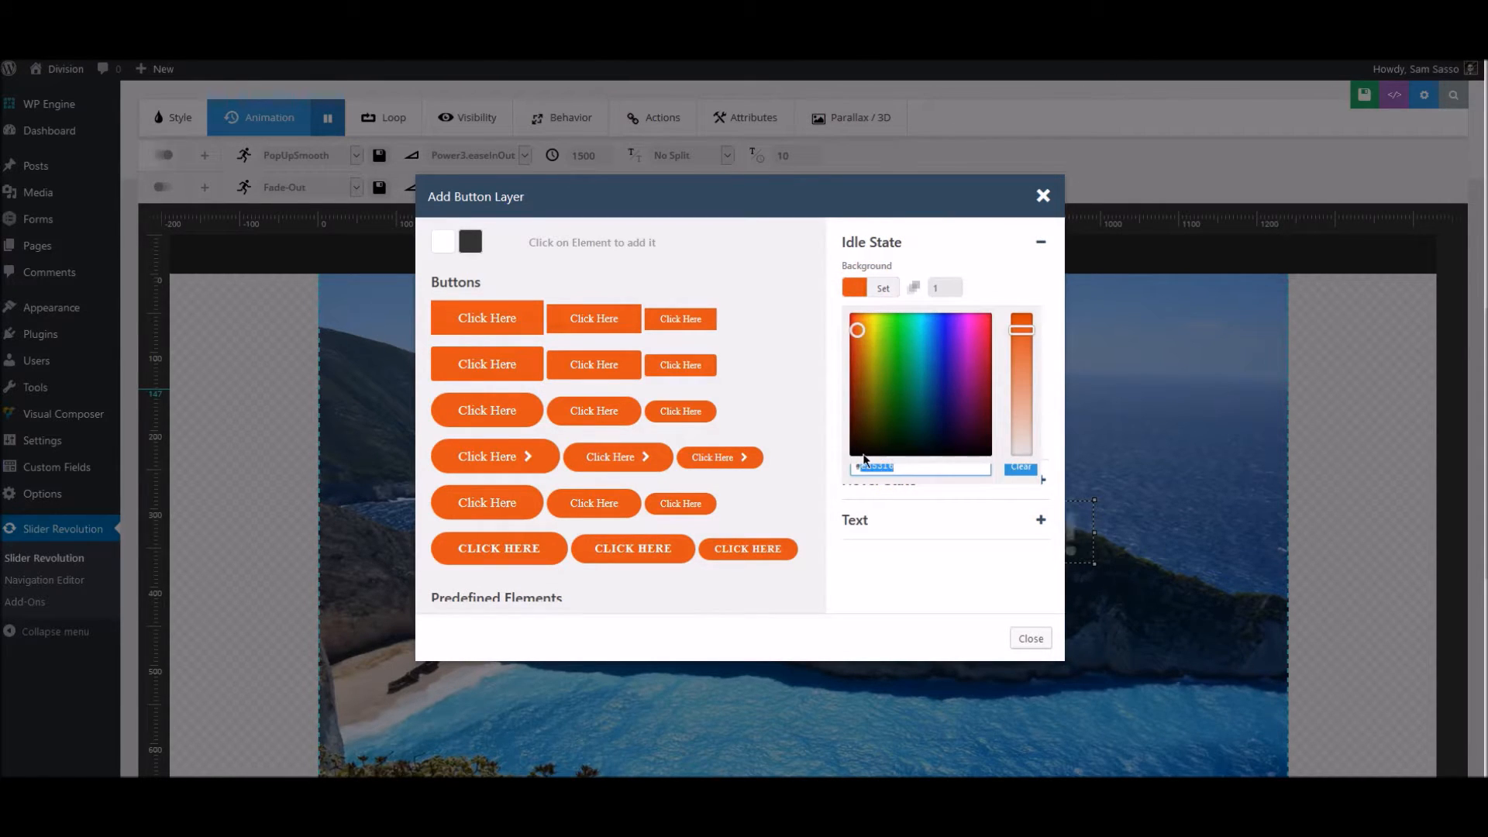
pyautogui.click(1042, 243)
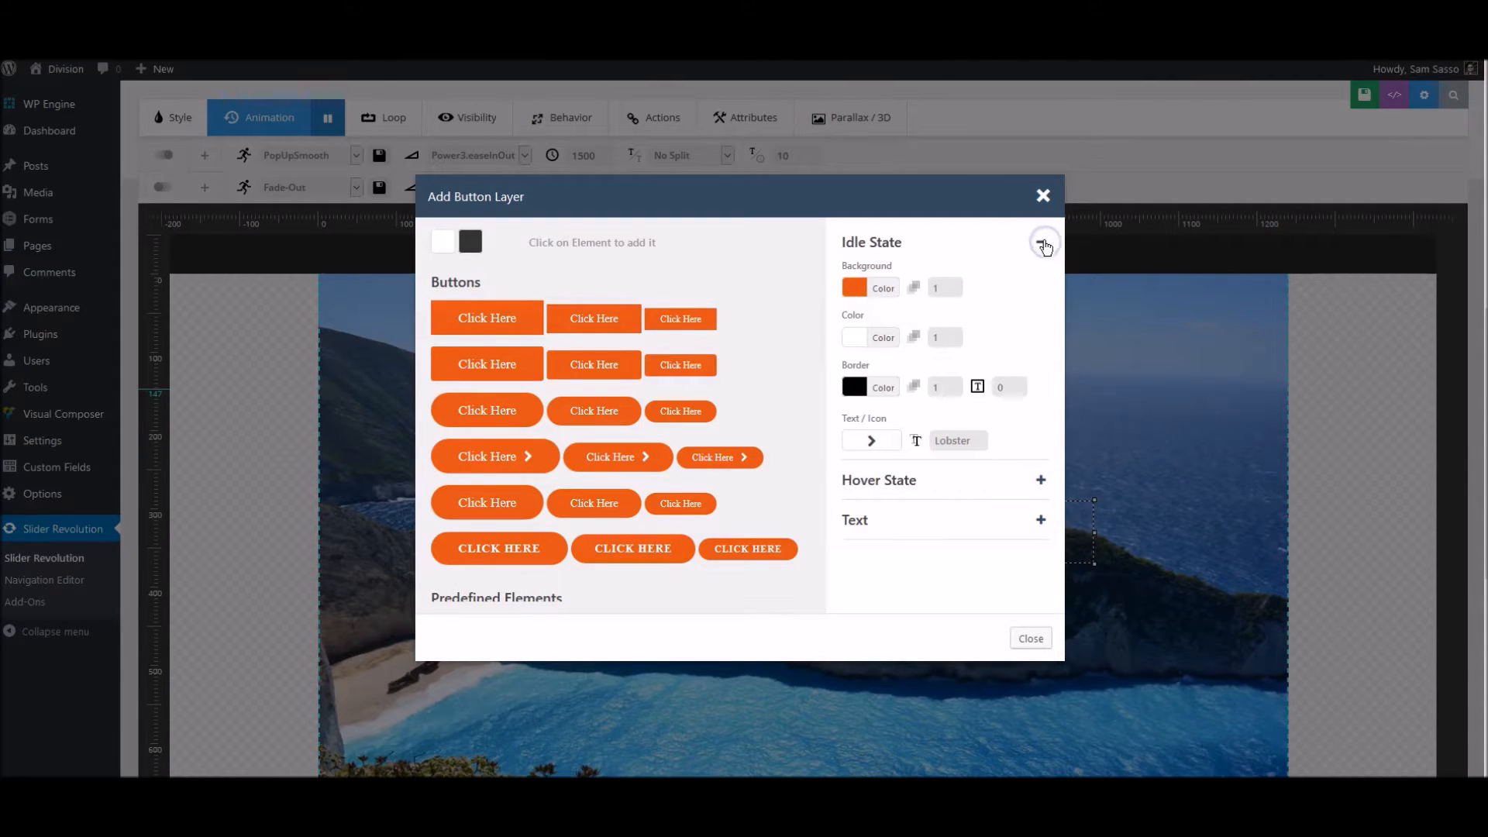
pyautogui.click(892, 482)
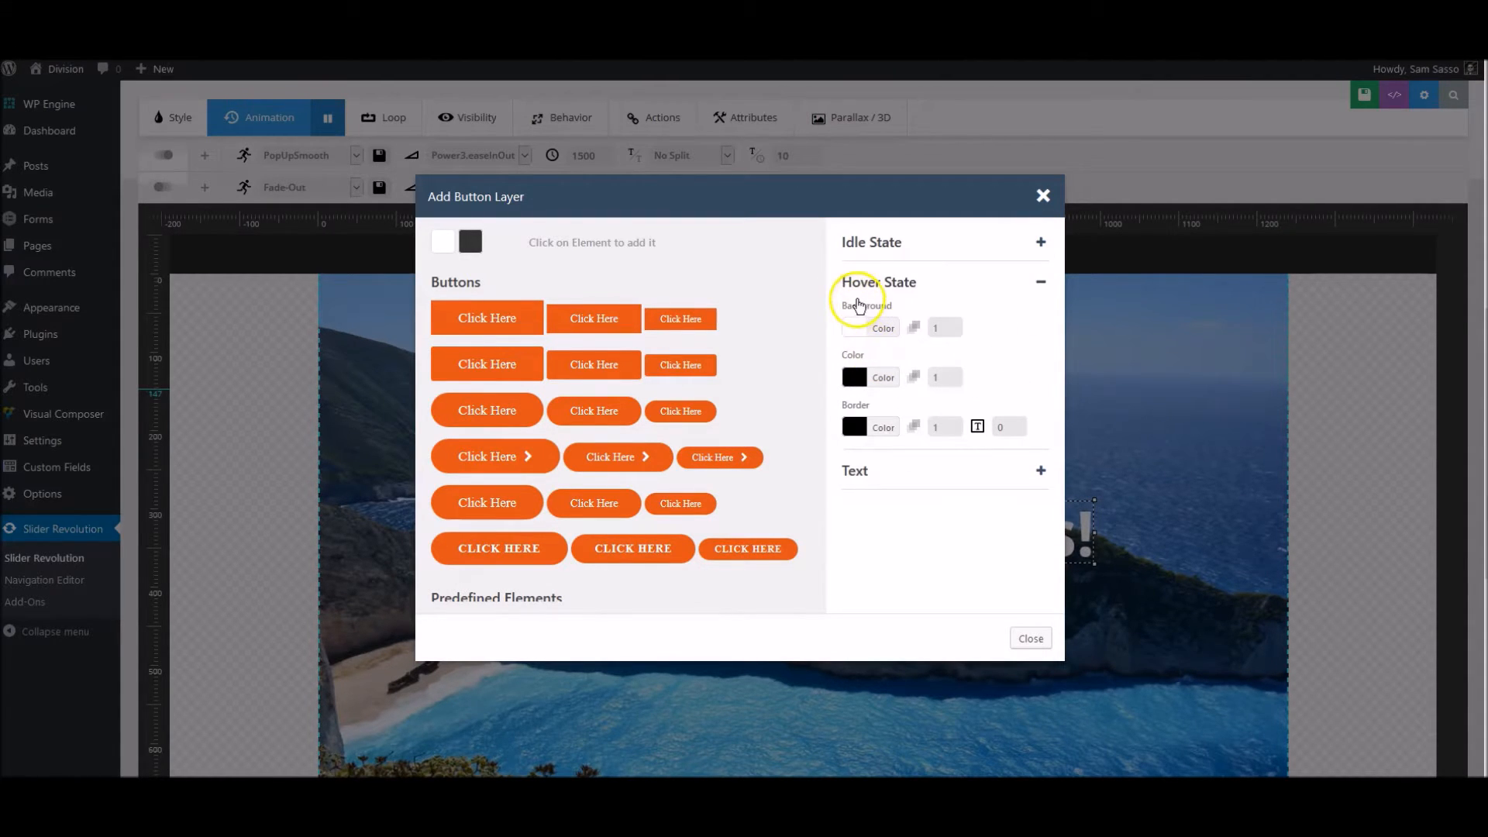
pyautogui.click(855, 378)
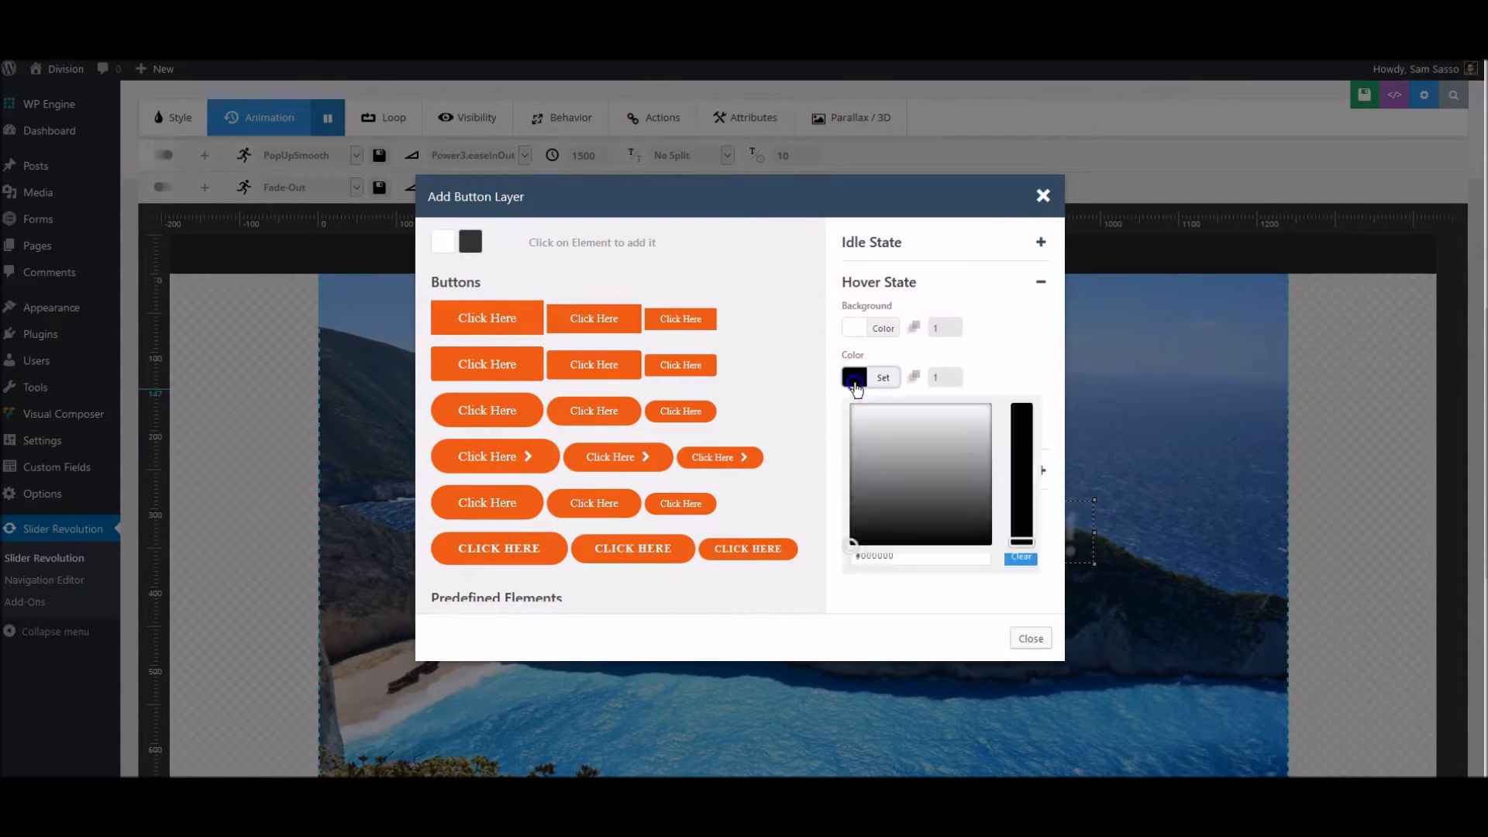
pyautogui.doubleClick(880, 558)
pyautogui.write('#e25316')
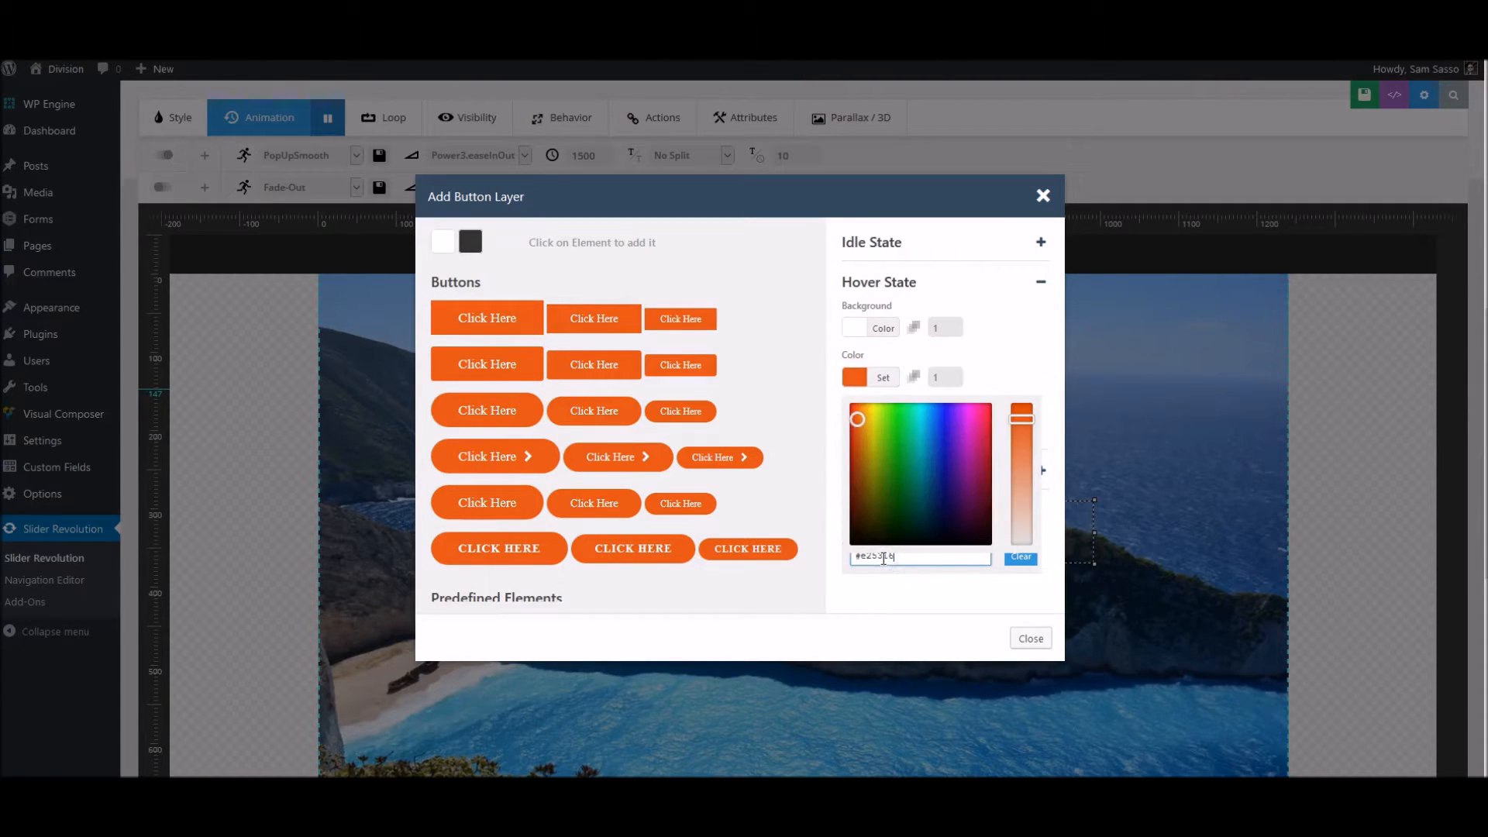
pyautogui.click(1022, 337)
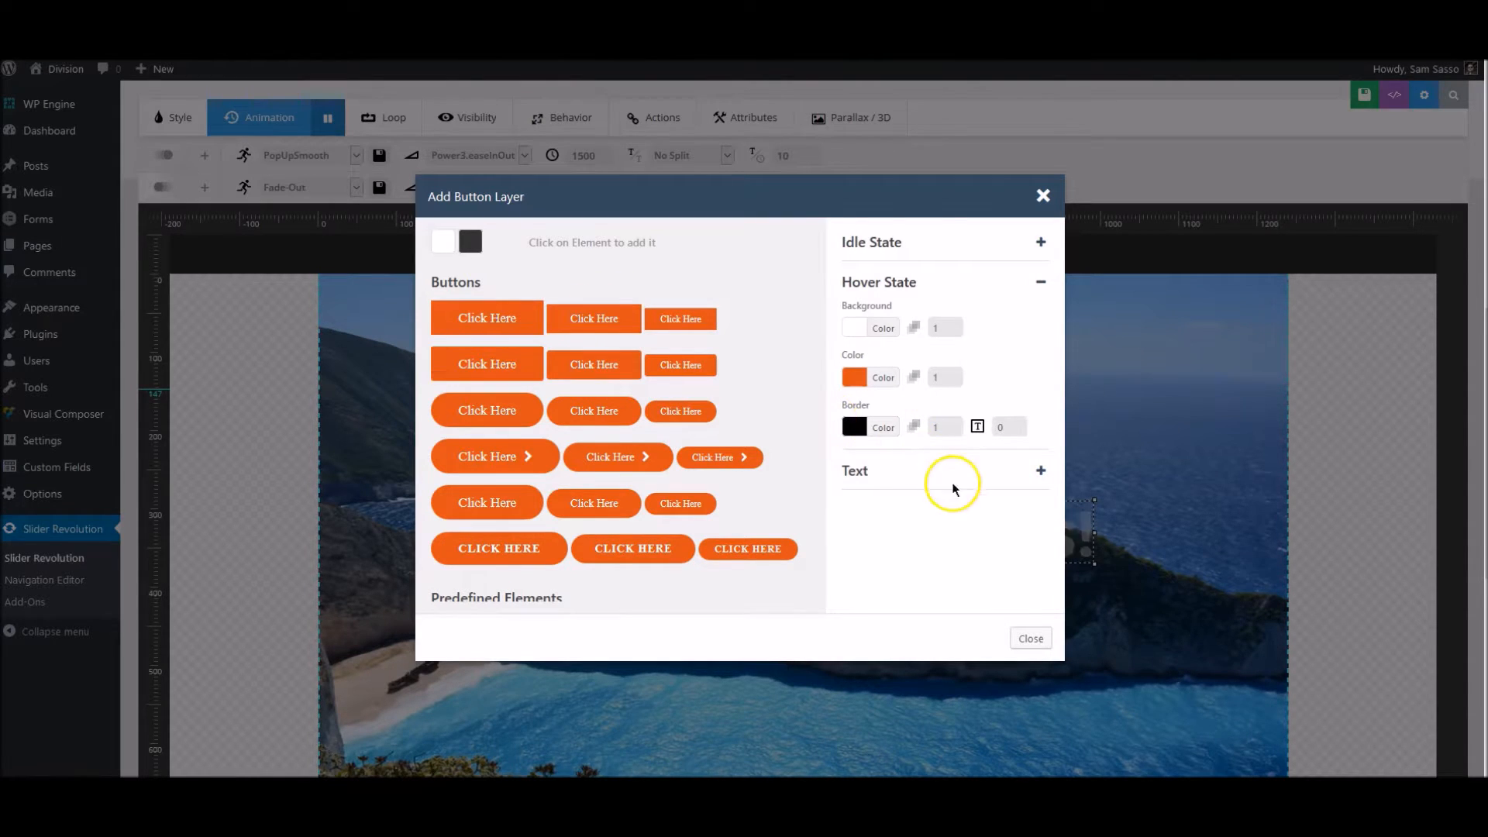
# - Set the button text to "Book Now" and add the largest button of the second preset row to the slide
pyautogui.click(979, 472)
pyautogui.click(881, 338)
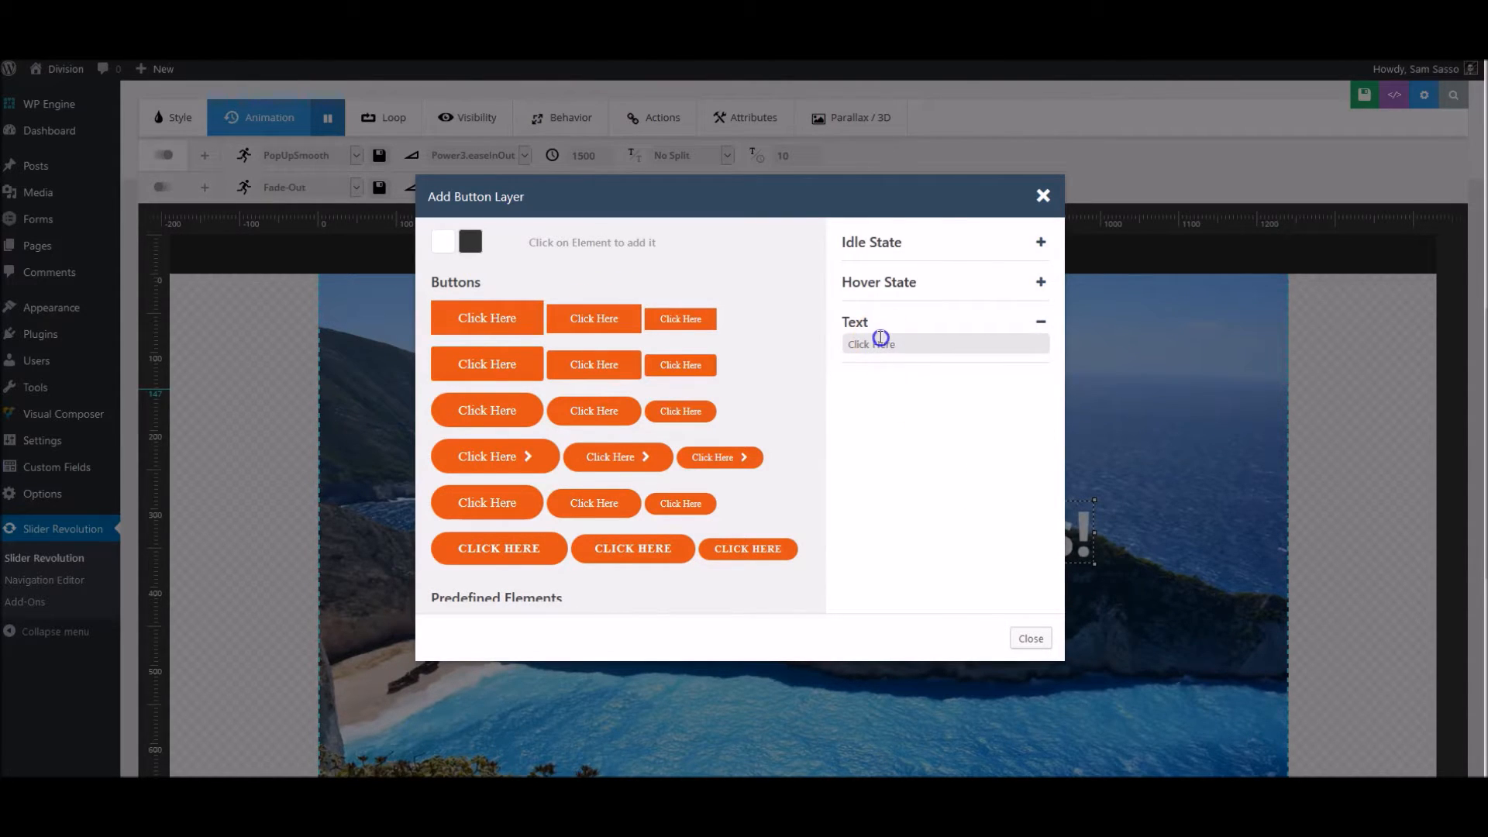
pyautogui.tripleClick(881, 338)
pyautogui.write('B')
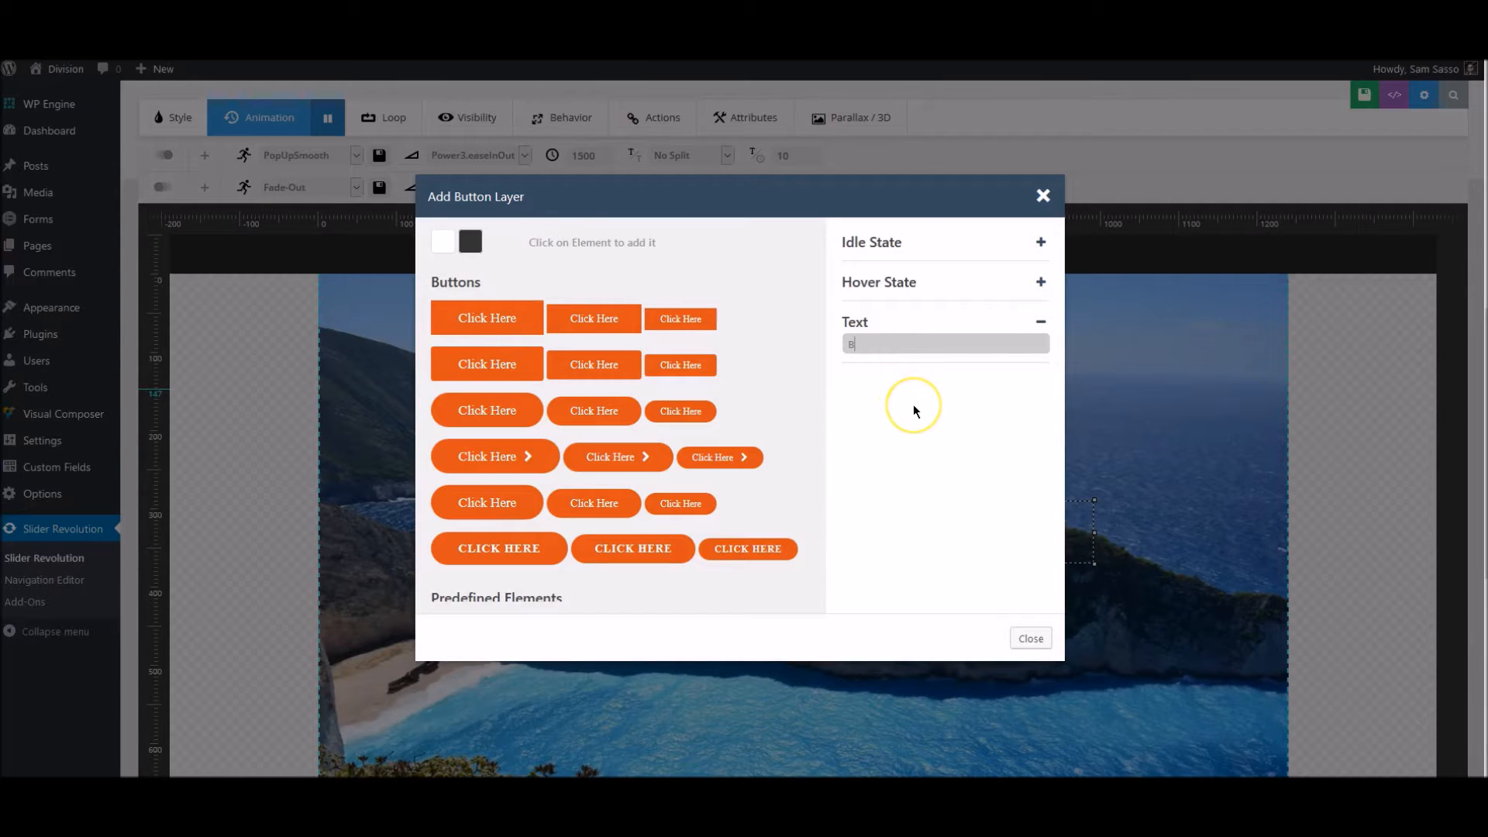
pyautogui.write('ook Now')
pyautogui.click(1042, 299)
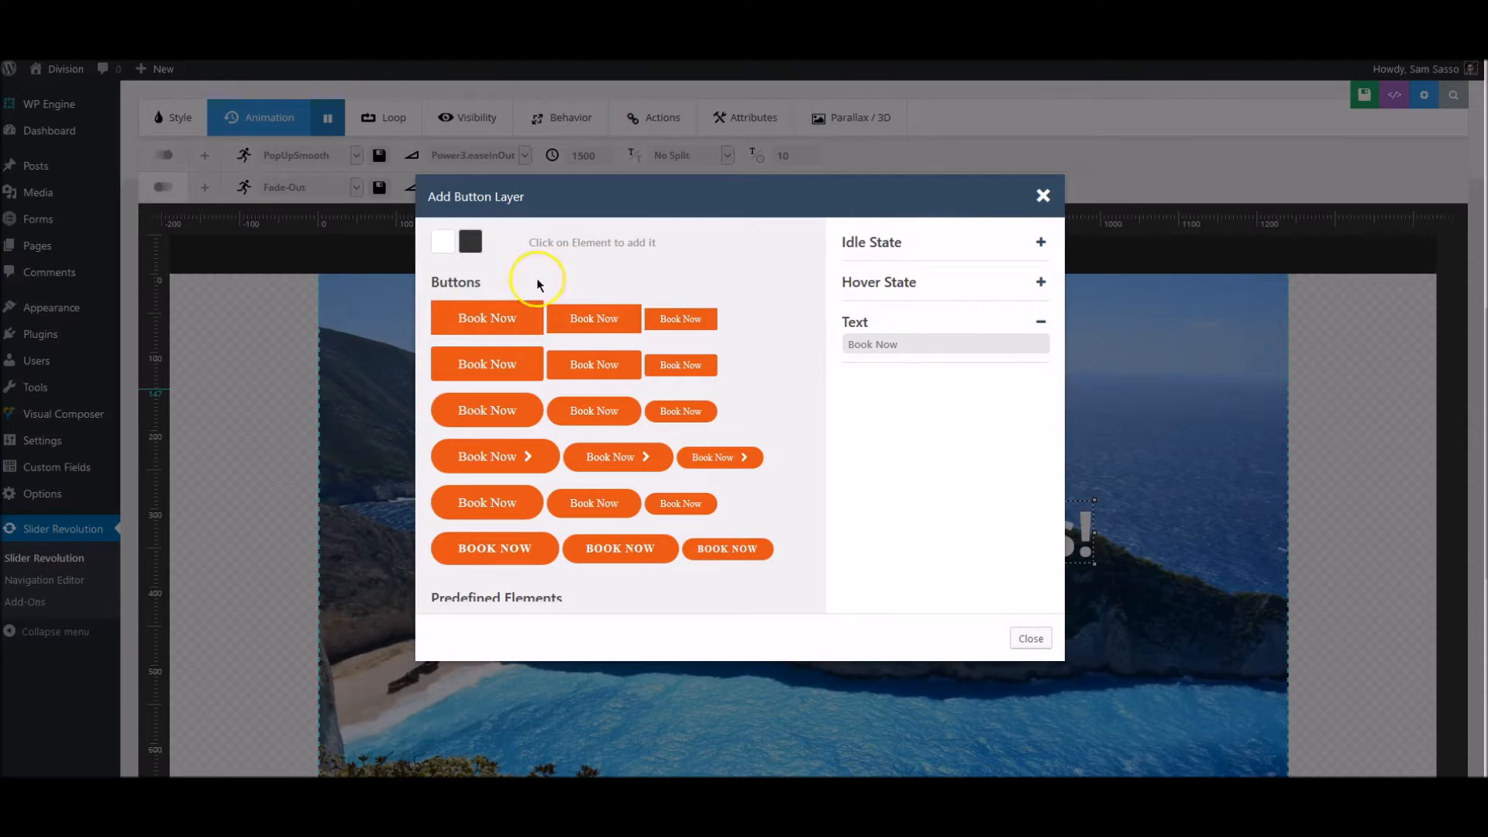
pyautogui.click(487, 370)
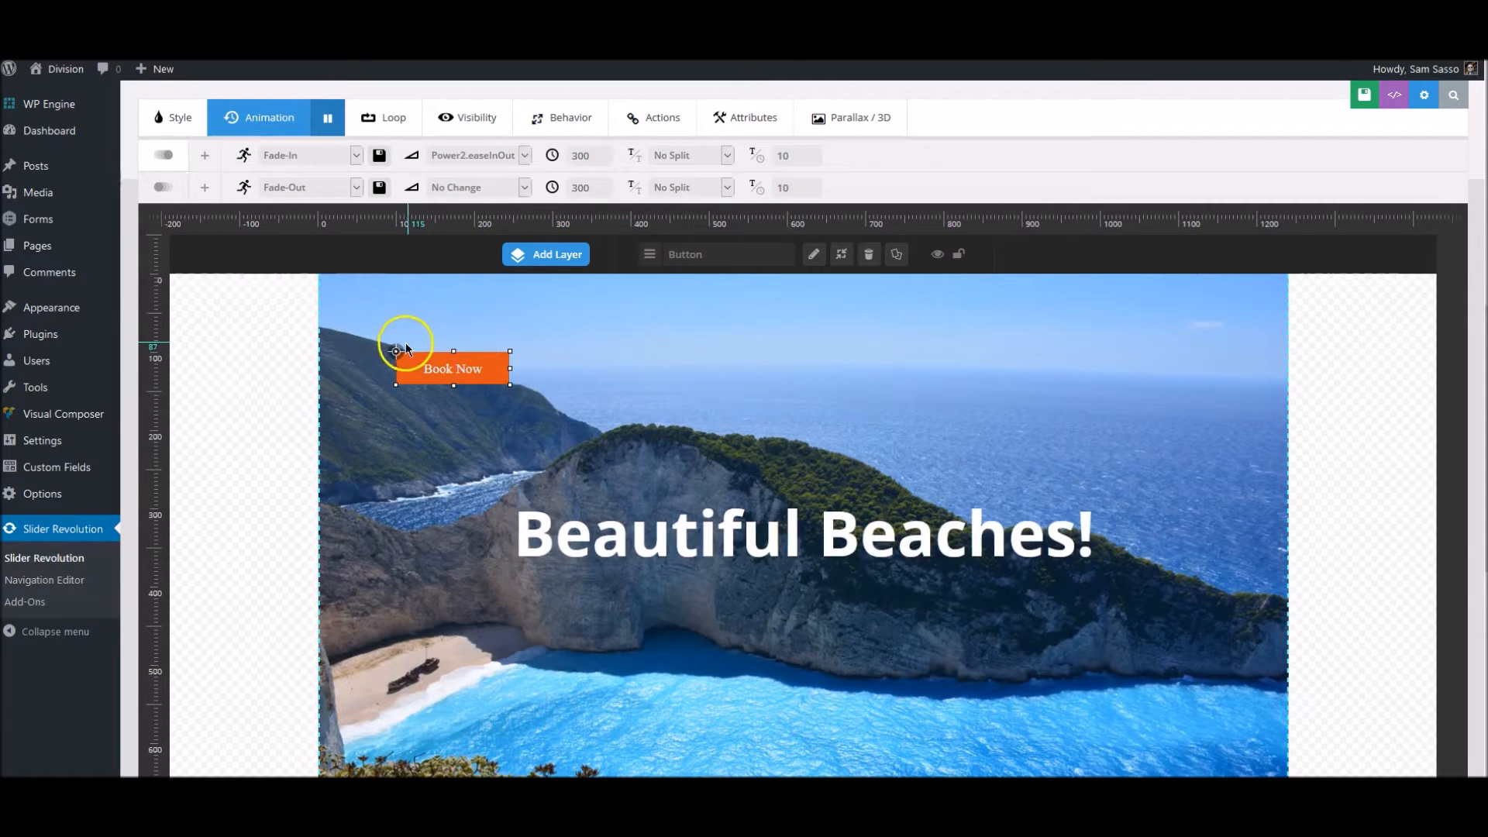
# - Move the Book Now button just below the "Beautiful Beaches!" caption and center it horizontally on the slide
pyautogui.moveTo(407, 364); pyautogui.dragTo(504, 616)
pyautogui.moveTo(731, 637); pyautogui.dragTo(744, 598)
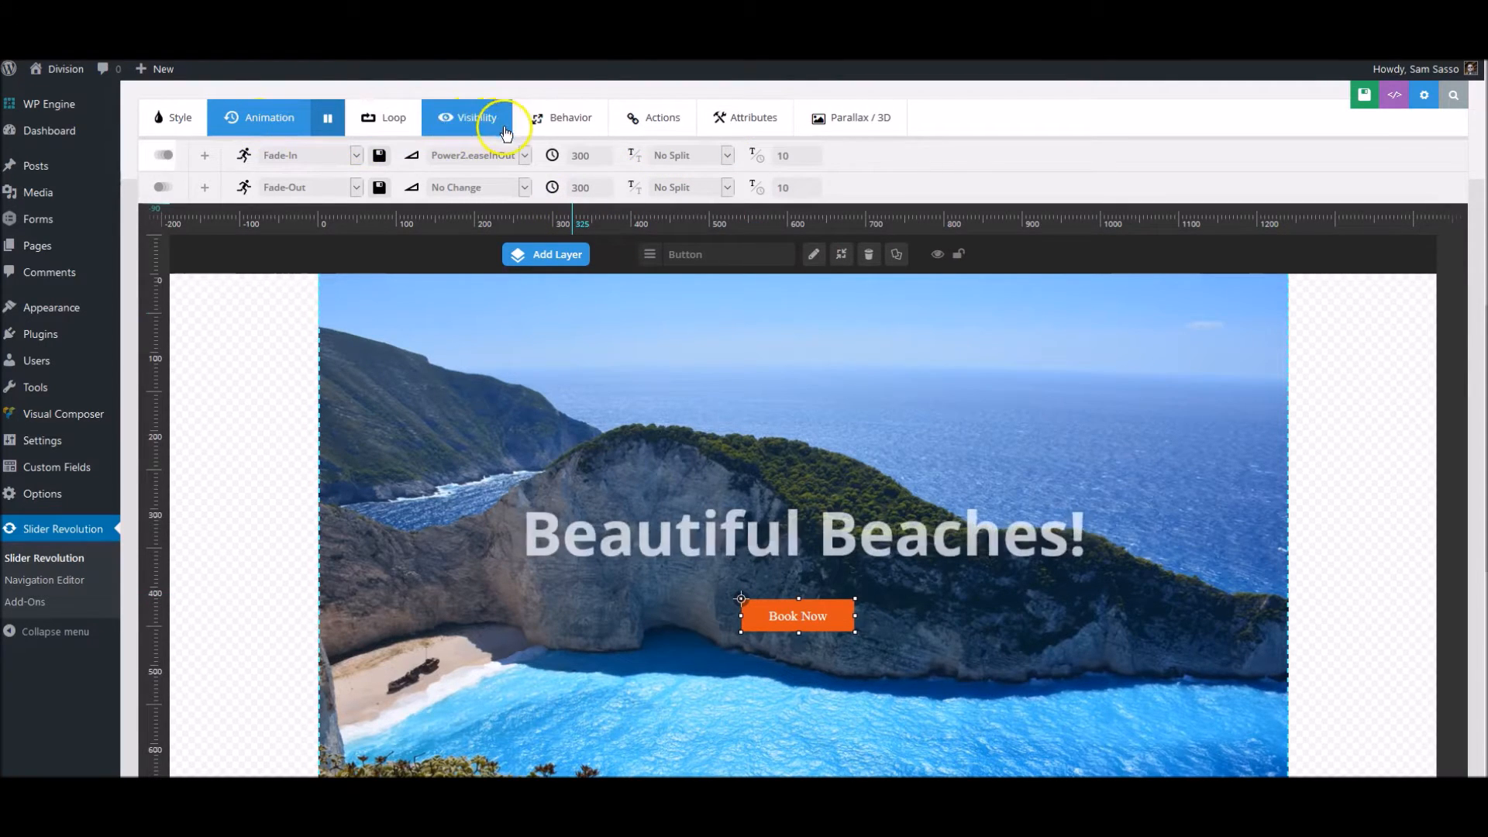
pyautogui.click(179, 115)
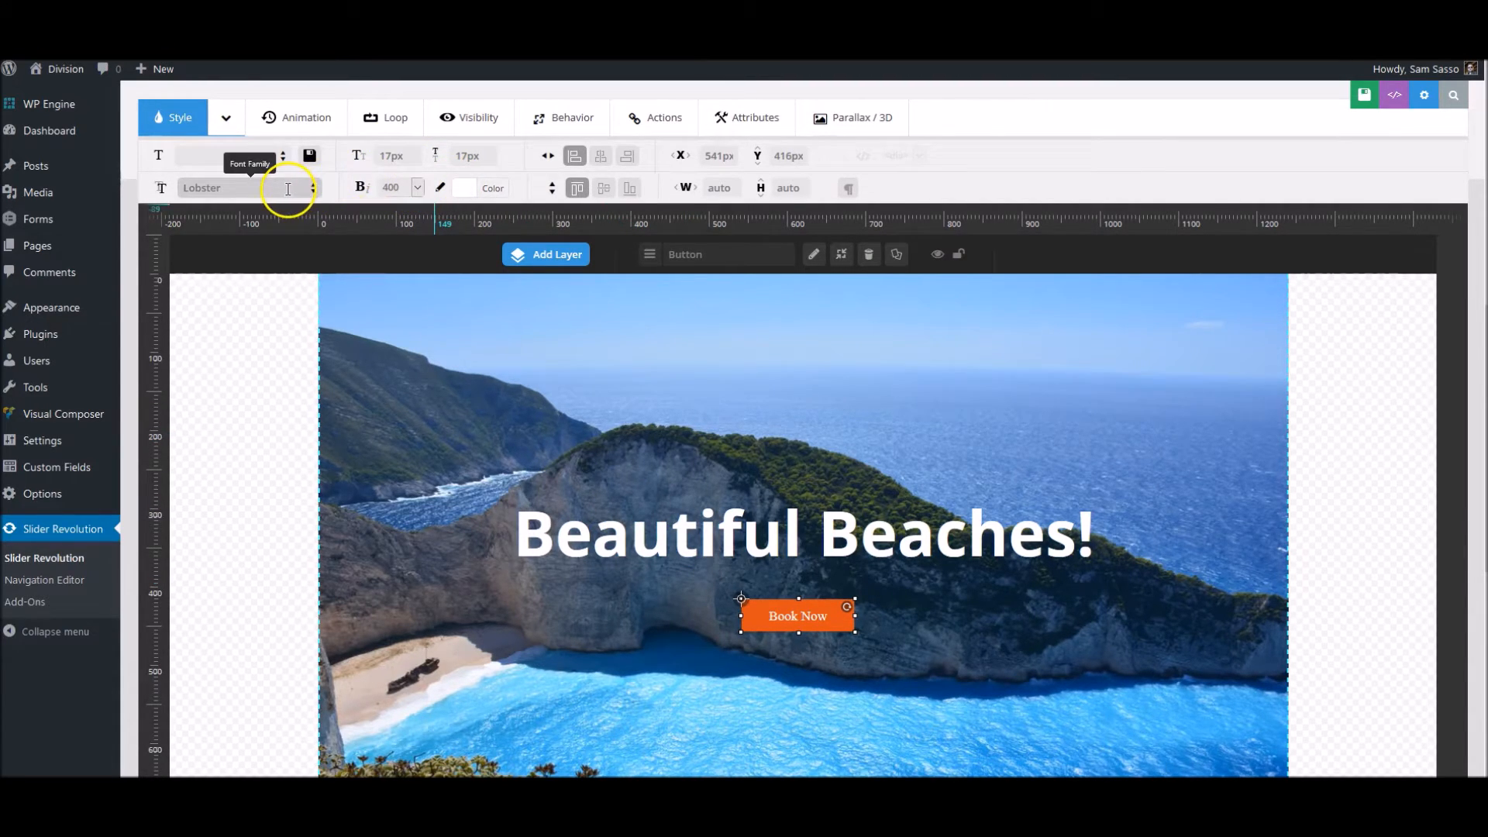
pyautogui.click(602, 157)
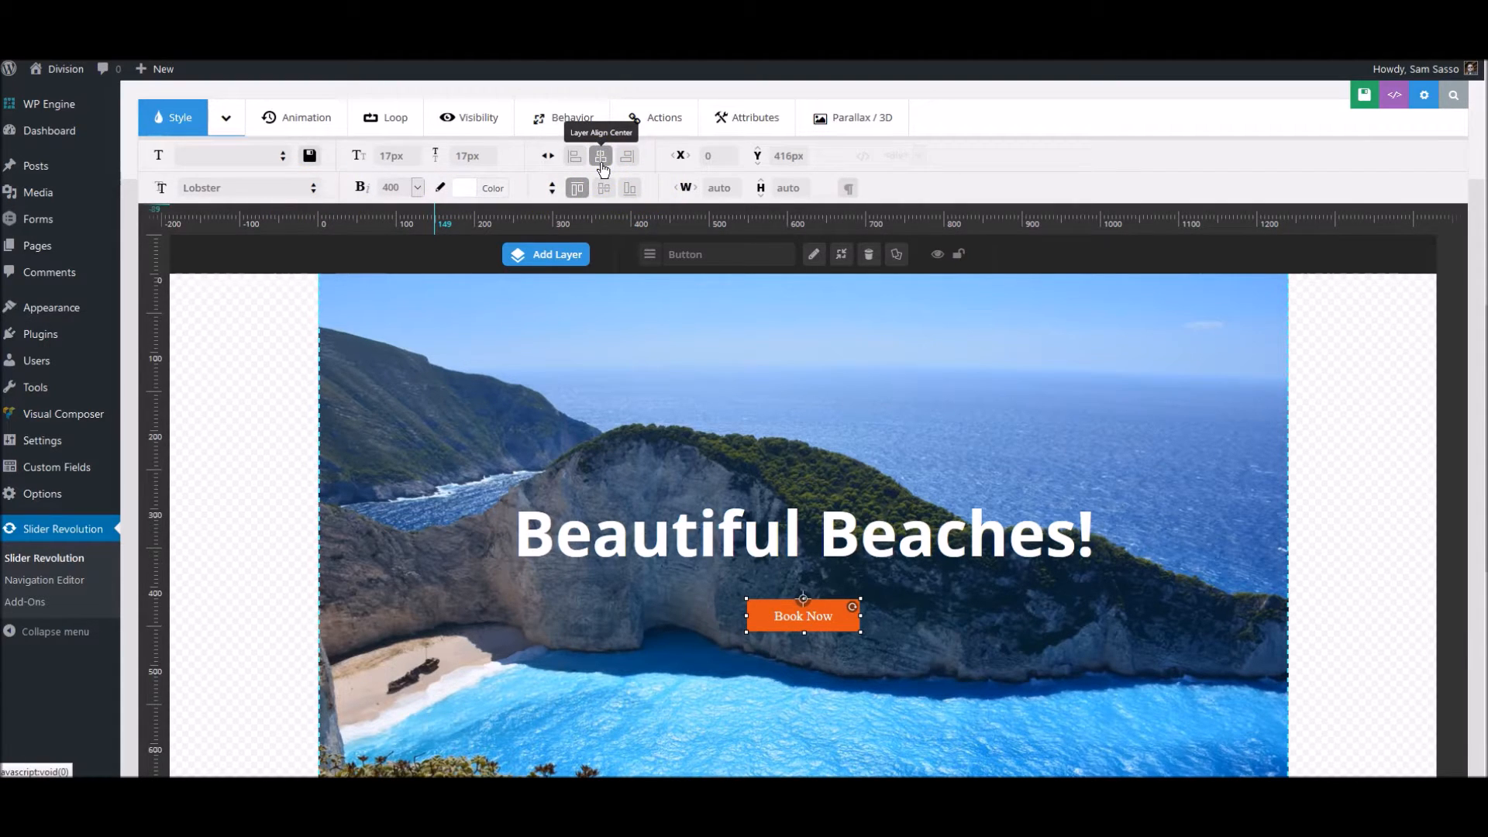
# - Try the Skew-From-Long-Left template as the Book Now button's start animation
pyautogui.click(311, 117)
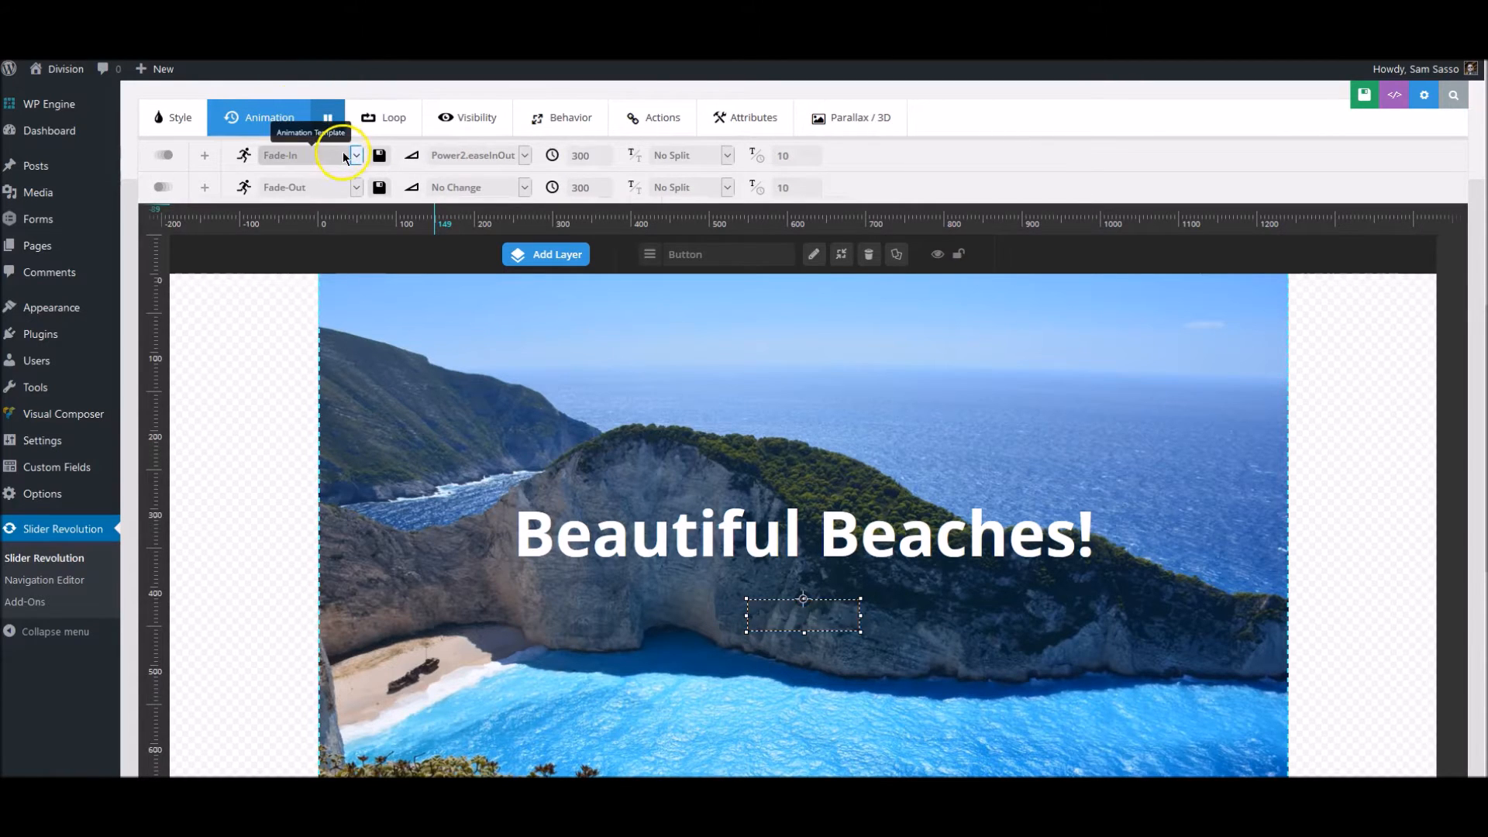
pyautogui.click(342, 153)
pyautogui.scroll(-3, 338, 300)
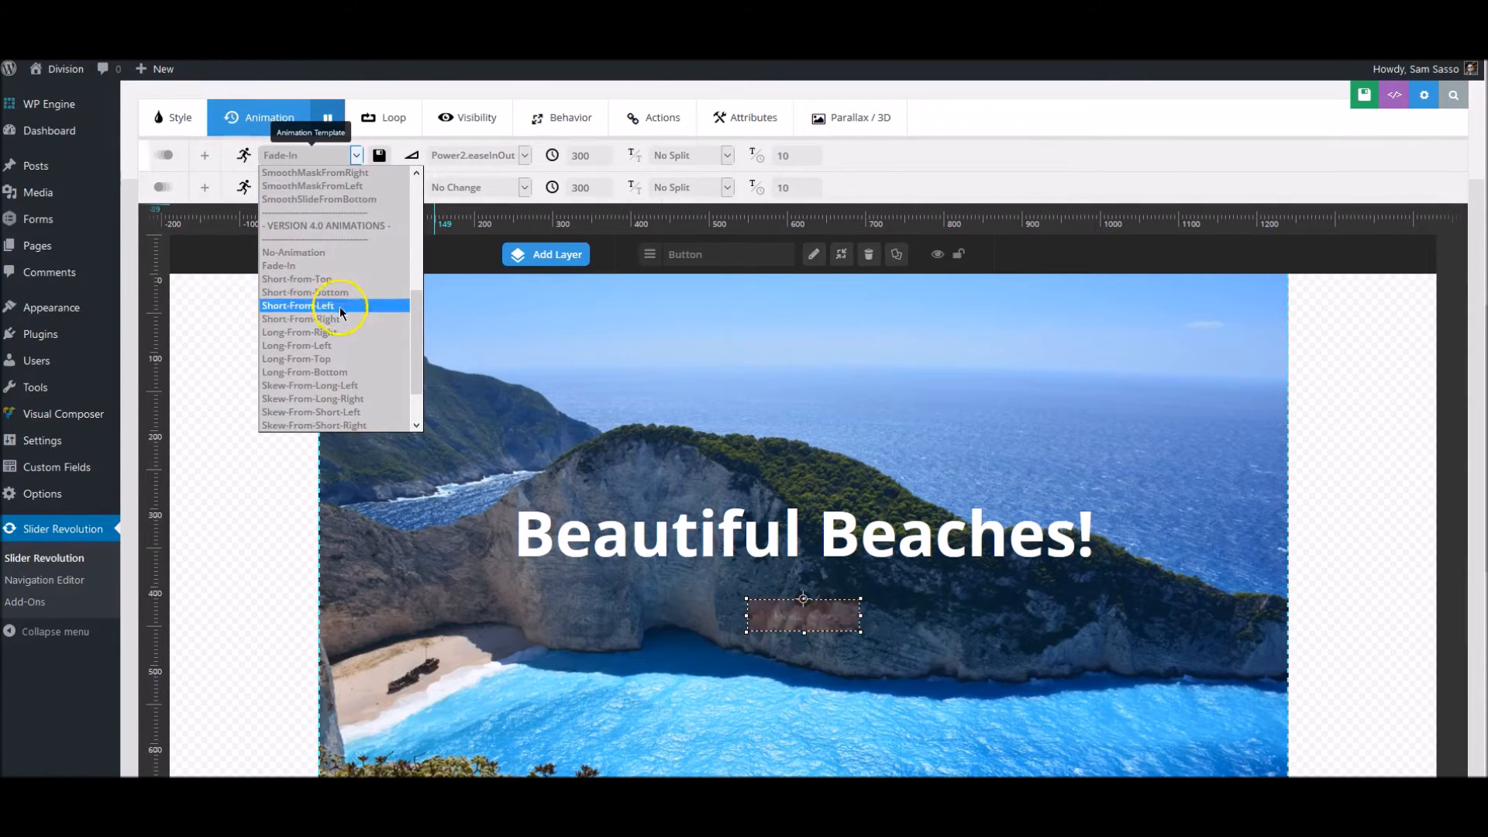
pyautogui.scroll(-2, 339, 305)
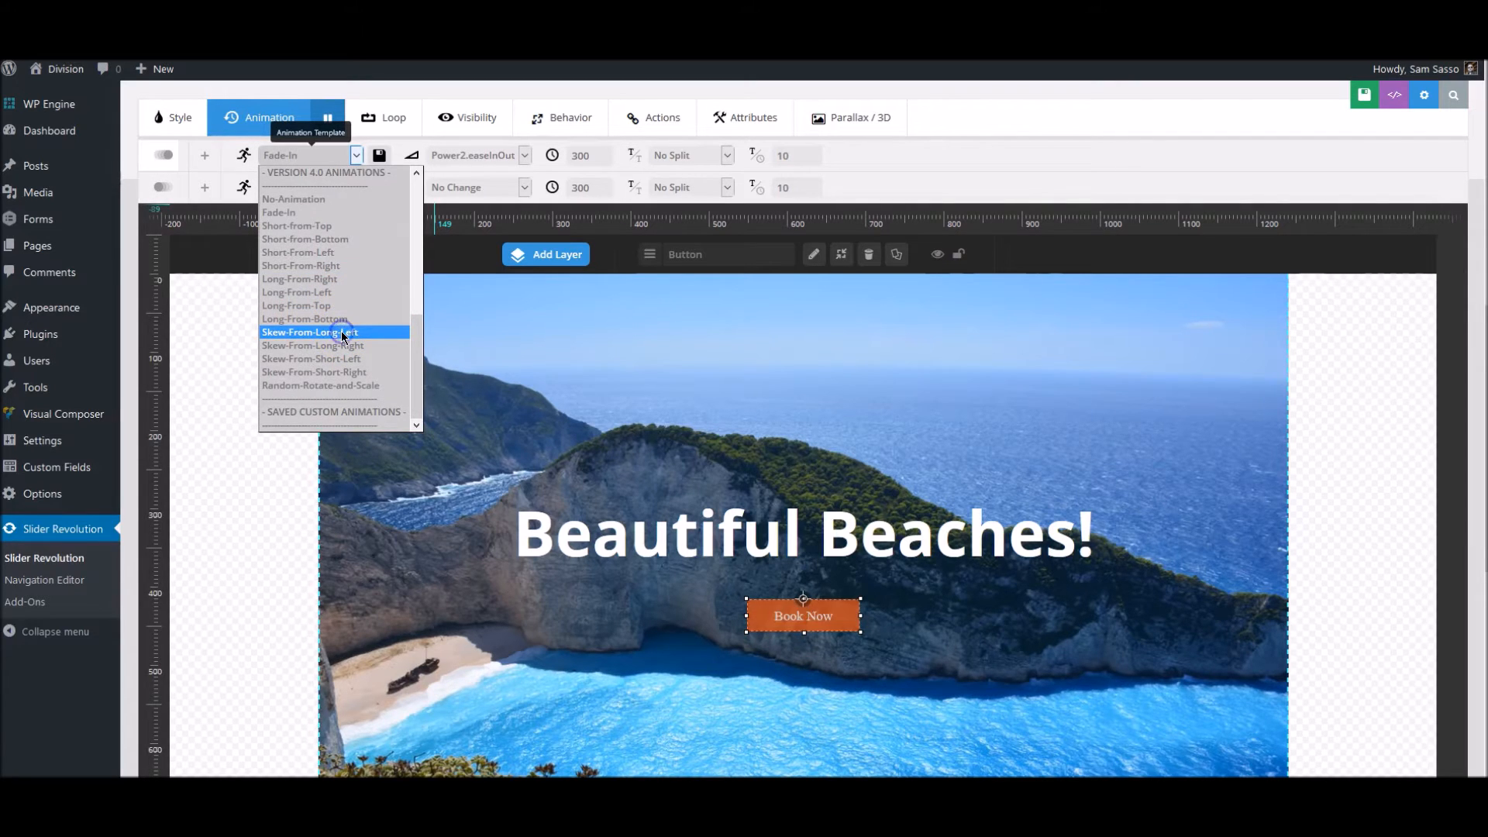
pyautogui.click(341, 331)
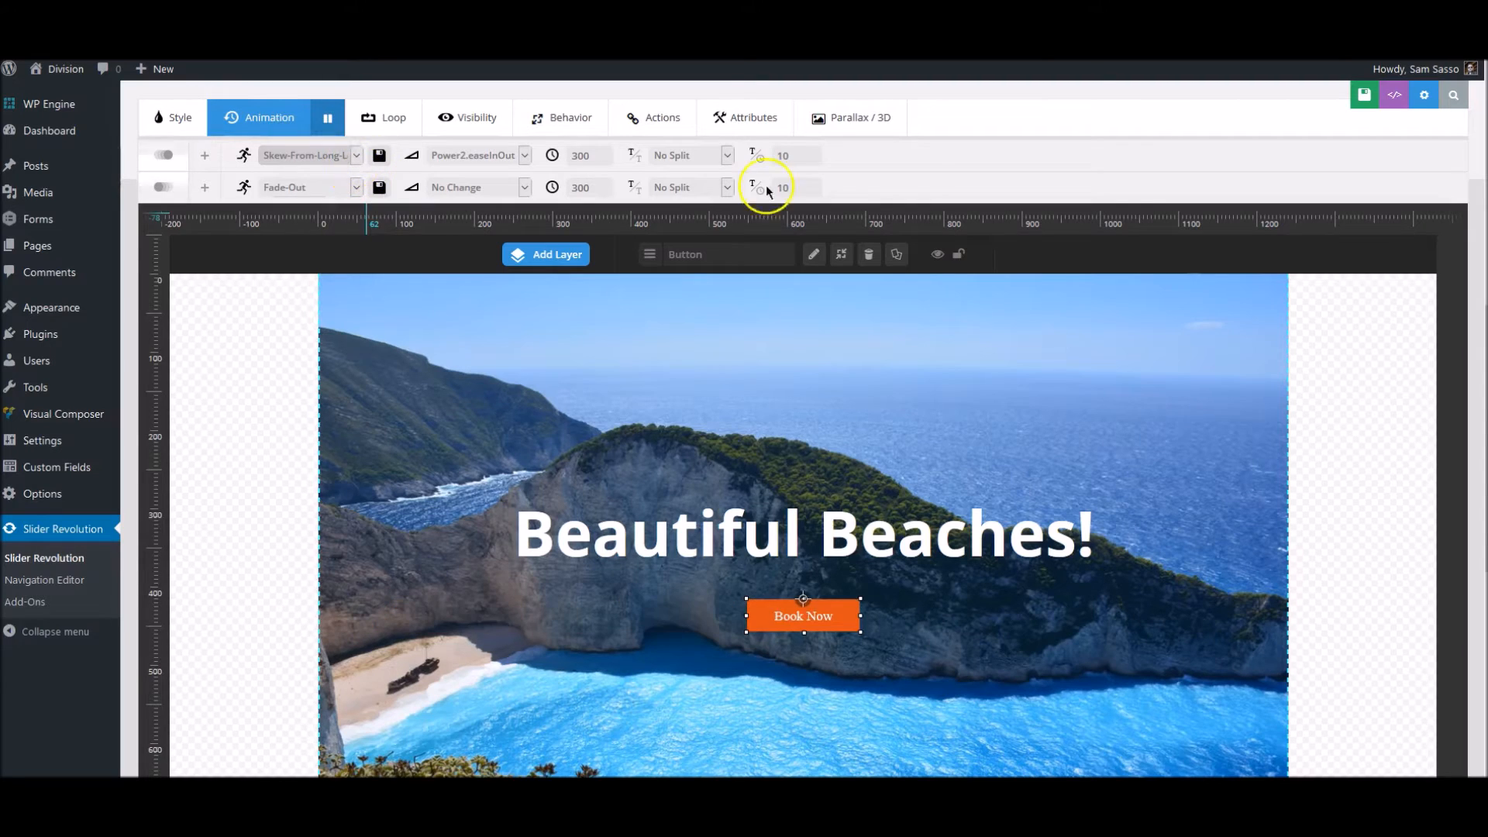
# - Set the Book Now button's start animation to Fade-In with a speed of 600 ms
pyautogui.click(305, 156)
pyautogui.scroll(10, 339, 262)
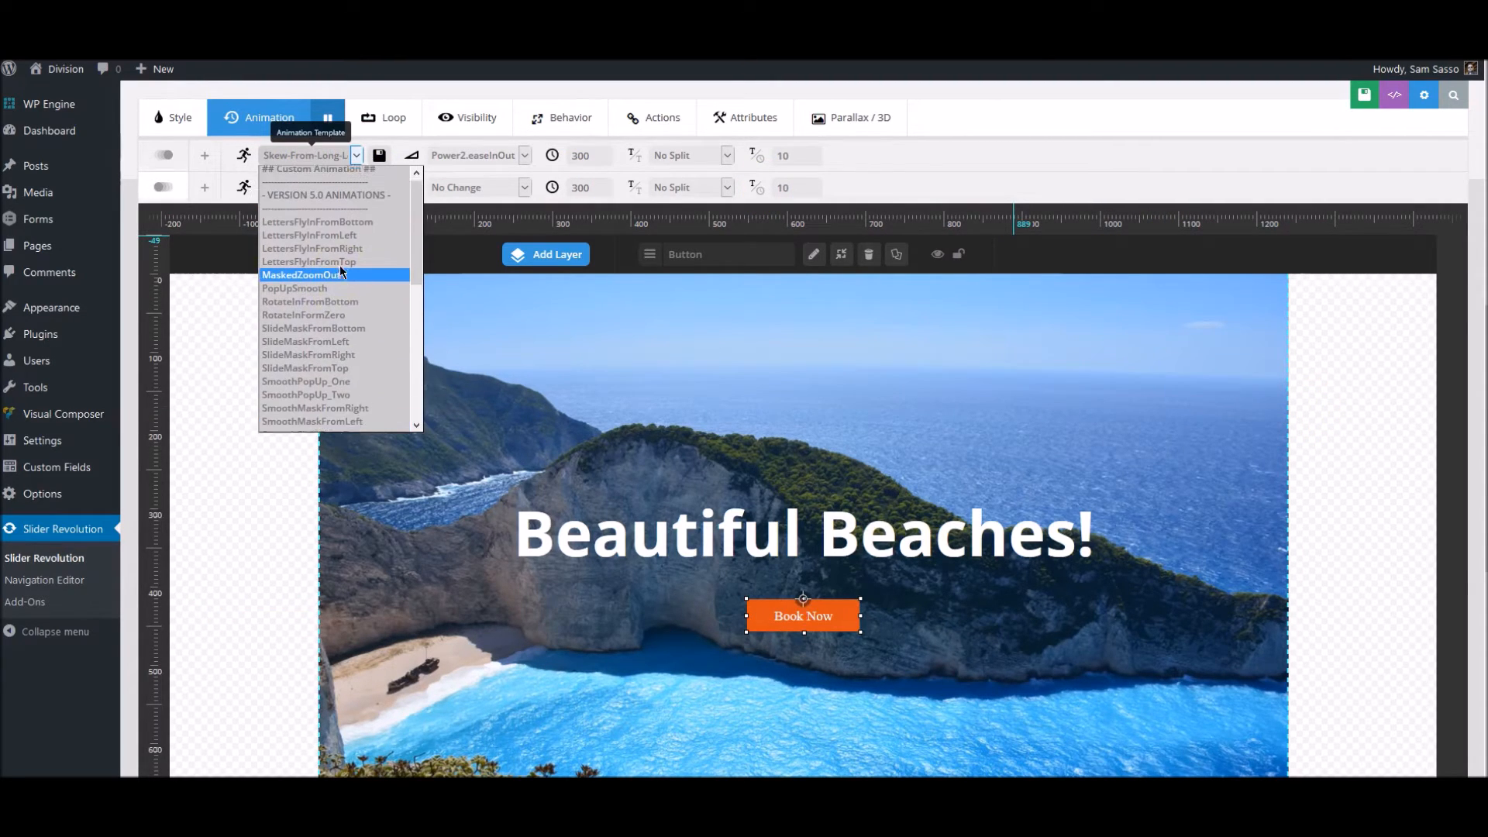
pyautogui.scroll(-5, 342, 288)
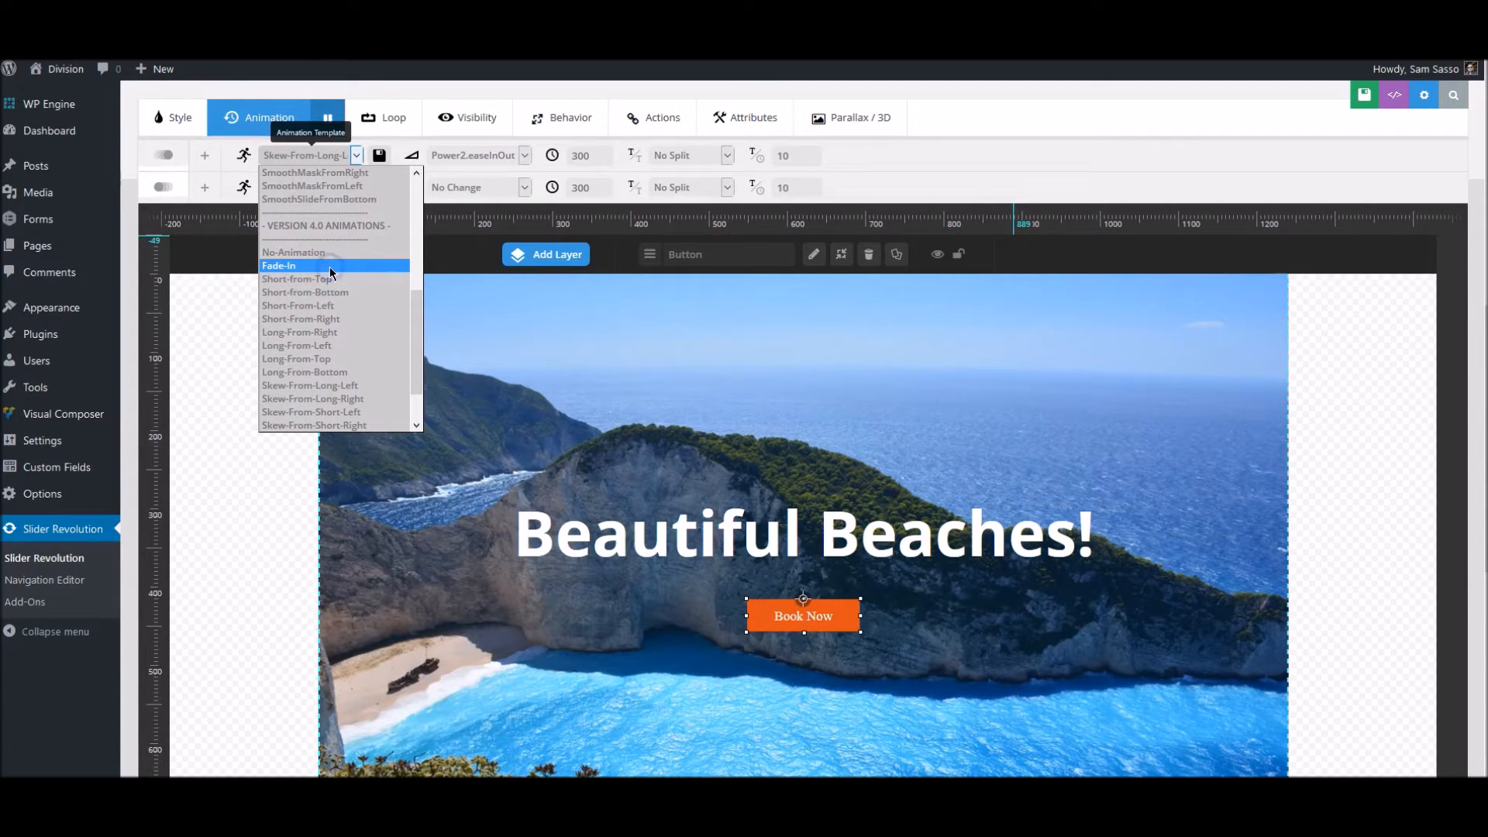
pyautogui.click(328, 267)
pyautogui.click(597, 189)
pyautogui.click(578, 155)
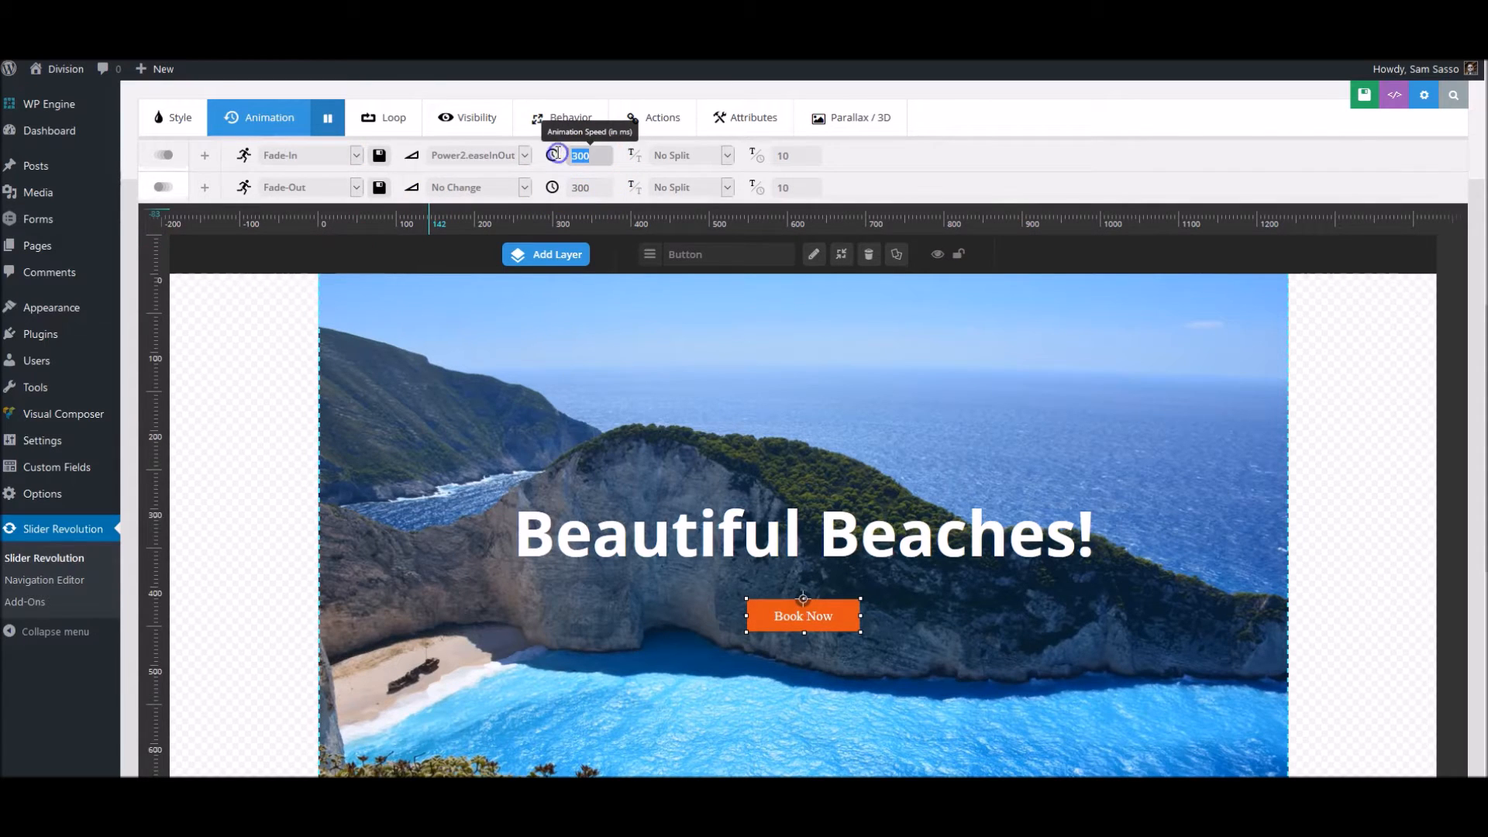
pyautogui.write('600')
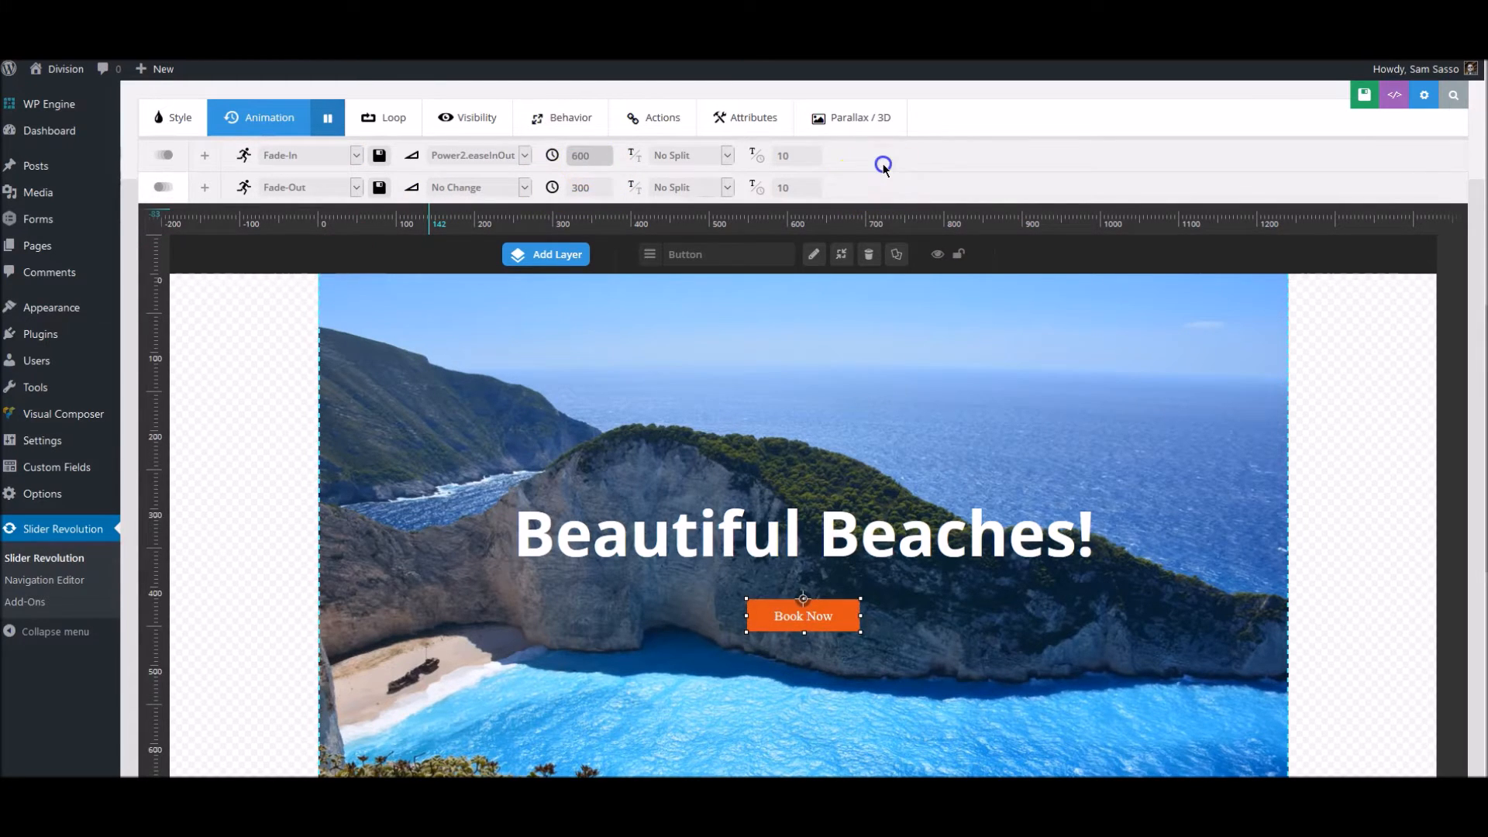
pyautogui.click(883, 166)
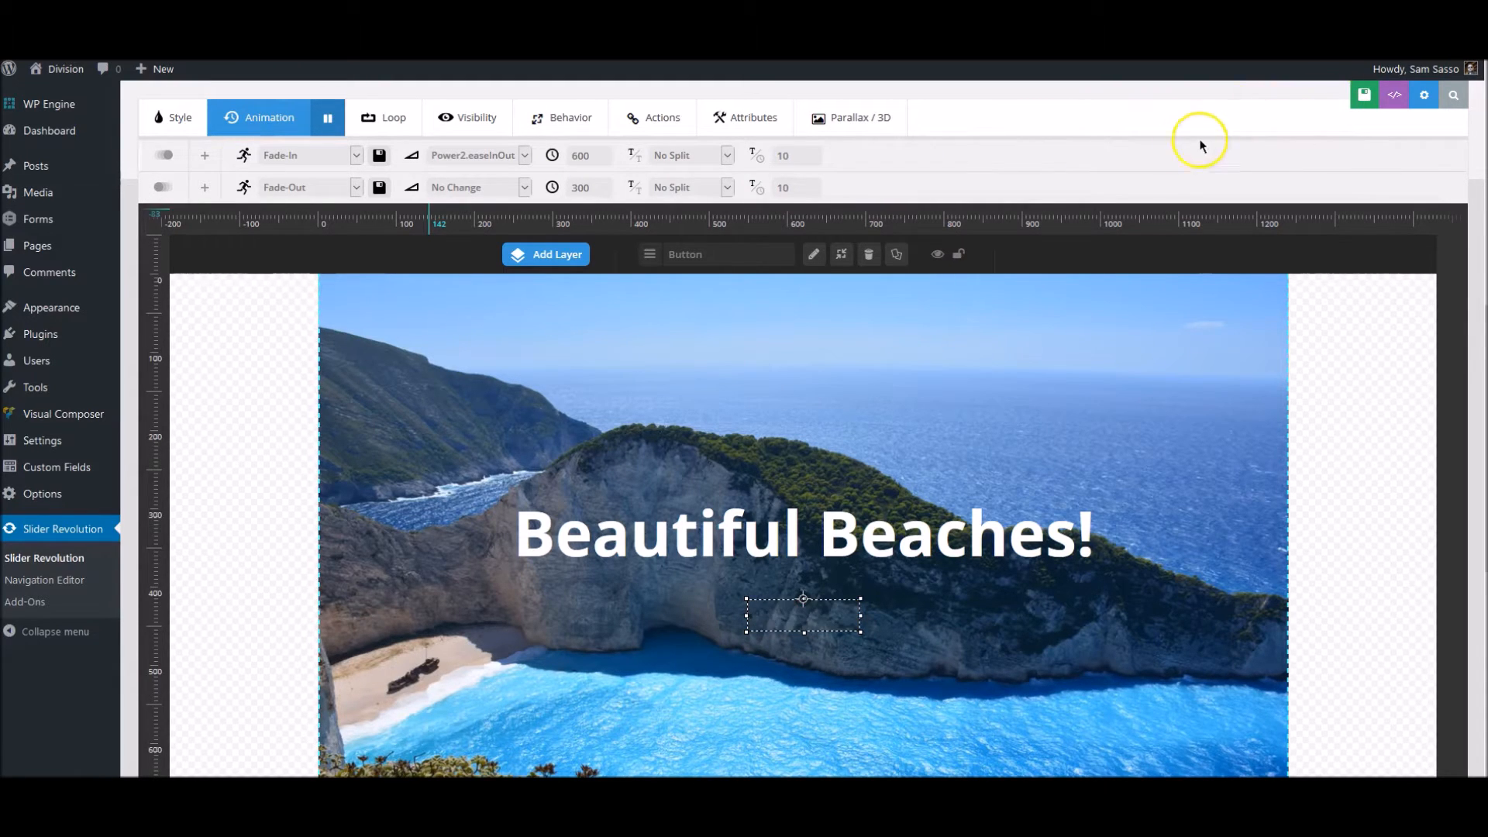
# - Review the slide's layer timeline and the options available for slide #1
pyautogui.scroll(-2, 1335, 369)
pyautogui.scroll(-6, 1335, 369)
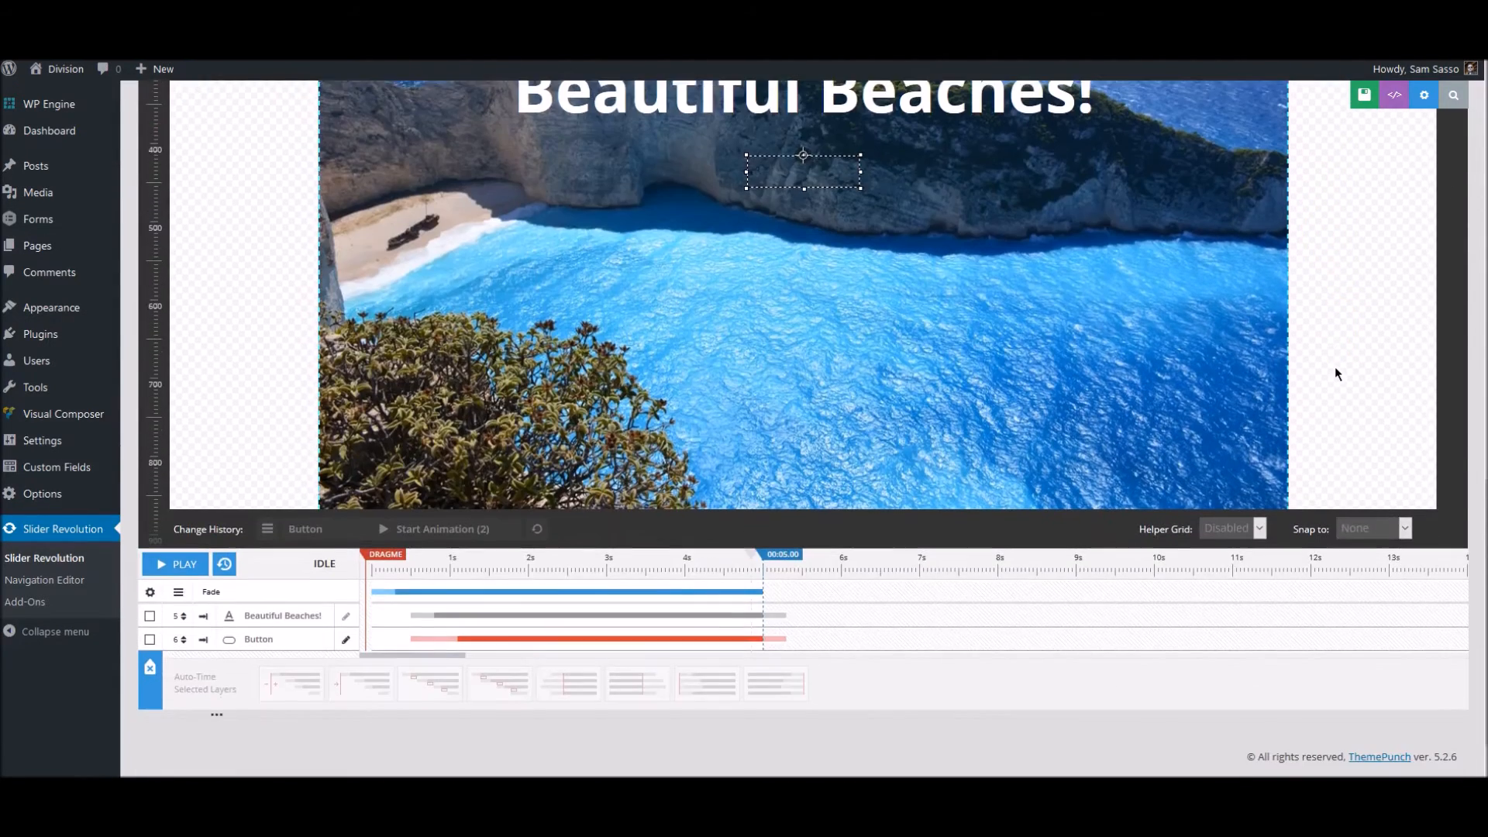
pyautogui.scroll(11, 1335, 370)
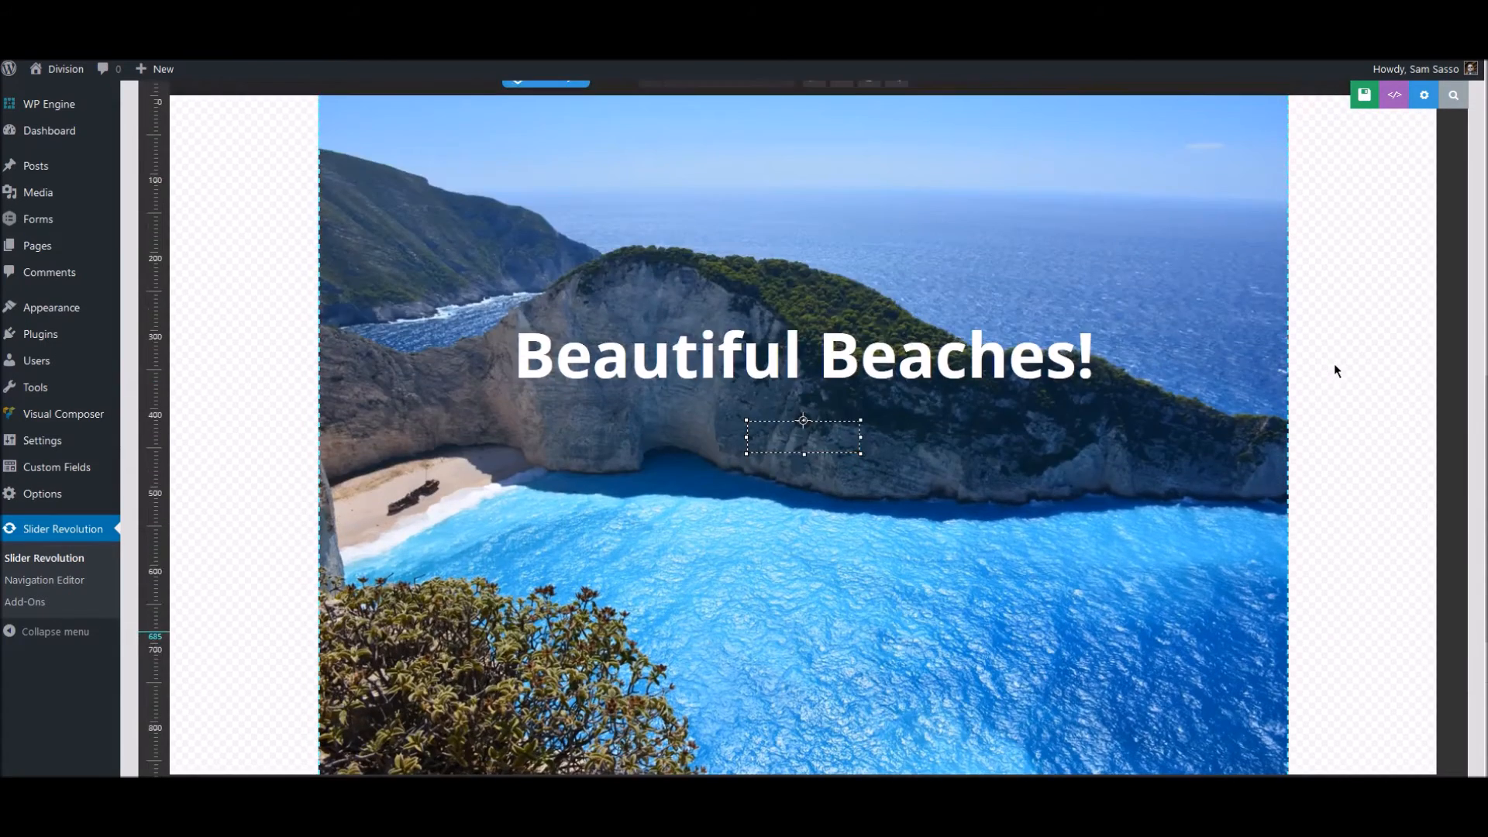
pyautogui.click(1336, 265)
pyautogui.click(1366, 115)
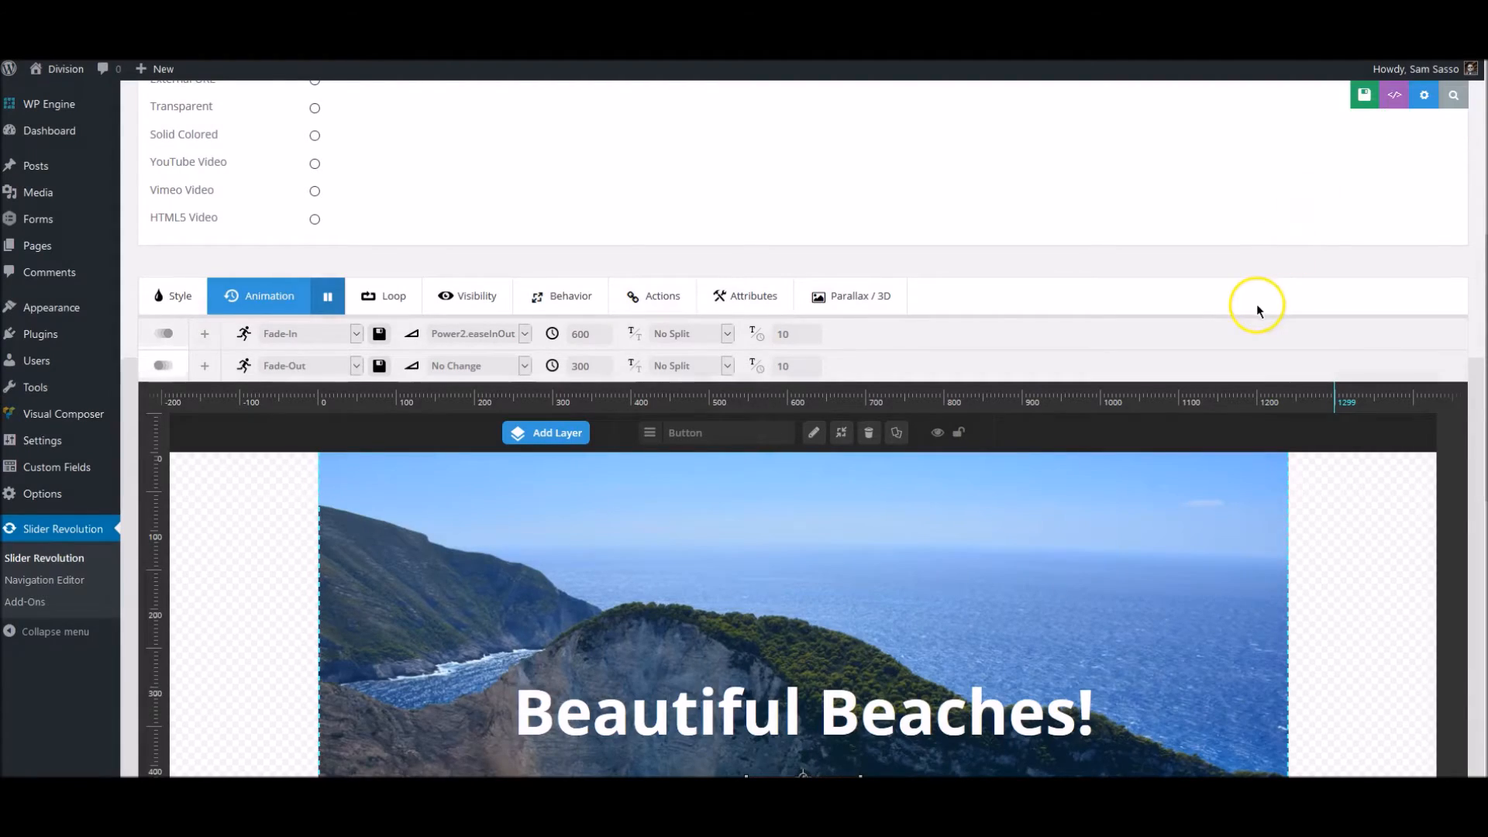
pyautogui.scroll(6, 1239, 307)
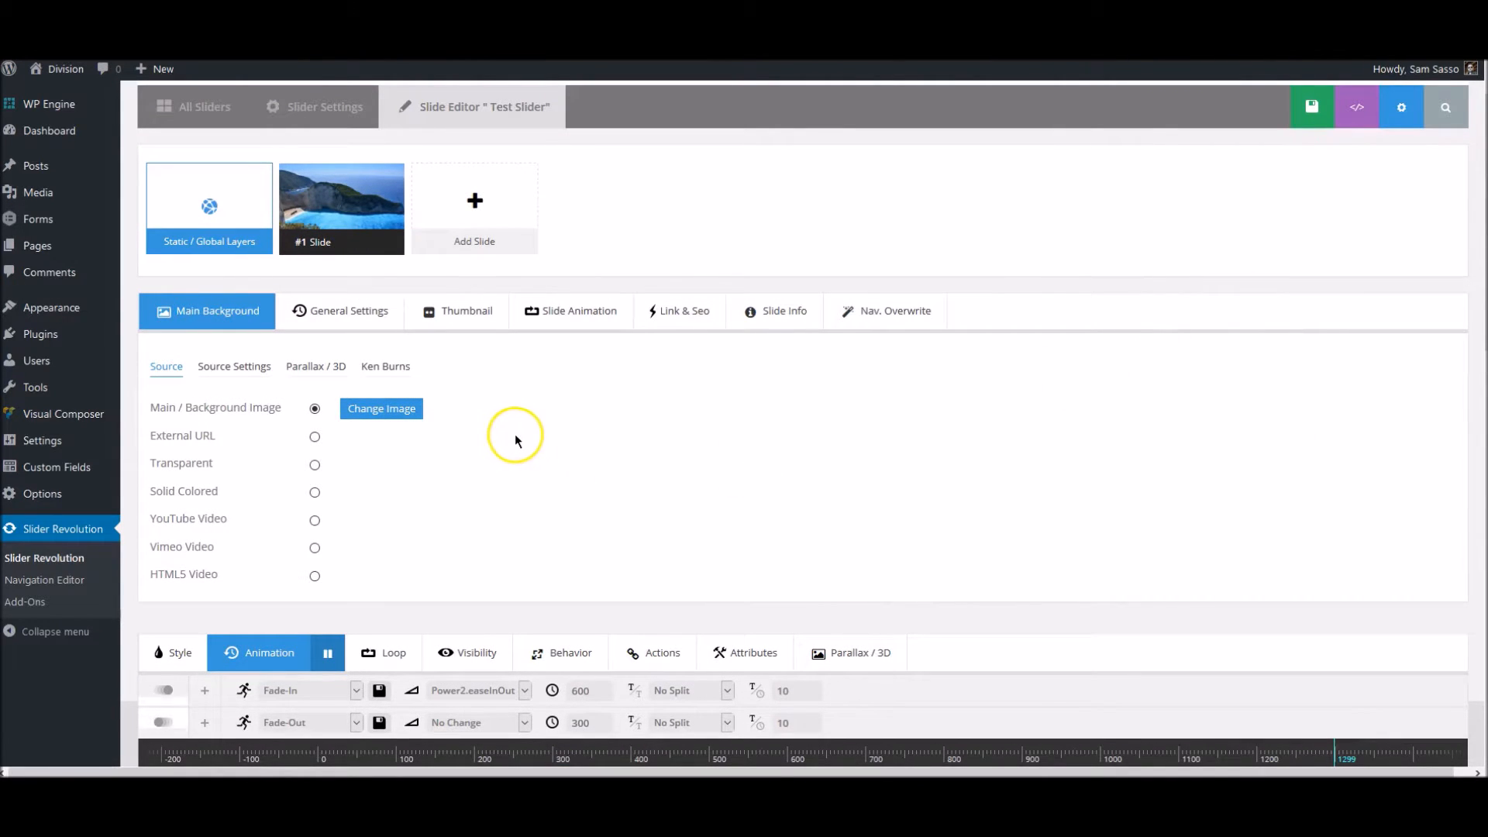
pyautogui.moveTo(351, 220)
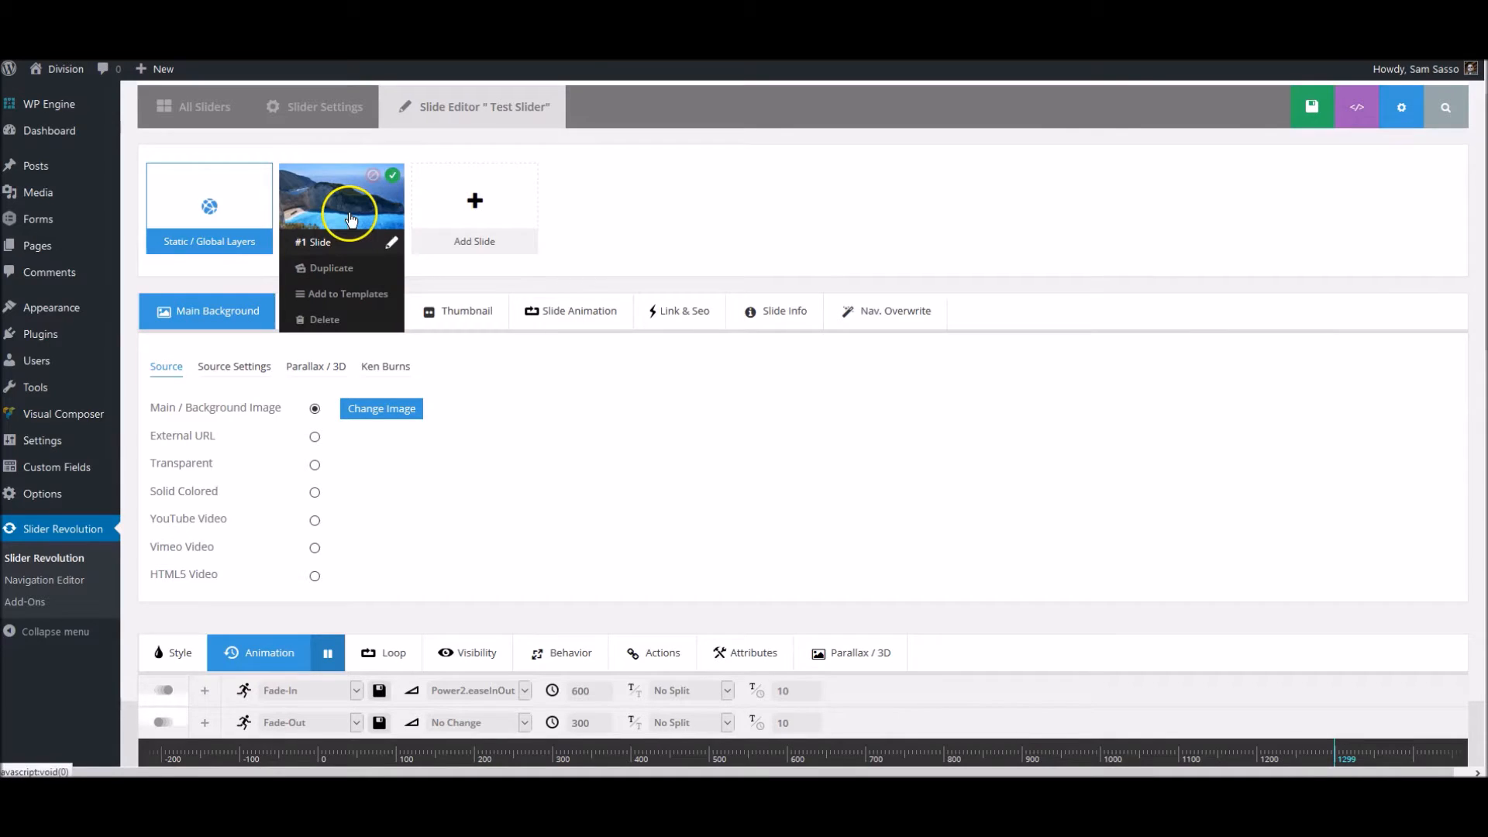
pyautogui.scroll(-8, 631, 444)
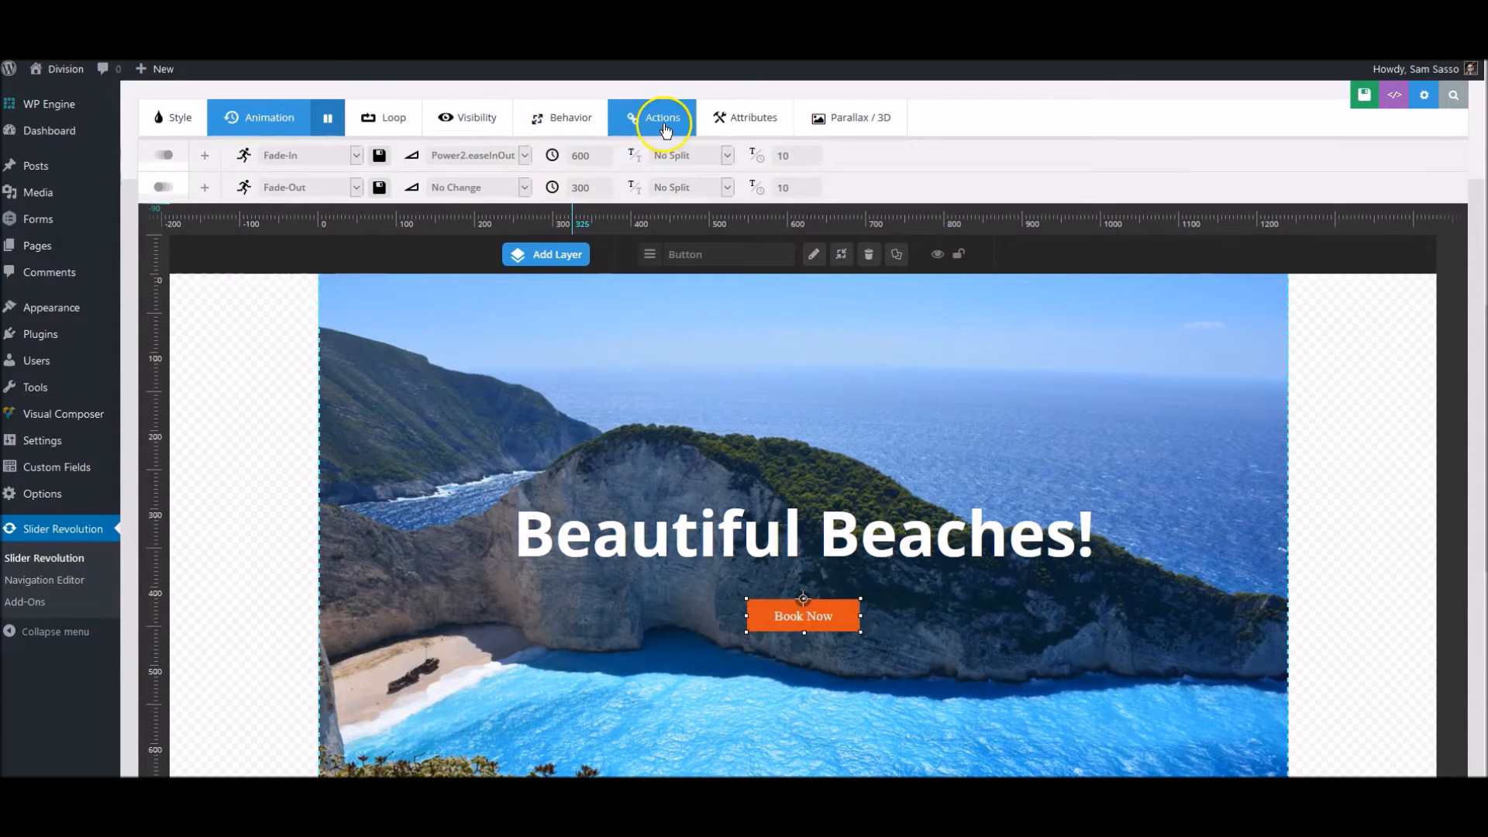
# - Add a click action of type Simple Link to the Book Now button
pyautogui.click(624, 126)
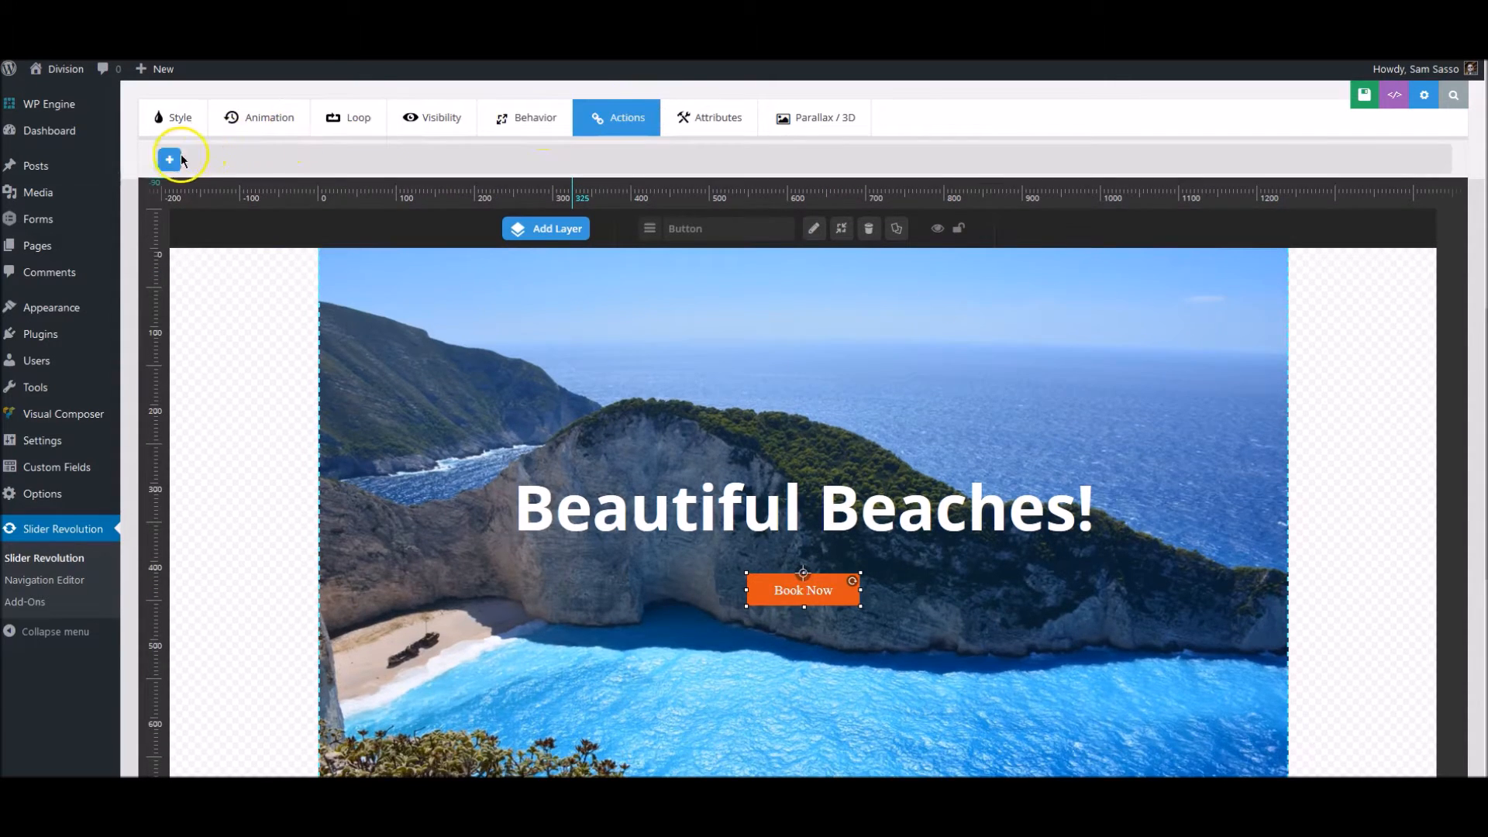
pyautogui.click(167, 159)
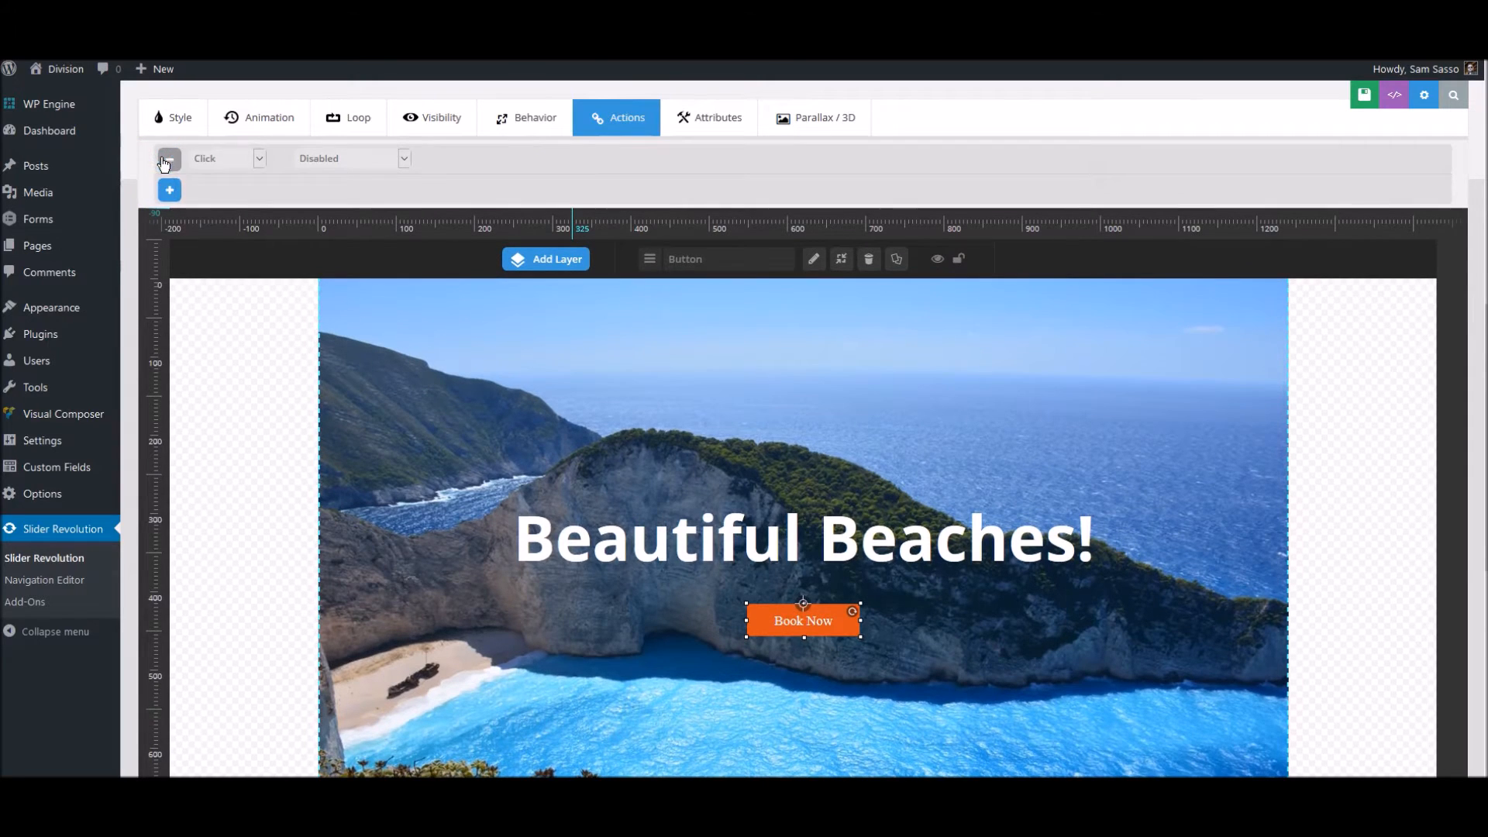
pyautogui.click(336, 158)
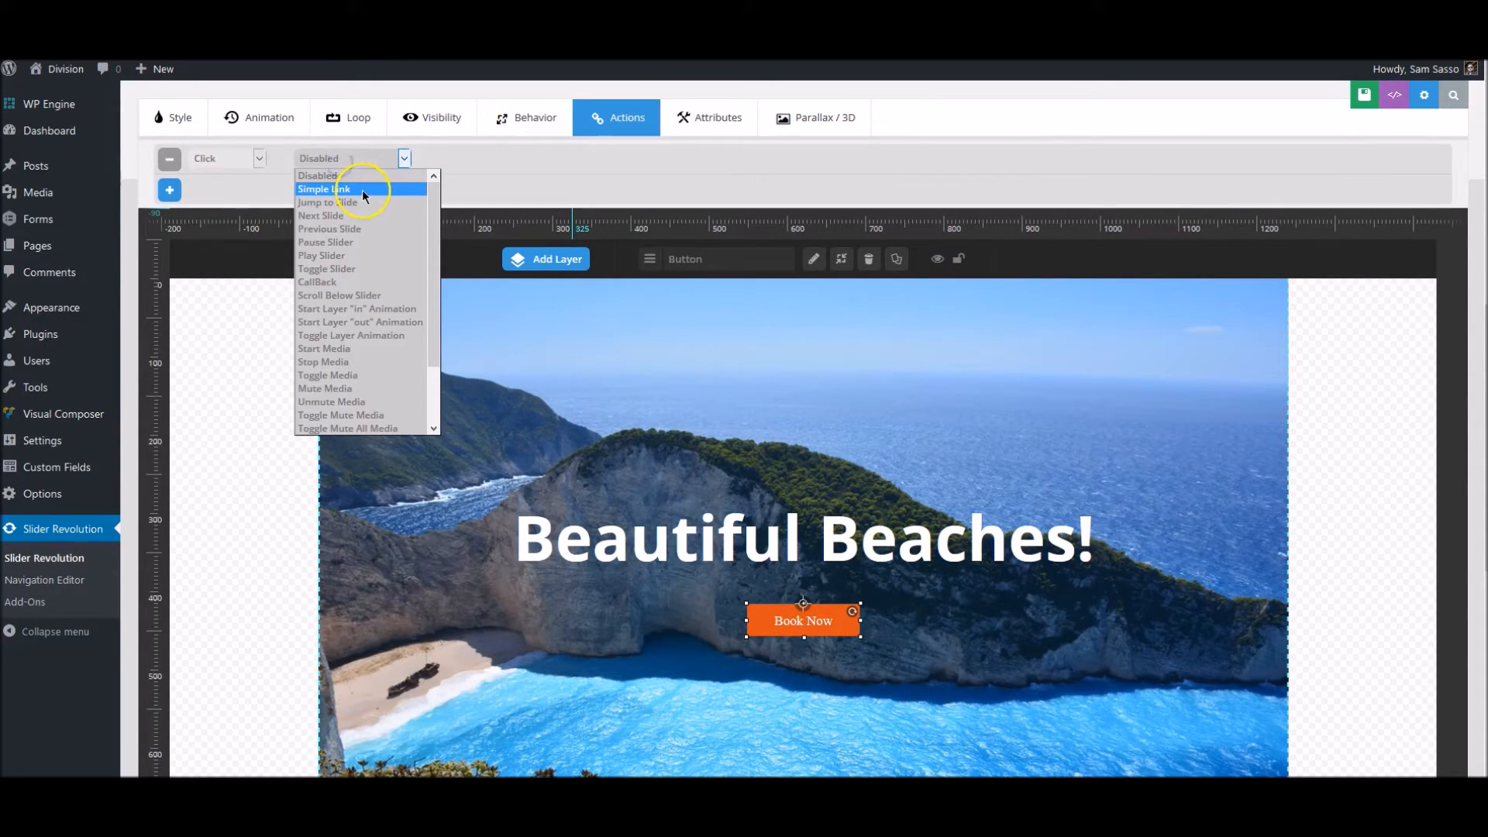
pyautogui.click(363, 189)
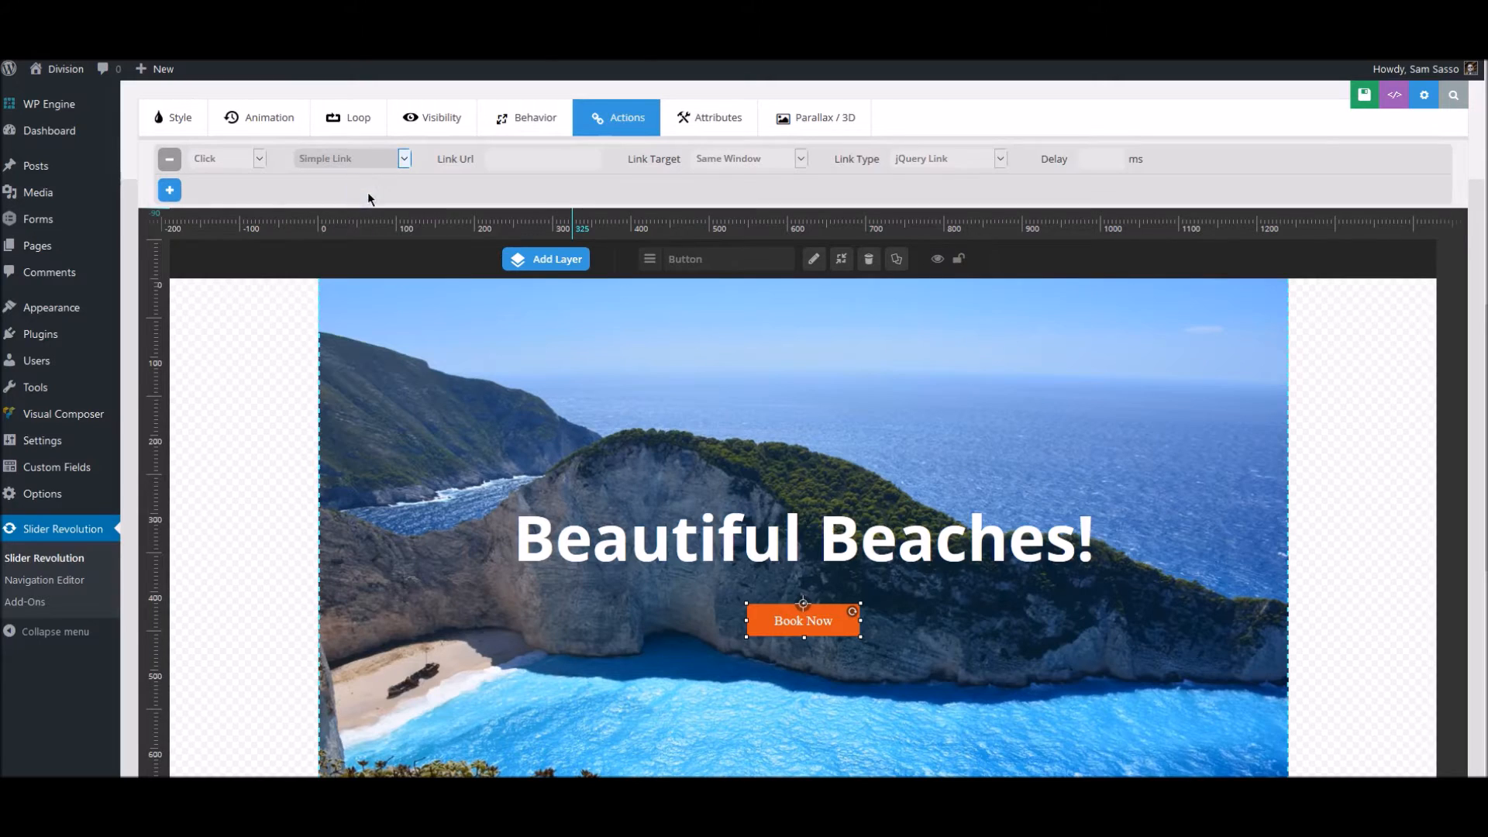
# - Set the button action's link URL to /contact and save the slide
pyautogui.click(523, 155)
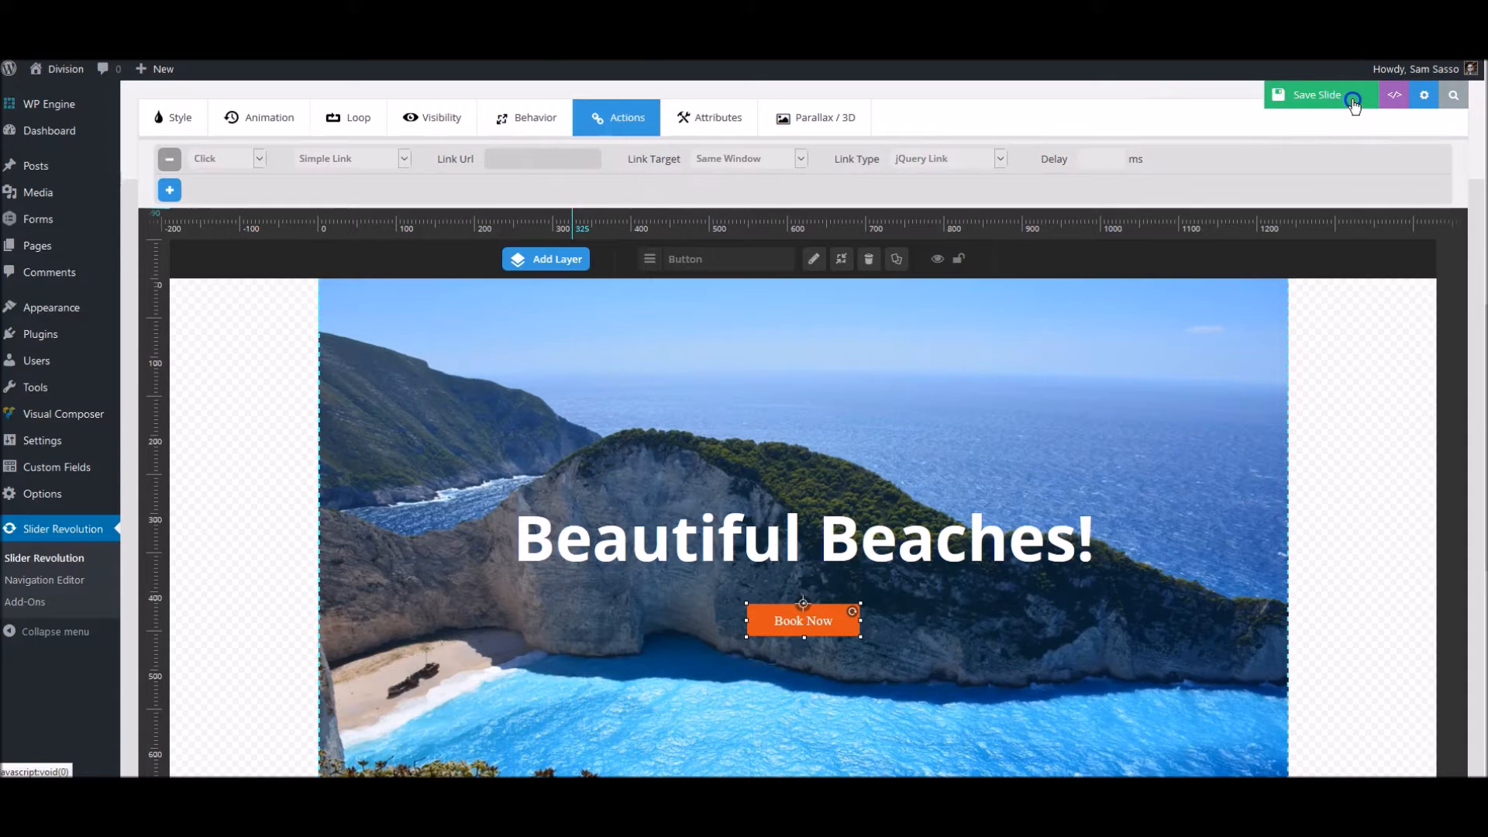
pyautogui.click(1308, 94)
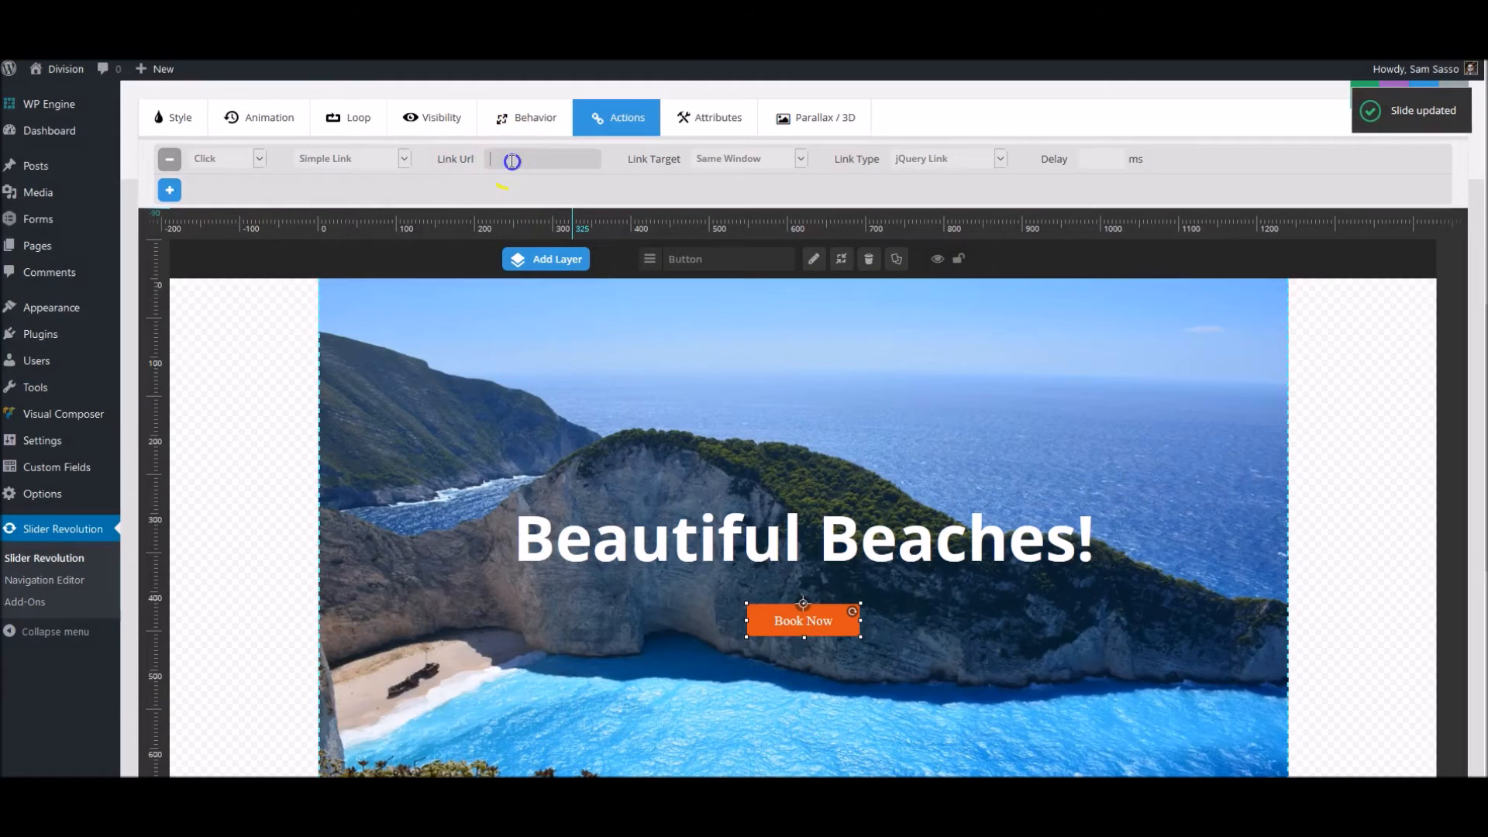
pyautogui.click(512, 161)
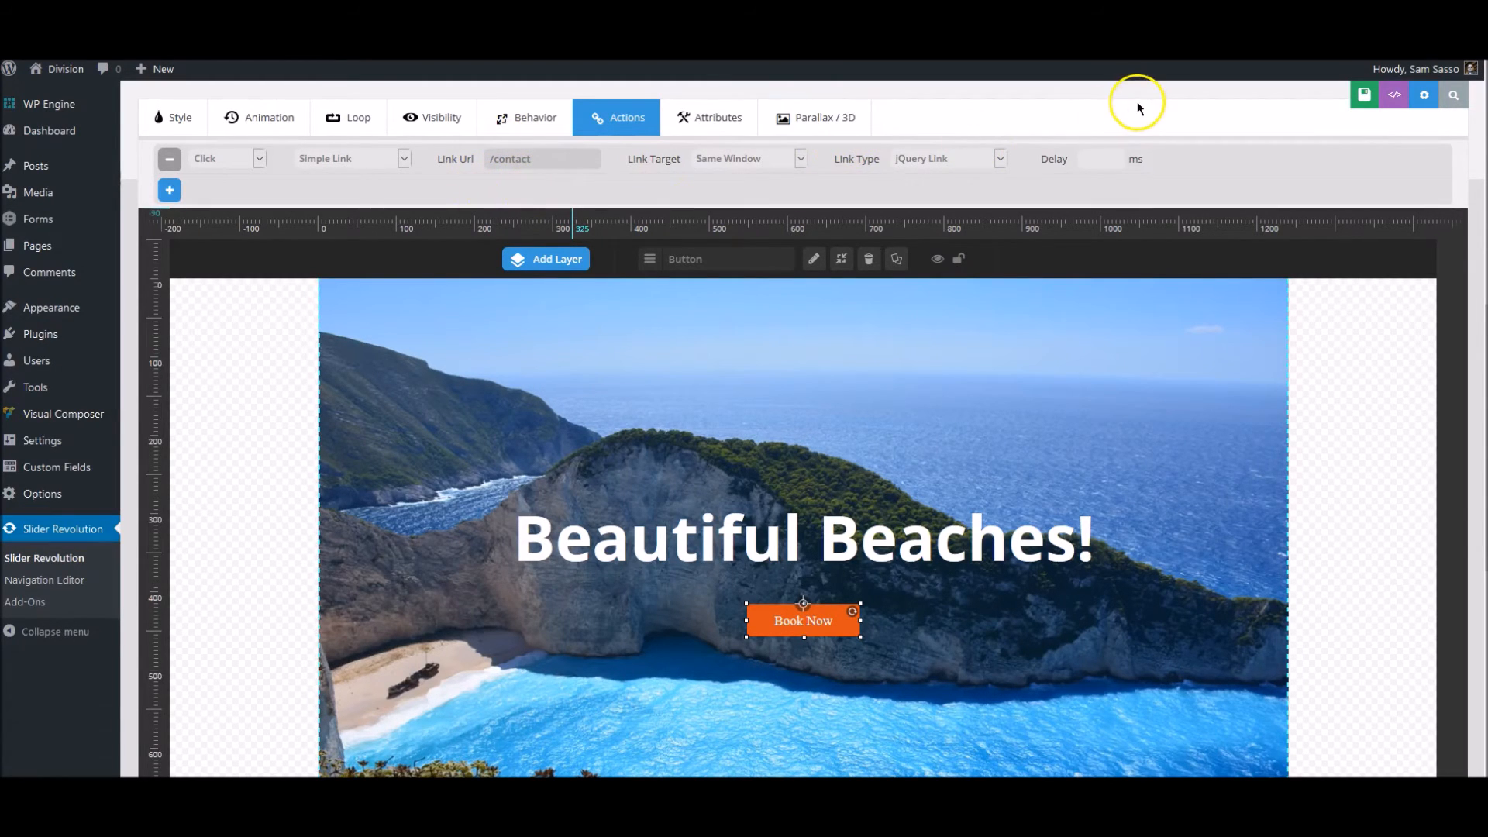
pyautogui.click(1353, 93)
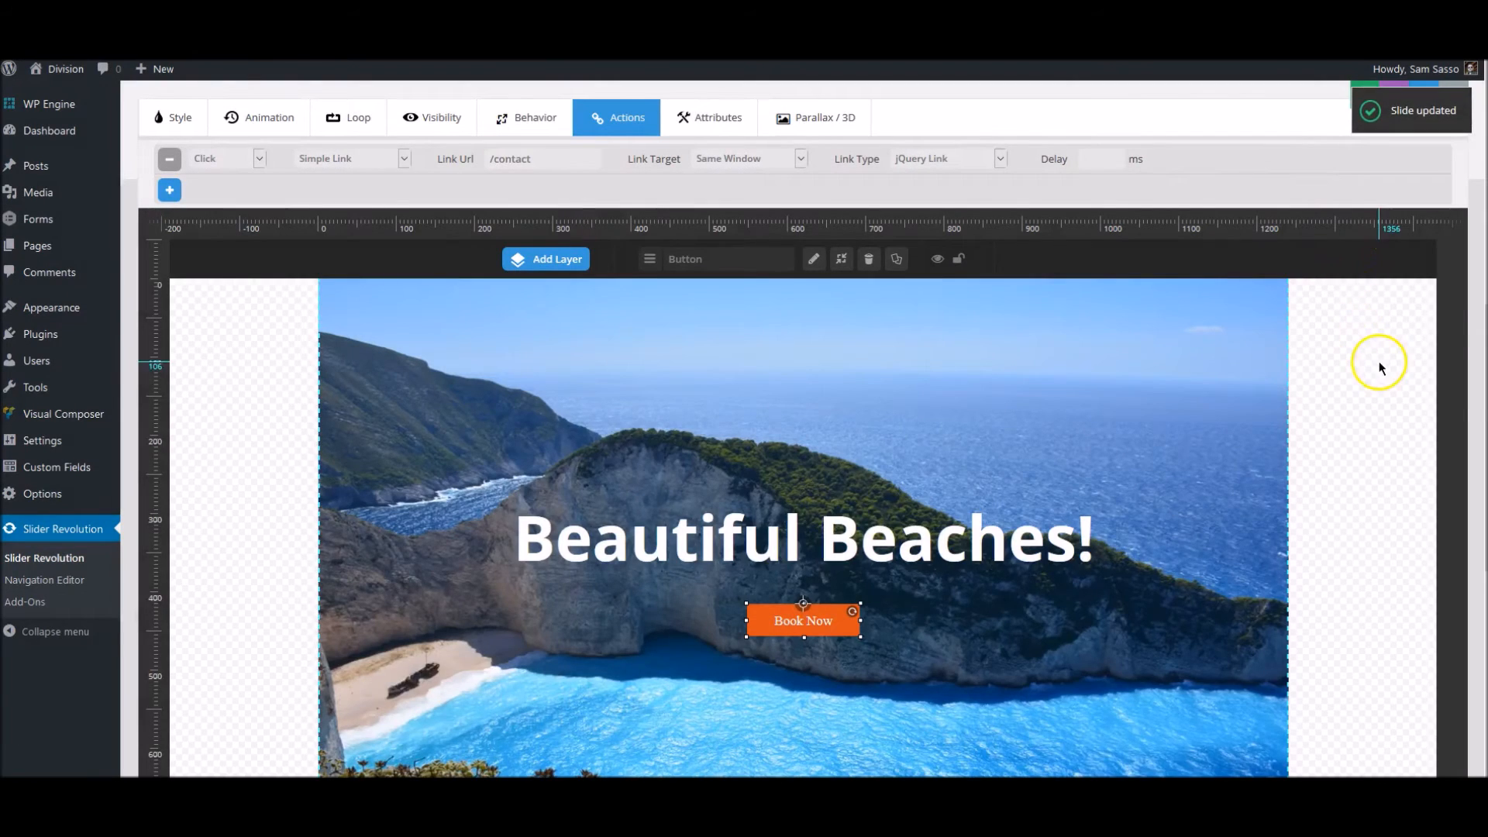
# - Duplicate slide #1 of the Test Slider
pyautogui.scroll(8, 1378, 361)
pyautogui.moveTo(362, 277)
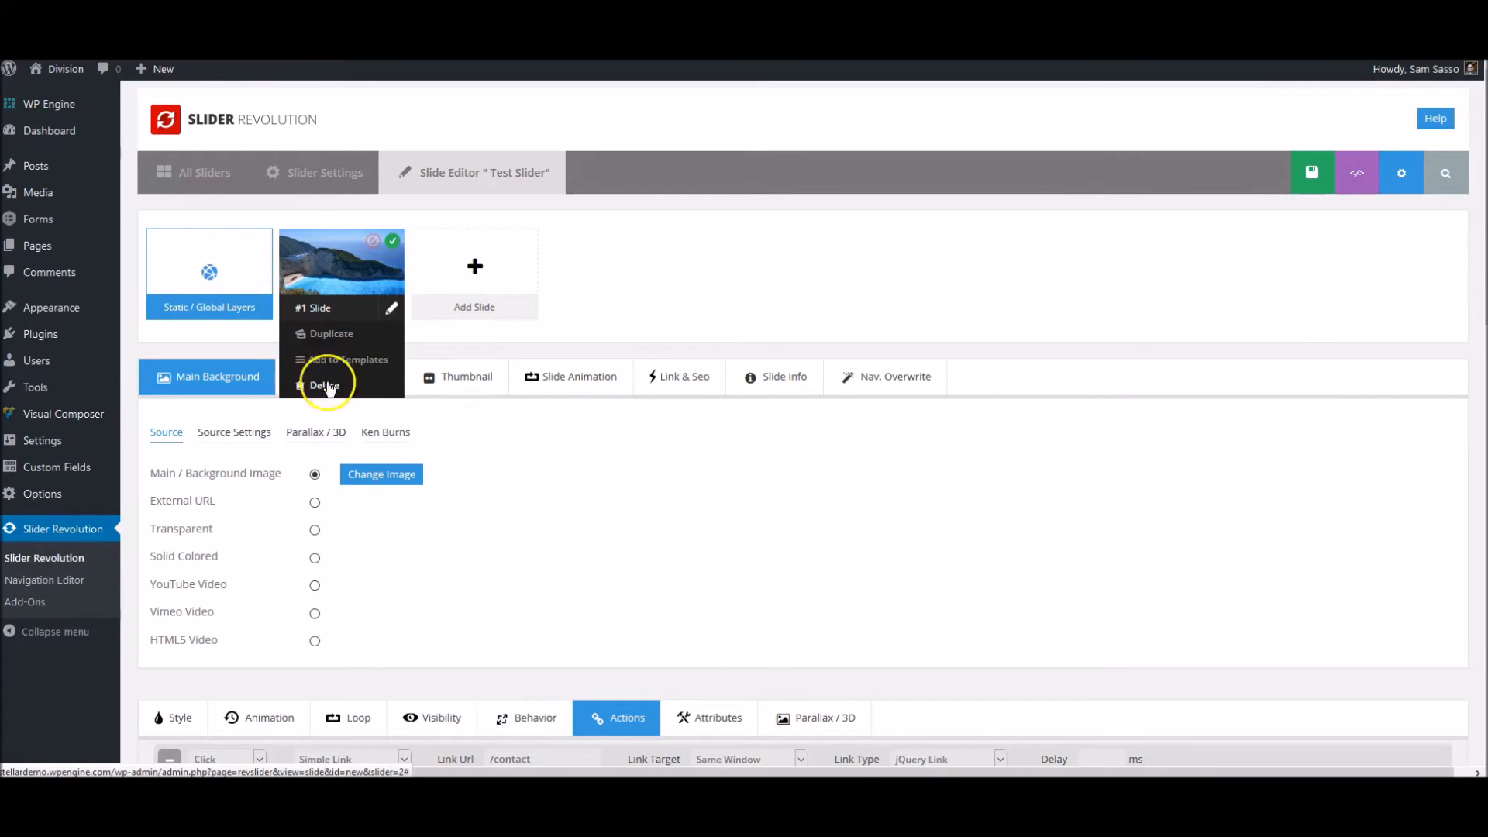
pyautogui.click(331, 334)
pyautogui.moveTo(431, 267)
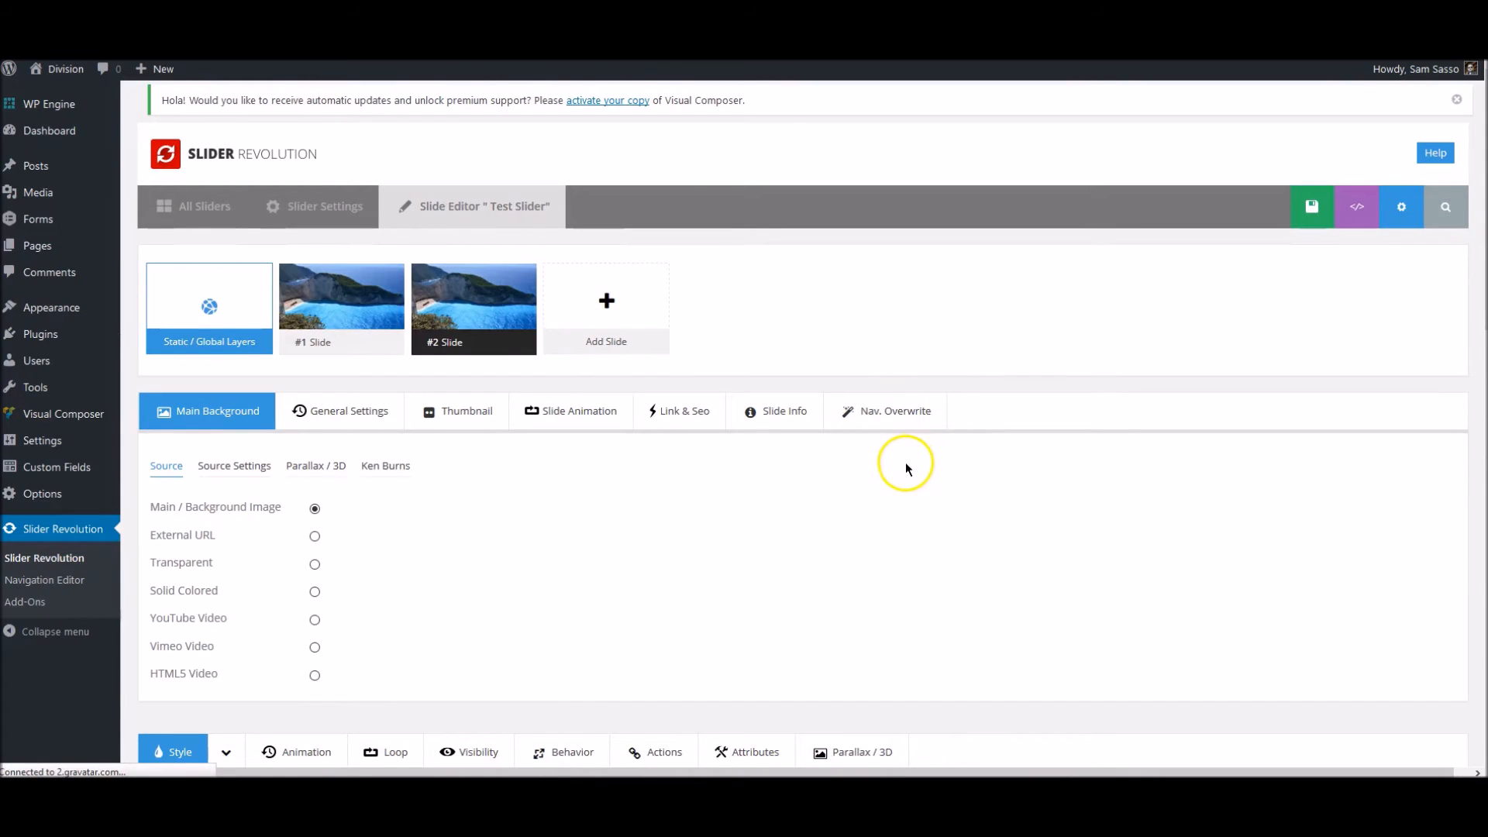
# - Replace slide #2's background with the night highway image pexels-photo-169976, copying the image's title into its alt text
pyautogui.scroll(-2, 966, 313)
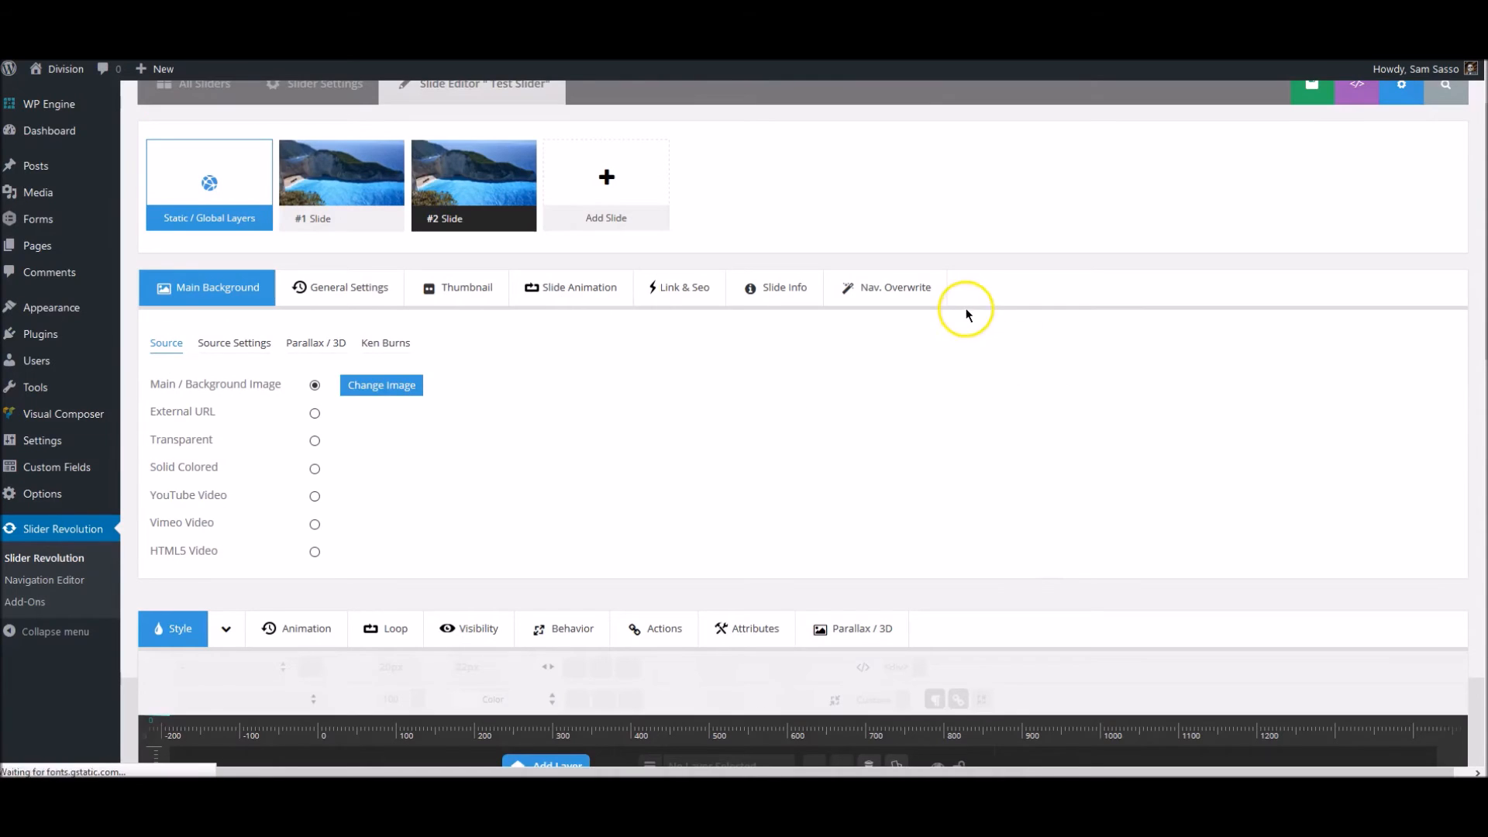
pyautogui.click(413, 388)
pyautogui.click(83, 243)
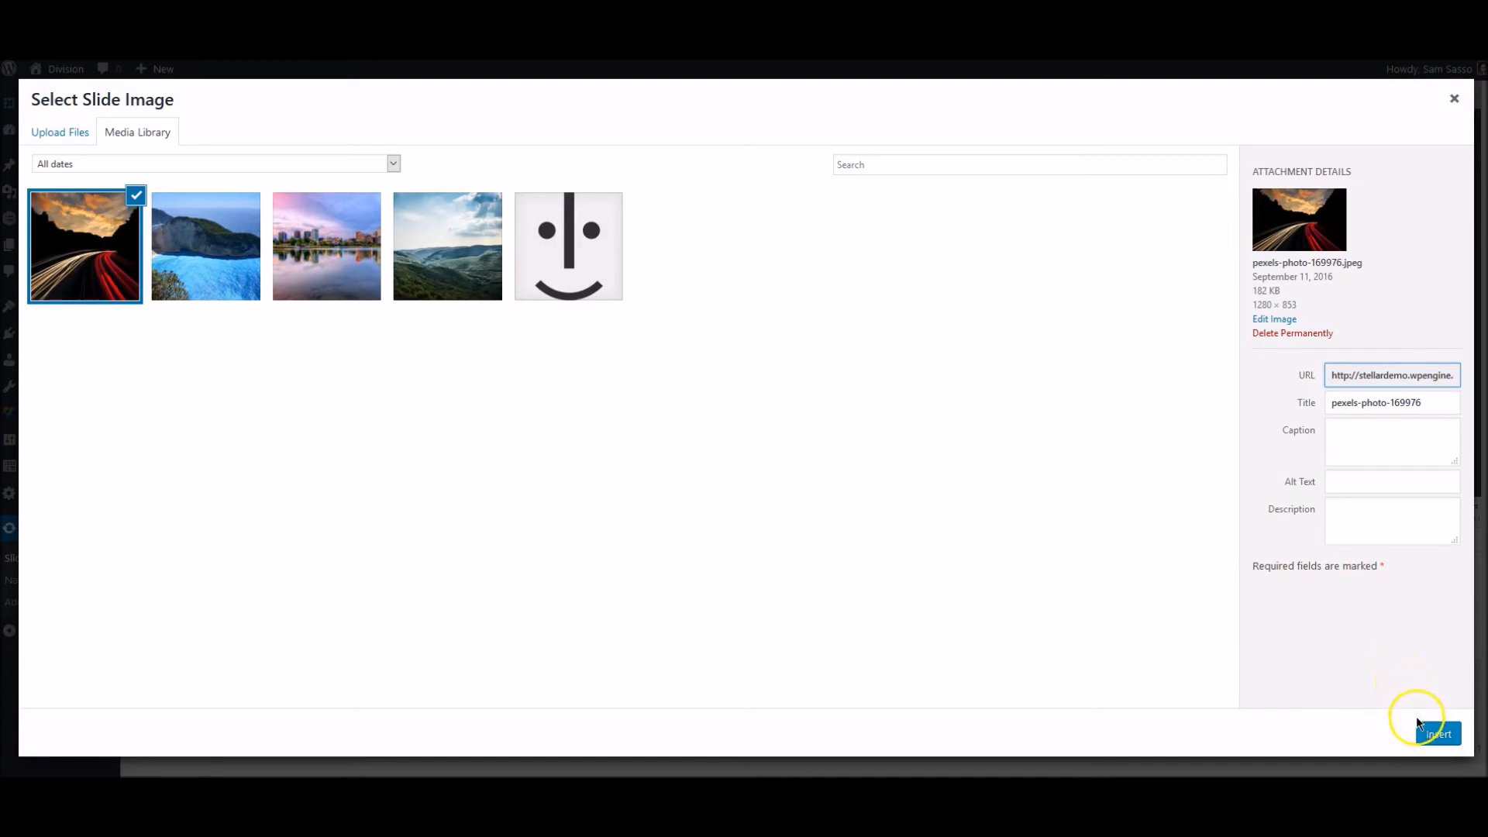
pyautogui.doubleClick(1377, 403)
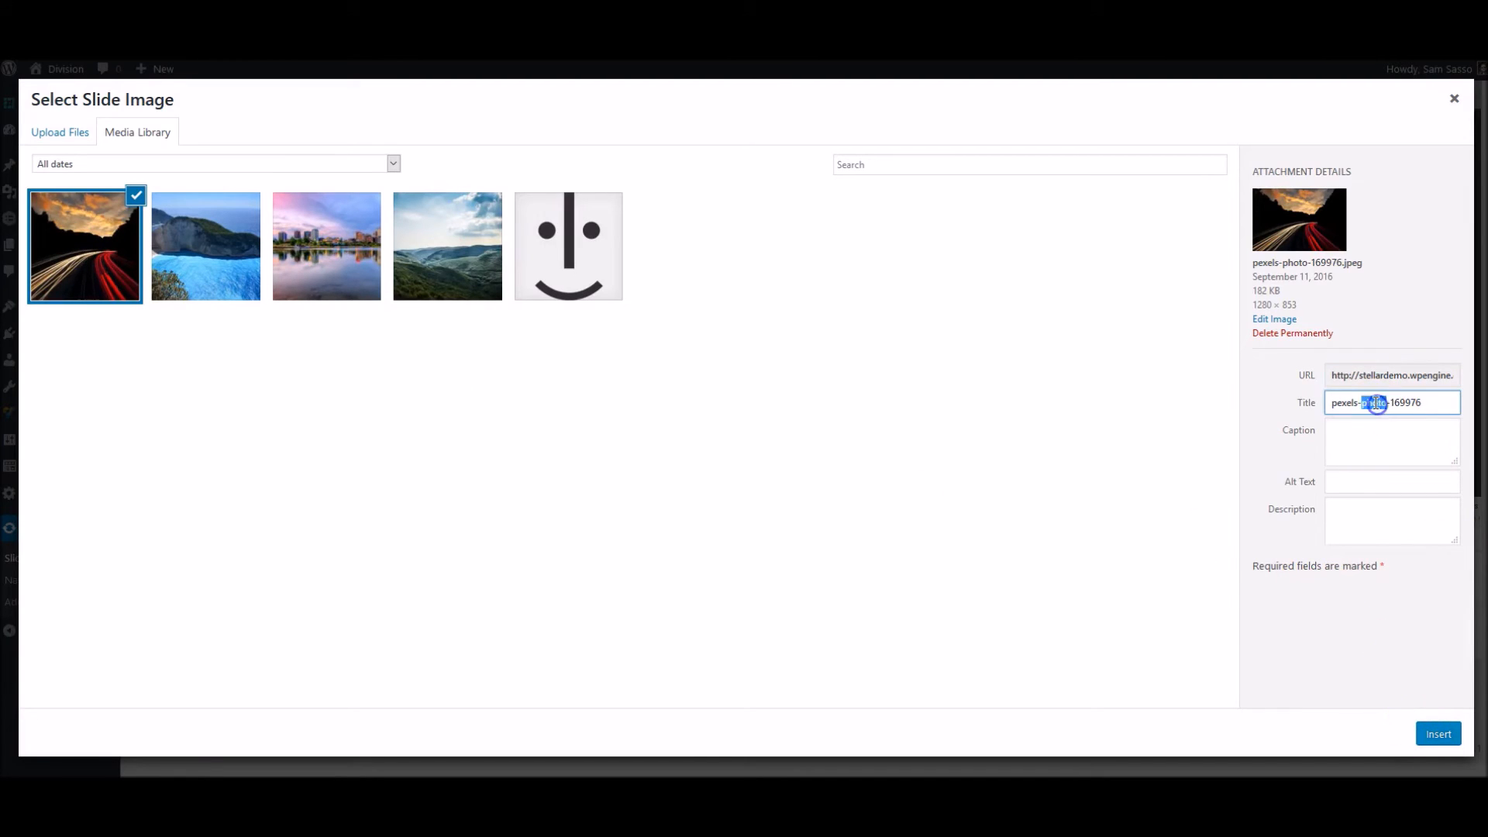
pyautogui.click(1357, 480)
pyautogui.write('pexels-photo-169976')
pyautogui.click(1433, 734)
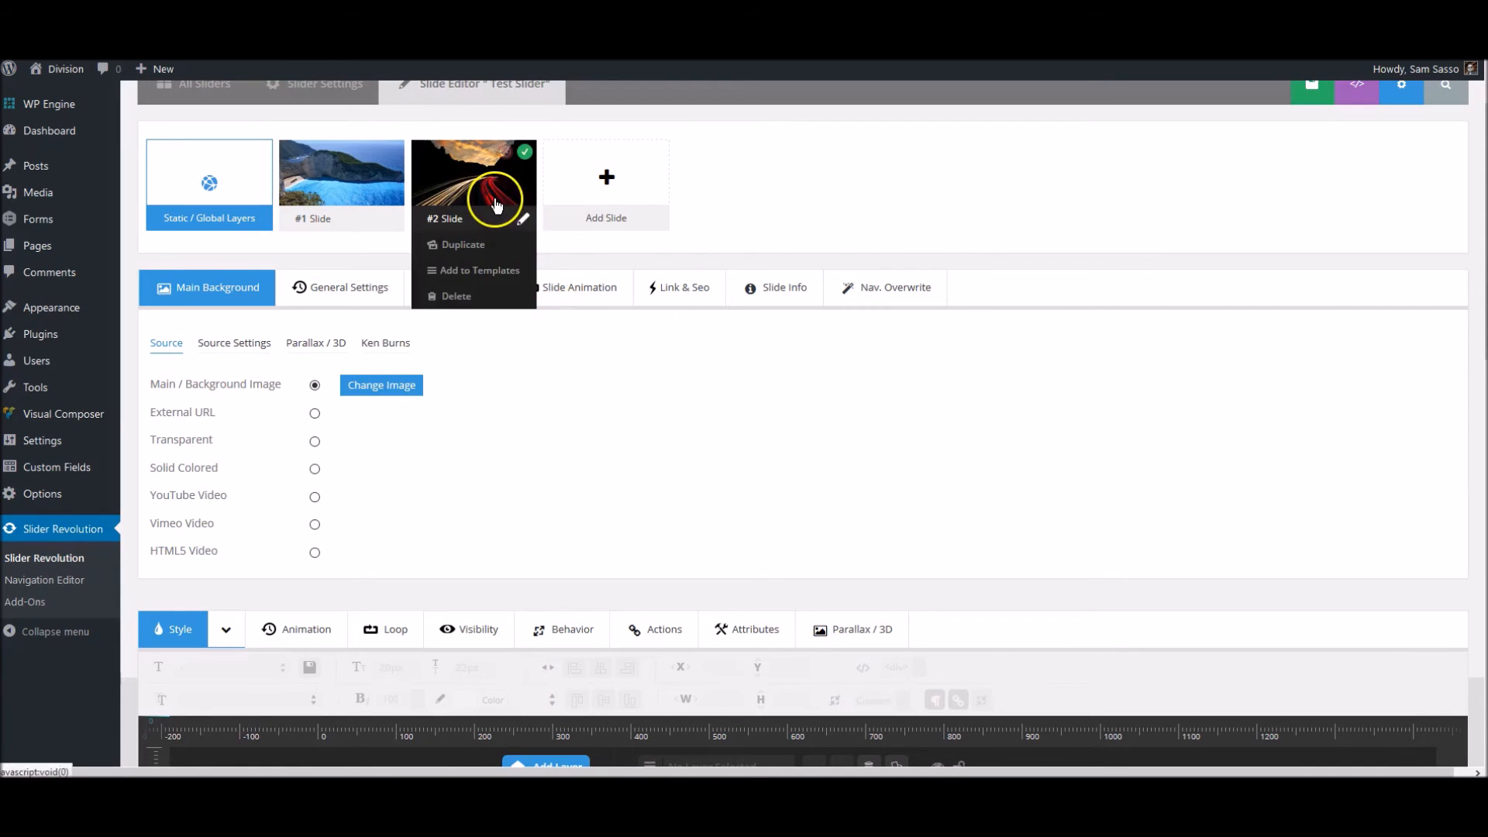
# - Replace the Beautiful Beaches! caption text on slide #2 with "Hurry and Book Your Trip Today", starting a new line before "Your"
pyautogui.scroll(-5, 375, 608)
pyautogui.scroll(-4, 373, 607)
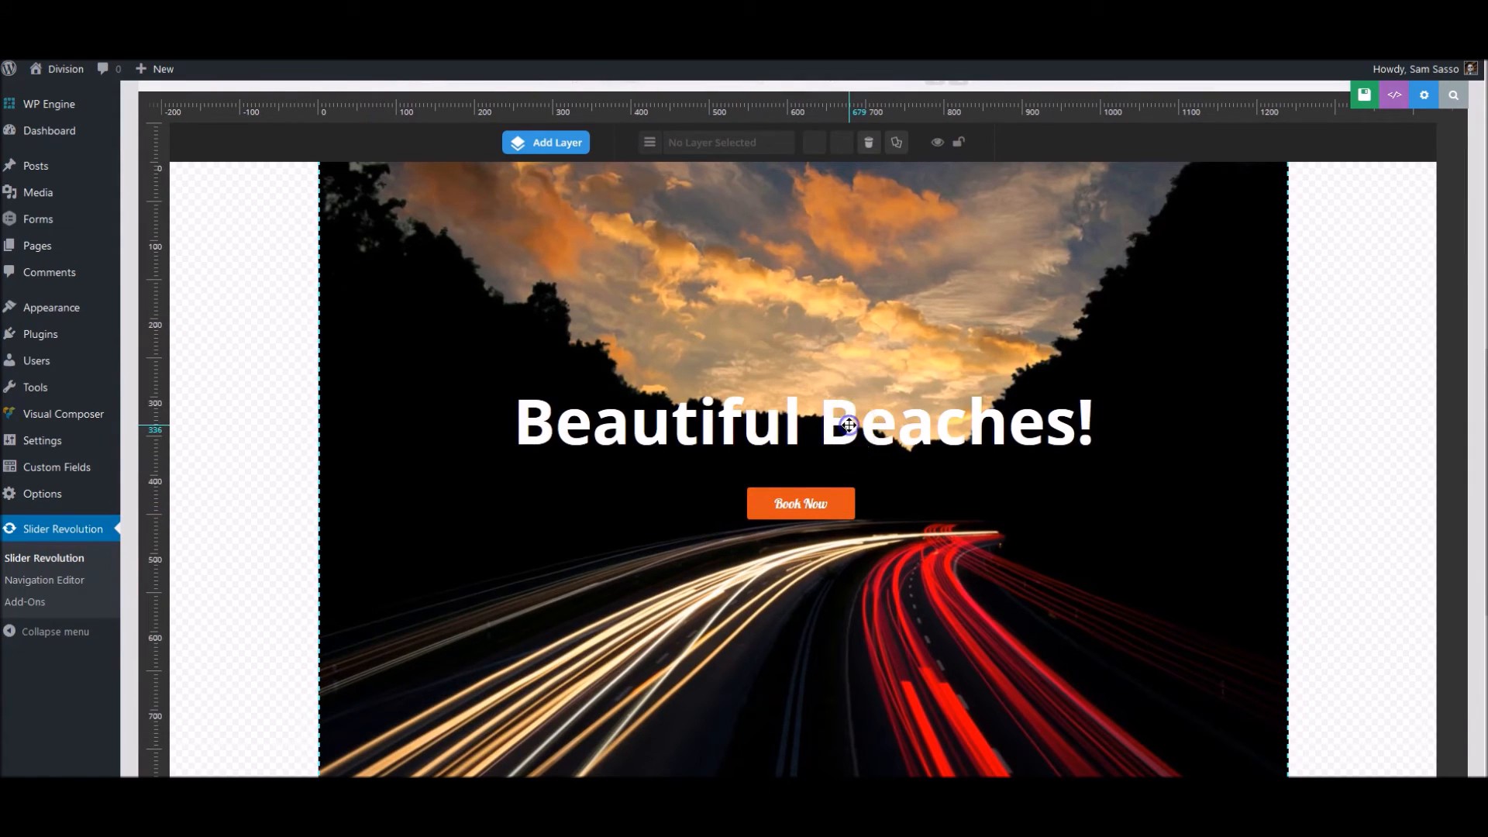
pyautogui.click(848, 425)
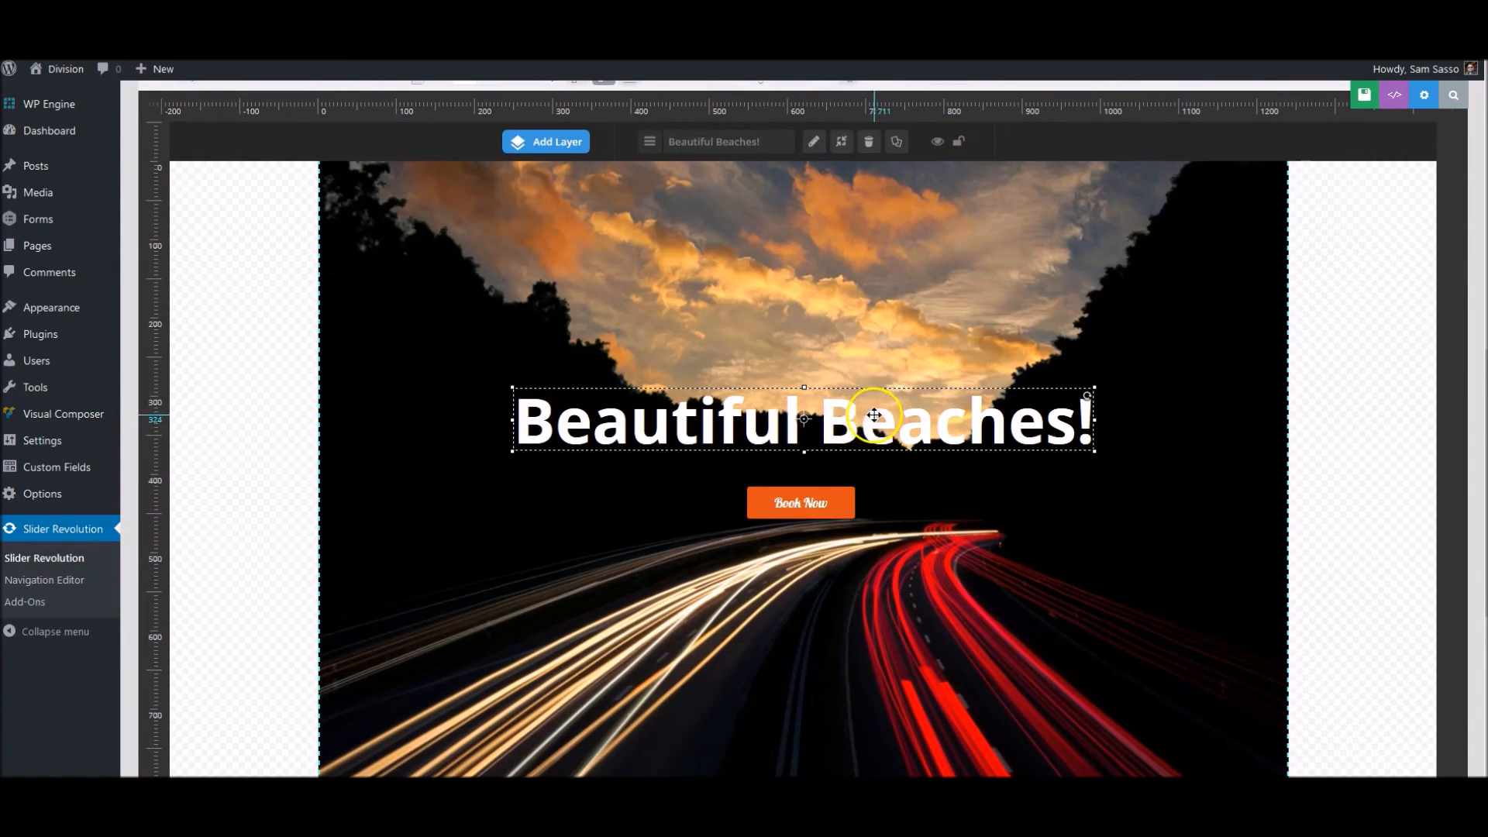
pyautogui.click(815, 143)
pyautogui.click(740, 187)
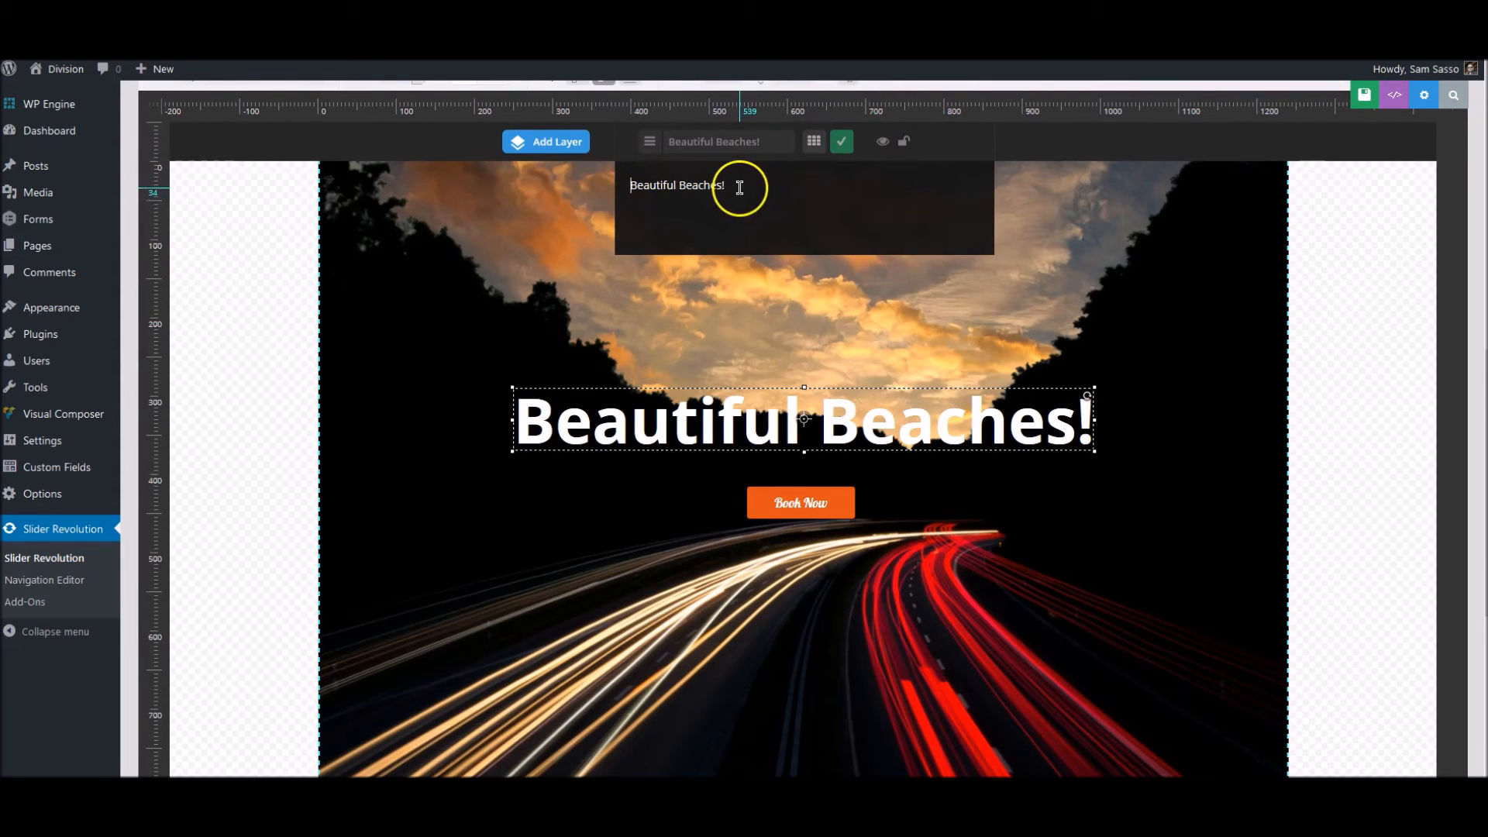
pyautogui.moveTo(740, 187); pyautogui.dragTo(616, 177)
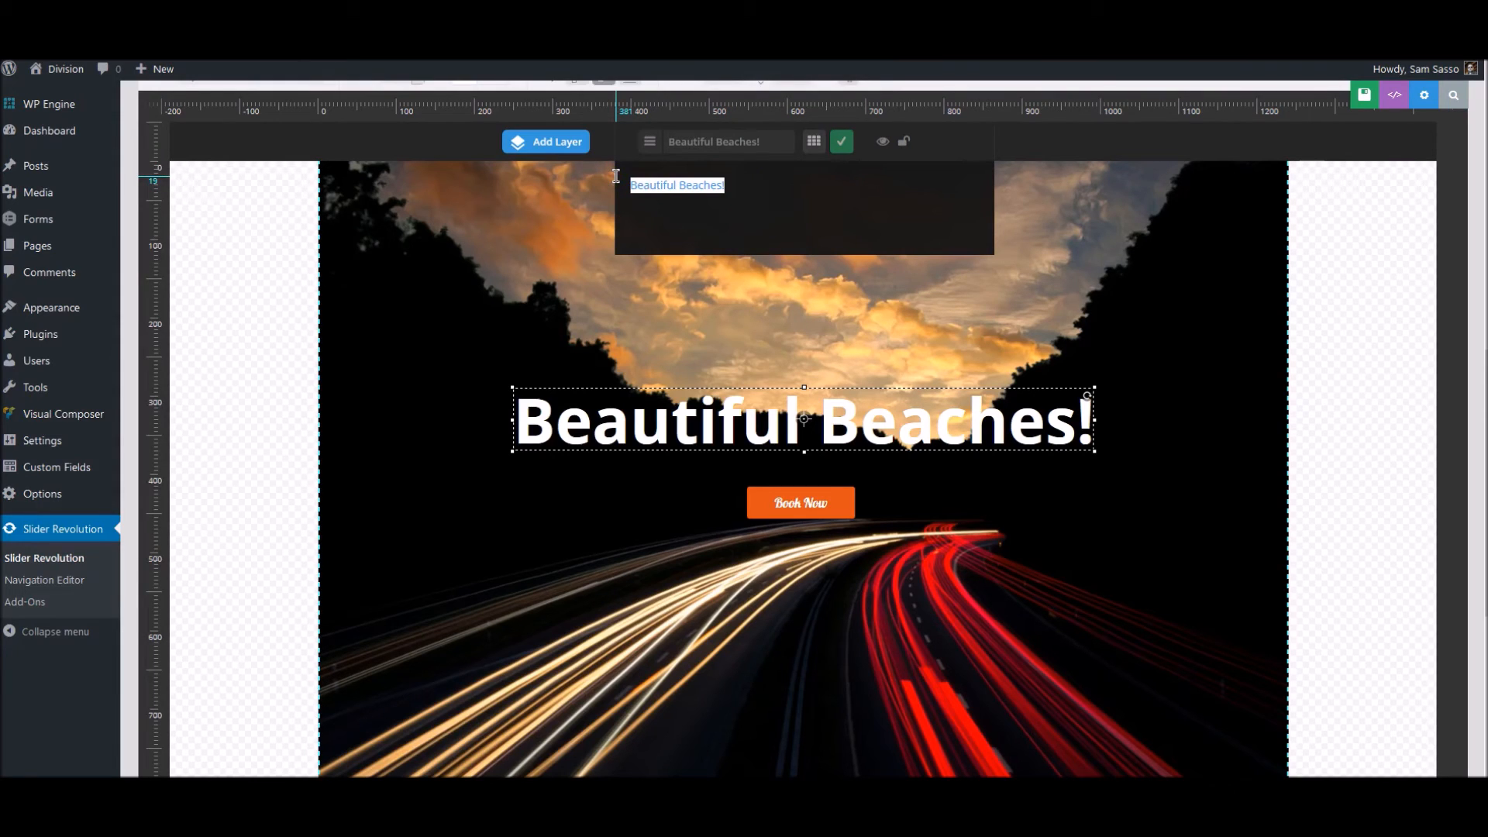
pyautogui.write('Hurry and Book ')
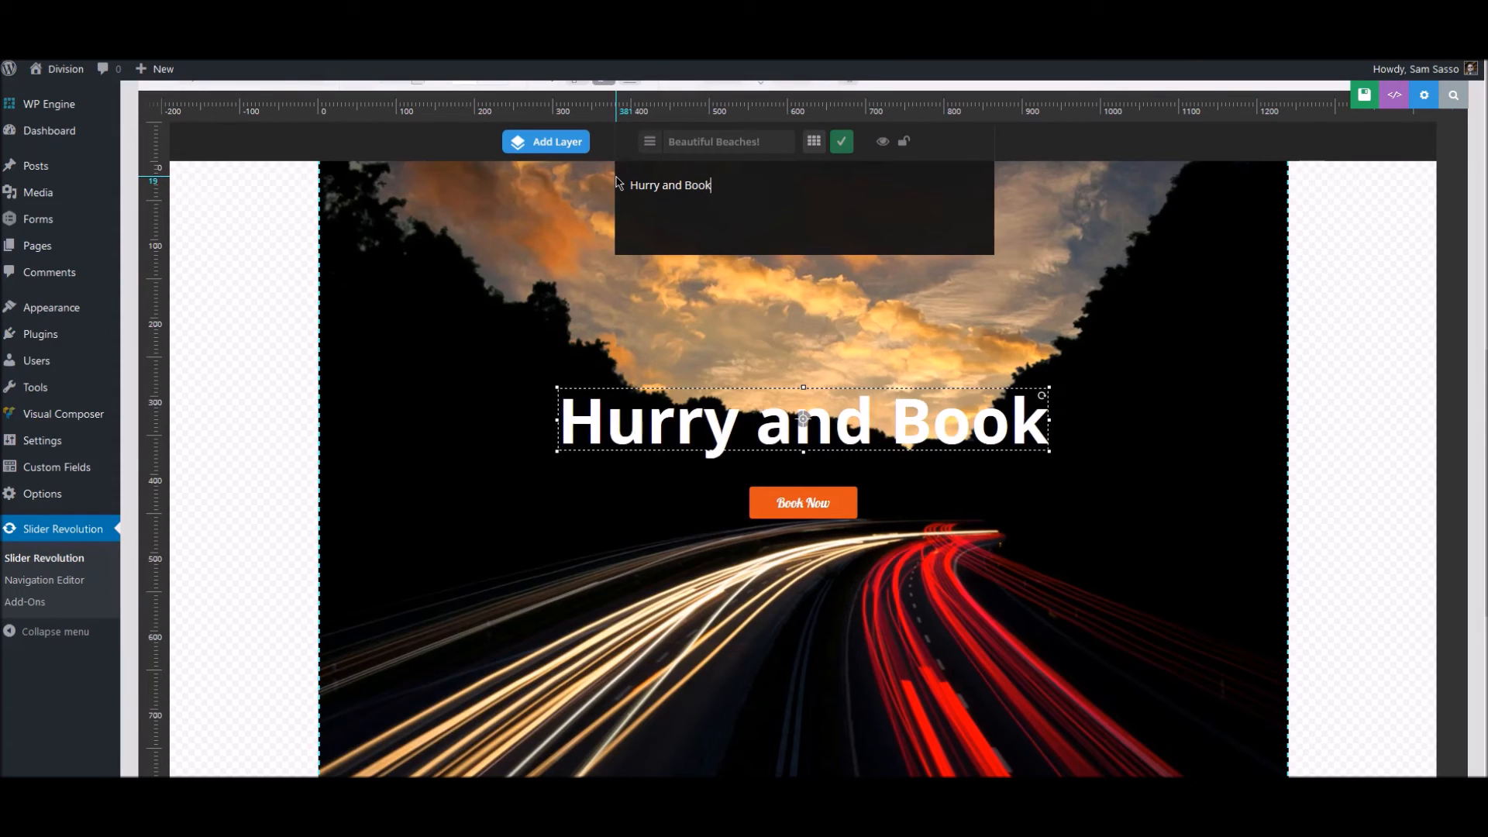
pyautogui.write('You')
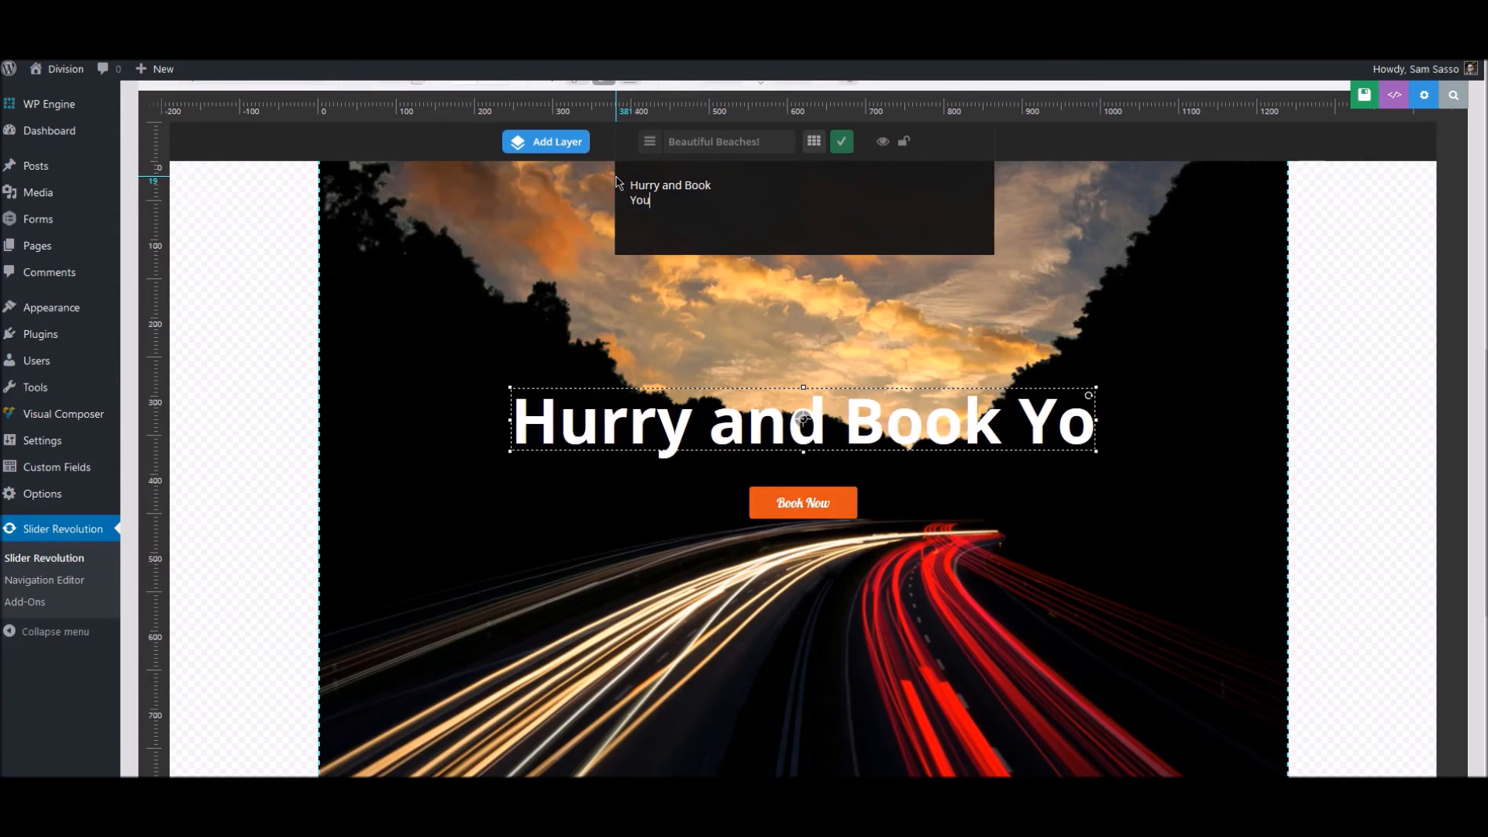
pyautogui.write('r T')
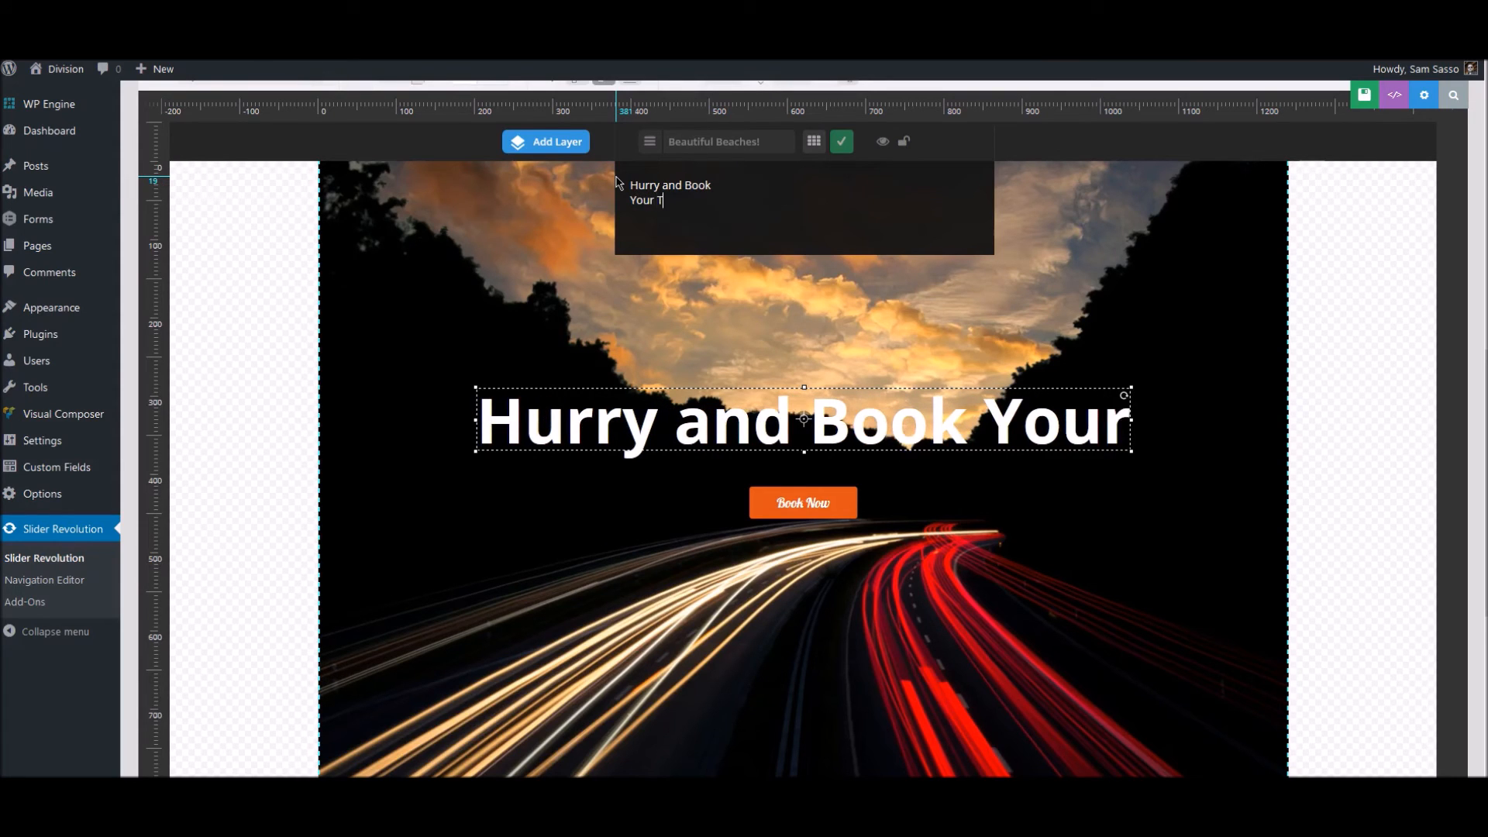
pyautogui.write('rip Today')
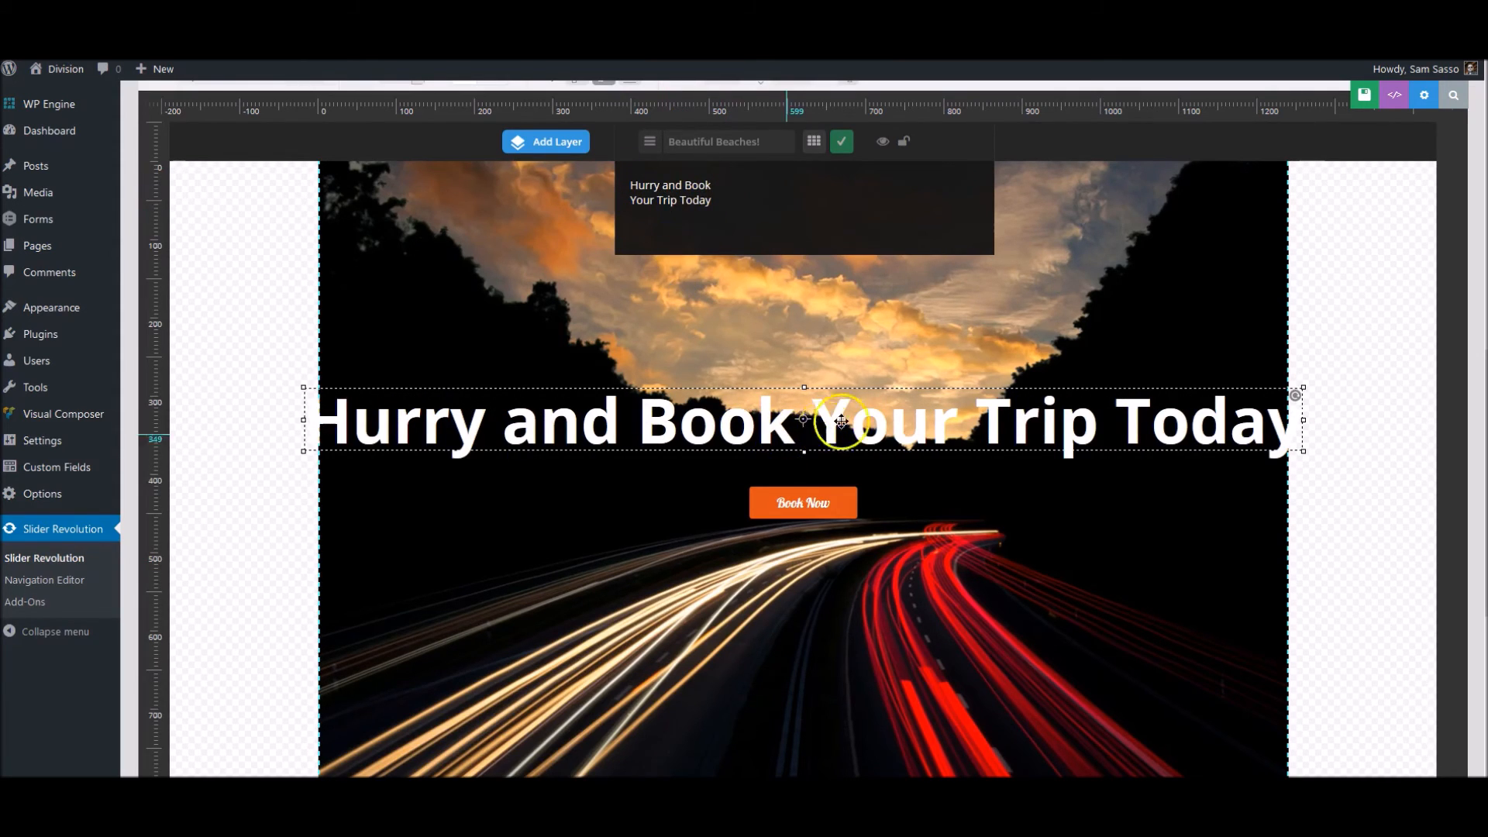
# - Insert a <br> tag after "Hurry and Book" in the caption text and apply the text edit
pyautogui.click(716, 185)
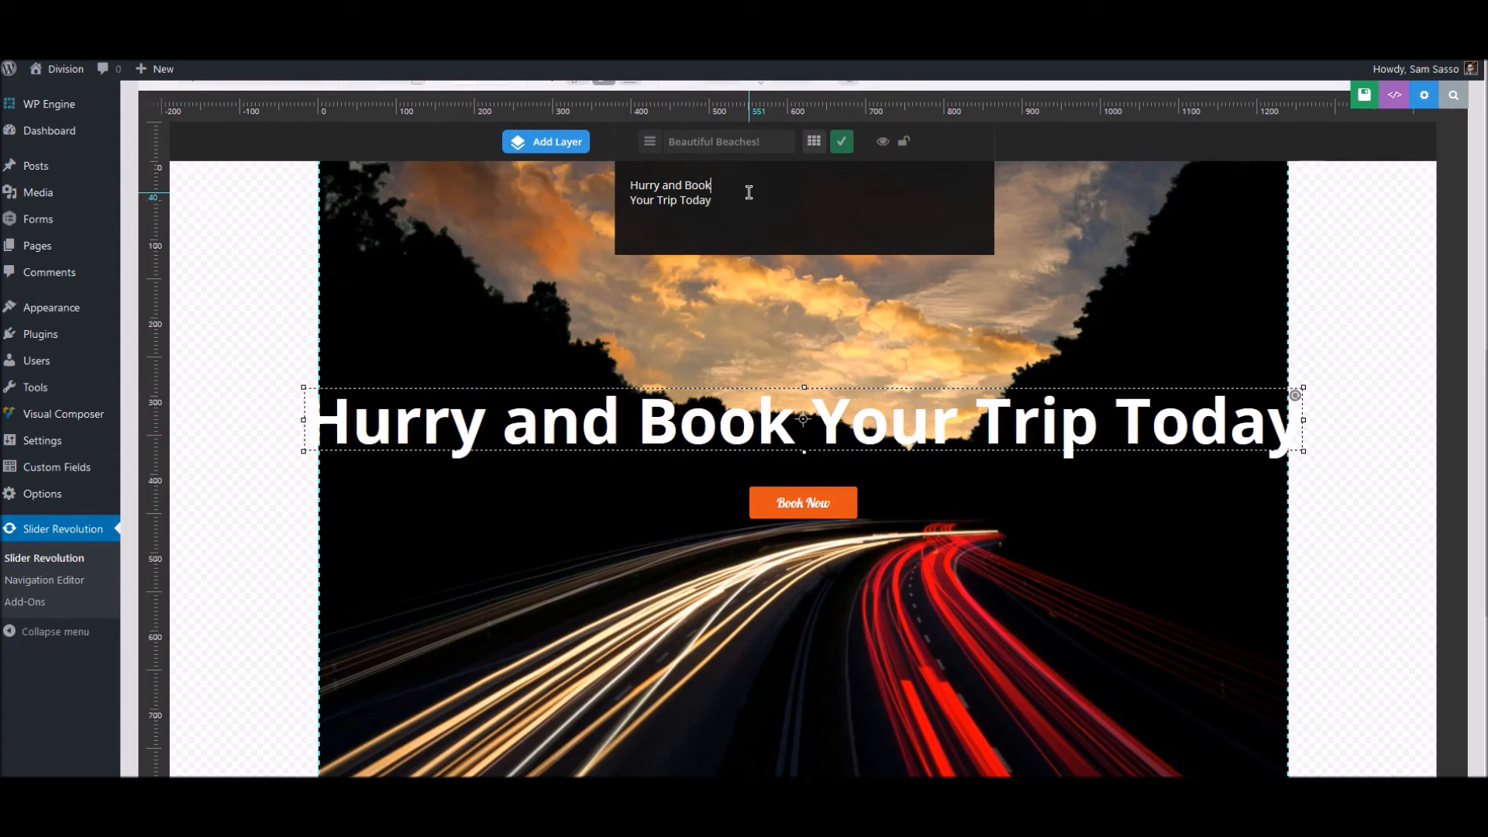
pyautogui.write('<br>')
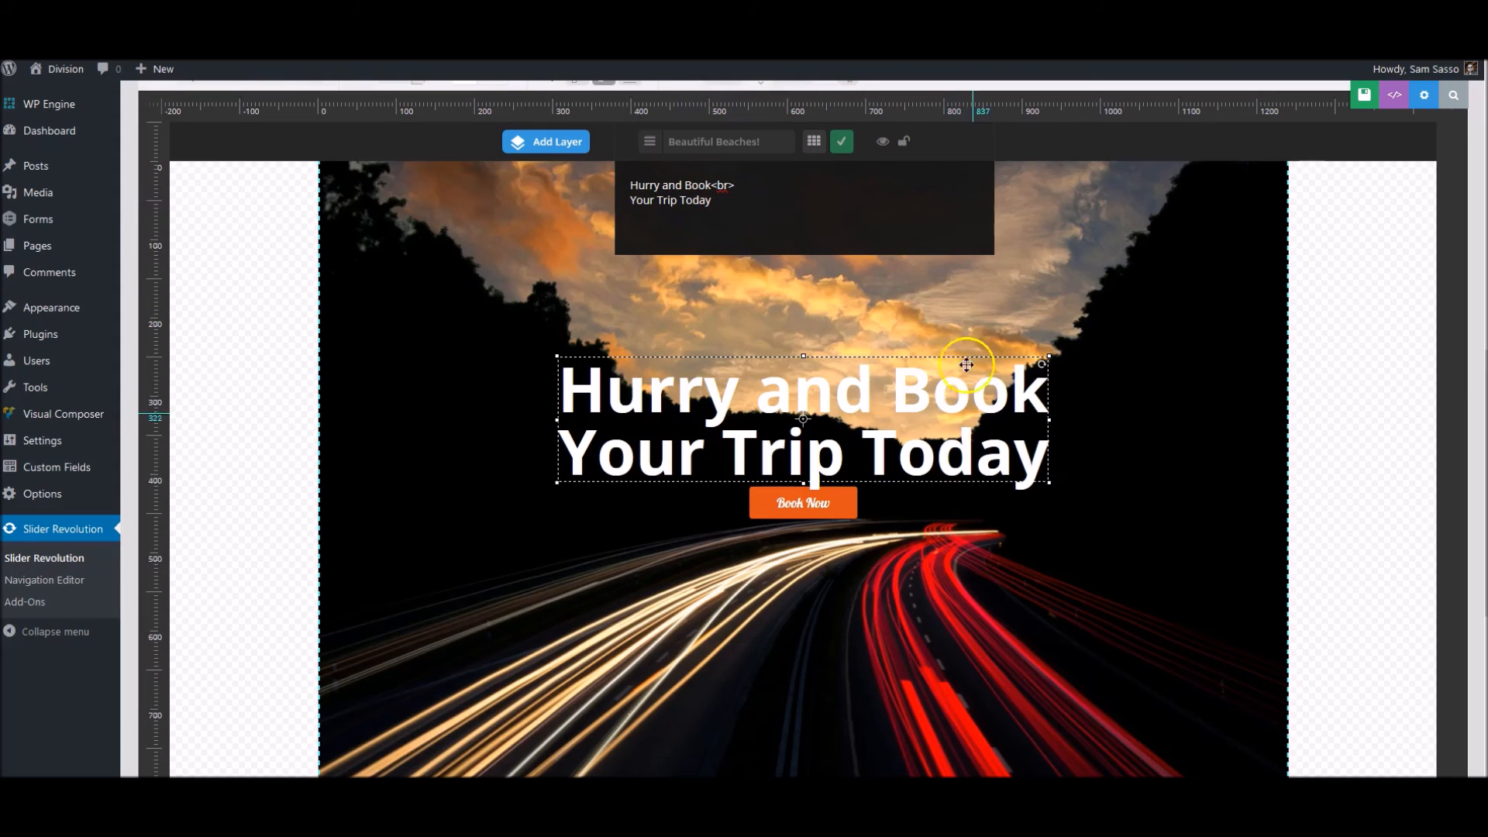
pyautogui.click(841, 143)
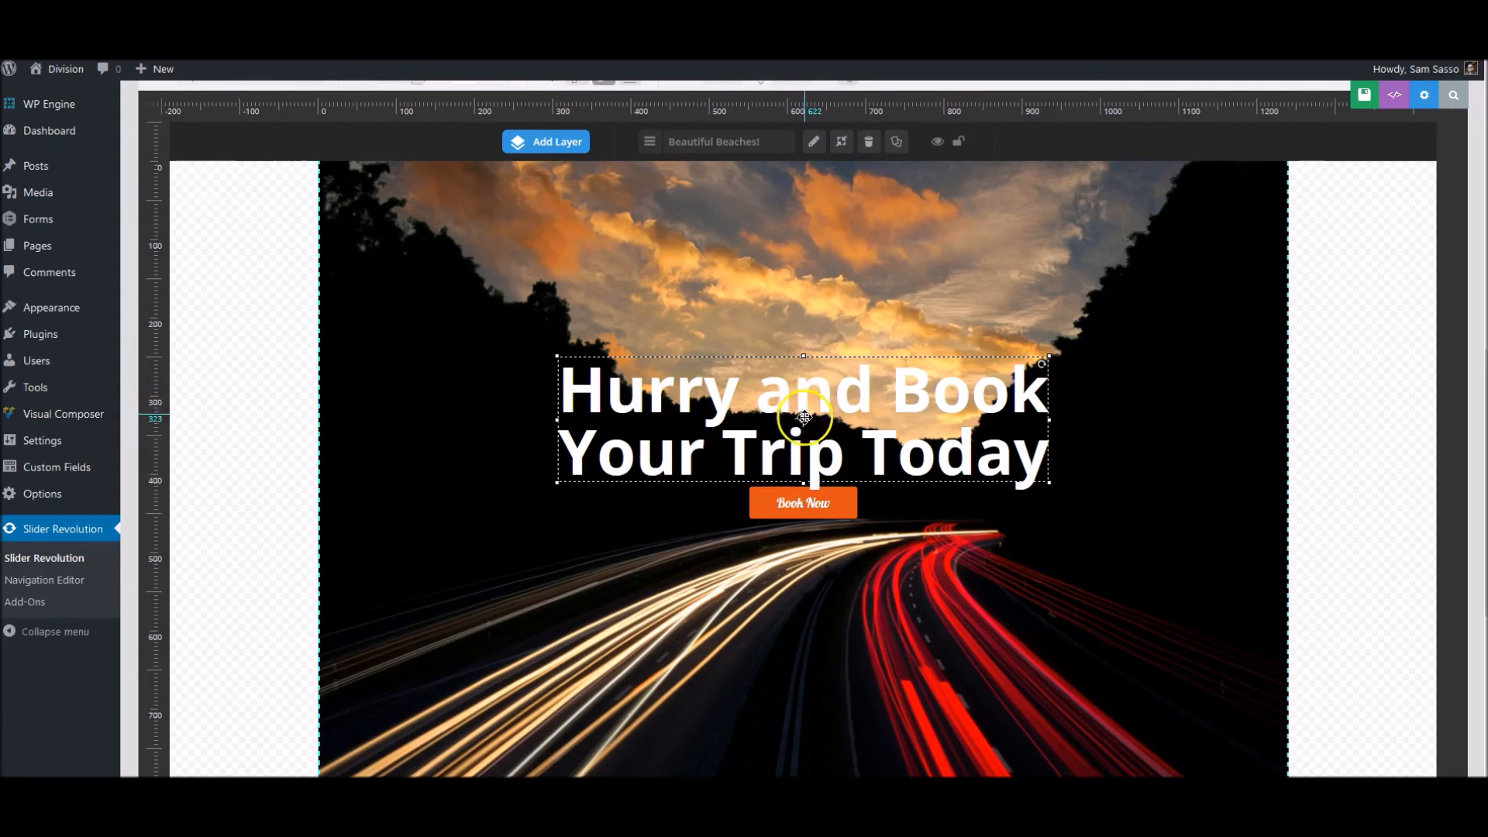
# - Raise the caption above the Book Now button to about Y -135 px, centred horizontally, and save the slide
pyautogui.moveTo(804, 414); pyautogui.dragTo(802, 394)
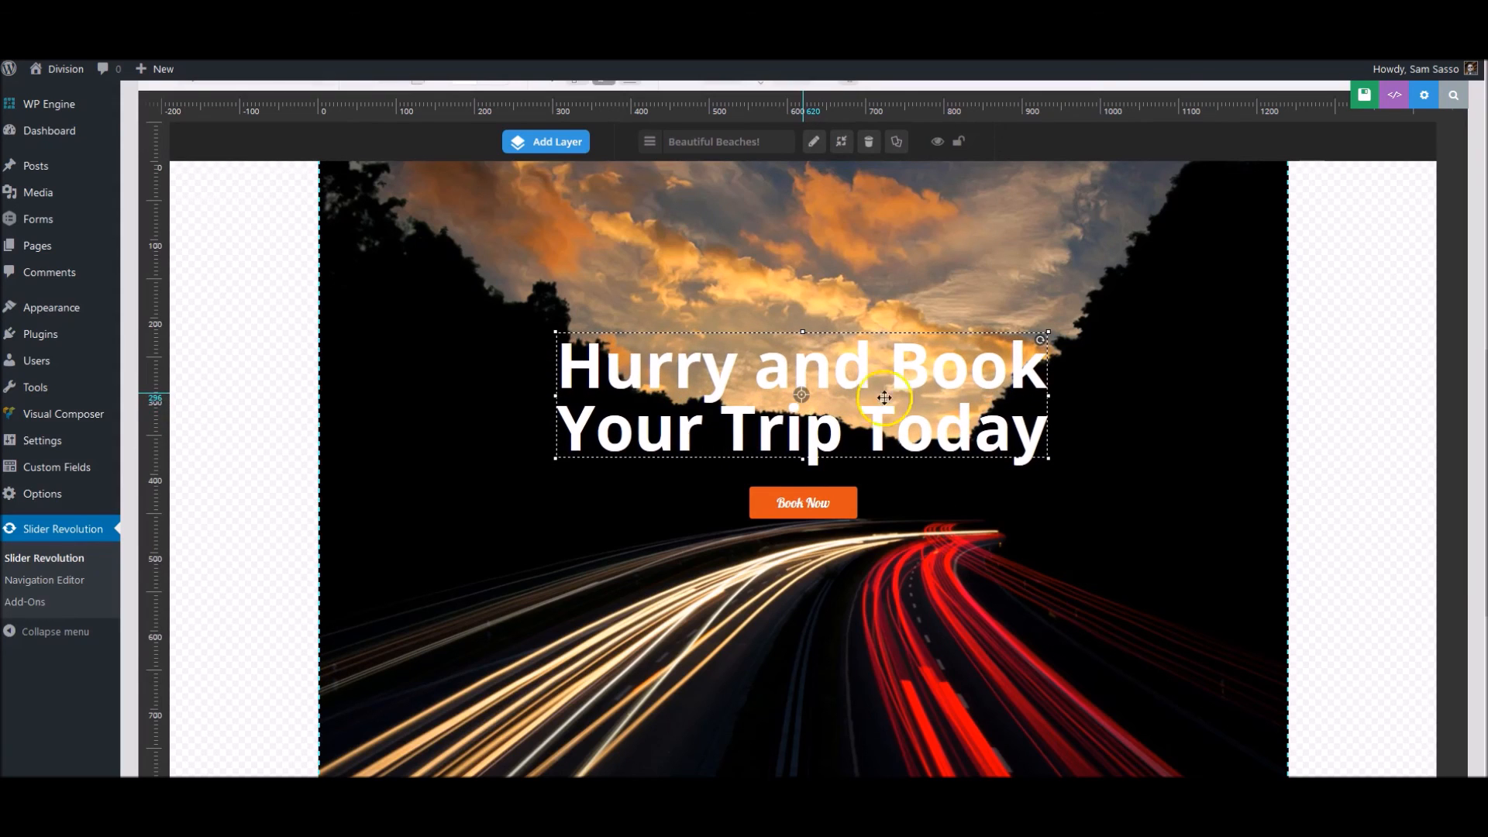
pyautogui.scroll(2, 996, 441)
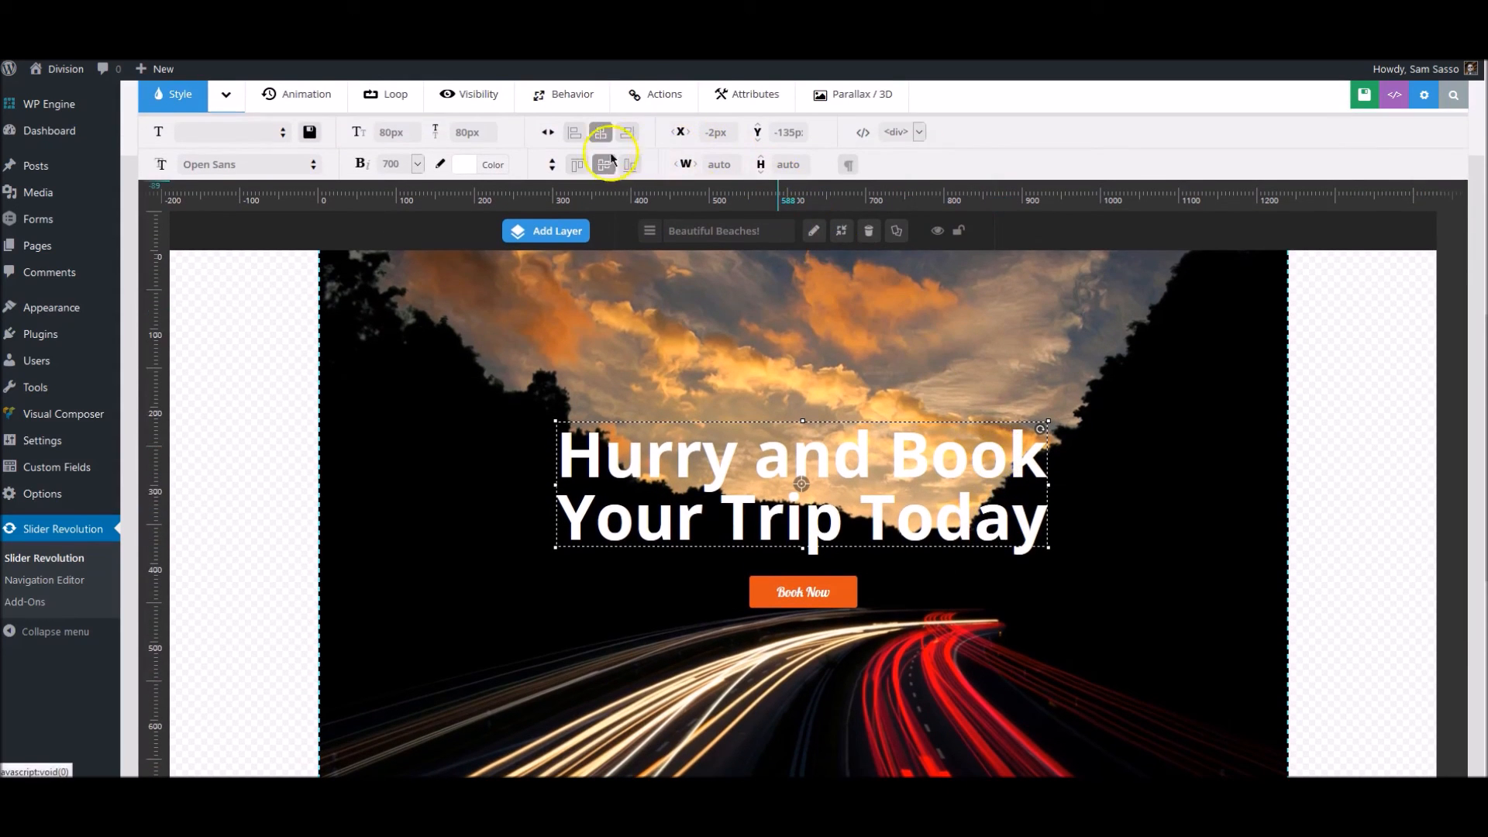
pyautogui.click(601, 138)
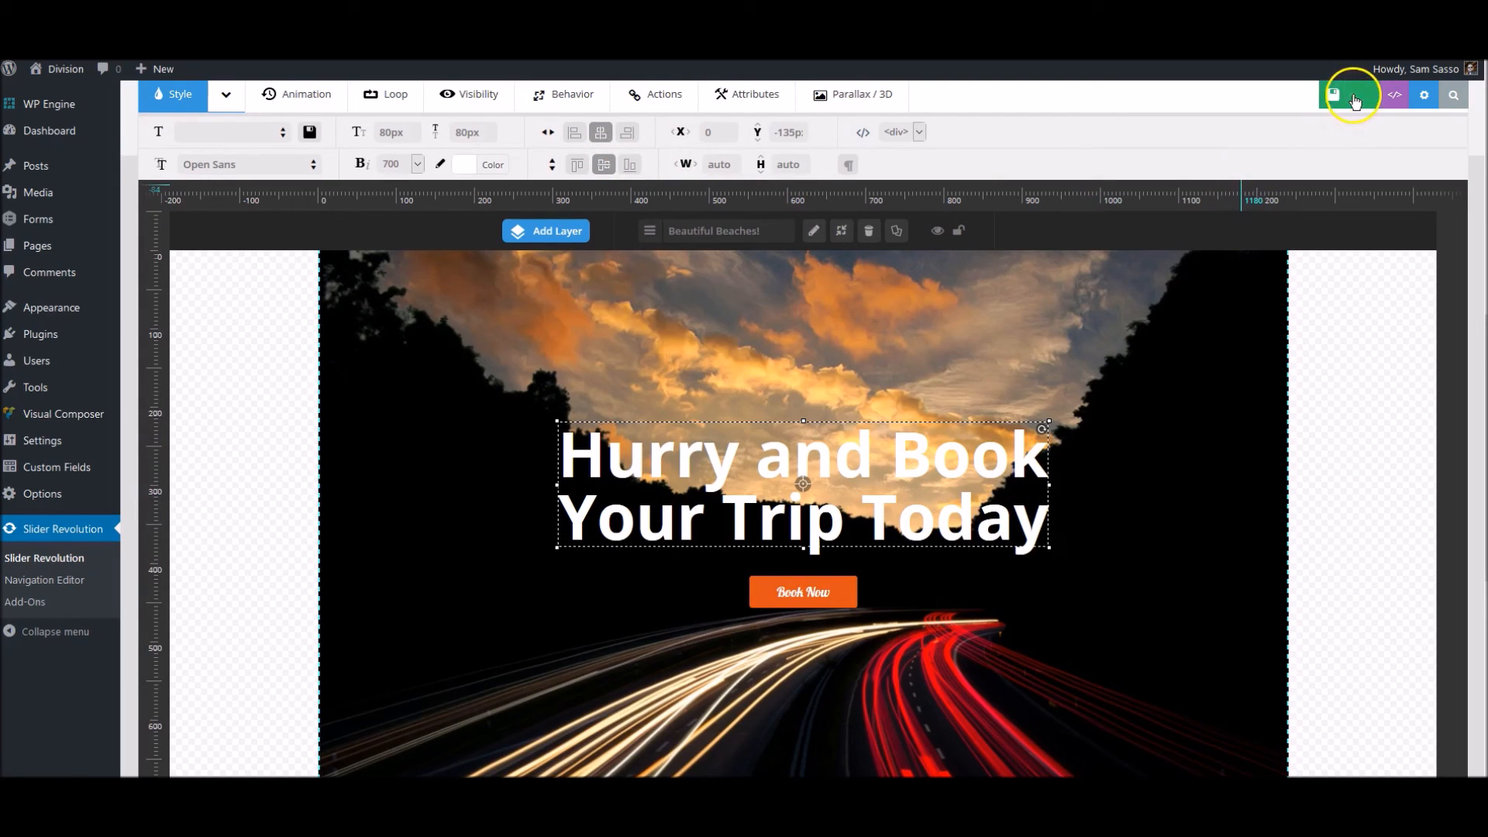
pyautogui.click(1353, 99)
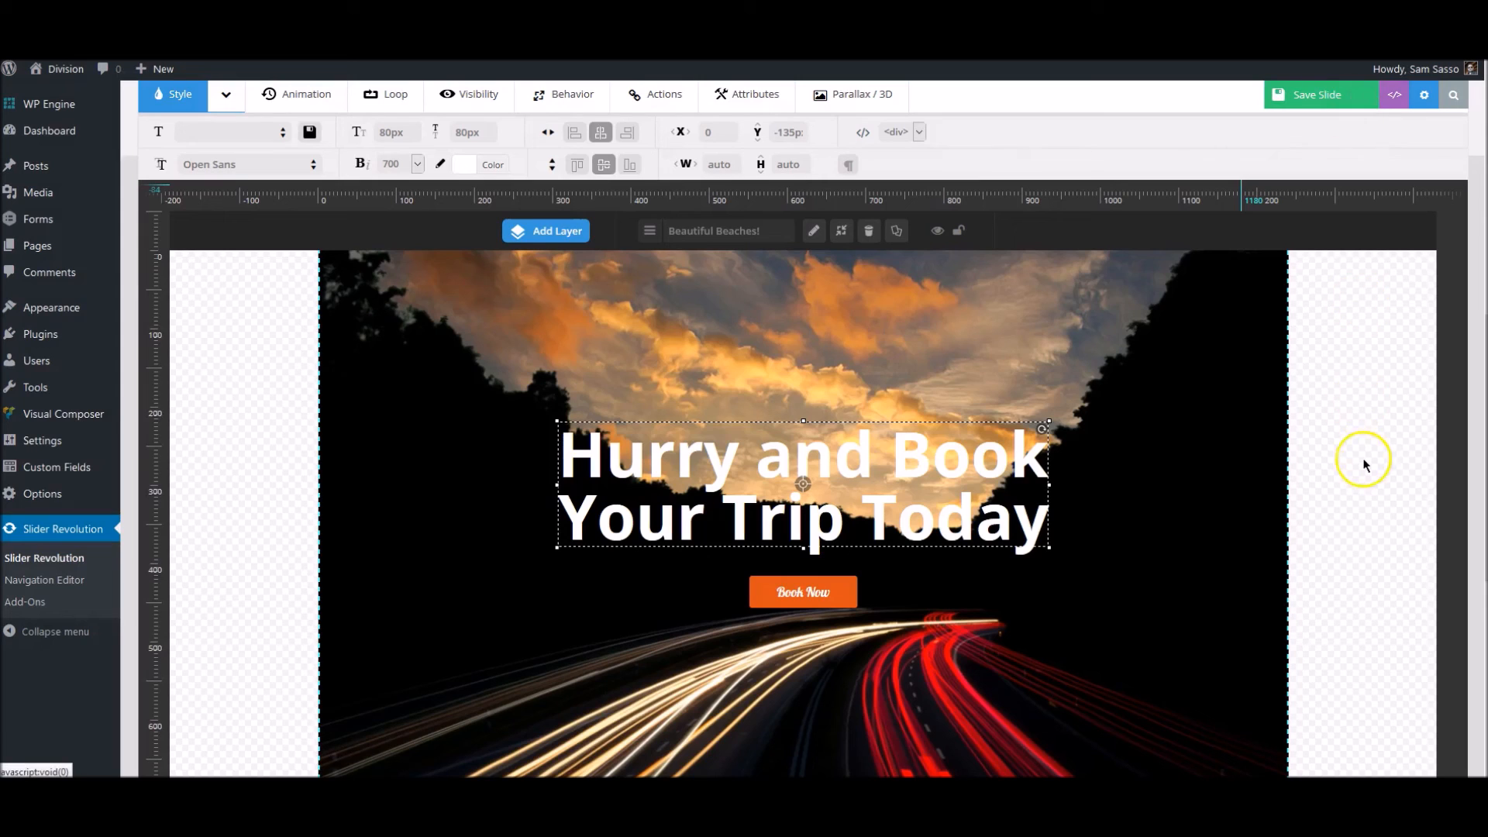
pyautogui.scroll(-5, 1366, 460)
pyautogui.scroll(5, 1368, 467)
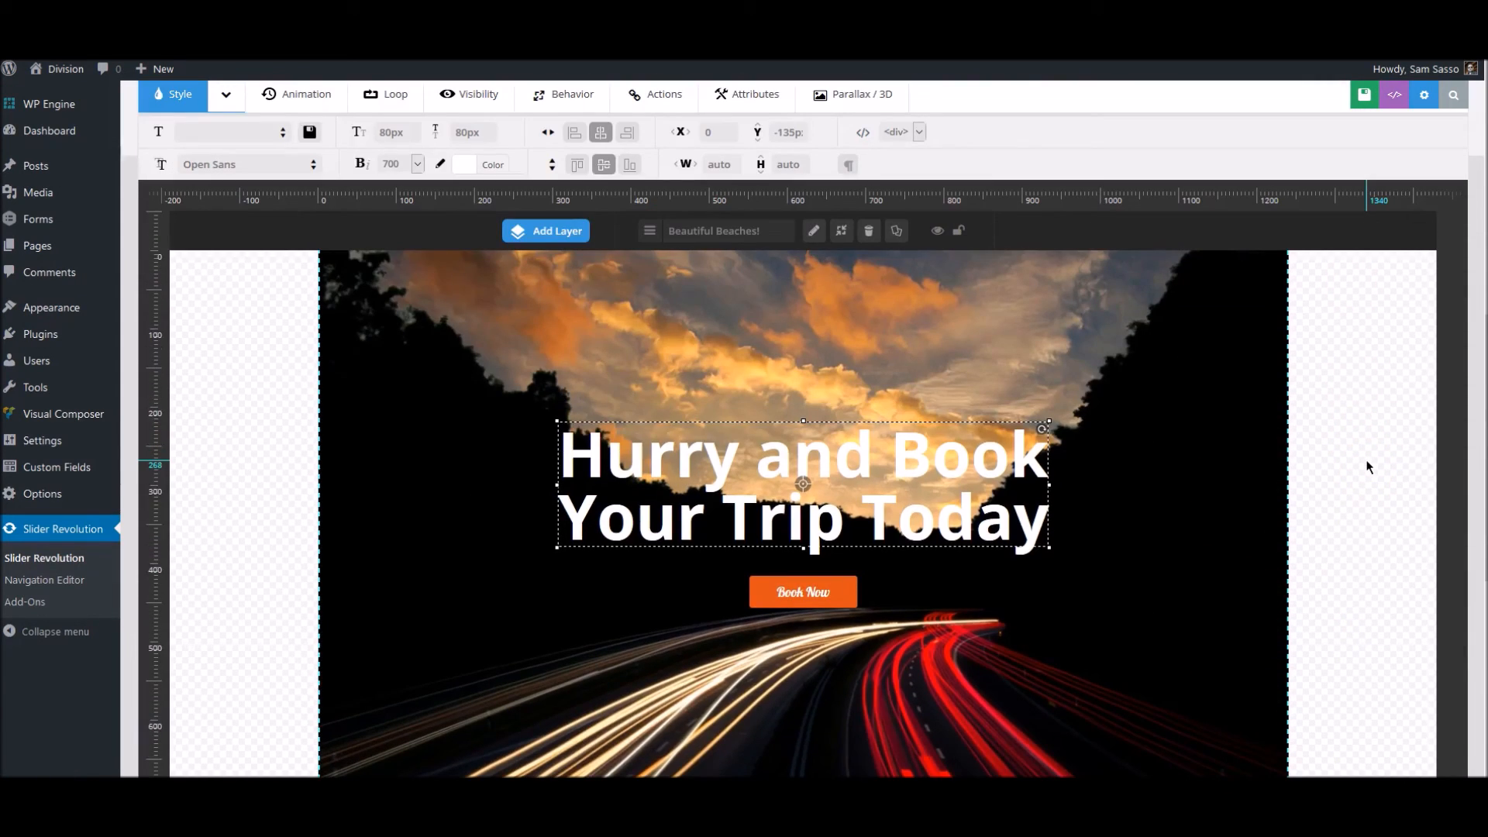
pyautogui.scroll(3, 1367, 466)
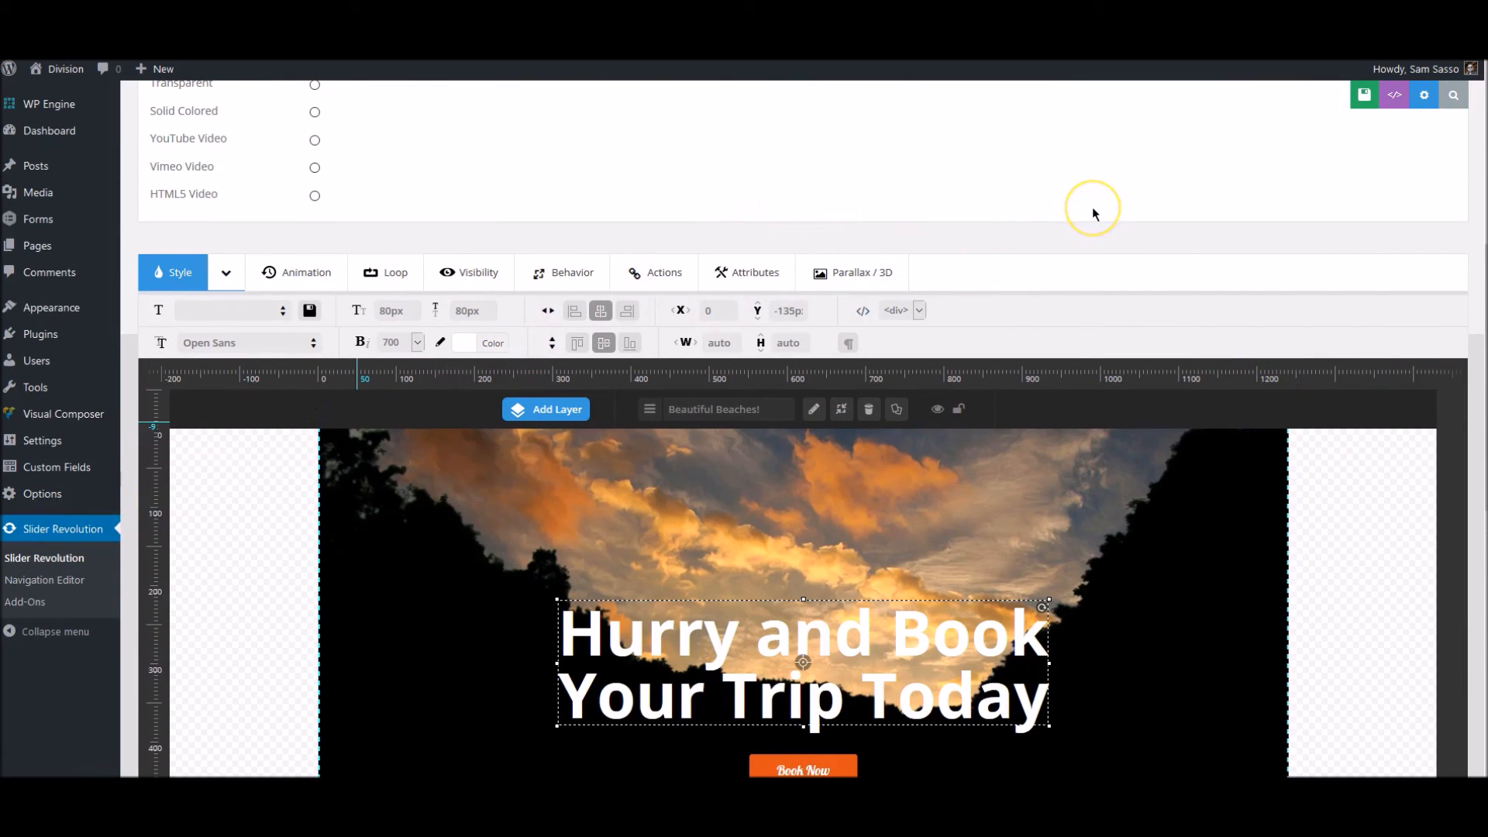
pyautogui.scroll(-3, 1091, 206)
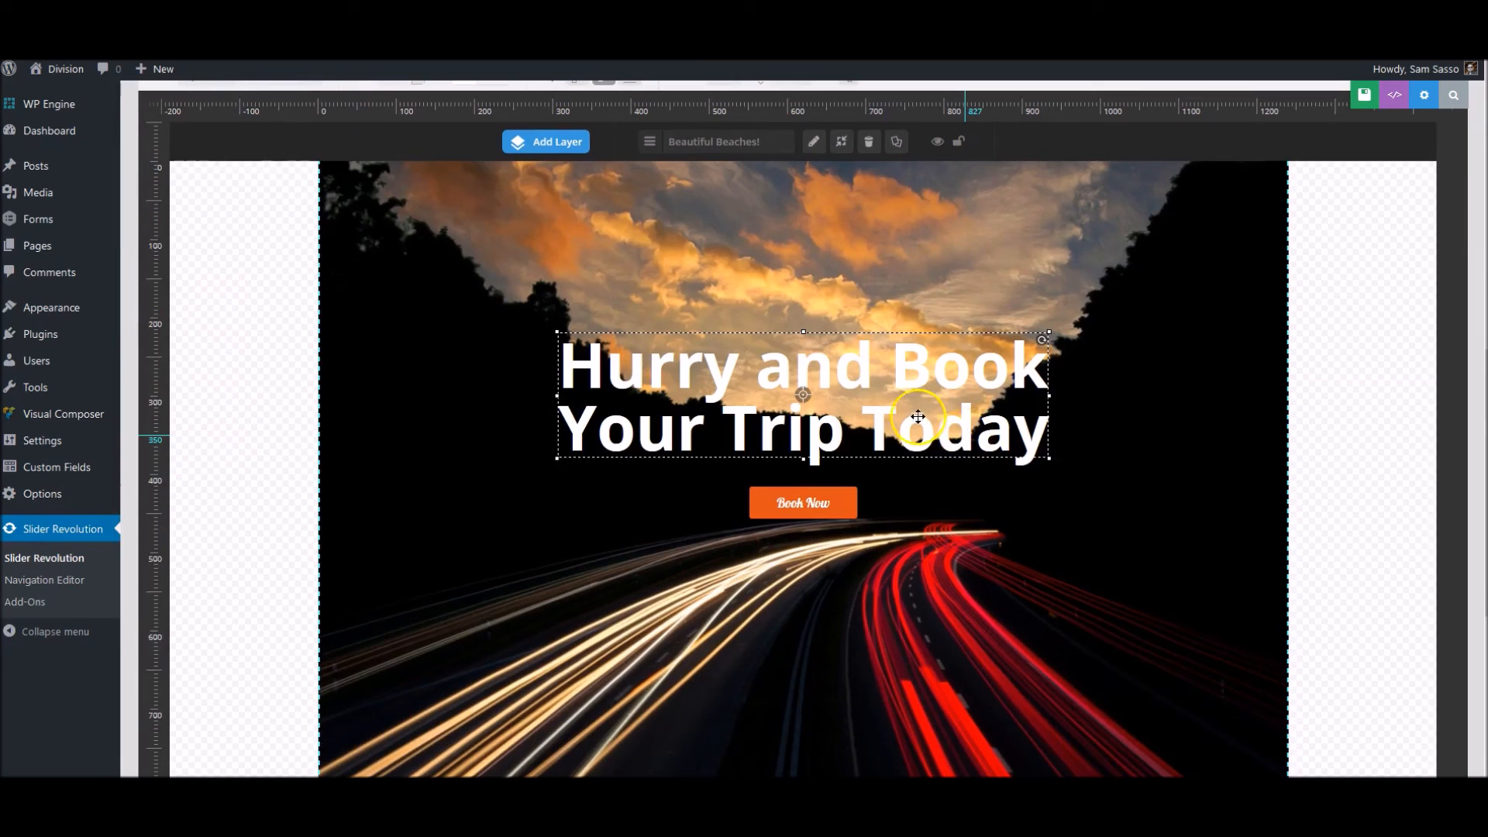